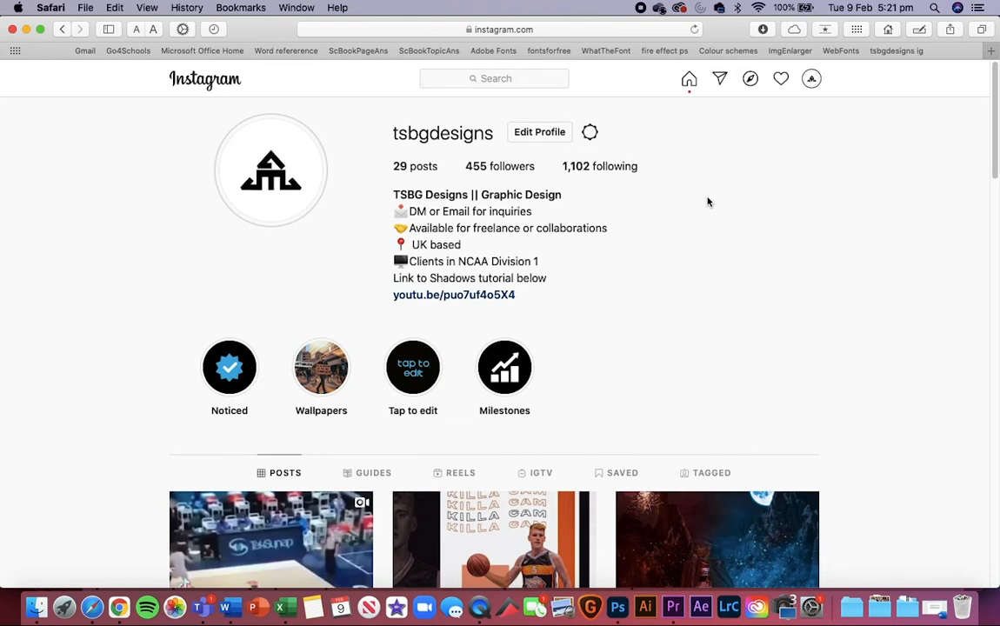
# Step: Search Instagram for artler8 and open that graphic design profile
pyautogui.scroll(-2, 598, 179)
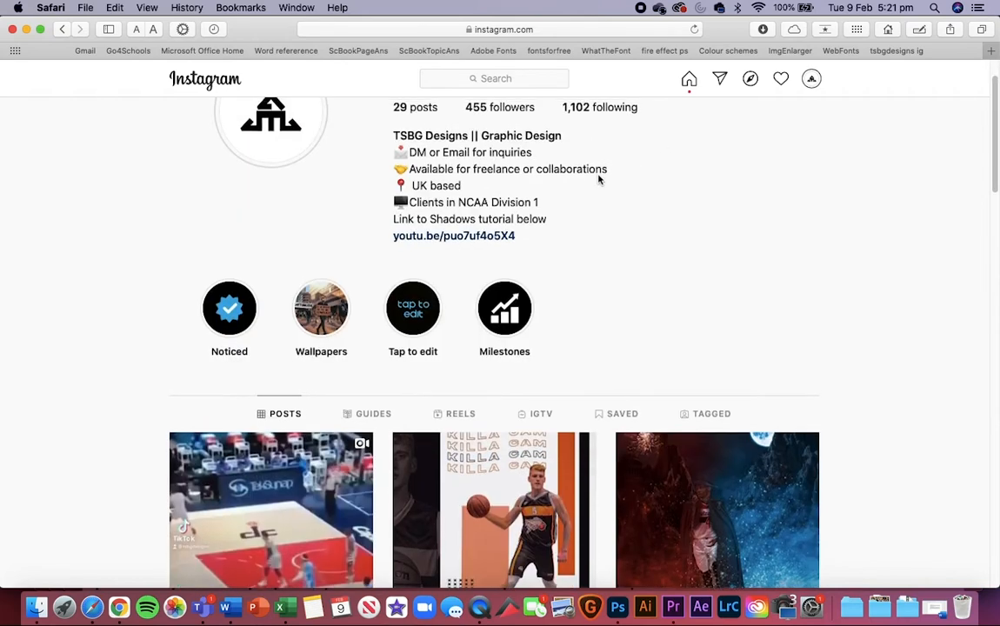
pyautogui.scroll(2, 598, 177)
pyautogui.click(525, 80)
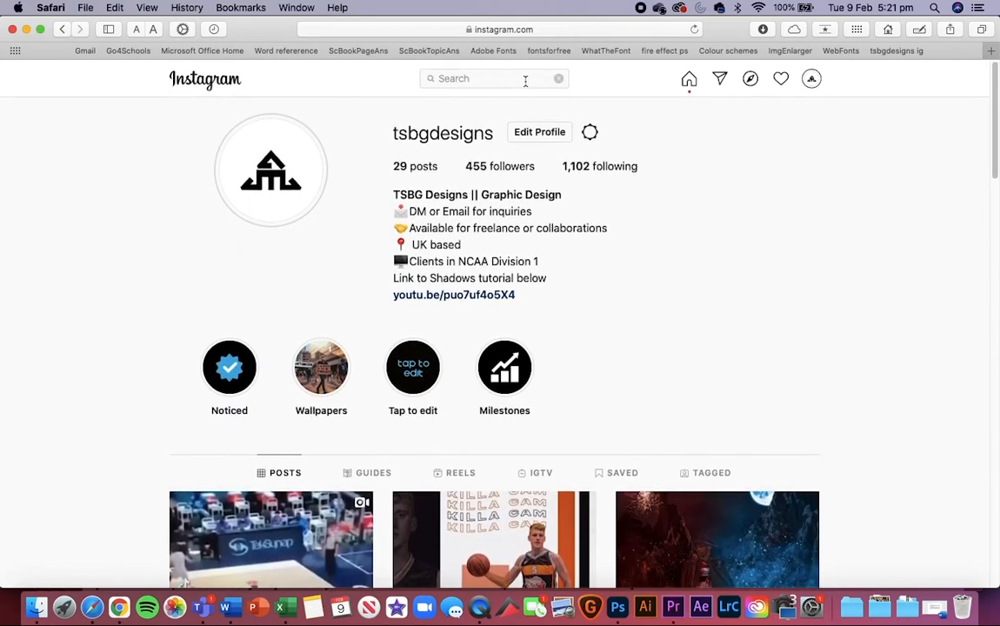
pyautogui.write('artler8')
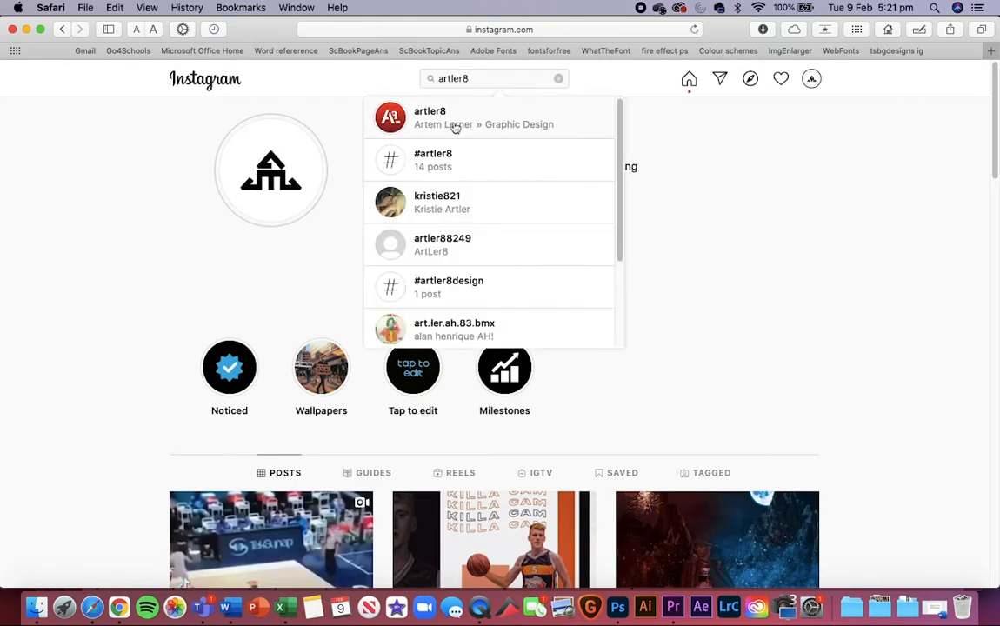
pyautogui.click(469, 137)
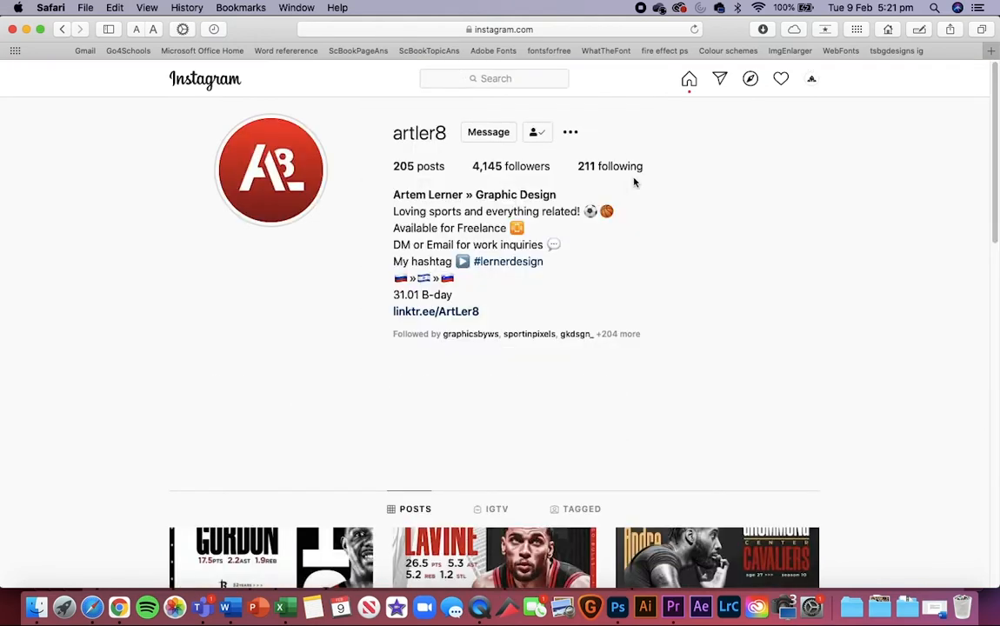
# Step: Browse the profile's posts, read the Graphic Design Contest 2021 post and close it
pyautogui.scroll(-2, 629, 304)
pyautogui.scroll(2, 629, 303)
pyautogui.scroll(-1, 630, 303)
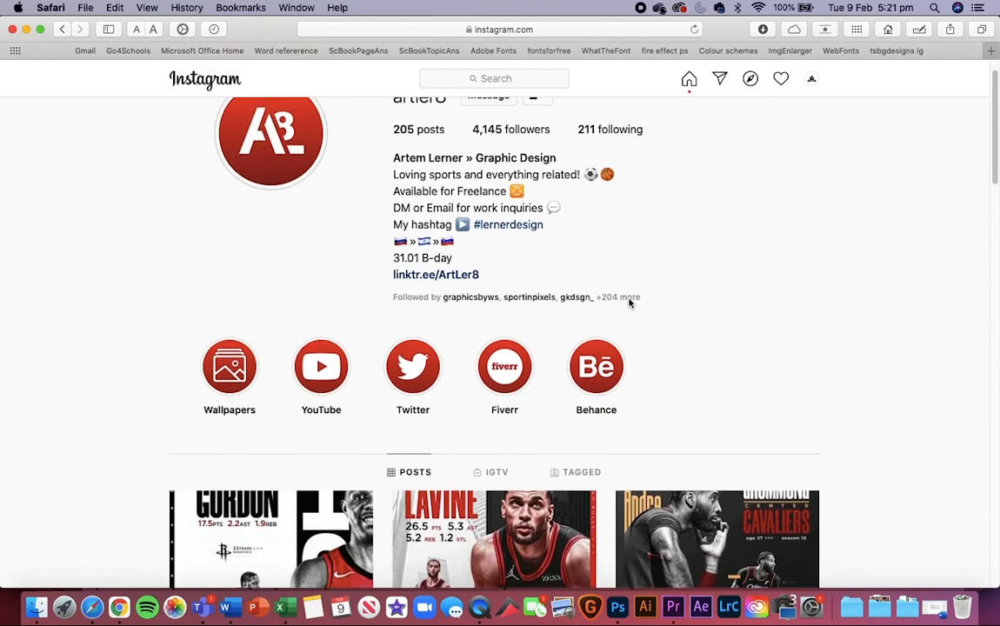
pyautogui.scroll(1, 630, 304)
pyautogui.scroll(-4, 644, 400)
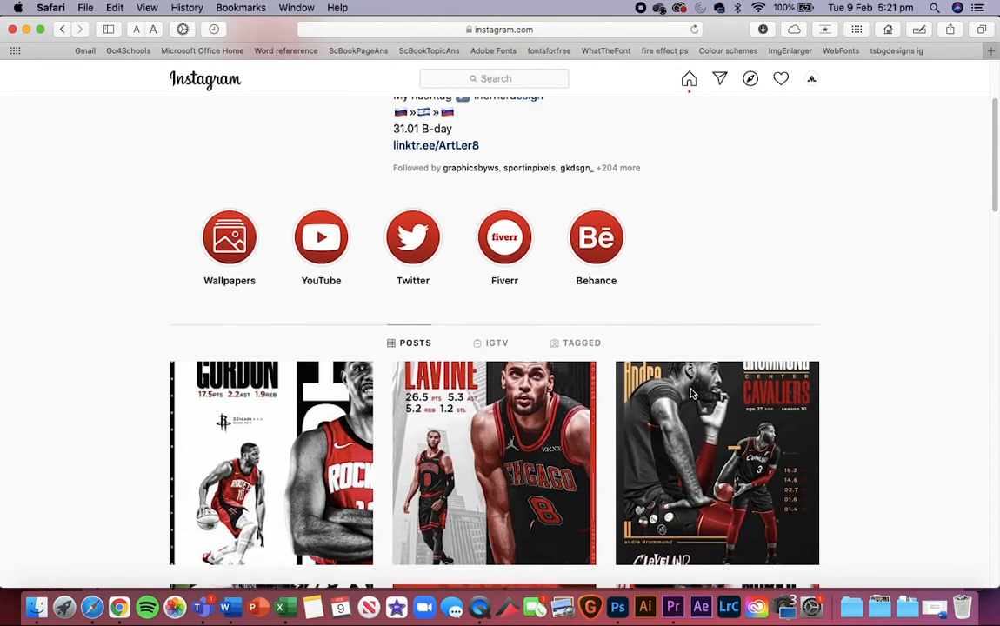
pyautogui.scroll(-5, 692, 395)
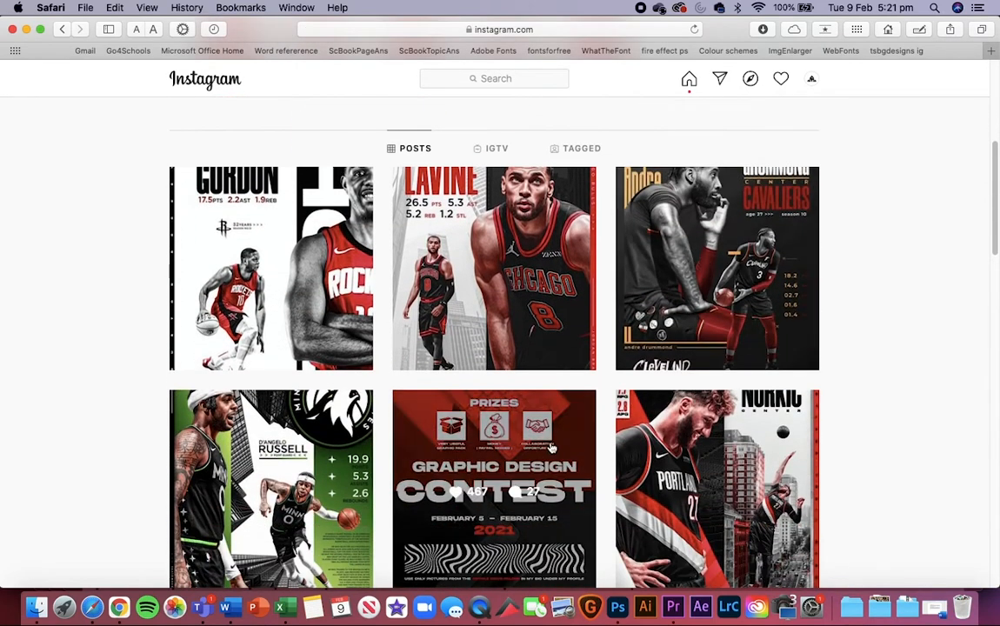
pyautogui.click(543, 454)
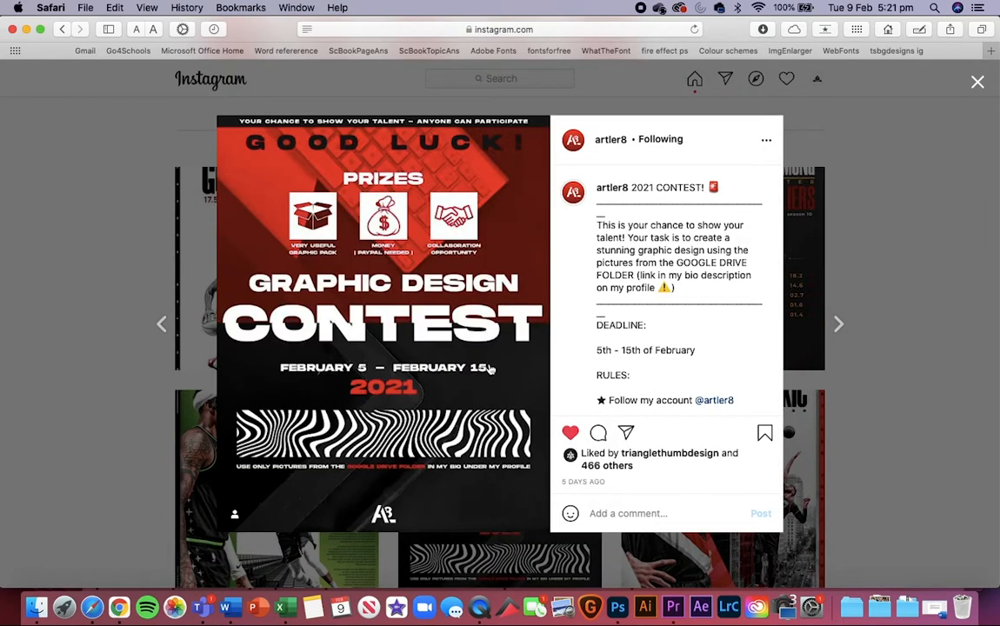
pyautogui.click(977, 78)
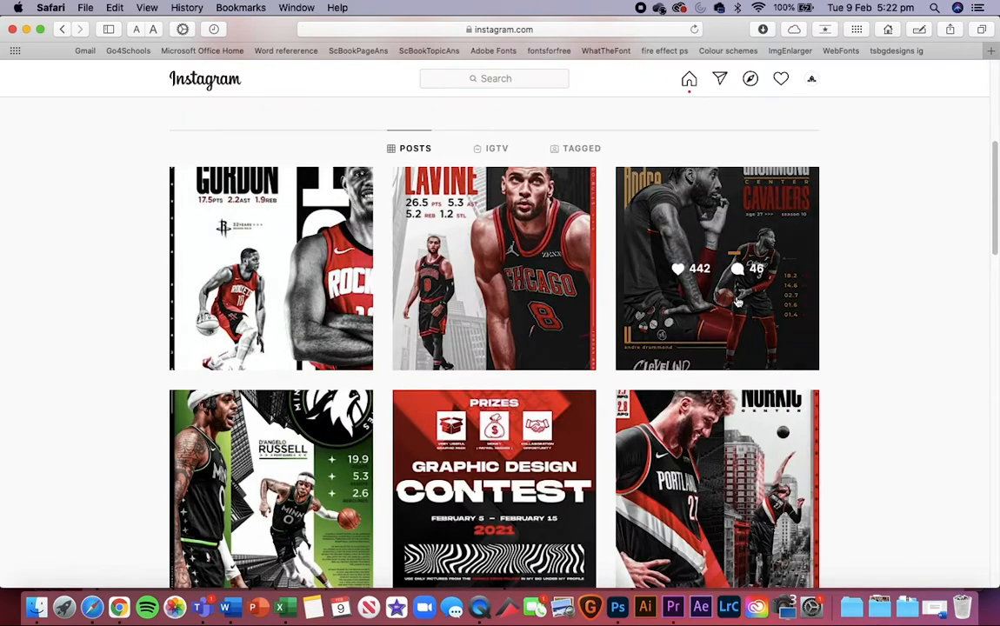
pyautogui.scroll(10, 737, 302)
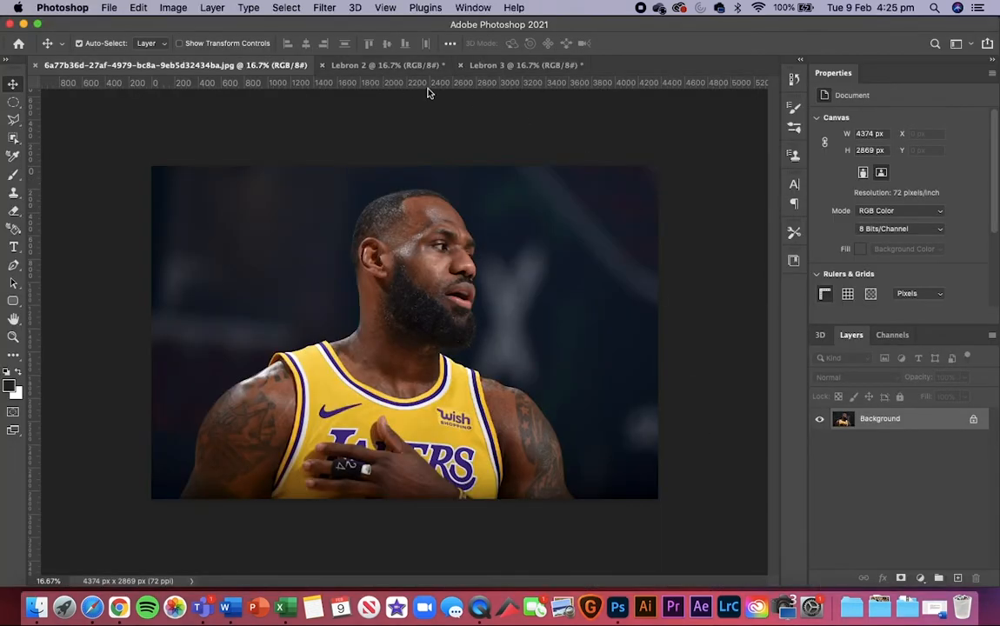
# Step: Switch to Photoshop, view the Lebron 2 and Lebron 3 documents, and return to the first JPG for a closer look
pyautogui.click(405, 61)
pyautogui.click(534, 63)
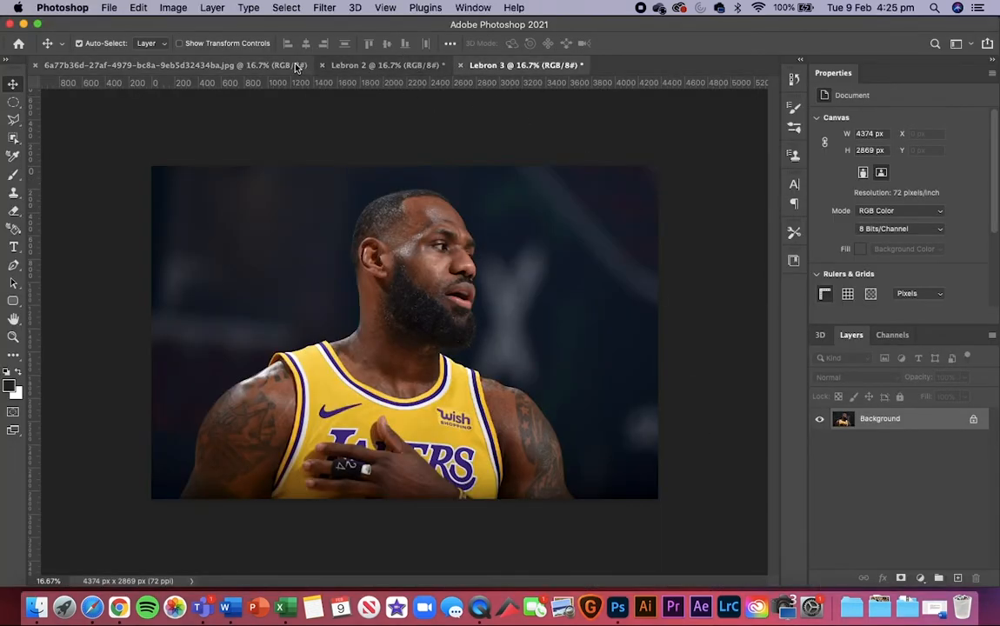
pyautogui.click(240, 65)
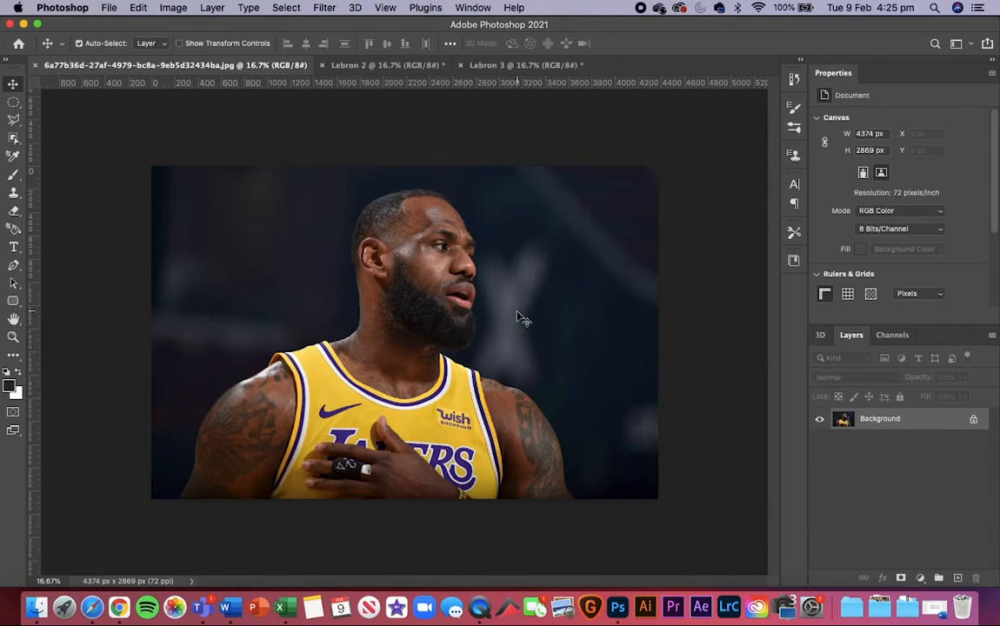
pyautogui.press('super+plus')
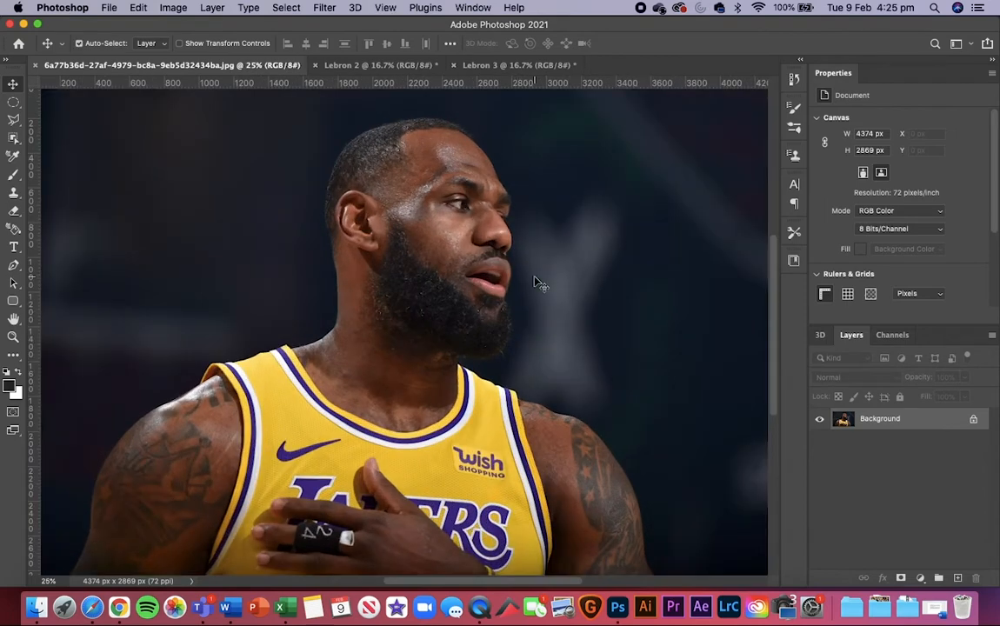
pyautogui.press('super+minus')
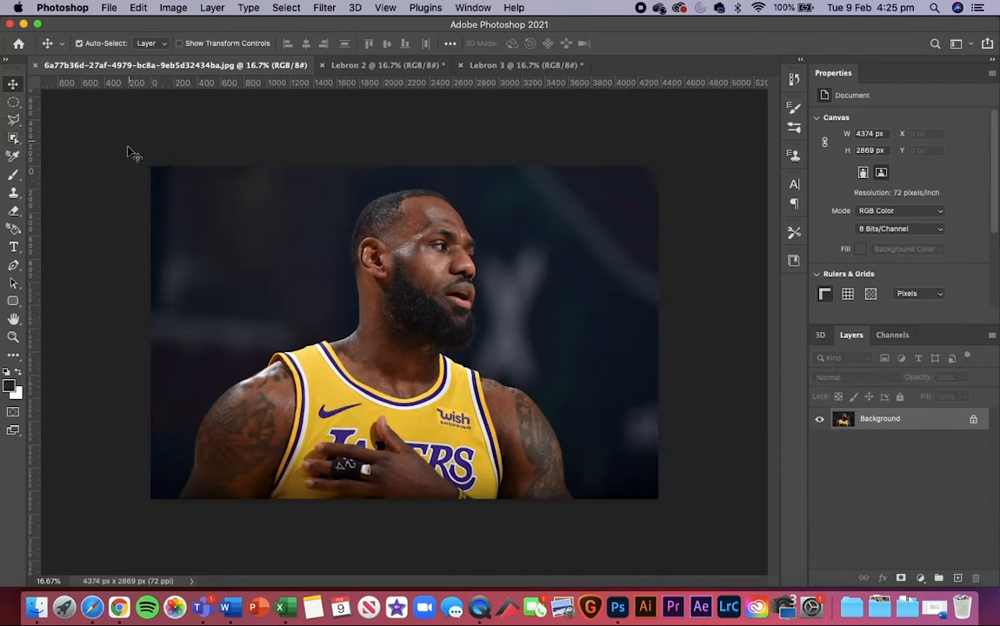
# Step: Go through the Magic Wand, Quick Selection and Object Selection tools one after another
pyautogui.click(15, 139)
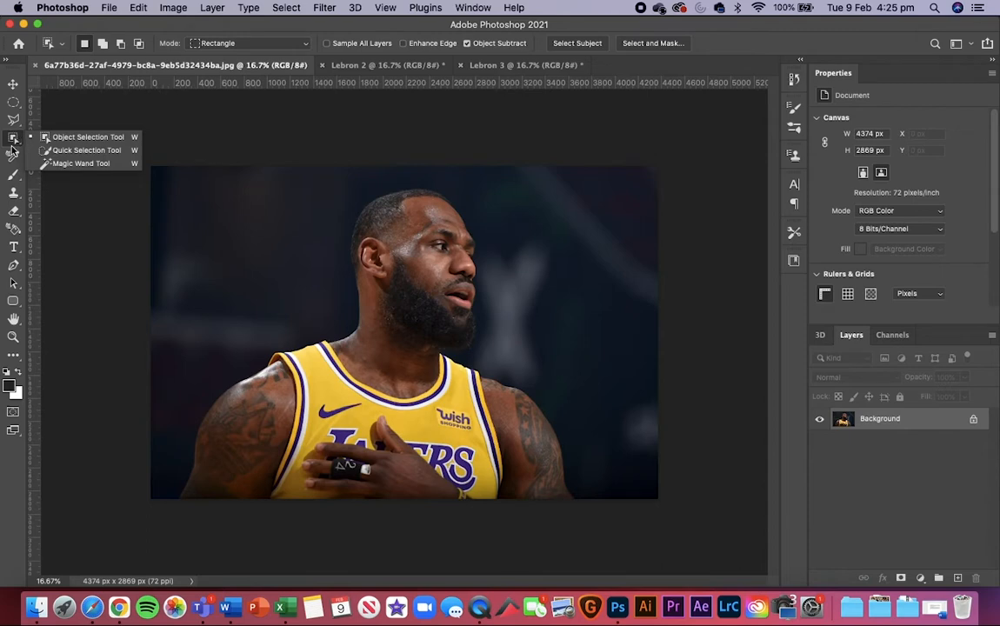
pyautogui.click(15, 141)
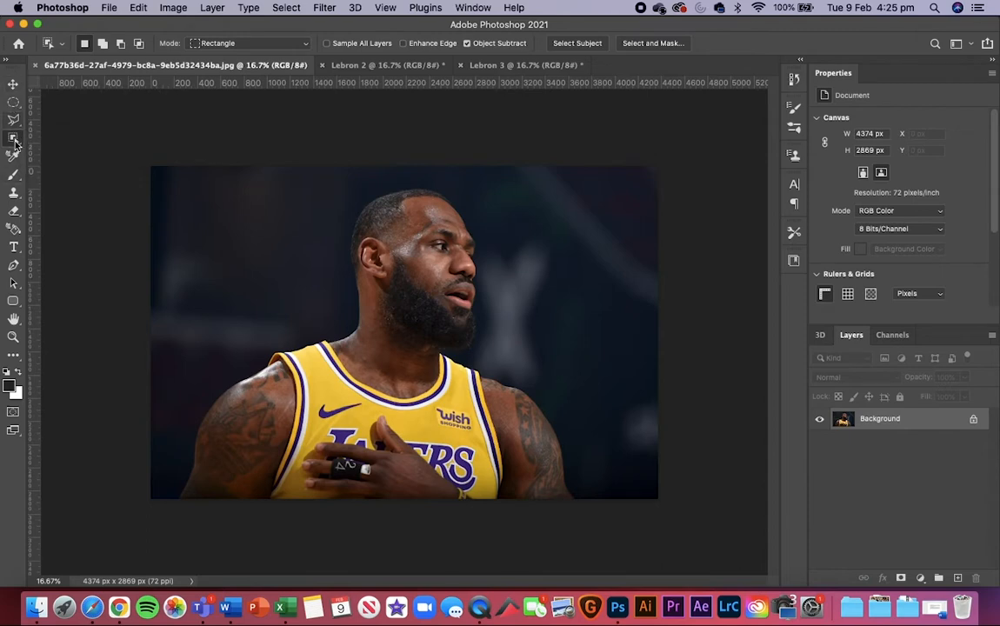
pyautogui.click(15, 139)
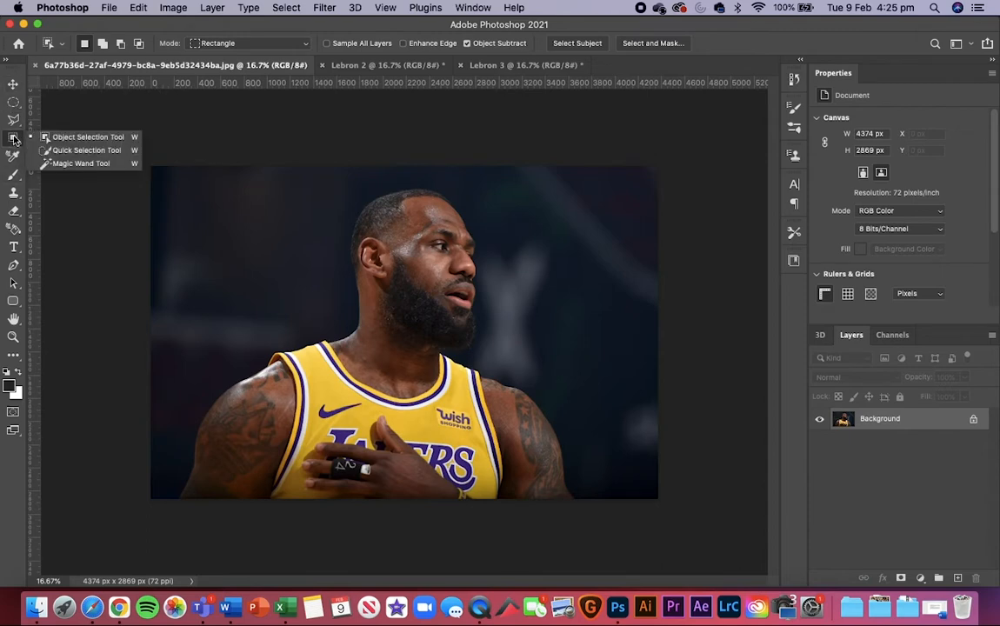
pyautogui.click(83, 164)
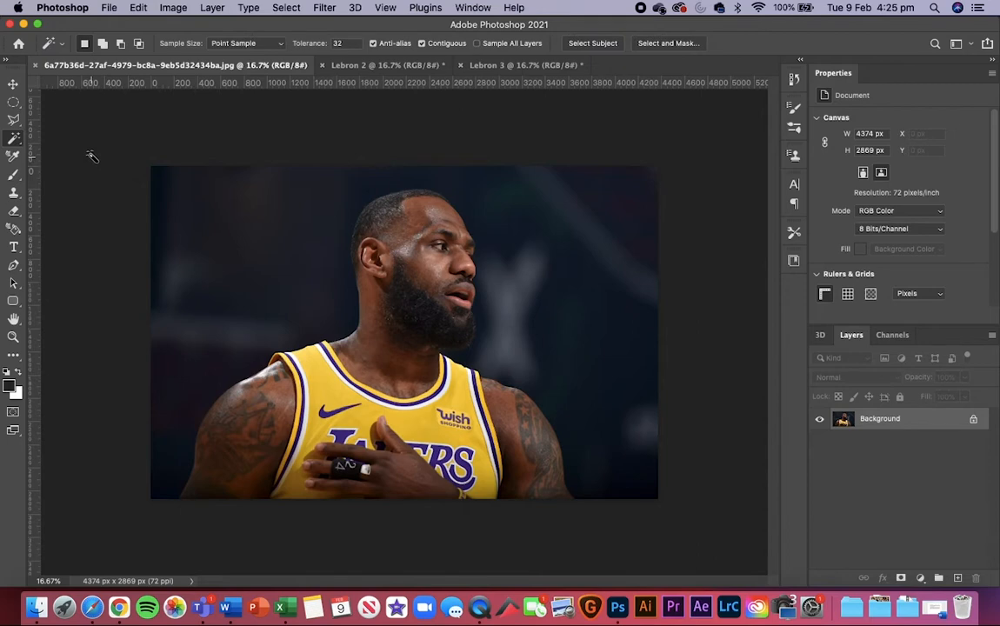
pyautogui.click(14, 138)
pyautogui.click(82, 150)
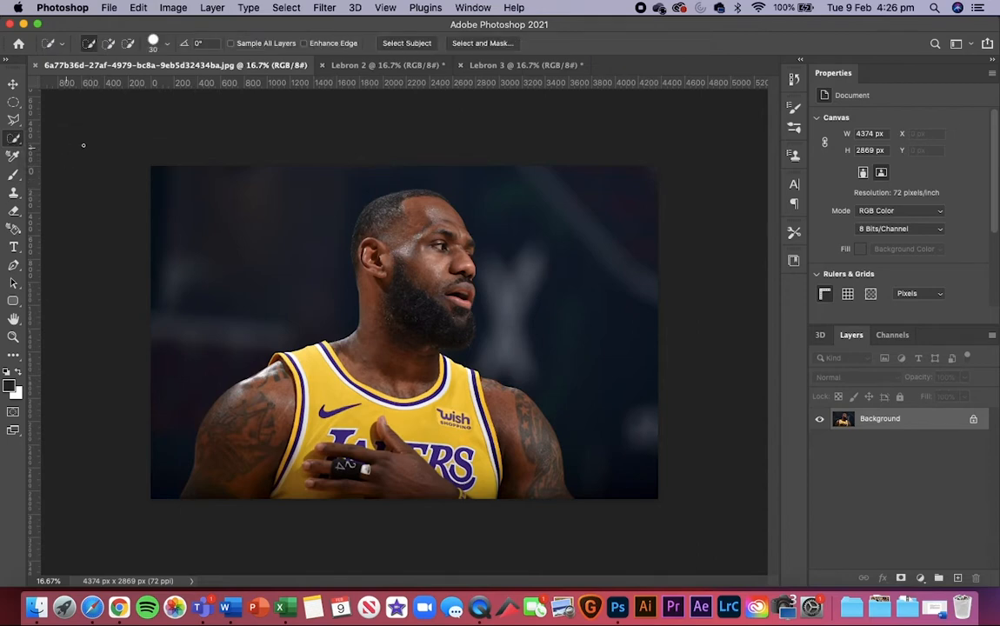
pyautogui.click(15, 139)
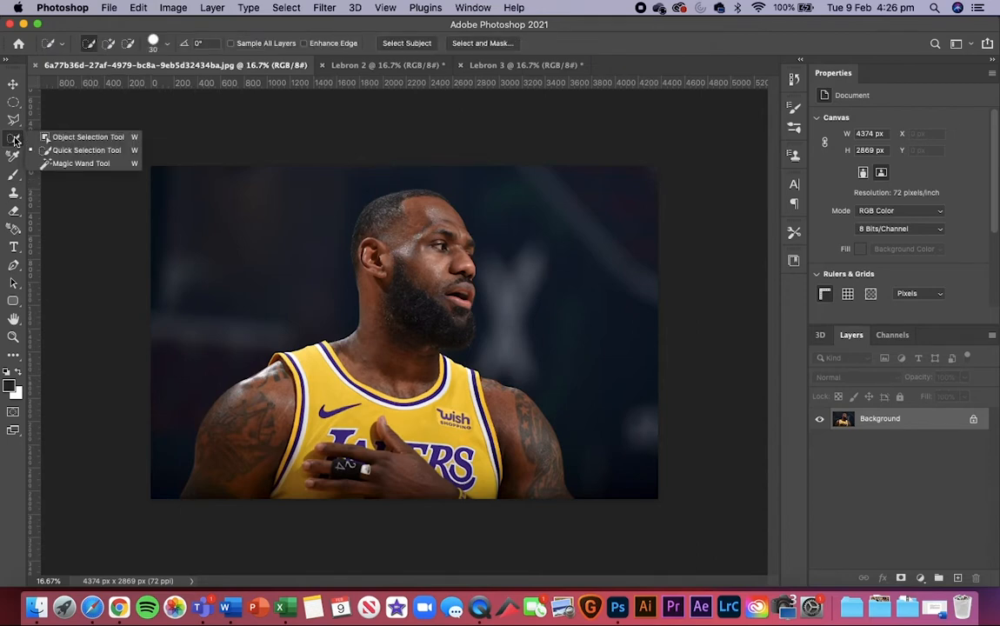
pyautogui.click(65, 141)
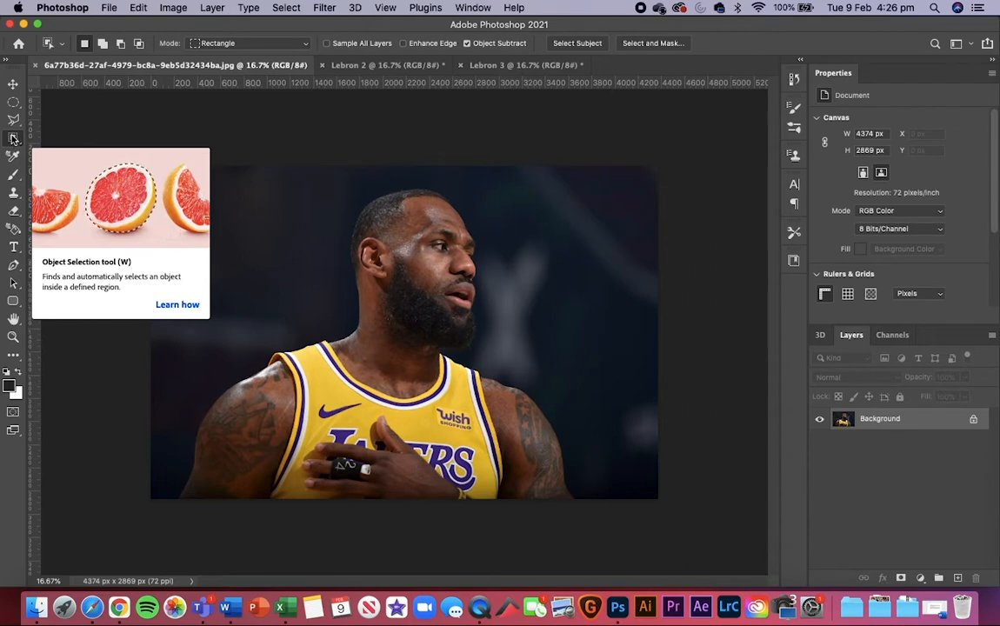
# Step: Activate the Quick Selection tool and enlarge its brush to 600
pyautogui.click(14, 139)
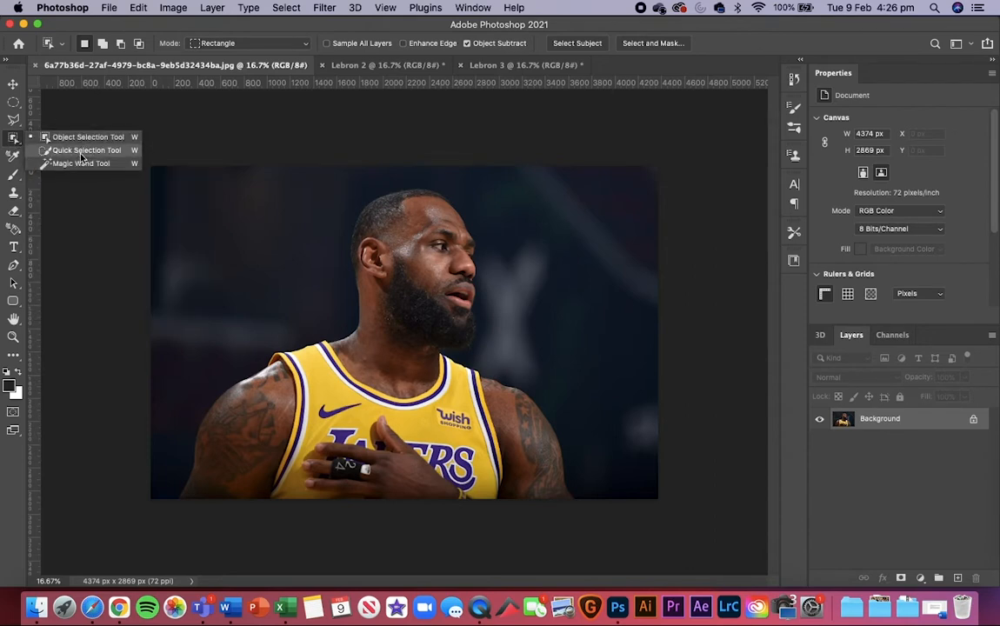
pyautogui.click(80, 151)
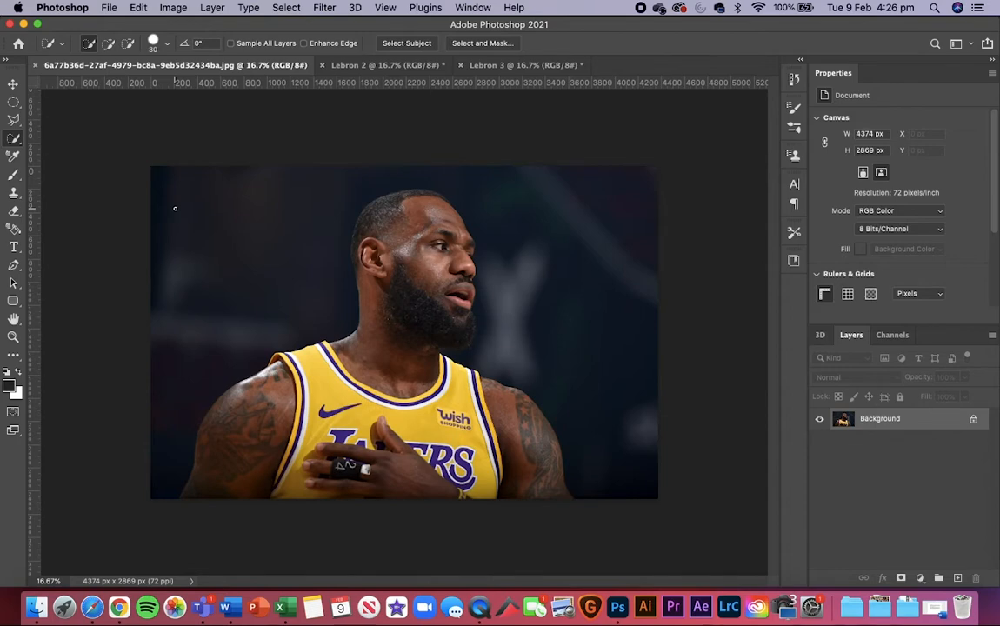
pyautogui.hotkey('shift', 'w')
pyautogui.hotkey('shift', 'w')
pyautogui.hotkey('shift', 'w')
pyautogui.hotkey('shift', 'w')
pyautogui.hotkey('shift', 'w')
pyautogui.hotkey('shift', 'w')
pyautogui.hotkey('shift', 'w')
pyautogui.hotkey('shift', 'w')
pyautogui.hotkey('shift', 'w')
pyautogui.press(']')
pyautogui.press(']')
pyautogui.press(']')
pyautogui.press(']')
pyautogui.press(']')
pyautogui.press(']')
pyautogui.press(']')
pyautogui.press(']')
pyautogui.press(']')
pyautogui.press(']')
pyautogui.press(']')
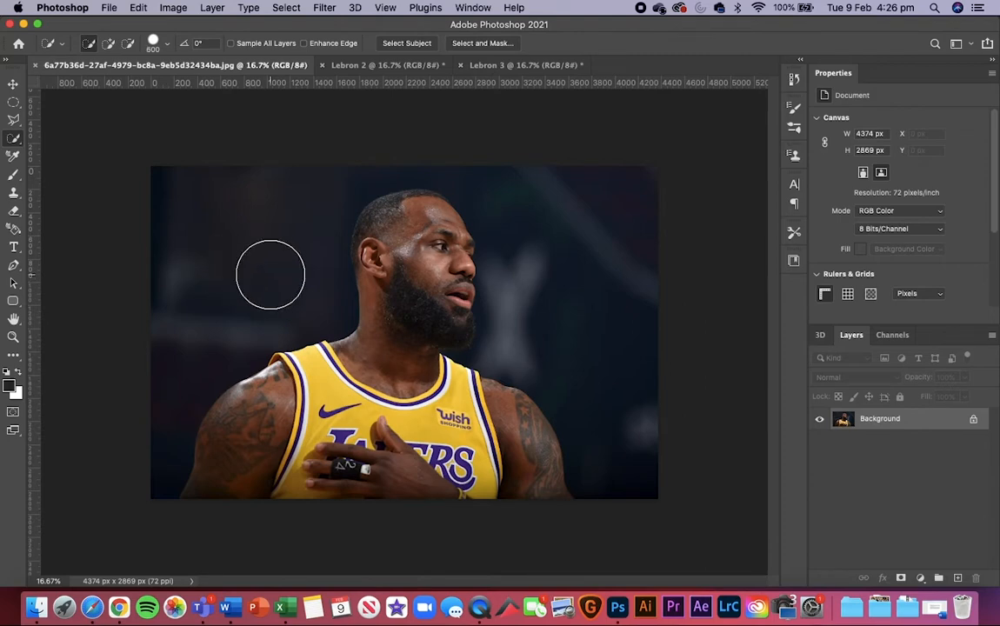
# Step: Try a quick selection over the player's head and neck, and undo it
pyautogui.moveTo(401, 235); pyautogui.dragTo(399, 329)
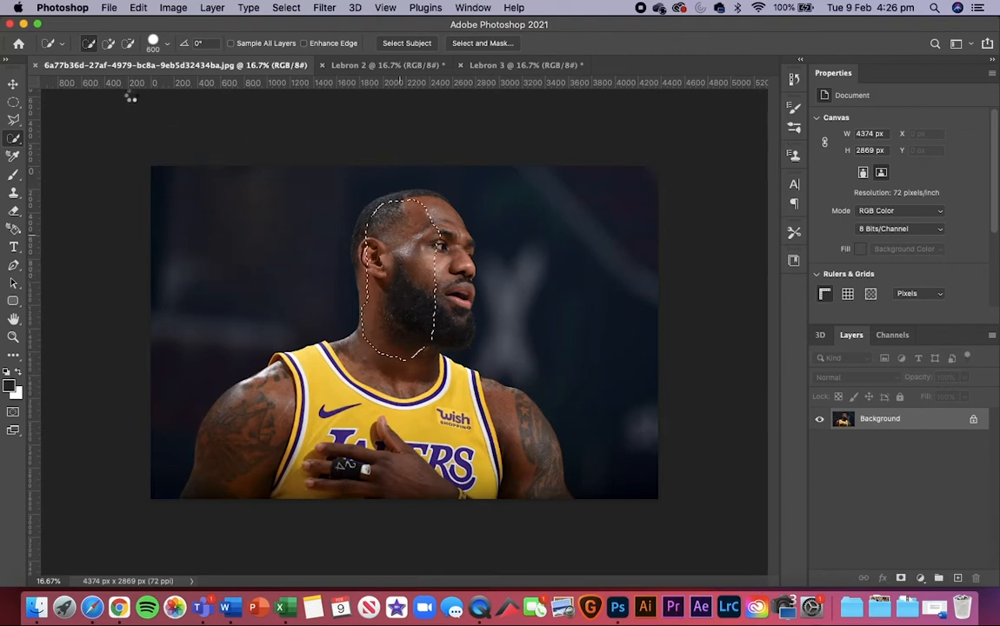
pyautogui.click(107, 43)
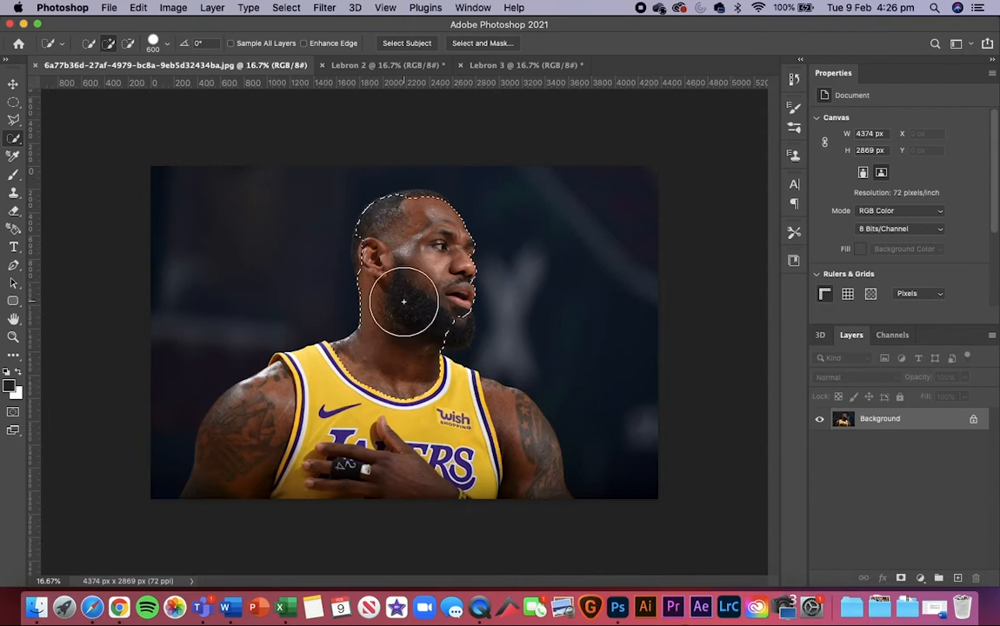
pyautogui.press('super+z')
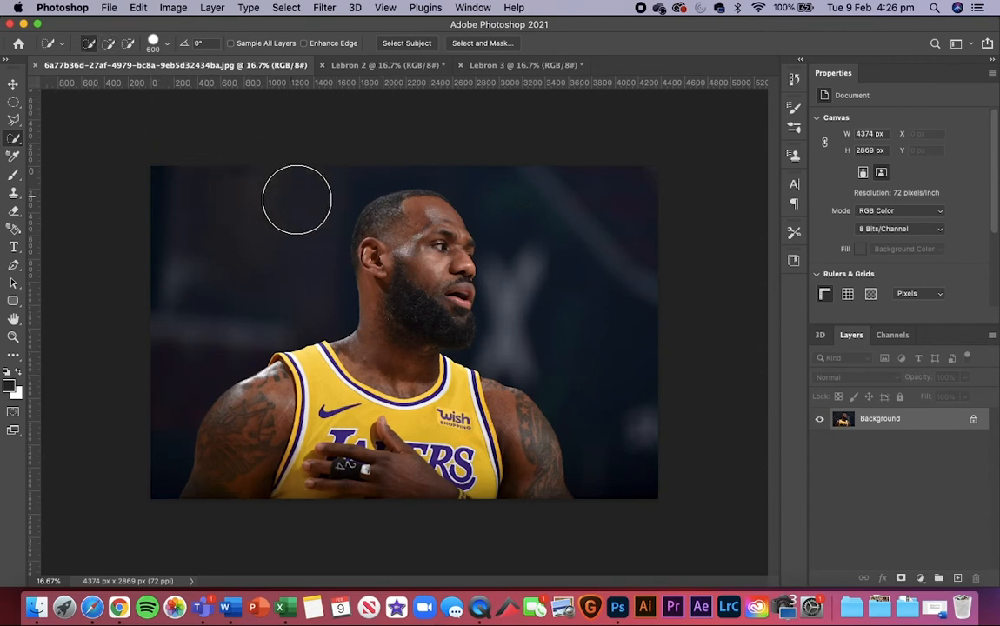
# Step: With Quick Selection in add mode and a brush size of 700, select the player's face, neck, jersey and one arm
pyautogui.click(111, 42)
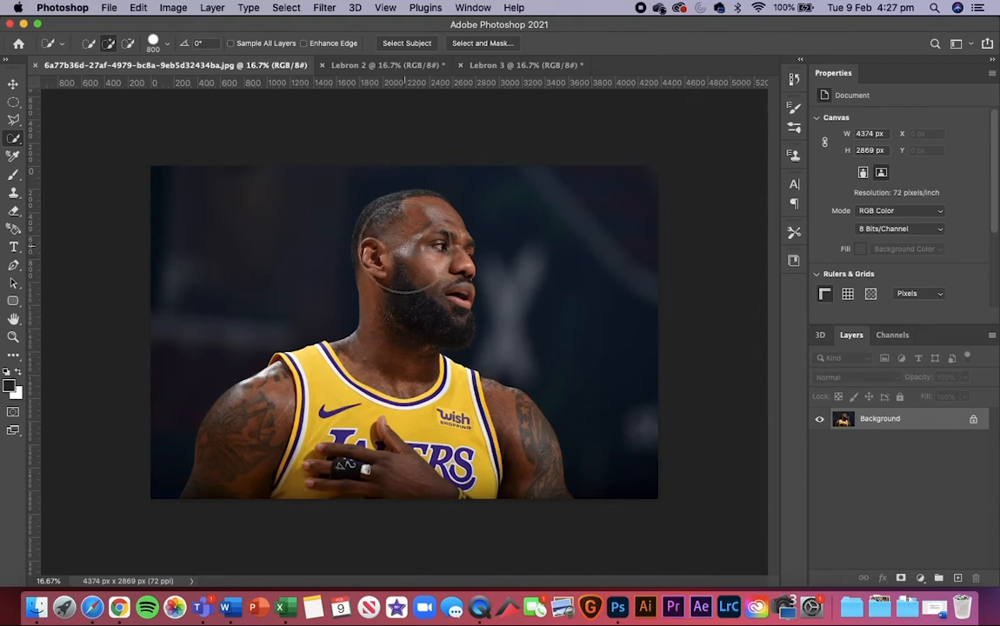
pyautogui.press(']')
pyautogui.press(']')
pyautogui.press('[')
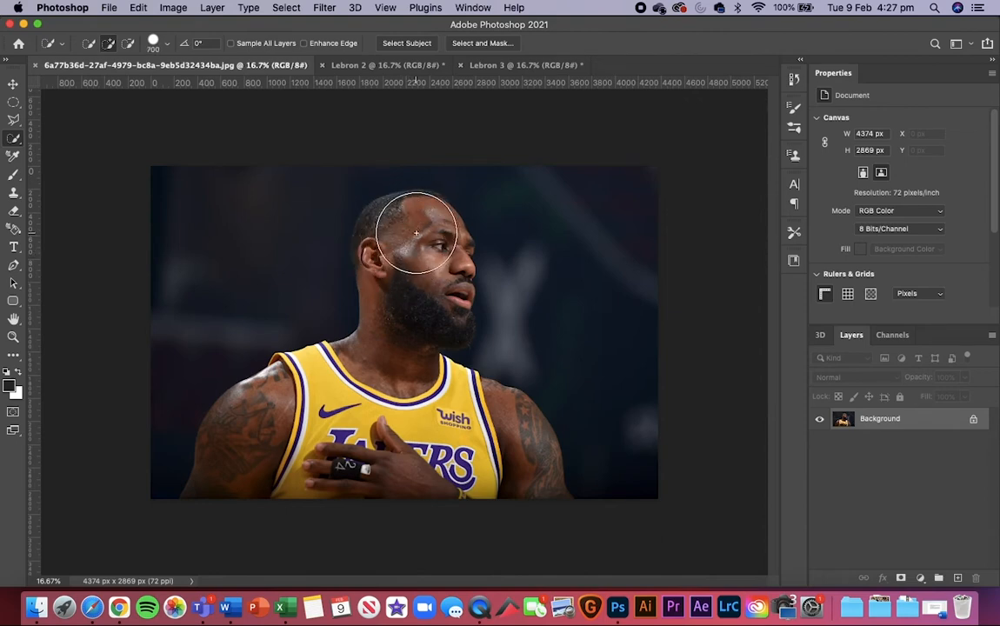
pyautogui.moveTo(421, 236)
pyautogui.mouseDown()
pyautogui.moveTo(390, 438)
pyautogui.moveTo(264, 442)
pyautogui.moveTo(222, 413)
pyautogui.mouseUp()
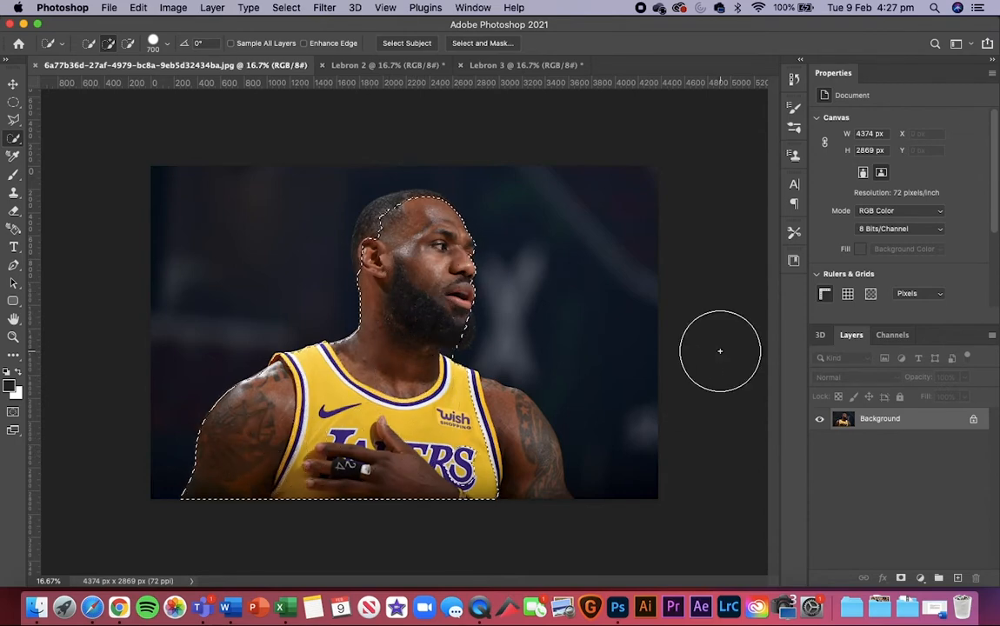
# Step: Reduce the brush to 200, add the star-tattooed shoulder and arm to the selection, and check the edges along both arms
pyautogui.press('super+plus')
pyautogui.press('super+plus')
pyautogui.press('super+plus')
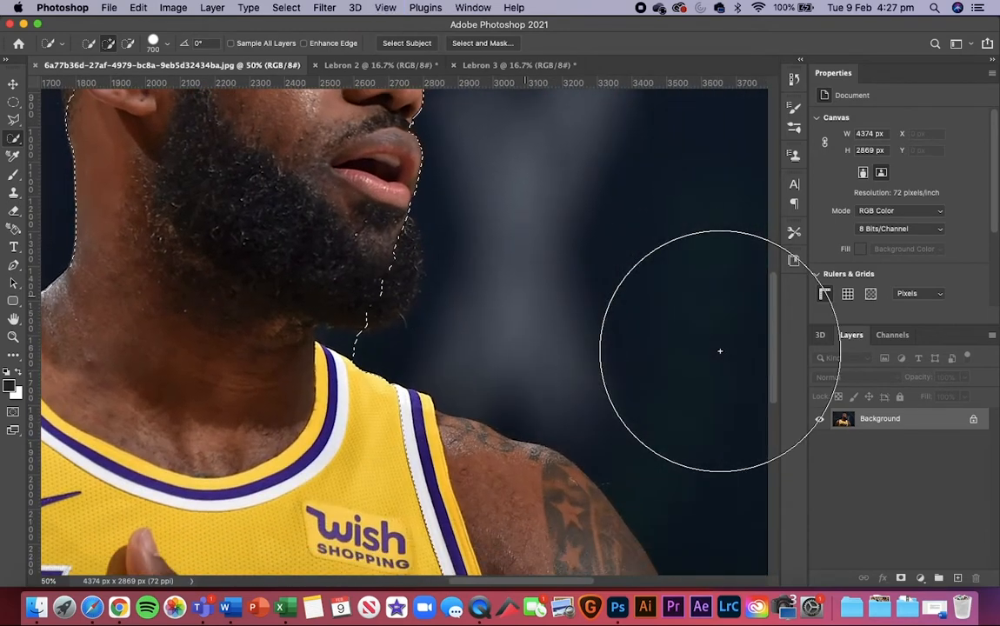
pyautogui.hscroll(5, 720, 351)
pyautogui.press('[')
pyautogui.press('[')
pyautogui.press('[')
pyautogui.press('[')
pyautogui.press('[')
pyautogui.press('[')
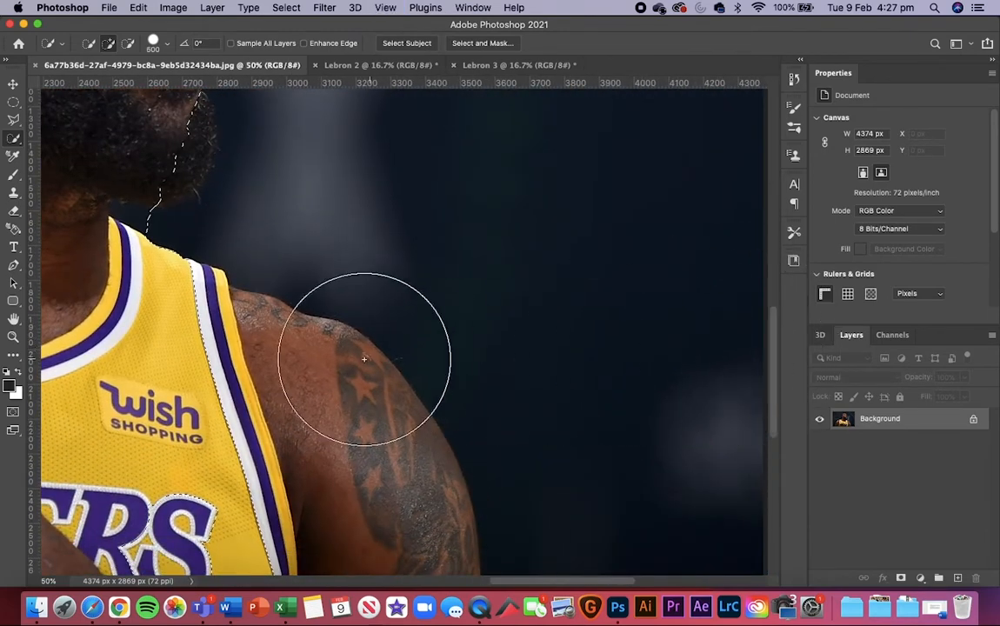
pyautogui.moveTo(224, 367)
pyautogui.mouseDown()
pyautogui.moveTo(317, 463)
pyautogui.moveTo(328, 457)
pyautogui.mouseUp()
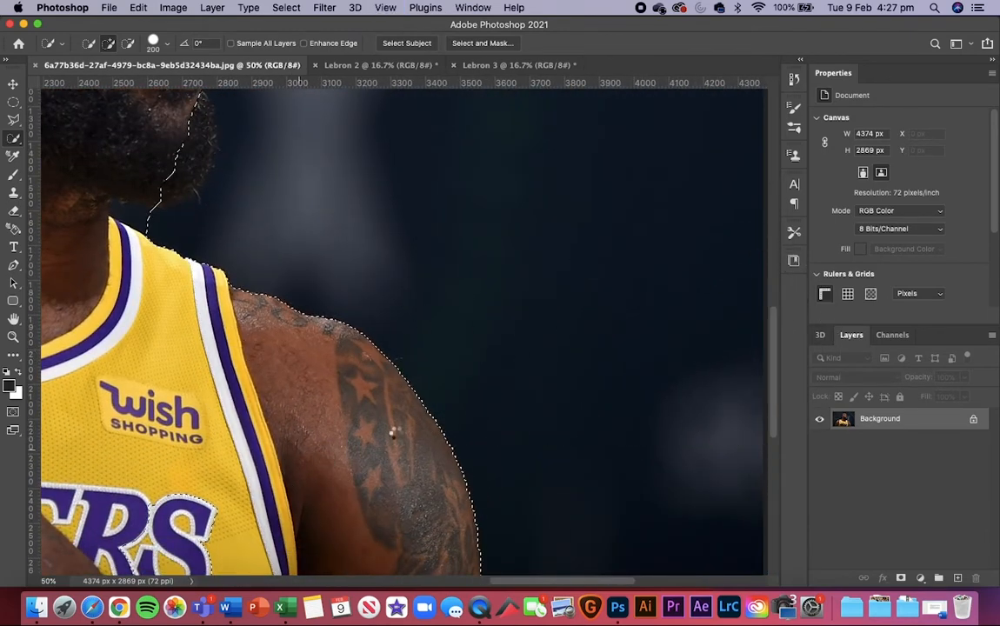
pyautogui.scroll(-6, 556, 435)
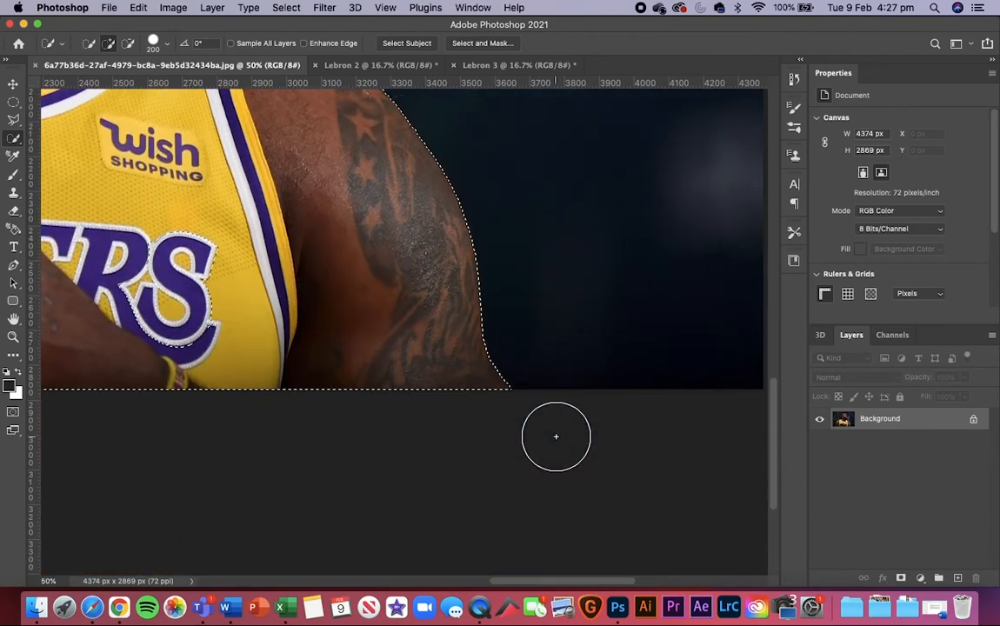
pyautogui.hscroll(-6, 555, 435)
pyautogui.scroll(3, 556, 435)
pyautogui.hscroll(-10, 555, 436)
pyautogui.scroll(3, 555, 436)
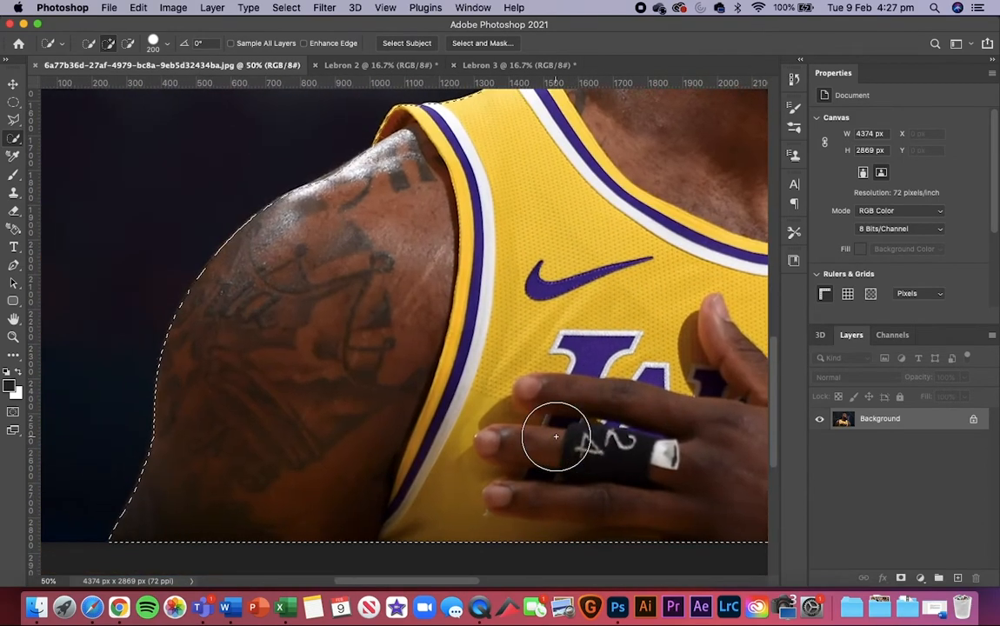
# Step: Add the tattooed shoulder's upper area and the back and top of the head to the quick selection
pyautogui.scroll(2, 556, 435)
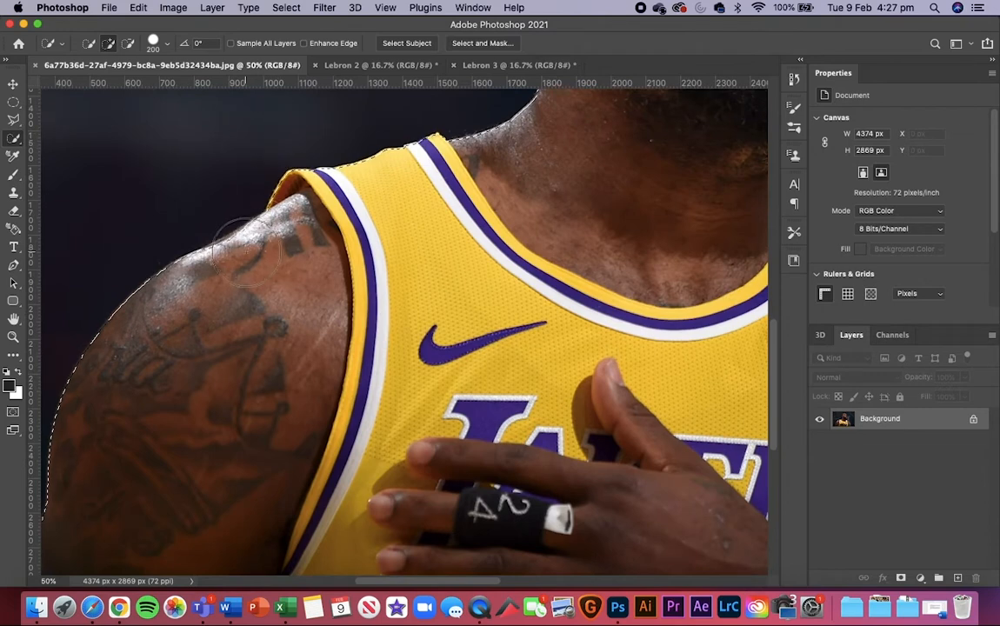
pyautogui.moveTo(252, 258); pyautogui.dragTo(235, 266)
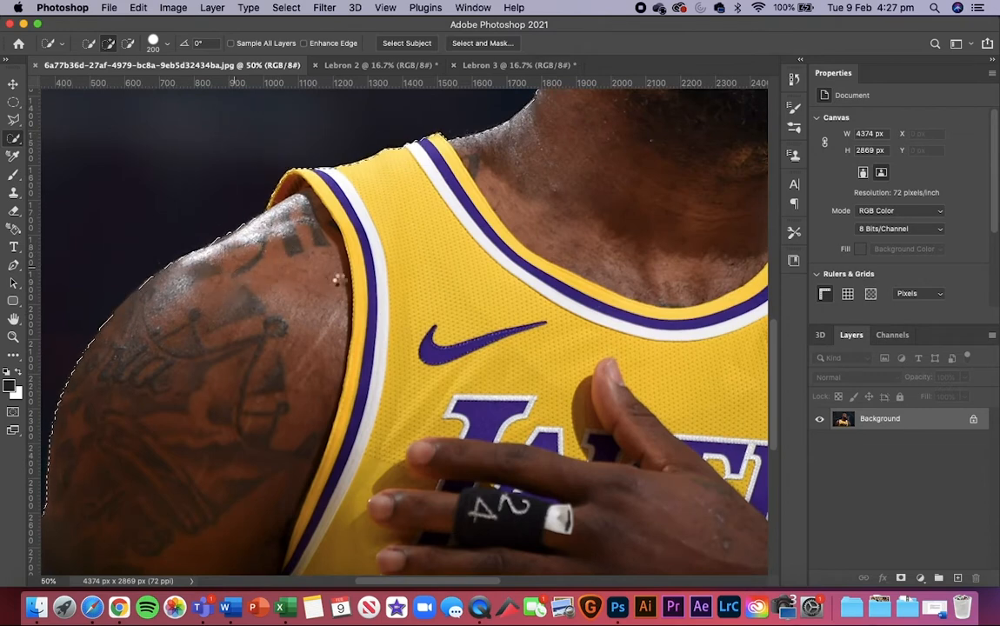
pyautogui.scroll(3, 418, 285)
pyautogui.hscroll(2, 418, 285)
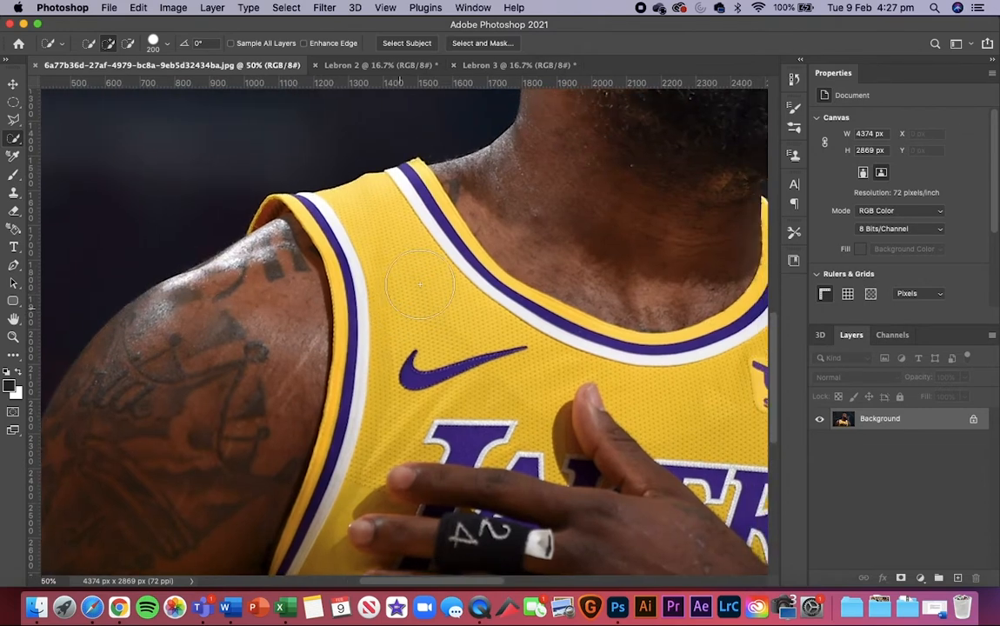
pyautogui.scroll(6, 419, 284)
pyautogui.hscroll(3, 419, 284)
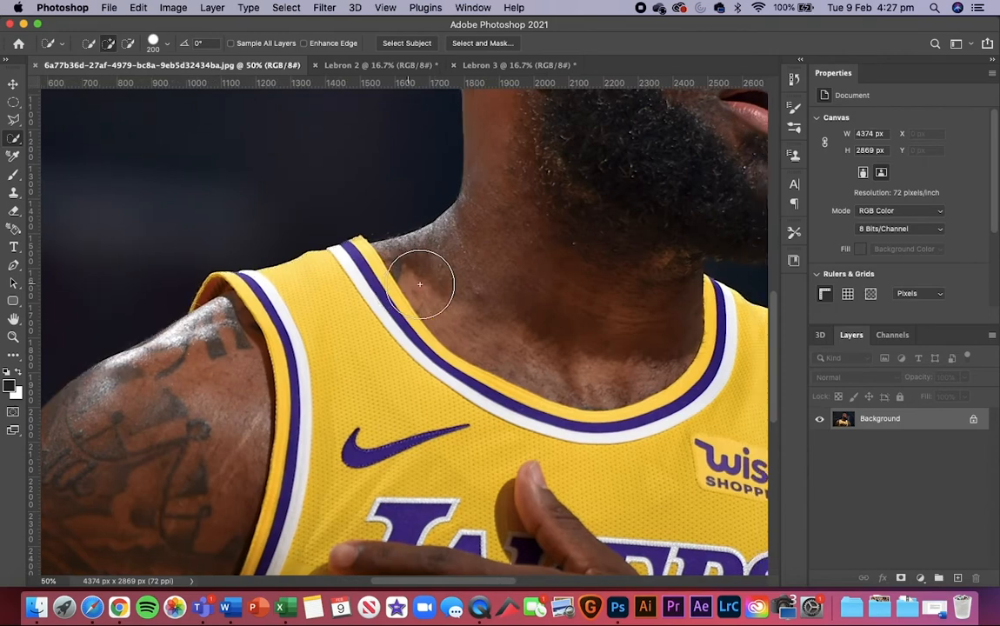
pyautogui.scroll(5, 418, 285)
pyautogui.scroll(-1, 410, 290)
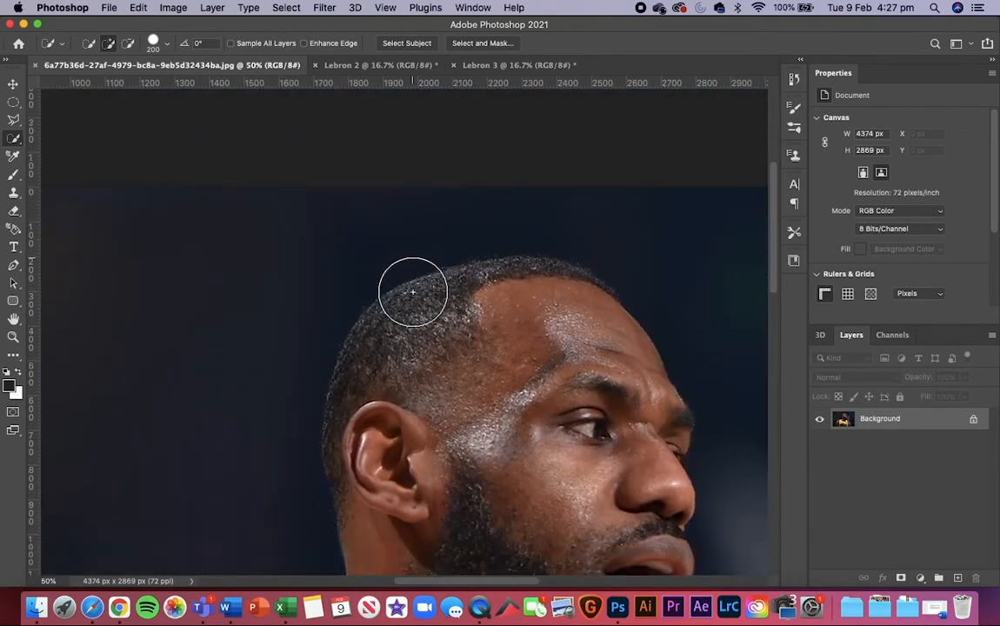
pyautogui.moveTo(365, 448)
pyautogui.mouseDown()
pyautogui.moveTo(365, 370)
pyautogui.moveTo(429, 298)
pyautogui.moveTo(541, 259)
pyautogui.moveTo(514, 254)
pyautogui.moveTo(559, 255)
pyautogui.moveTo(586, 276)
pyautogui.mouseUp()
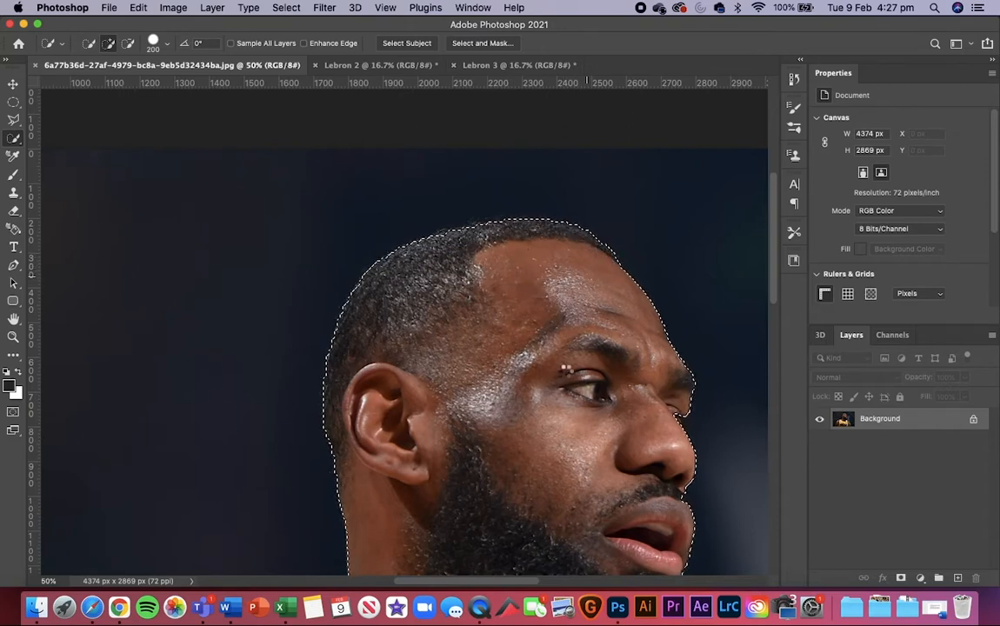
# Step: Extend the quick selection over the chin and the front of the beard
pyautogui.scroll(-5, 554, 357)
pyautogui.hscroll(1, 554, 357)
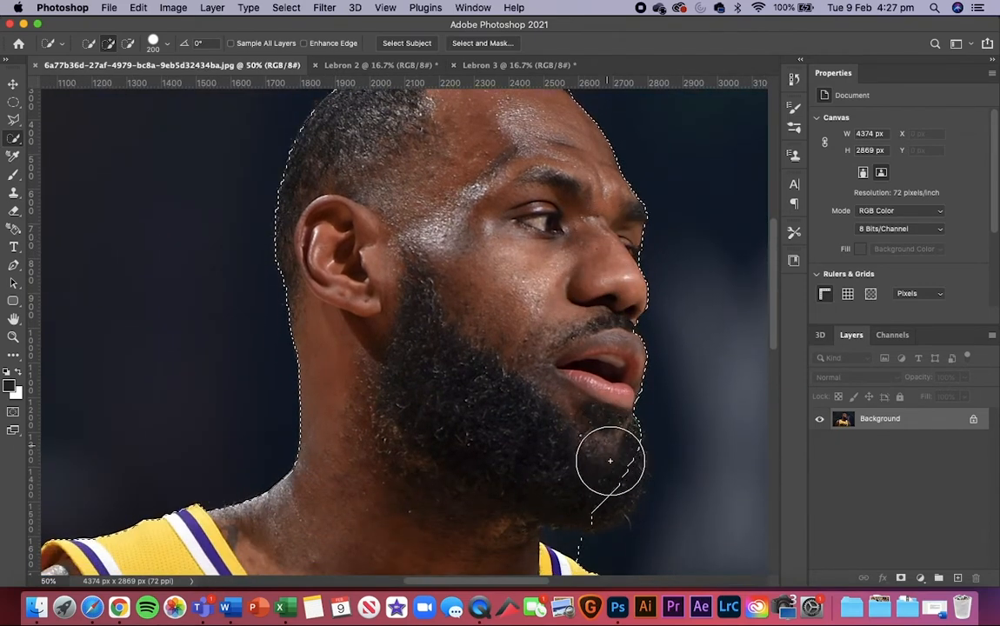
pyautogui.moveTo(606, 459); pyautogui.dragTo(603, 499)
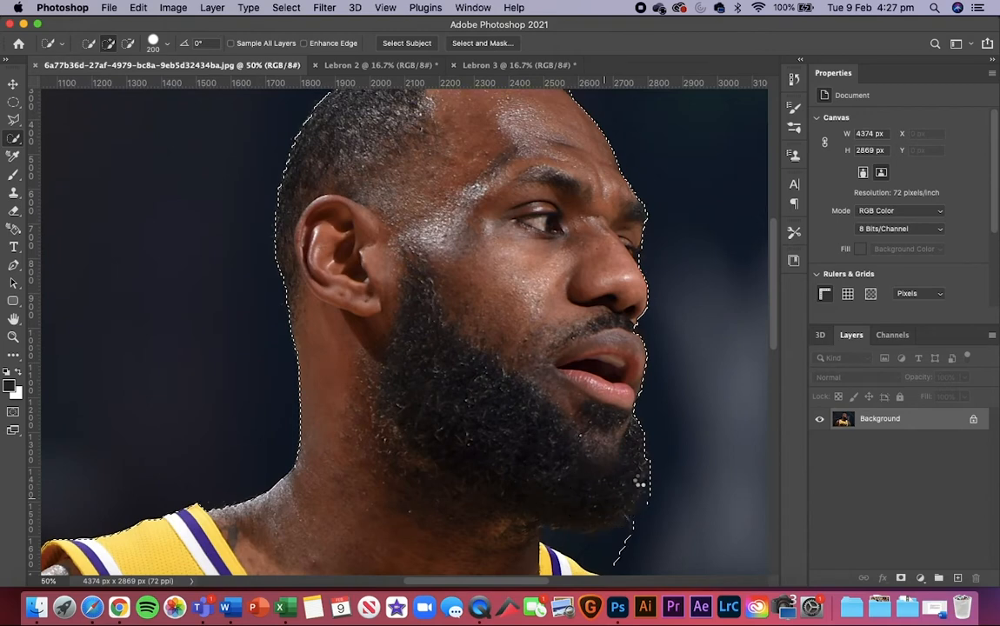
# Step: Reduce the Quick Selection brush to 80 and inspect the selection edge around the beard and jersey
pyautogui.scroll(-3, 351, 299)
pyautogui.press('[')
pyautogui.press('[')
pyautogui.press('[')
pyautogui.press('[')
pyautogui.press('[')
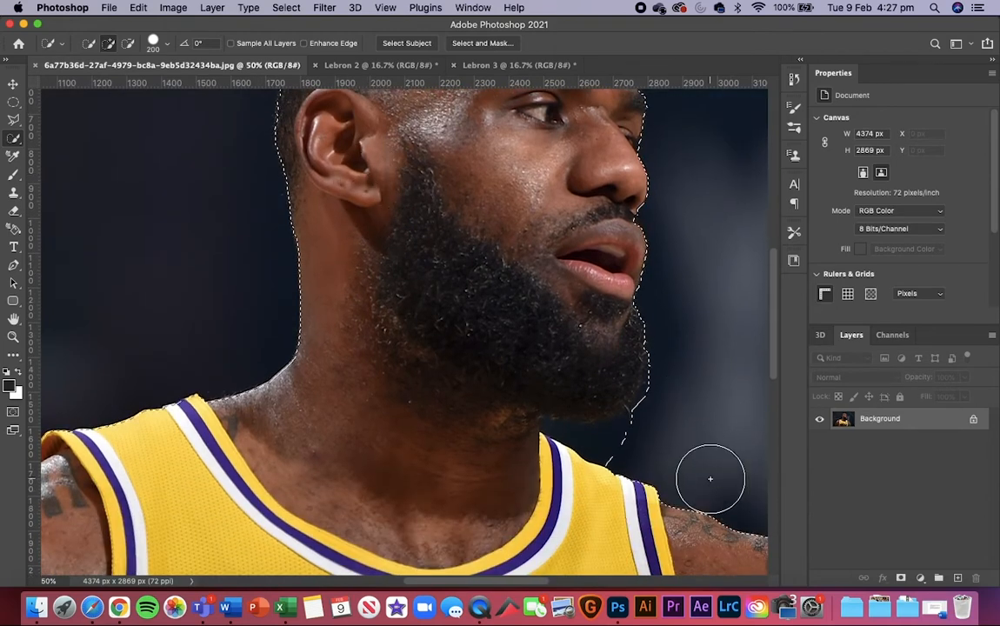
pyautogui.press('[')
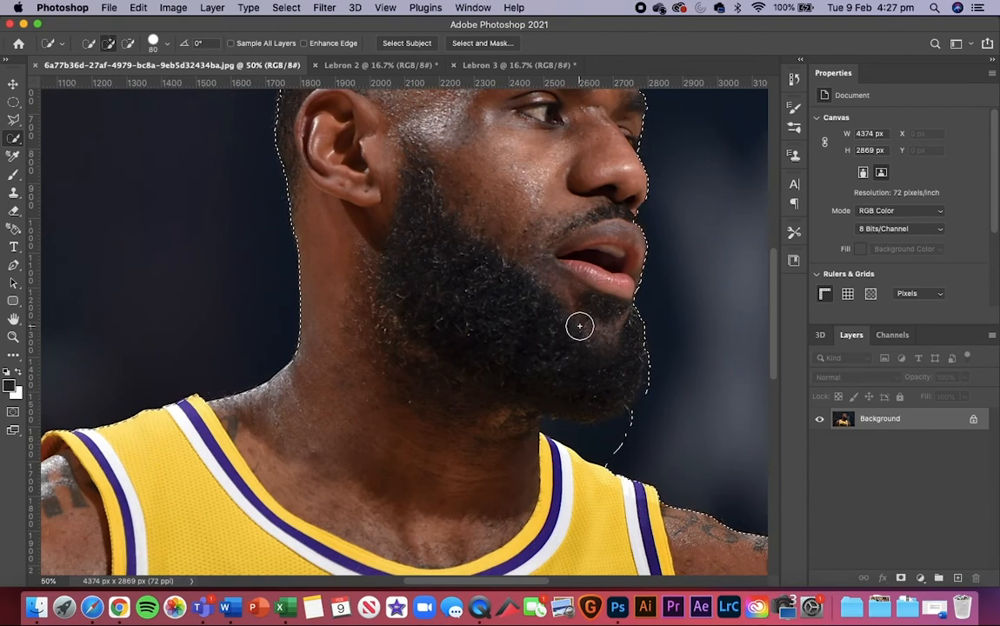
pyautogui.press('super+minus')
pyautogui.press('super+minus')
pyautogui.press('super+minus')
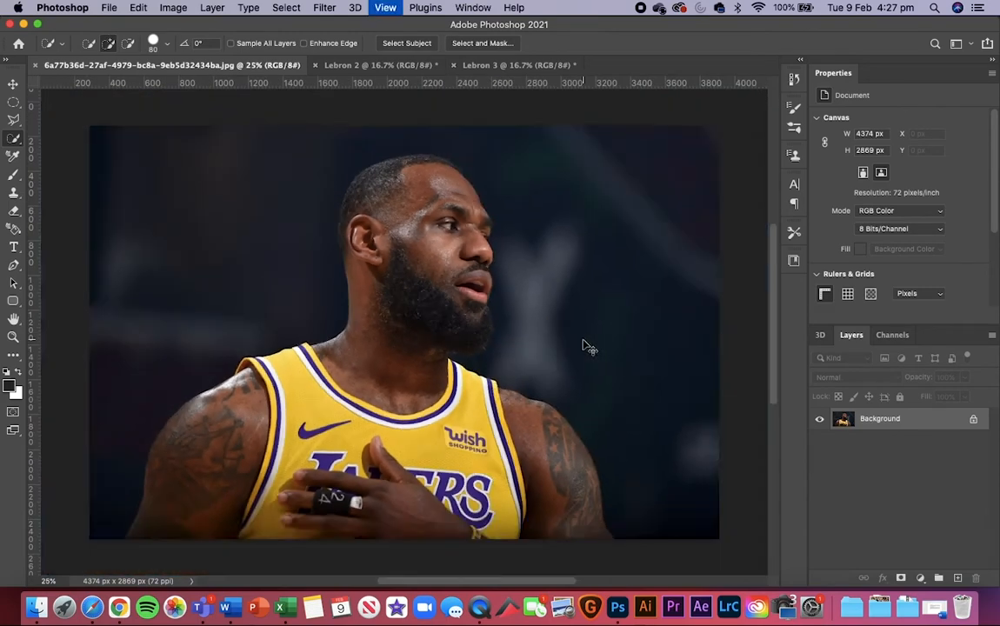
pyautogui.press('super+plus')
pyautogui.press('super+plus')
pyautogui.press('super+plus')
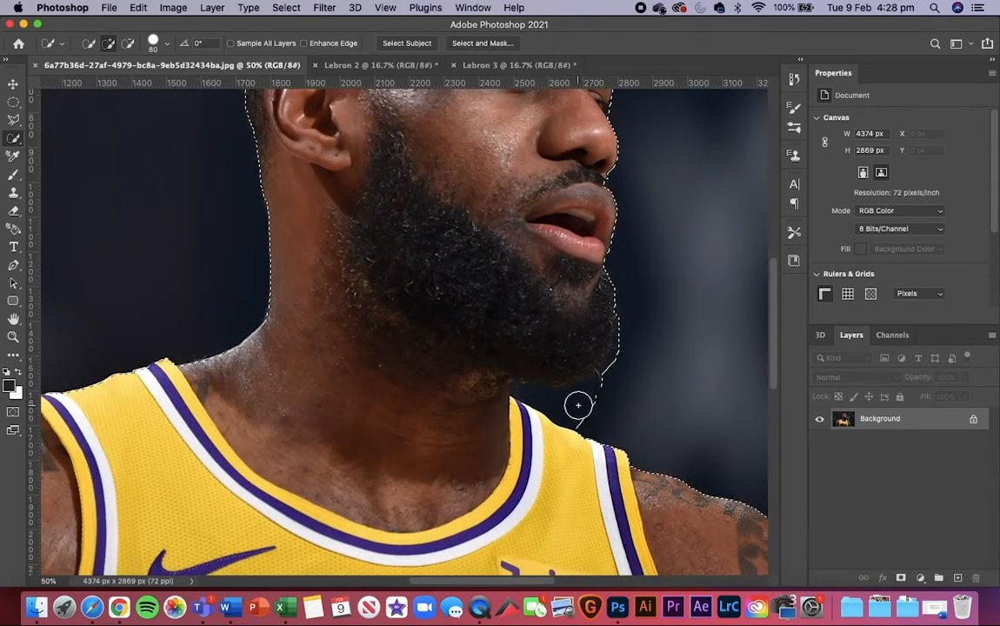
# Step: Subtract the dark background between the beard and the jersey strap from the selection, and reduce the brush to 50
pyautogui.click(127, 43)
pyautogui.moveTo(589, 379)
pyautogui.mouseDown()
pyautogui.moveTo(605, 411)
pyautogui.moveTo(564, 402)
pyautogui.mouseUp()
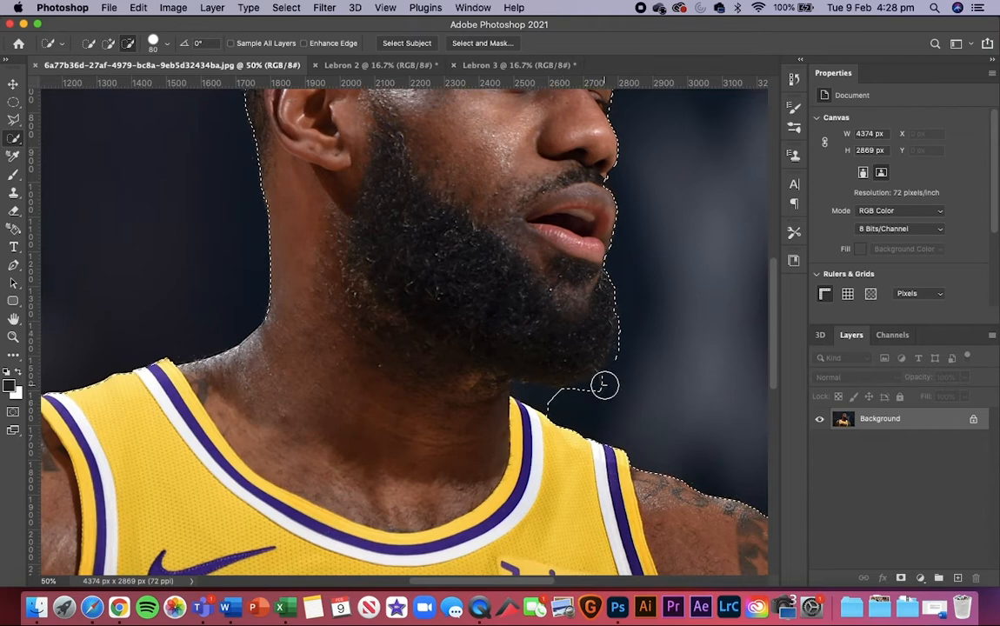
pyautogui.moveTo(605, 384)
pyautogui.mouseDown()
pyautogui.moveTo(592, 409)
pyautogui.moveTo(521, 390)
pyautogui.mouseUp()
pyautogui.press('[')
pyautogui.press('[')
pyautogui.press('[')
pyautogui.press('super+minus')
pyautogui.press('super+minus')
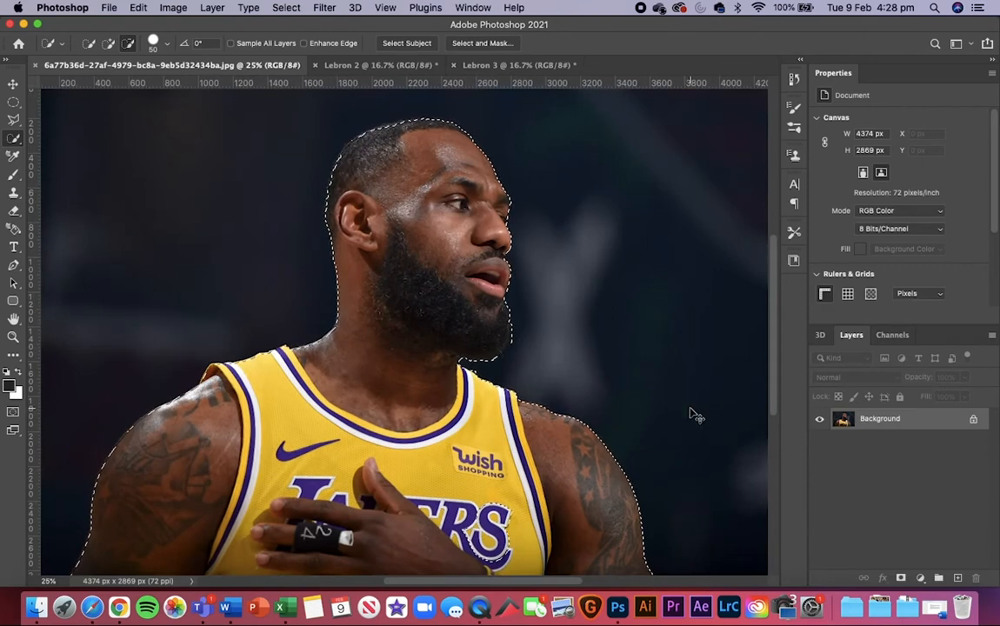
# Step: Try copying the selected player to a new layer, preview it with the Background layer hidden, and undo the copy
pyautogui.press('super+j')
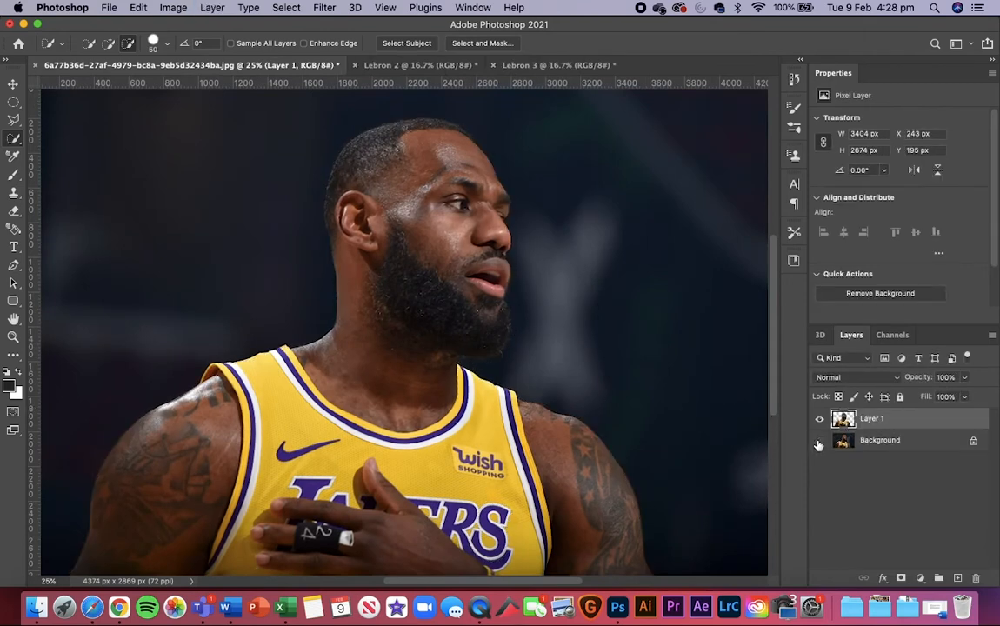
pyautogui.click(818, 443)
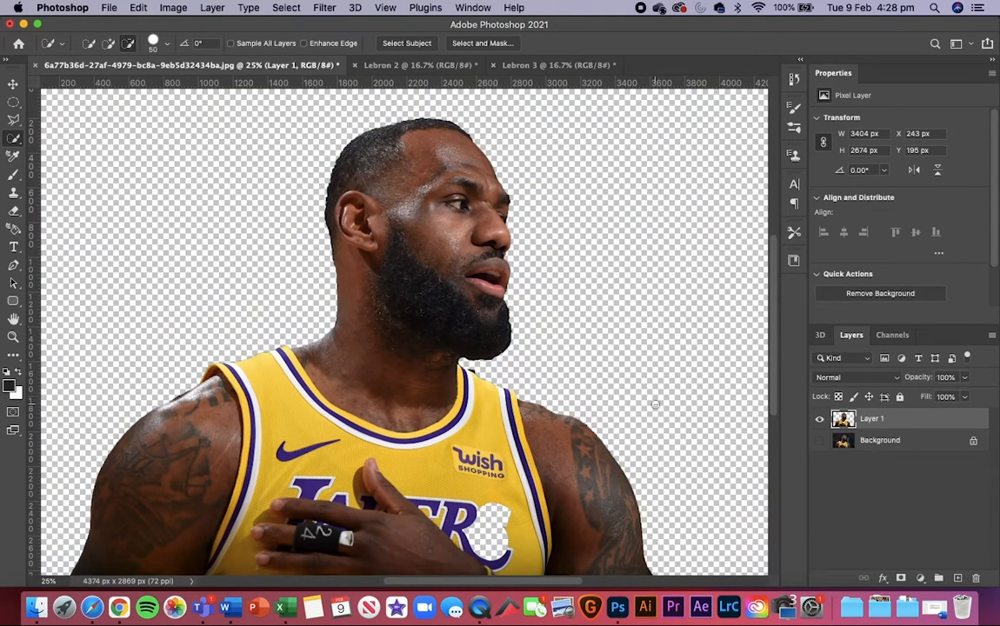
pyautogui.click(820, 442)
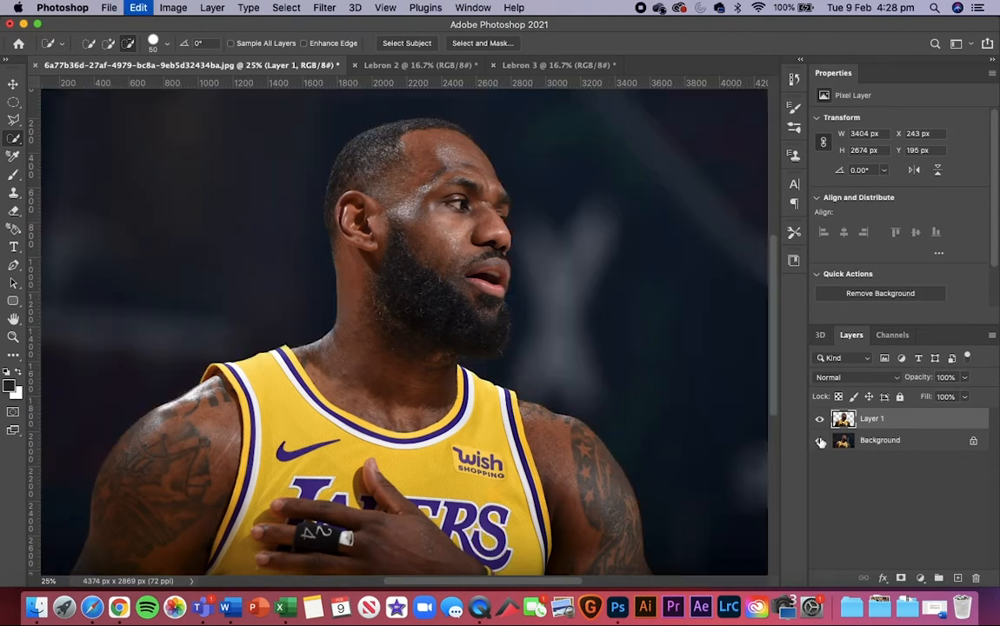
pyautogui.click(820, 442)
pyautogui.click(820, 442)
pyautogui.press('super+z')
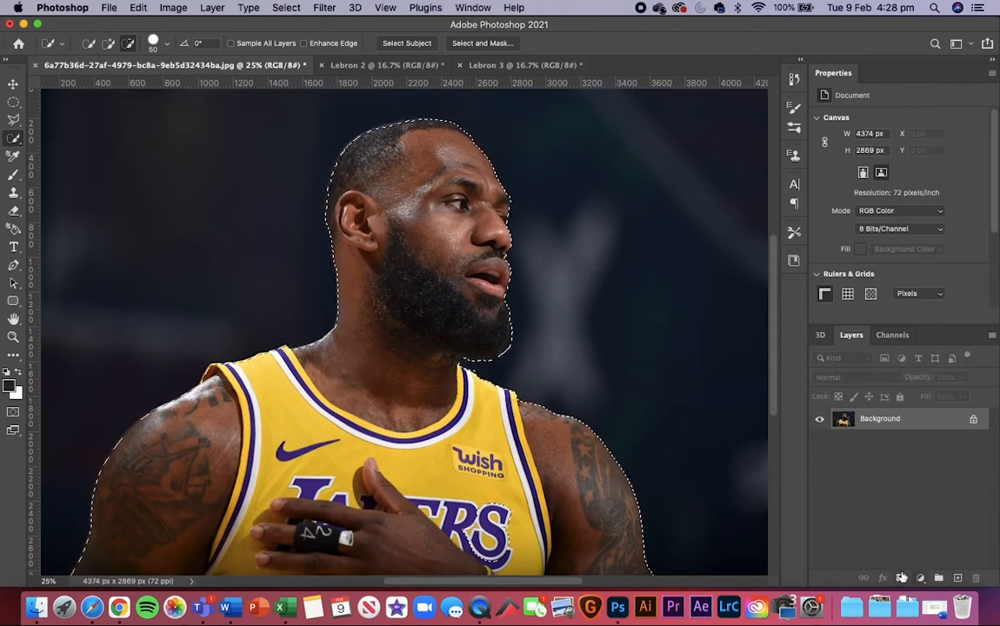
# Step: Add a layer mask to the photo from the current selection
pyautogui.click(901, 578)
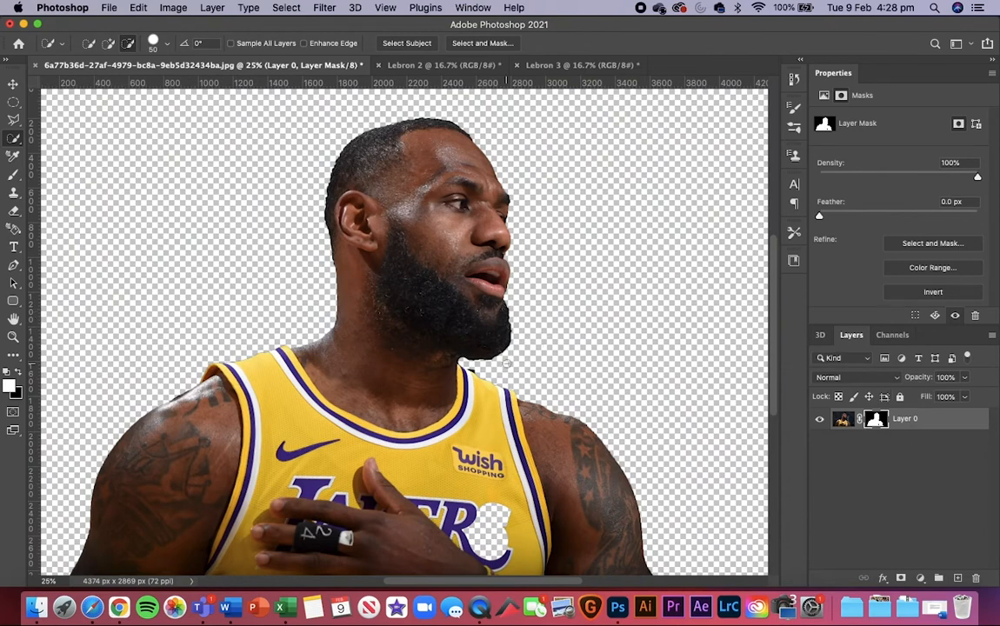
pyautogui.press('super+equal')
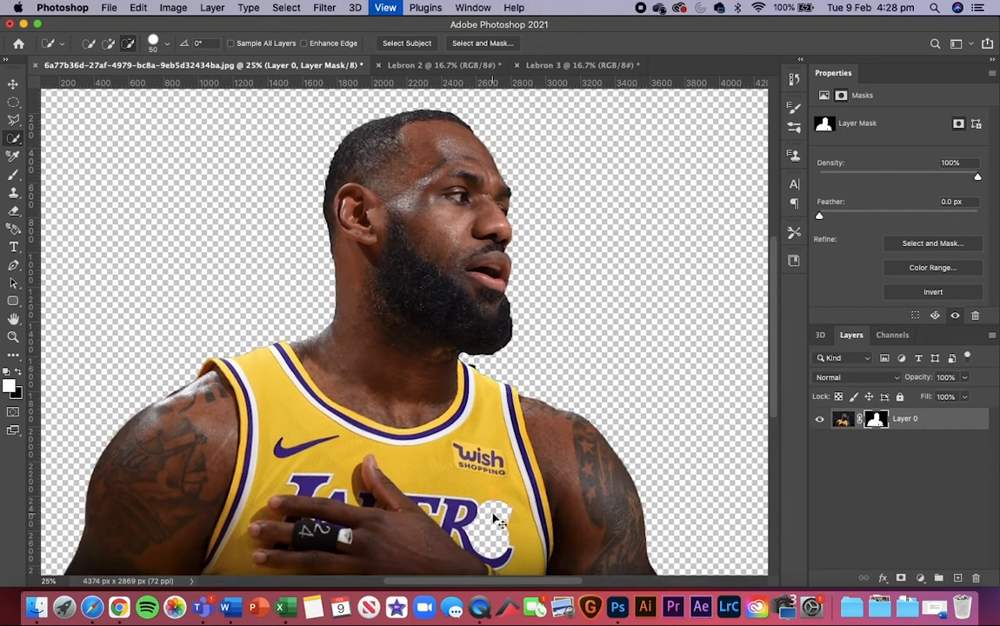
pyautogui.scroll(-5, 491, 513)
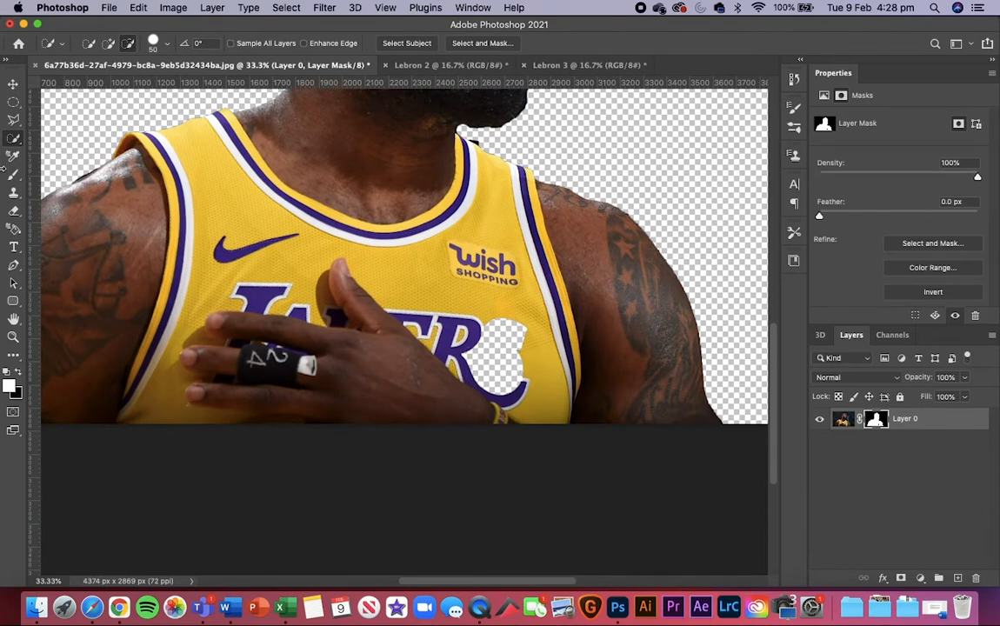
# Step: Activate the Brush tool, make its flattened tip round and enlarge it to 900
pyautogui.click(13, 173)
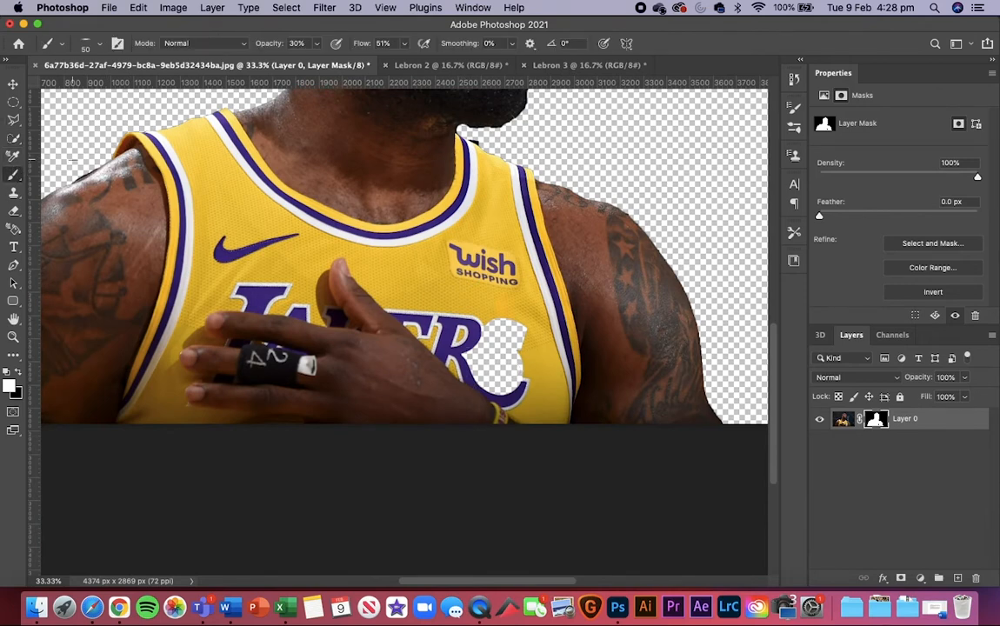
pyautogui.rightClick(312, 172)
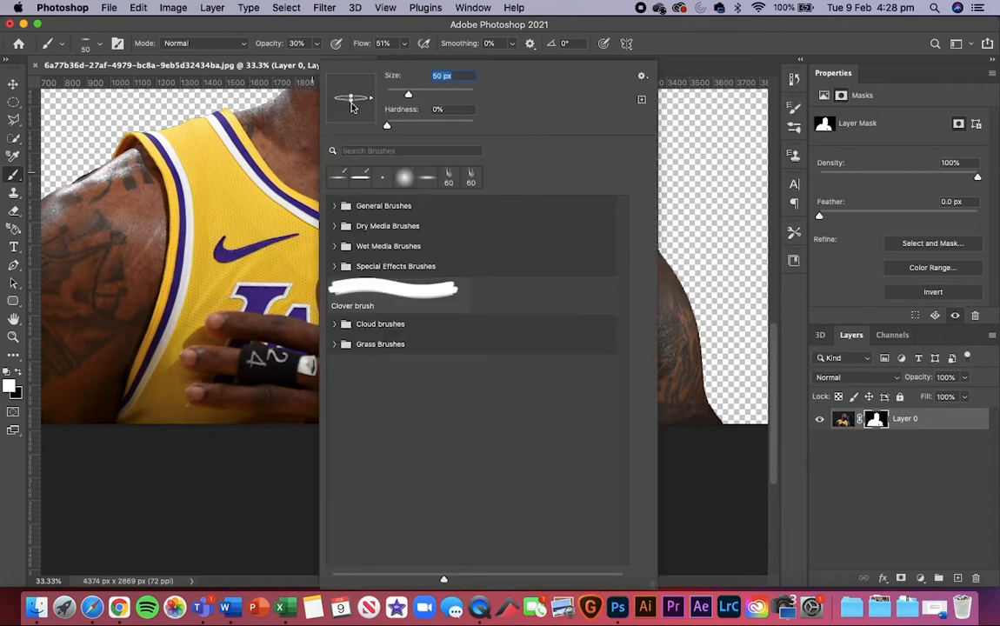
pyautogui.moveTo(352, 106); pyautogui.dragTo(351, 116)
pyautogui.click(287, 179)
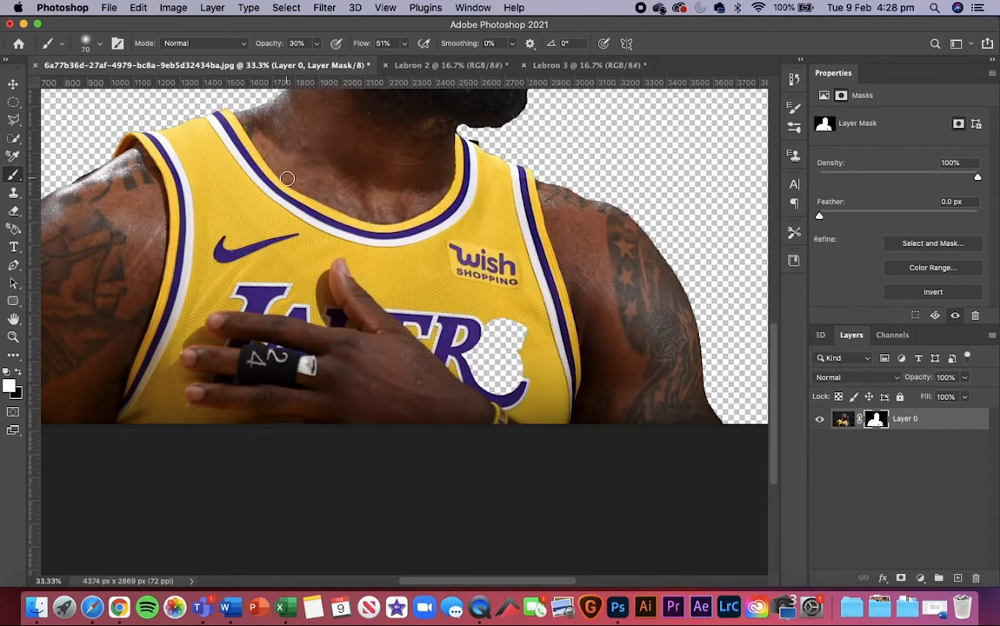
pyautogui.press(']')
pyautogui.press(']')
pyautogui.press(']')
pyautogui.press(']')
pyautogui.press(']')
pyautogui.press(']')
pyautogui.press(']')
pyautogui.press(']')
pyautogui.press(']')
pyautogui.press(']')
pyautogui.press(']')
pyautogui.press(']')
pyautogui.press(']')
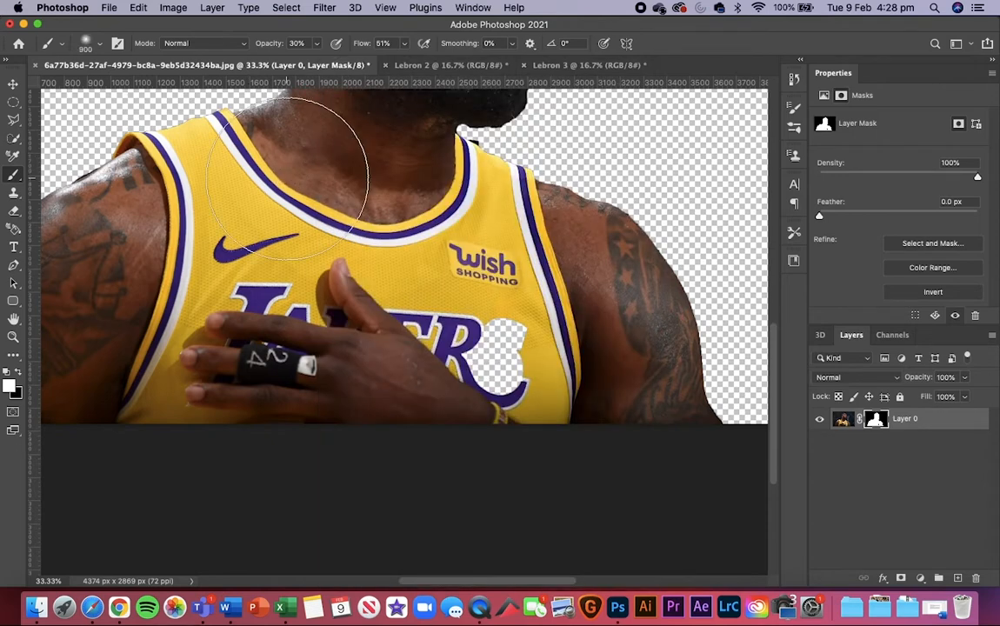
# Step: Paint white on the mask over the missing jersey letter S, raising the brush opacity to 100% to restore it fully
pyautogui.moveTo(483, 355)
pyautogui.mouseDown()
pyautogui.moveTo(477, 365)
pyautogui.moveTo(476, 347)
pyautogui.mouseUp()
pyautogui.click(475, 346)
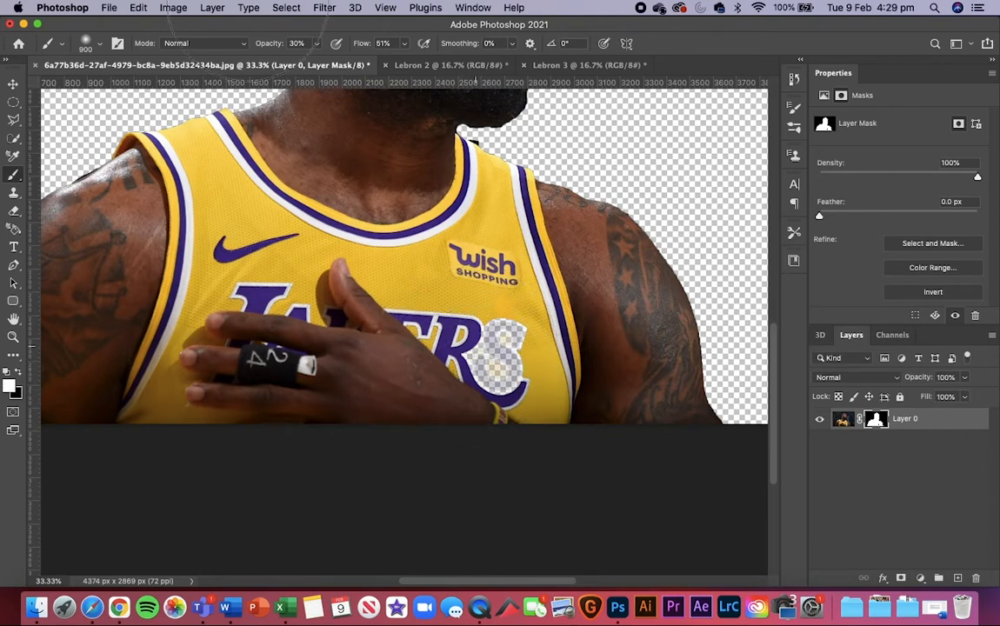
pyautogui.moveTo(271, 49); pyautogui.dragTo(536, 67)
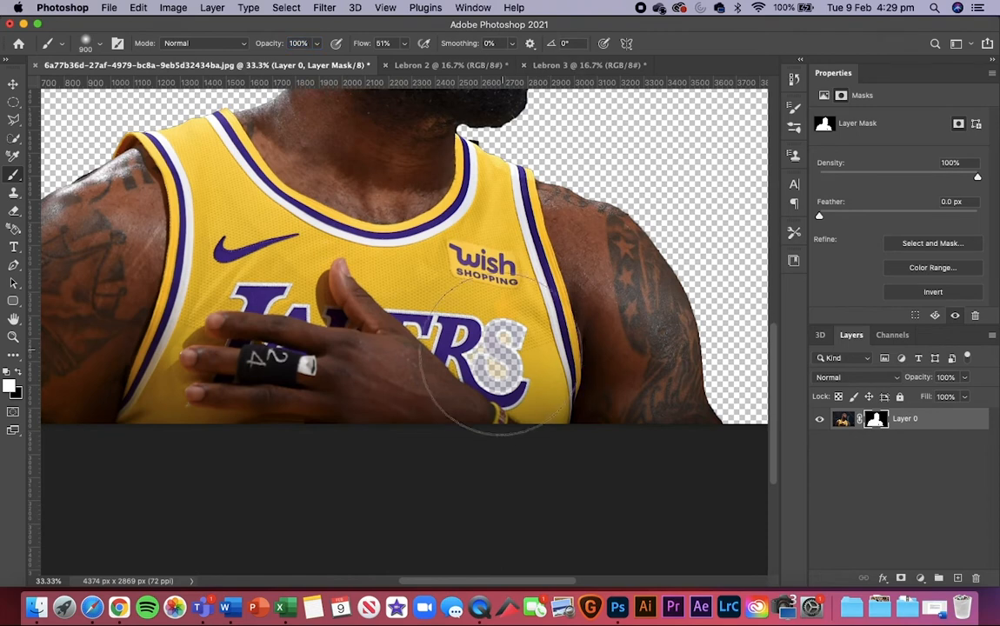
pyautogui.moveTo(488, 374)
pyautogui.mouseDown()
pyautogui.moveTo(483, 355)
pyautogui.moveTo(518, 376)
pyautogui.moveTo(524, 357)
pyautogui.moveTo(511, 342)
pyautogui.mouseUp()
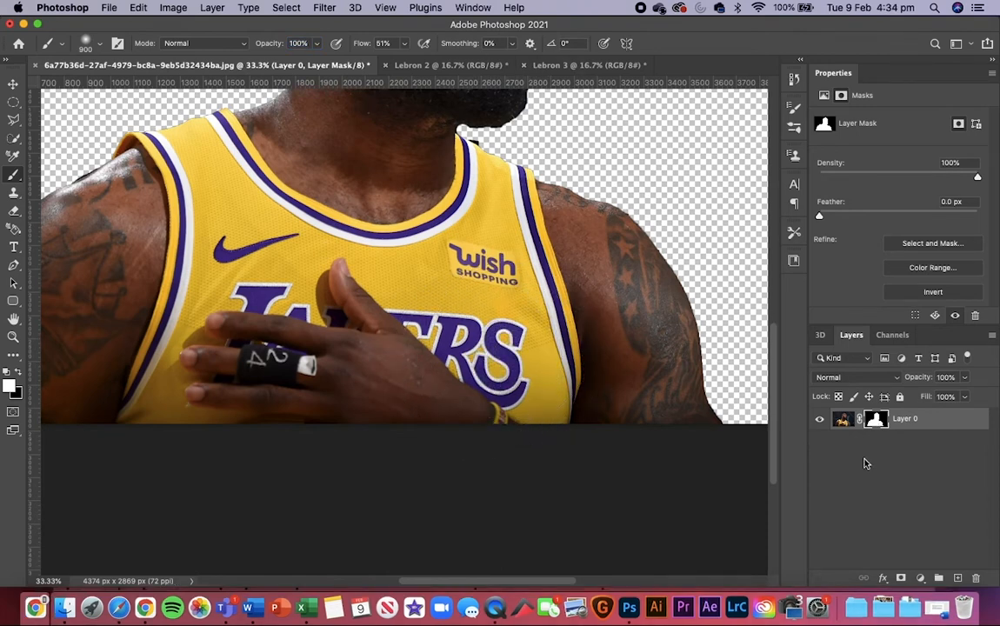
# Step: Examine the masked cutout's edges around the beard, ear, neck and shoulders, up close and as a whole
pyautogui.scroll(5, 409, 204)
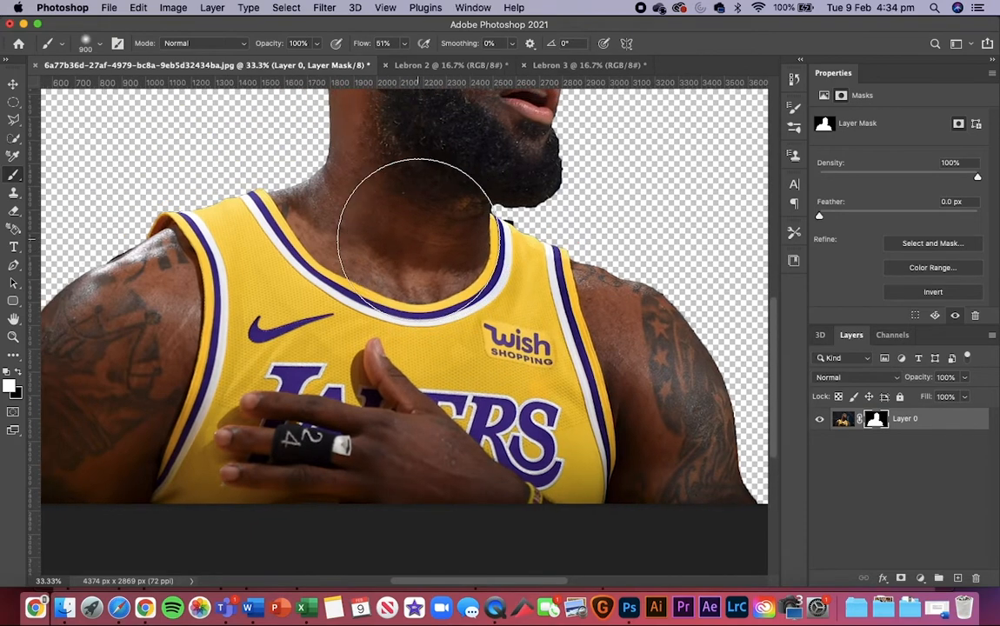
pyautogui.press('super+minus')
pyautogui.press('super+minus')
pyautogui.press('super+minus')
pyautogui.press('super+equal')
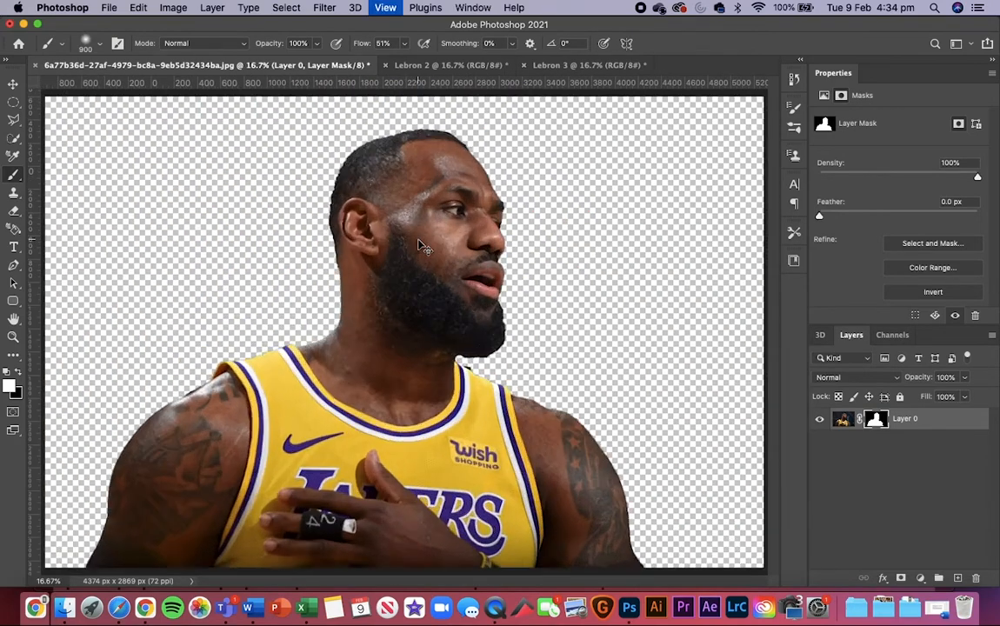
pyautogui.press('super+equal')
pyautogui.press('super+equal')
pyautogui.press('super+equal')
pyautogui.press('super+equal')
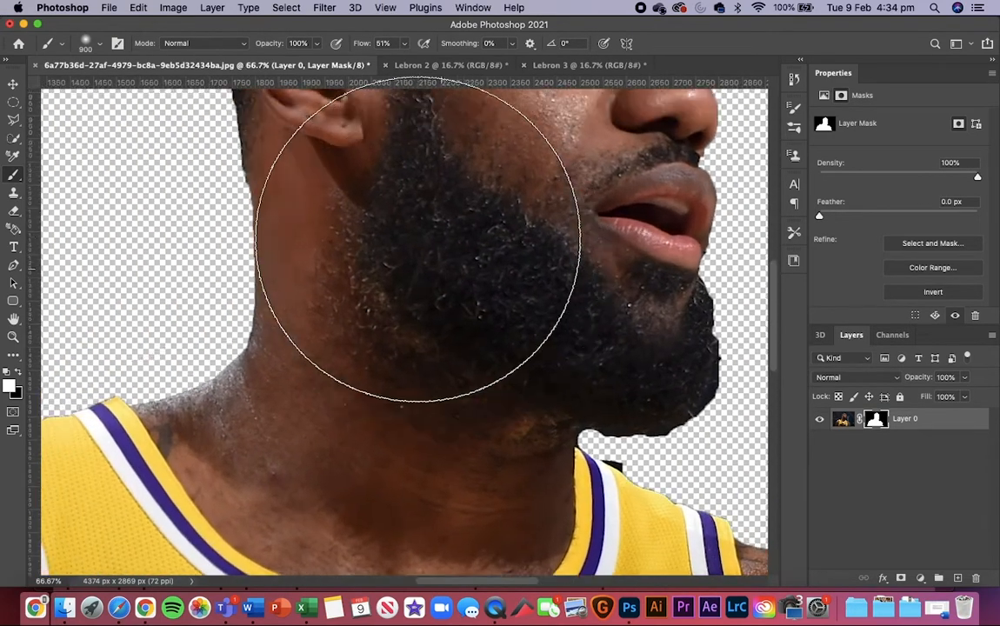
pyautogui.scroll(5, 418, 239)
pyautogui.hscroll(-3, 417, 239)
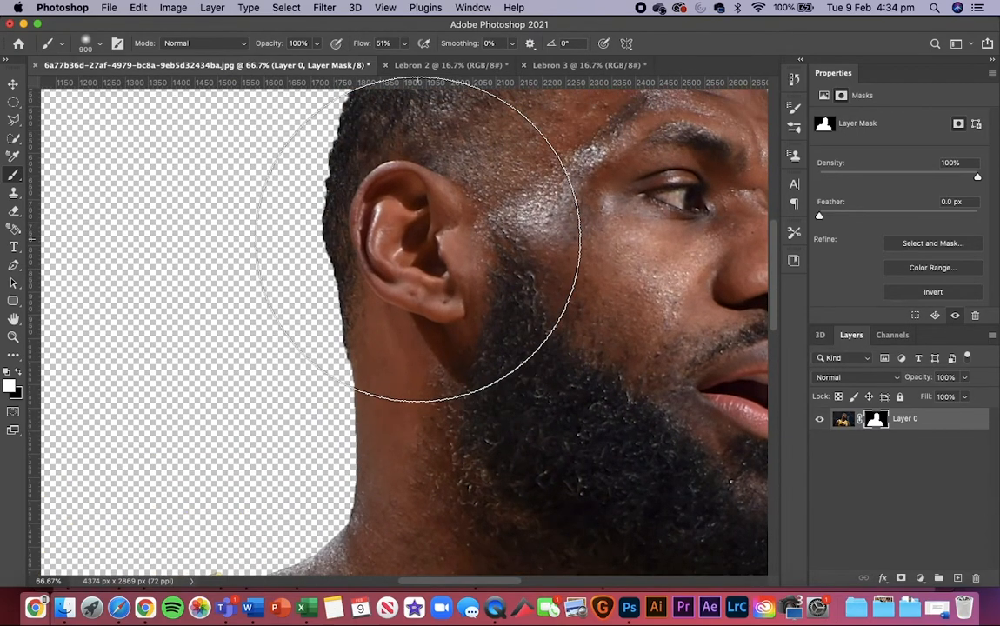
pyautogui.scroll(-10, 417, 239)
pyautogui.press('super+minus')
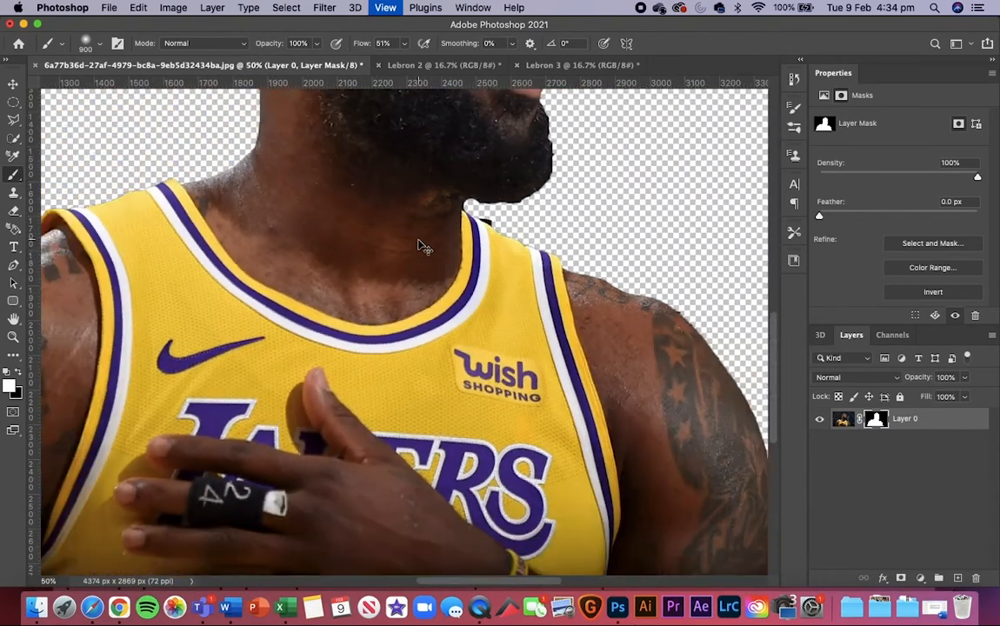
pyautogui.press('super+minus')
pyautogui.press('super+minus')
pyautogui.press('super+minus')
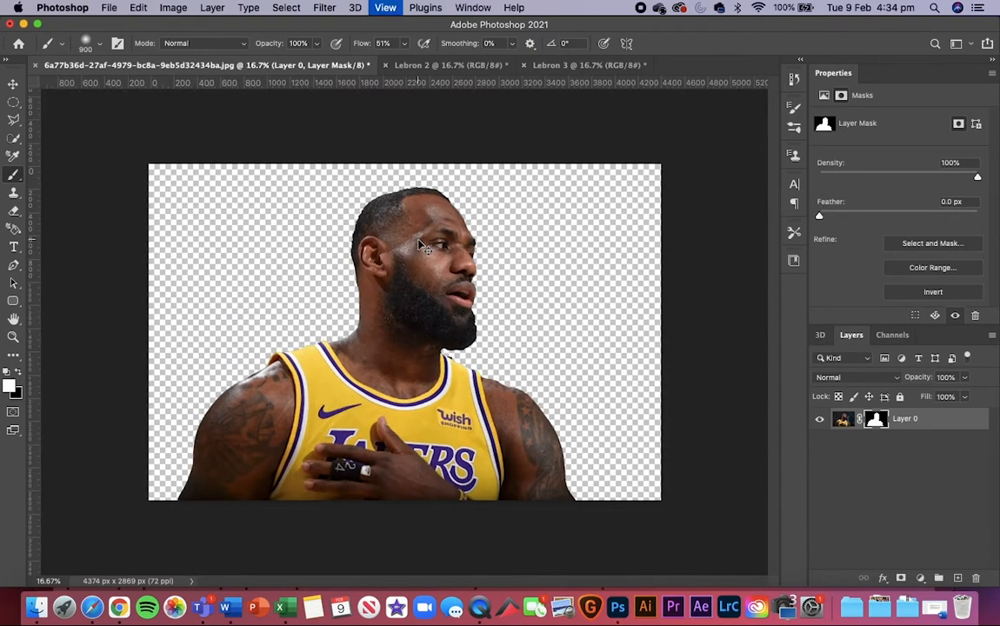
pyautogui.press('super+plus')
pyautogui.scroll(-3, 417, 239)
pyautogui.hscroll(3, 417, 239)
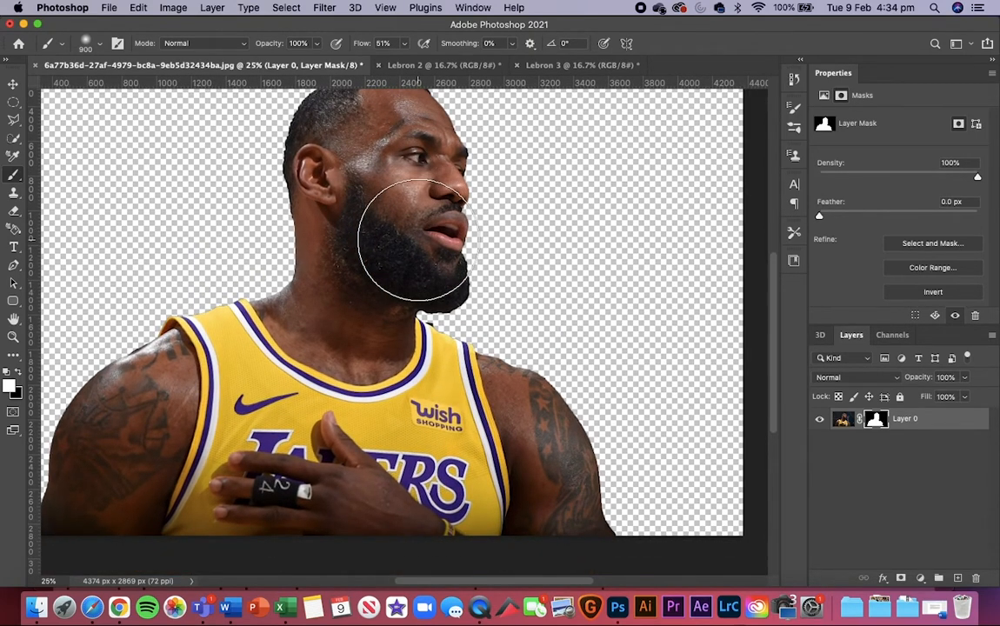
# Step: Paint white on the mask beside the star-tattooed shoulder to reveal the dark background, raising the brush flow to 100%
pyautogui.press('super+plus')
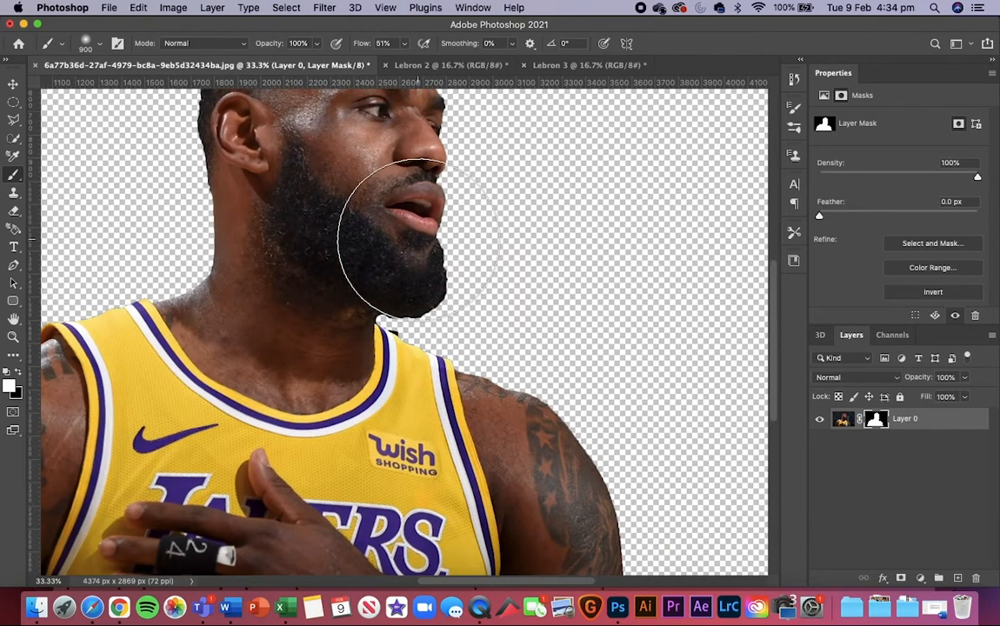
pyautogui.click(587, 413)
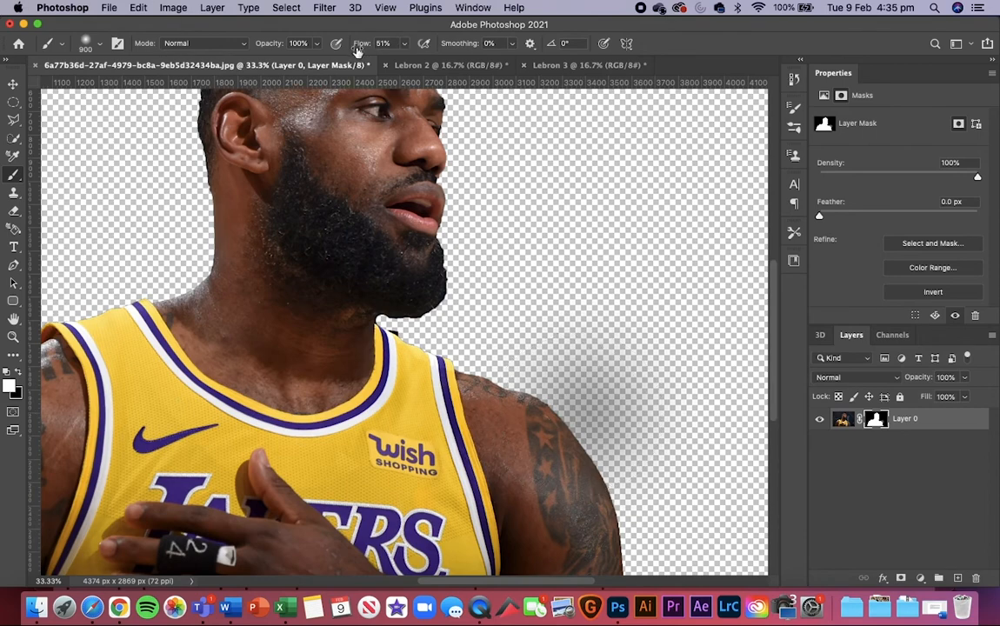
pyautogui.hotkey('shift', '0')
pyautogui.click(608, 416)
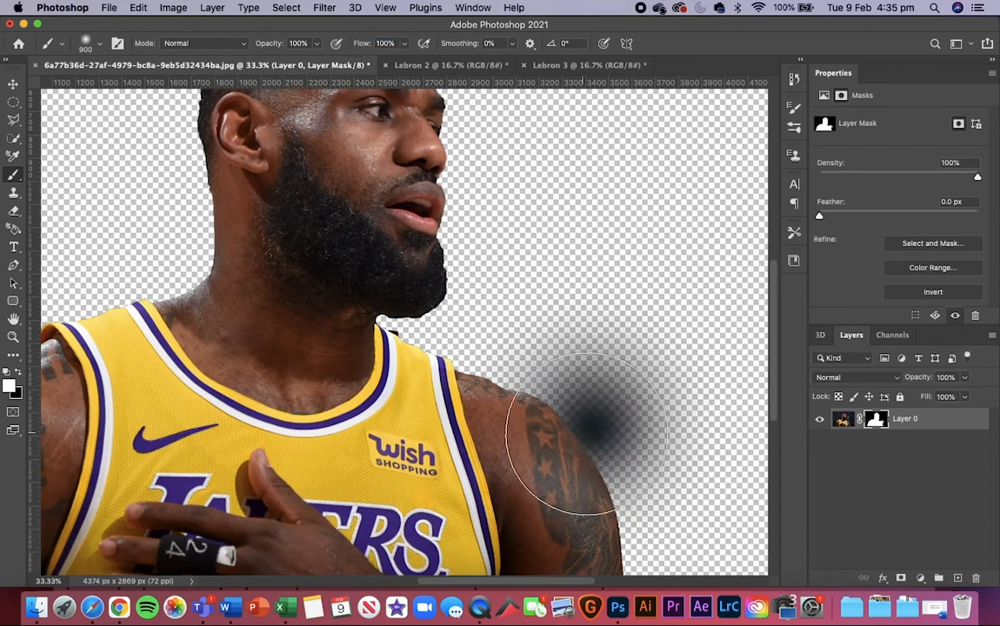
pyautogui.click(578, 433)
pyautogui.click(578, 434)
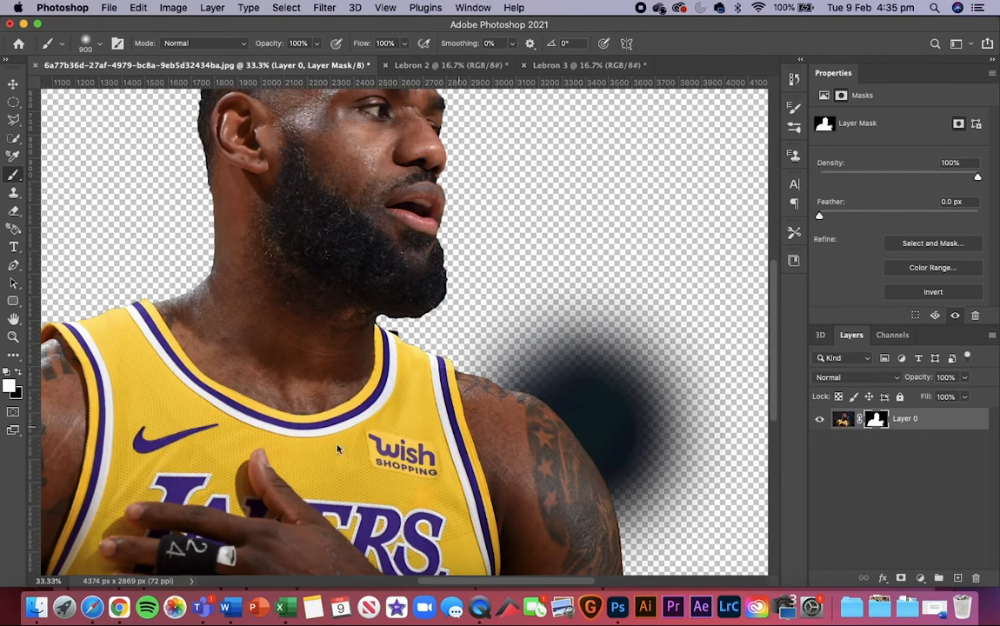
# Step: Try painting black on the mask over the revealed background beside the shoulder with the large soft brush, and undo the strokes
pyautogui.press('x')
pyautogui.moveTo(575, 326)
pyautogui.mouseDown()
pyautogui.moveTo(686, 385)
pyautogui.moveTo(645, 388)
pyautogui.mouseUp()
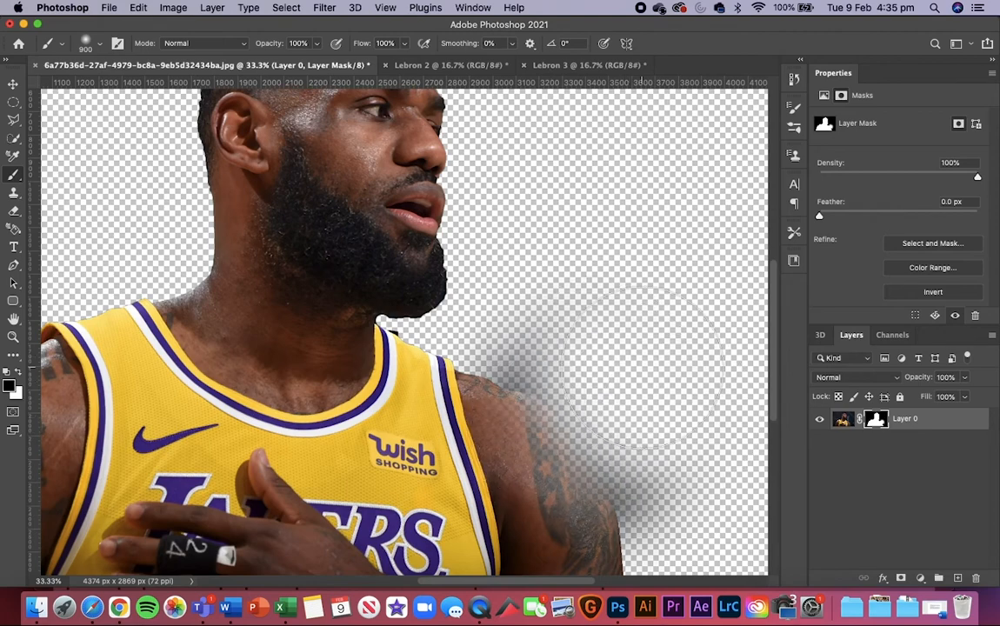
pyautogui.press('super+z')
pyautogui.press('super+z')
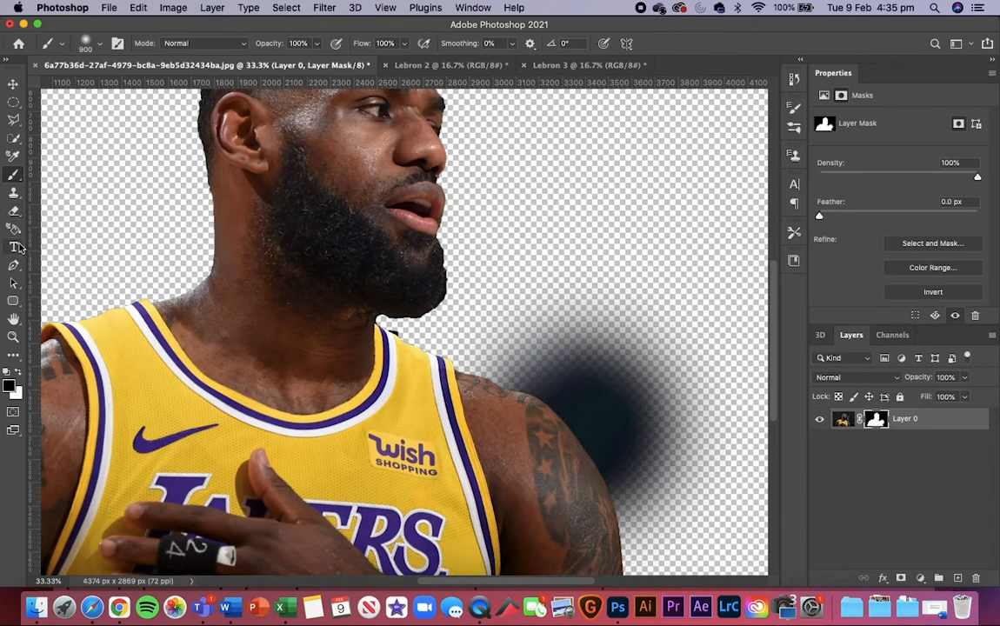
# Step: Switch to the freehand Lasso tool and select an area of the revealed background, following the edge of the star-tattooed shoulder
pyautogui.click(14, 121)
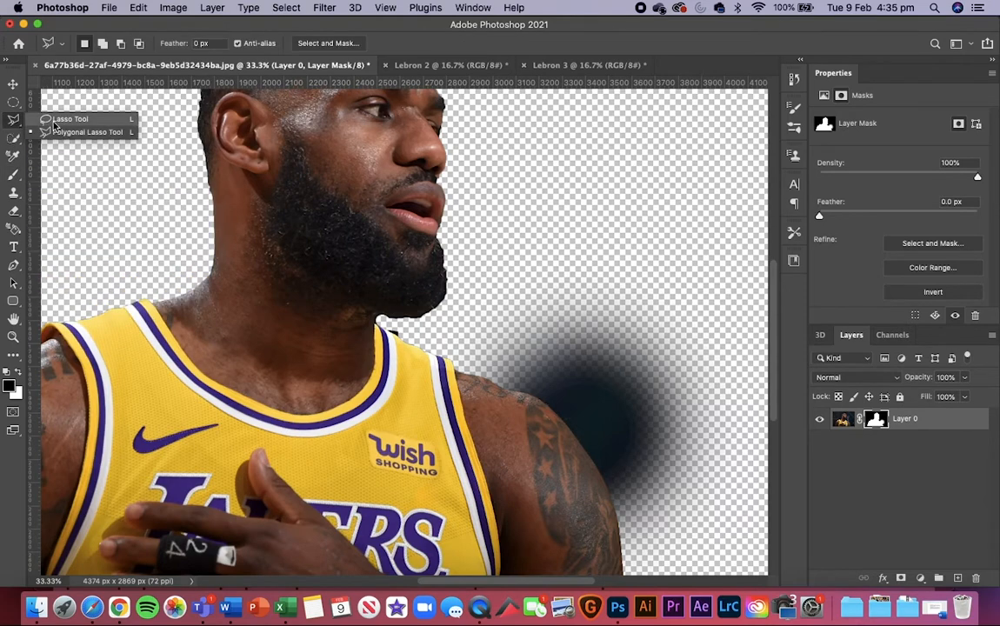
pyautogui.click(61, 119)
pyautogui.hotkey('shift', 'l')
pyautogui.hotkey('shift', 'l')
pyautogui.hotkey('shift', 'l')
pyautogui.hotkey('shift', 'l')
pyautogui.hotkey('shift', 'l')
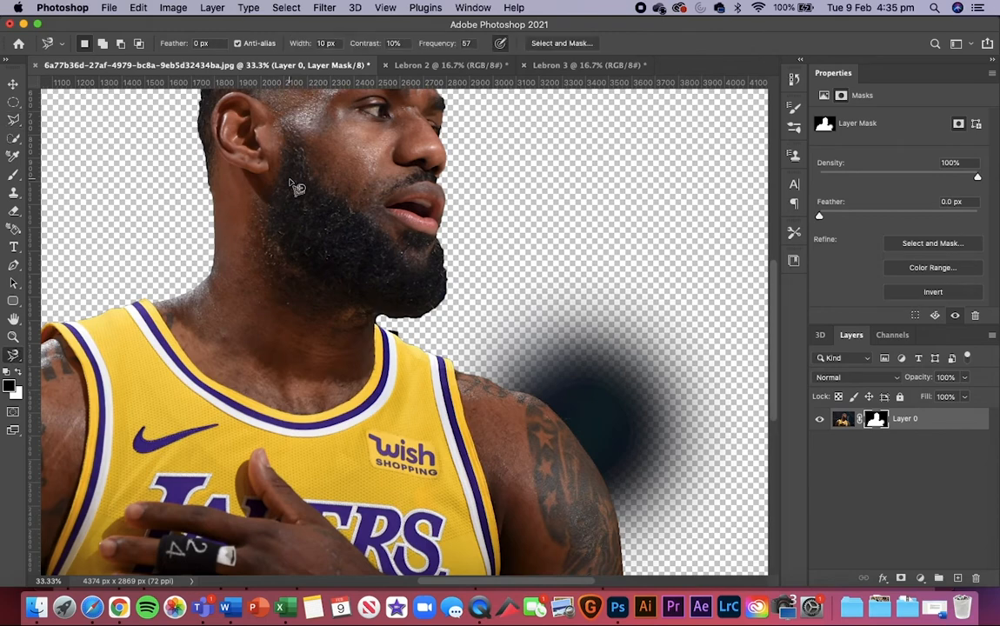
pyautogui.hotkey('shift', 'l')
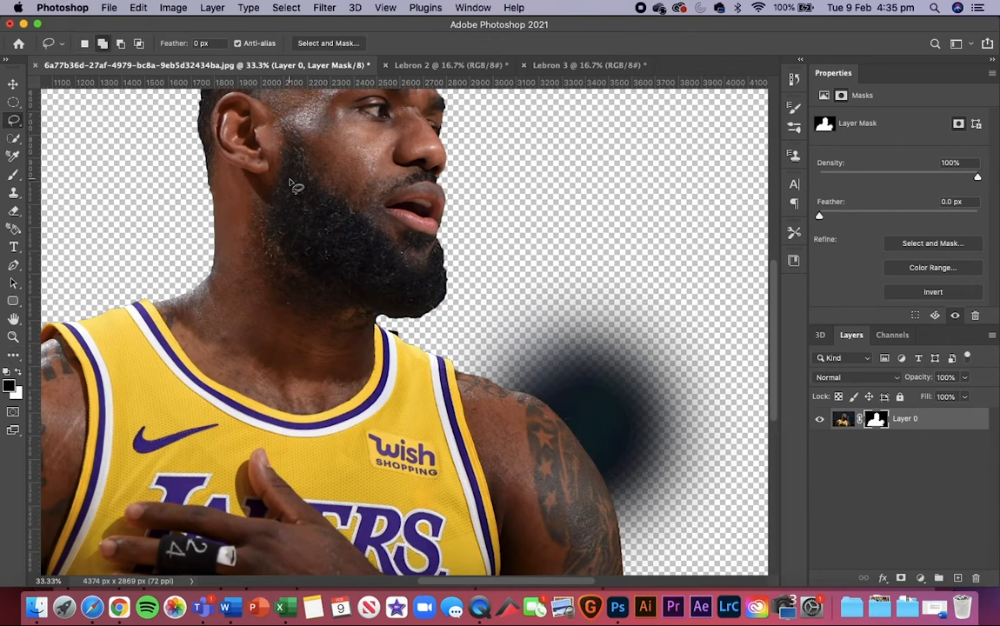
pyautogui.press('super+plus')
pyautogui.press('super+plus')
pyautogui.hscroll(6, 291, 183)
pyautogui.scroll(-4, 291, 184)
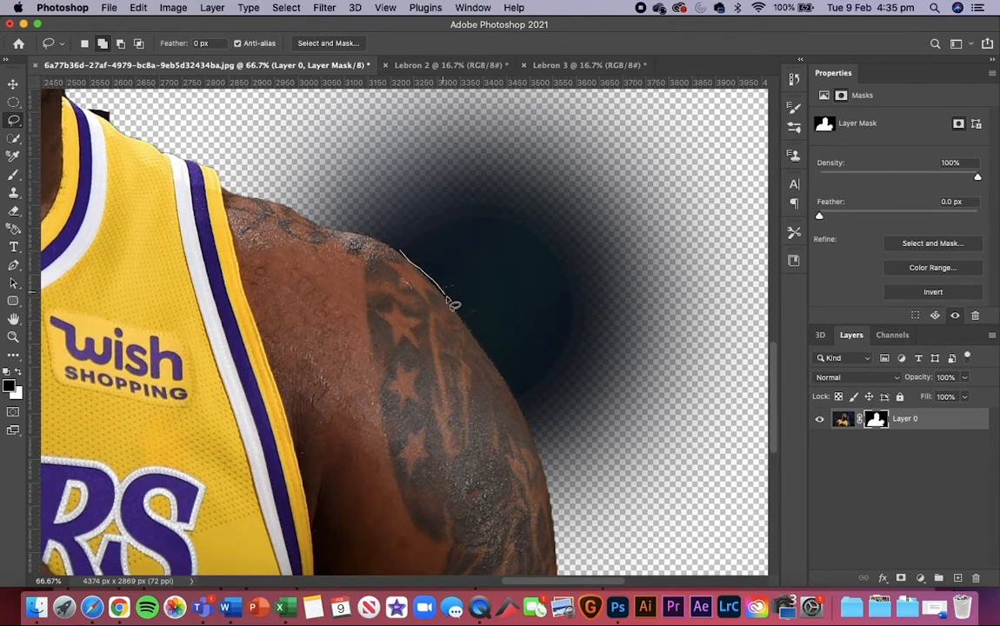
pyautogui.moveTo(488, 350); pyautogui.dragTo(501, 372)
pyautogui.moveTo(521, 409)
pyautogui.mouseDown()
pyautogui.moveTo(599, 311)
pyautogui.moveTo(585, 232)
pyautogui.moveTo(502, 142)
pyautogui.moveTo(409, 262)
pyautogui.mouseUp()
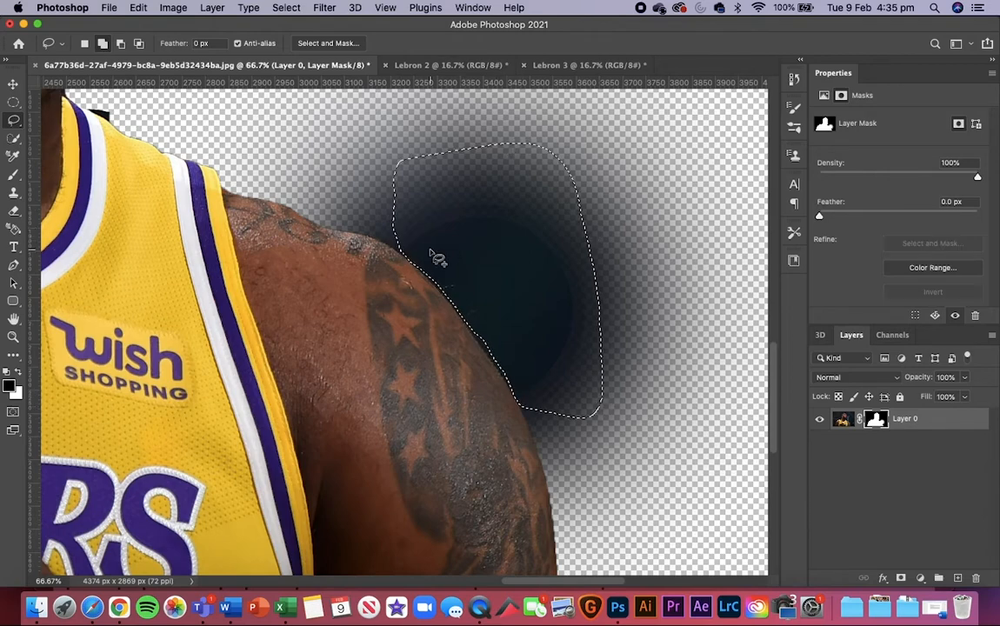
# Step: Brush black on the mask inside the lassoed area to hide the background, and deselect
pyautogui.click(15, 179)
pyautogui.moveTo(496, 302); pyautogui.dragTo(468, 315)
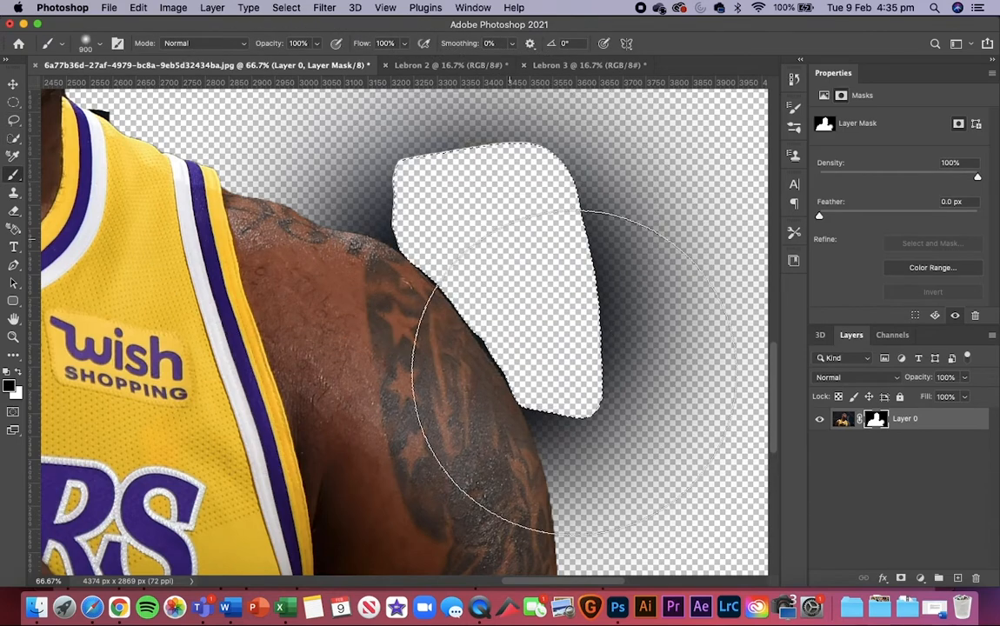
pyautogui.press('super+d')
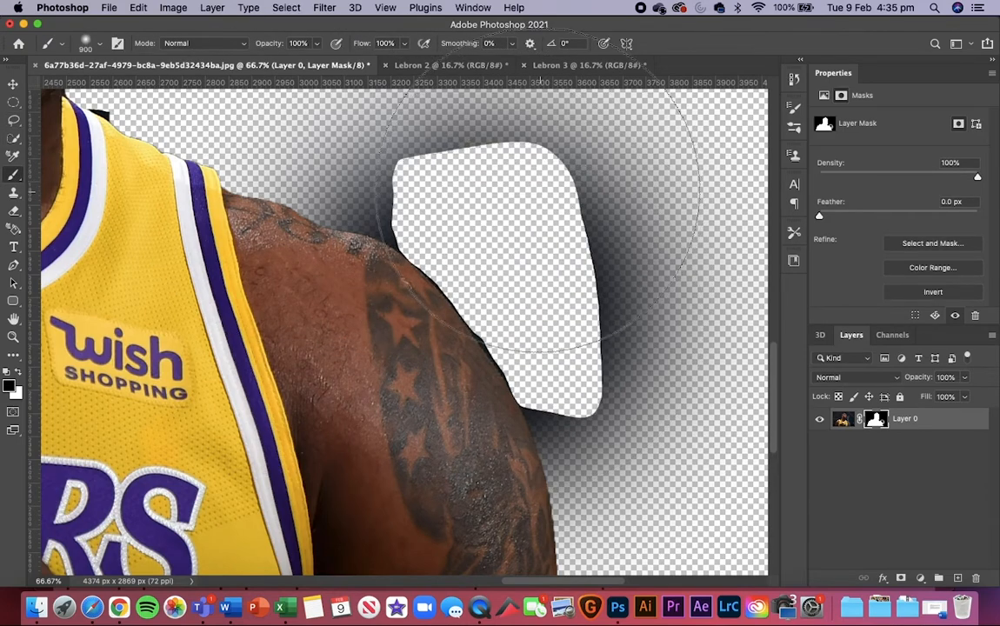
# Step: Reduce the brush size to 250 and raise its hardness to the maximum
pyautogui.press('[')
pyautogui.press('[')
pyautogui.press('[')
pyautogui.press('[')
pyautogui.rightClick(585, 226)
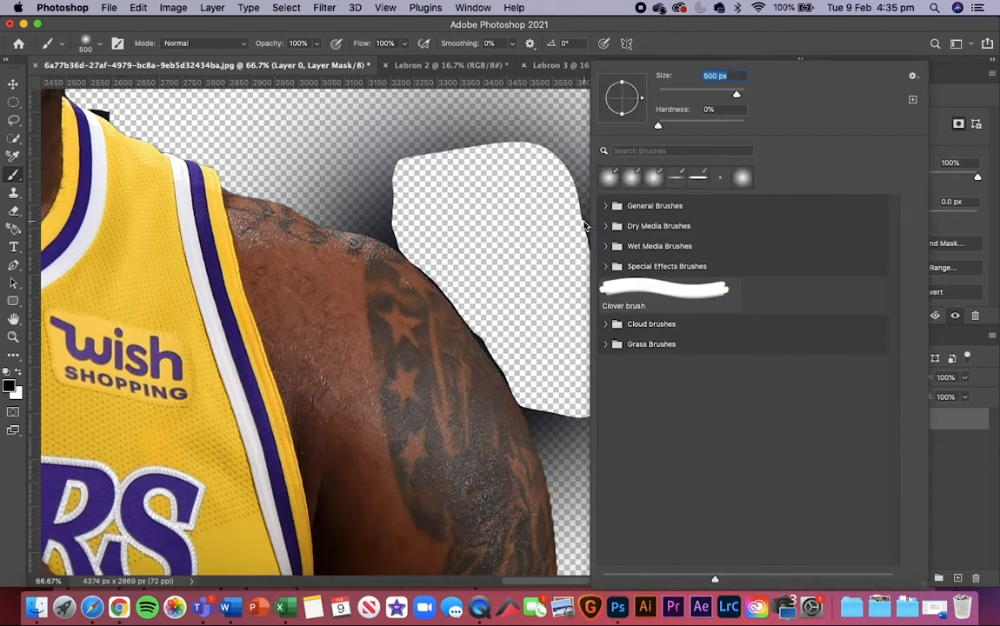
pyautogui.moveTo(659, 128); pyautogui.dragTo(781, 136)
pyautogui.click(557, 139)
pyautogui.press('[')
pyautogui.press('[')
pyautogui.press('[')
pyautogui.press('[')
pyautogui.press('[')
pyautogui.press('[')
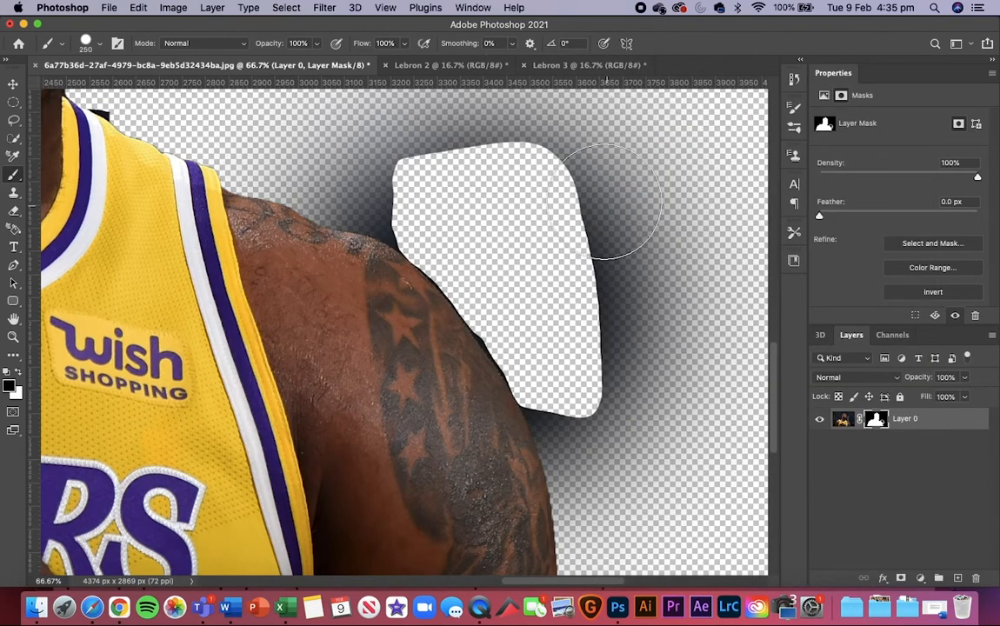
# Step: Paint black on the mask with the hard brush over leftover background beside the arm and above the shoulder, reducing its size to 150
pyautogui.moveTo(595, 191)
pyautogui.mouseDown()
pyautogui.moveTo(591, 155)
pyautogui.moveTo(600, 287)
pyautogui.moveTo(583, 287)
pyautogui.moveTo(625, 415)
pyautogui.moveTo(620, 391)
pyautogui.moveTo(607, 434)
pyautogui.moveTo(597, 434)
pyautogui.moveTo(579, 408)
pyautogui.moveTo(579, 422)
pyautogui.moveTo(571, 383)
pyautogui.moveTo(559, 417)
pyautogui.moveTo(555, 395)
pyautogui.moveTo(587, 471)
pyautogui.mouseUp()
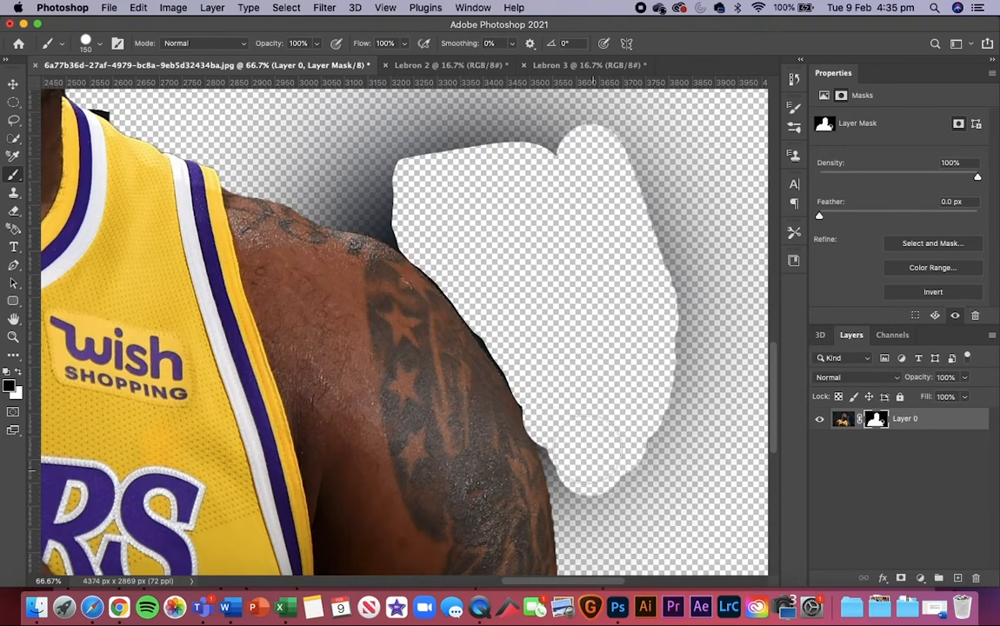
pyautogui.moveTo(400, 202)
pyautogui.mouseDown()
pyautogui.moveTo(369, 199)
pyautogui.moveTo(335, 147)
pyautogui.moveTo(417, 130)
pyautogui.moveTo(608, 170)
pyautogui.mouseUp()
pyautogui.press('super+minus')
pyautogui.press('super+minus')
pyautogui.press('super+minus')
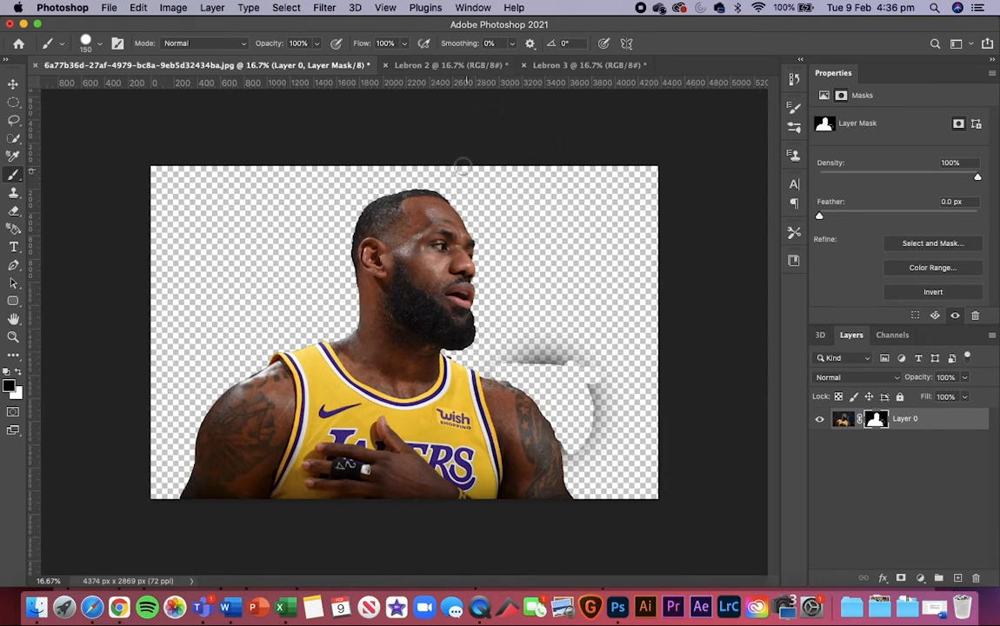
# Step: In the Lebron 2 document, select the player automatically with Select Subject
pyautogui.click(439, 65)
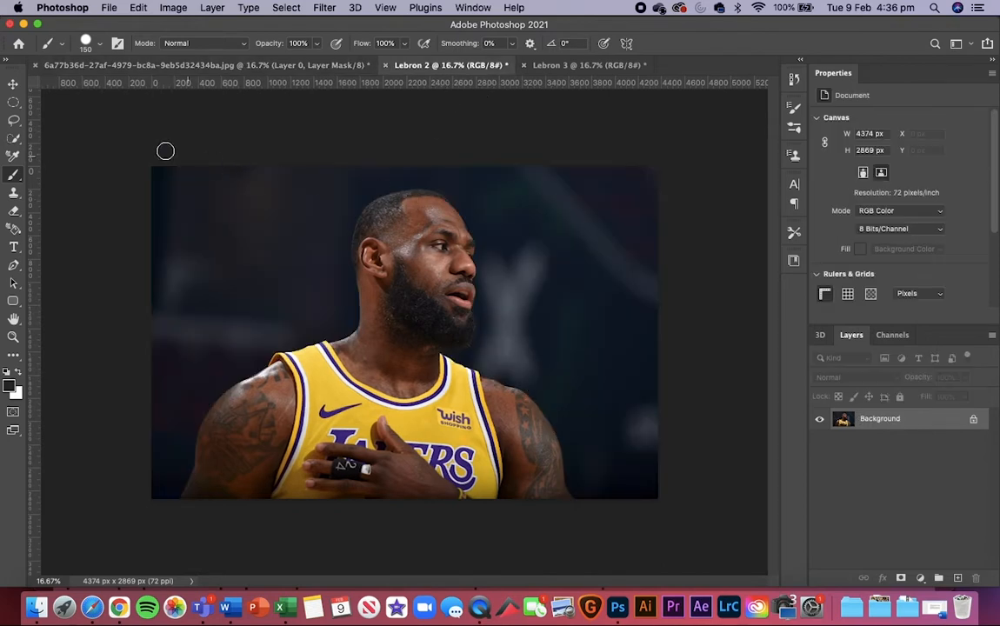
pyautogui.click(13, 84)
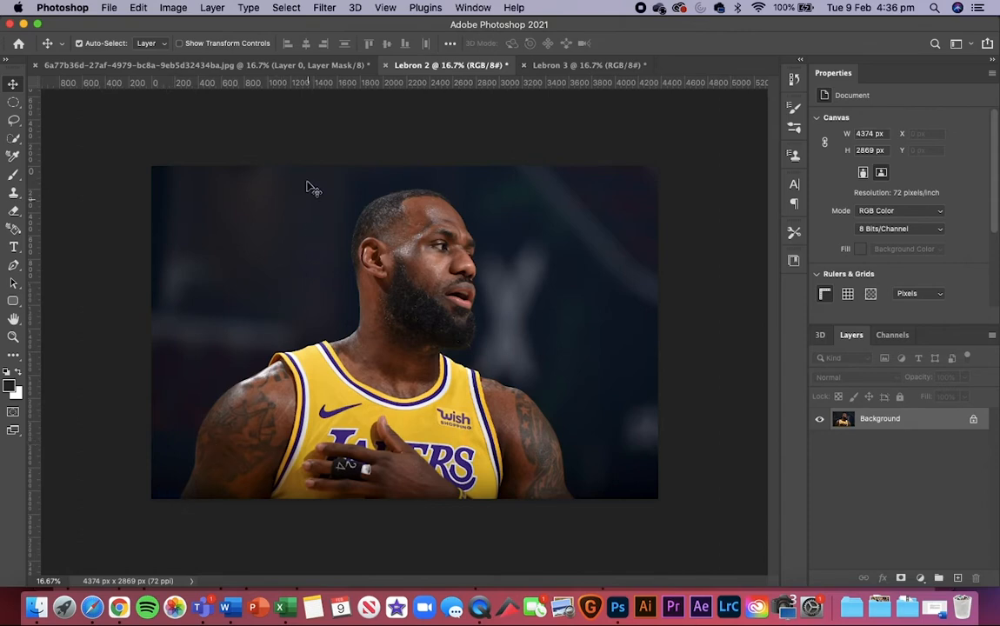
pyautogui.click(292, 7)
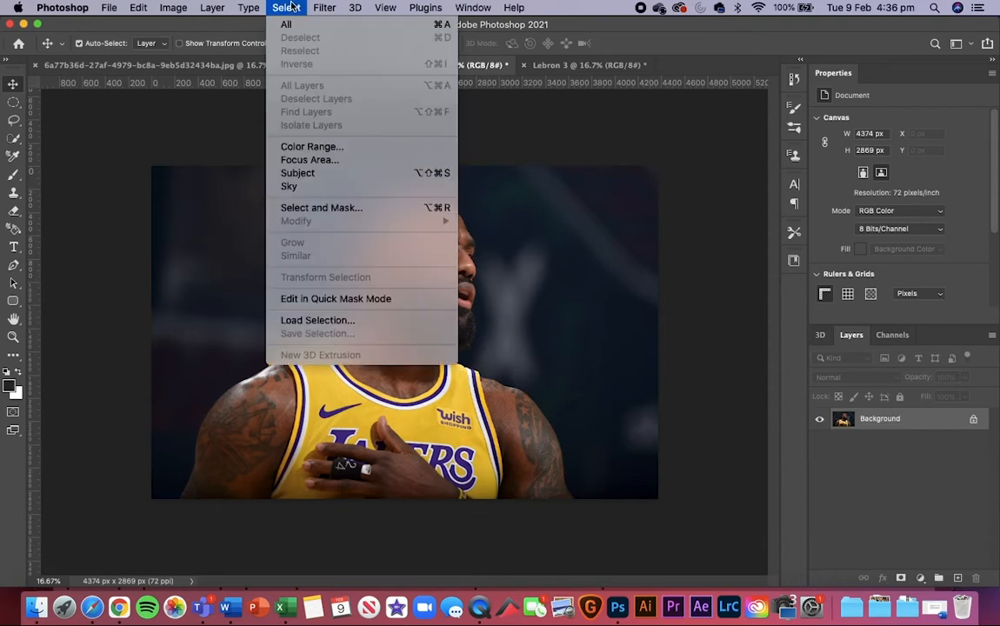
pyautogui.click(292, 7)
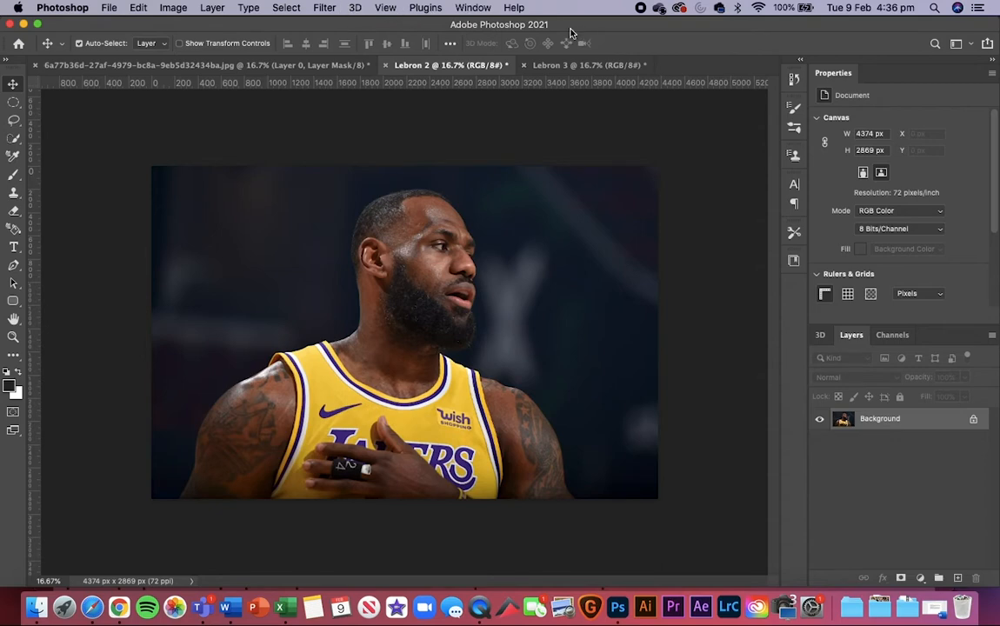
pyautogui.click(279, 5)
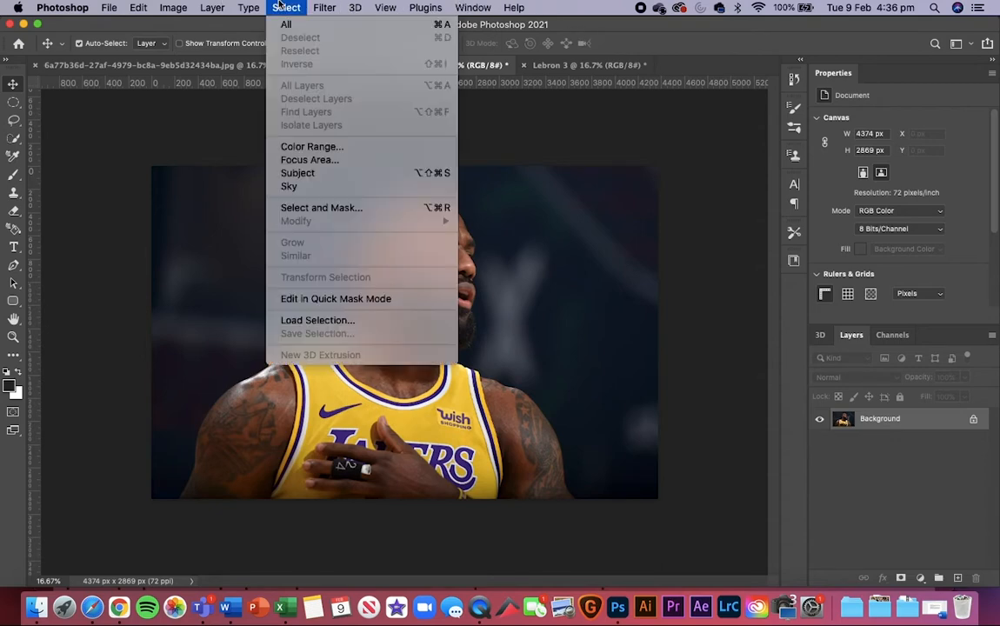
pyautogui.click(331, 174)
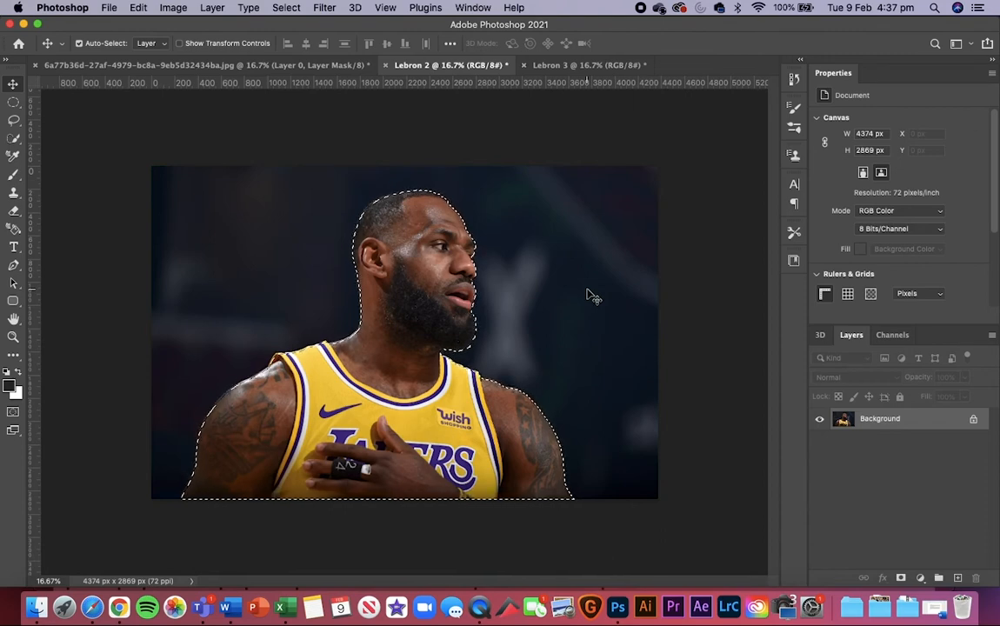
# Step: Examine the subject selection's outline up close around the head, face, beard and star-tattooed shoulder
pyautogui.press('super+equal')
pyautogui.press('super+equal')
pyautogui.press('super+equal')
pyautogui.press('super+equal')
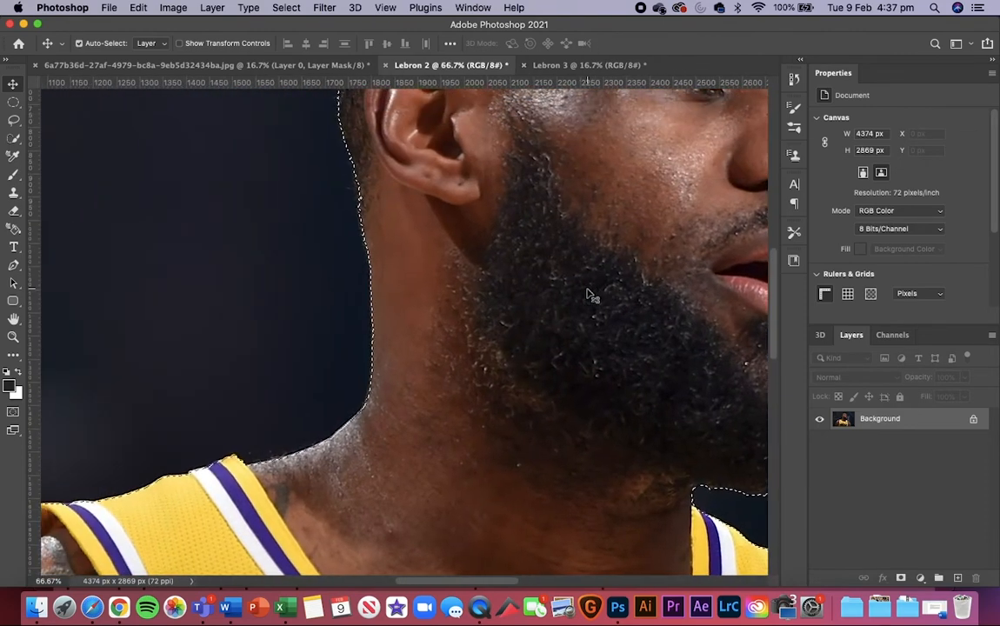
pyautogui.scroll(10, 587, 294)
pyautogui.hscroll(4, 587, 294)
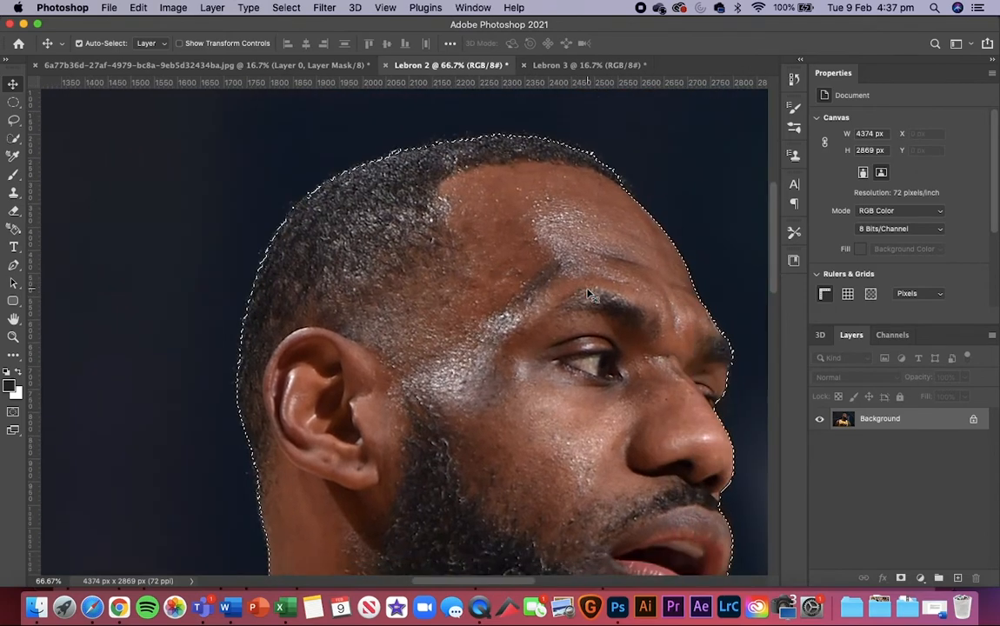
pyautogui.hscroll(5, 588, 295)
pyautogui.scroll(3, 588, 295)
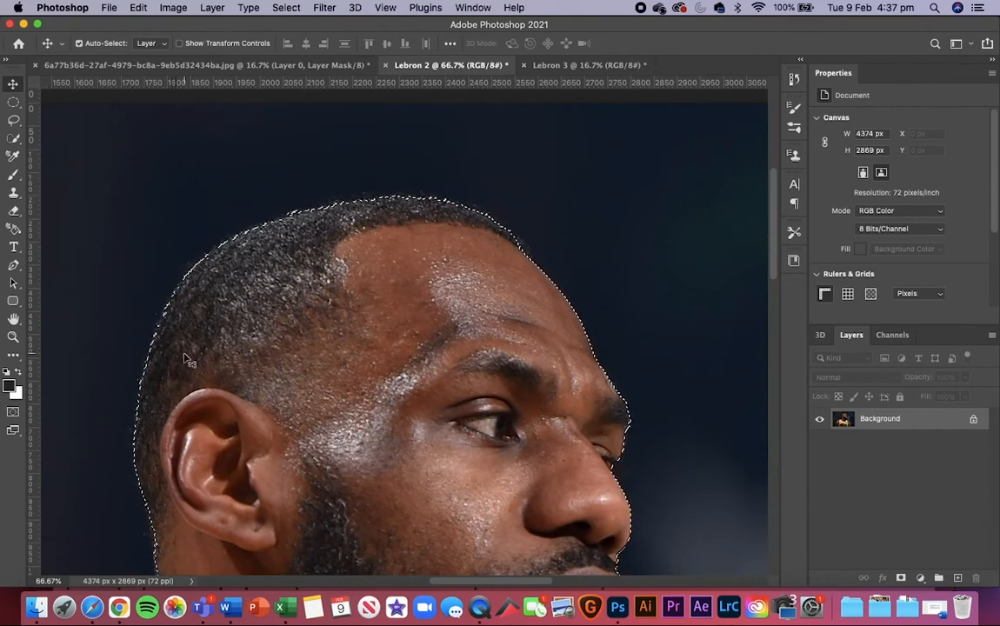
pyautogui.scroll(-3, 183, 358)
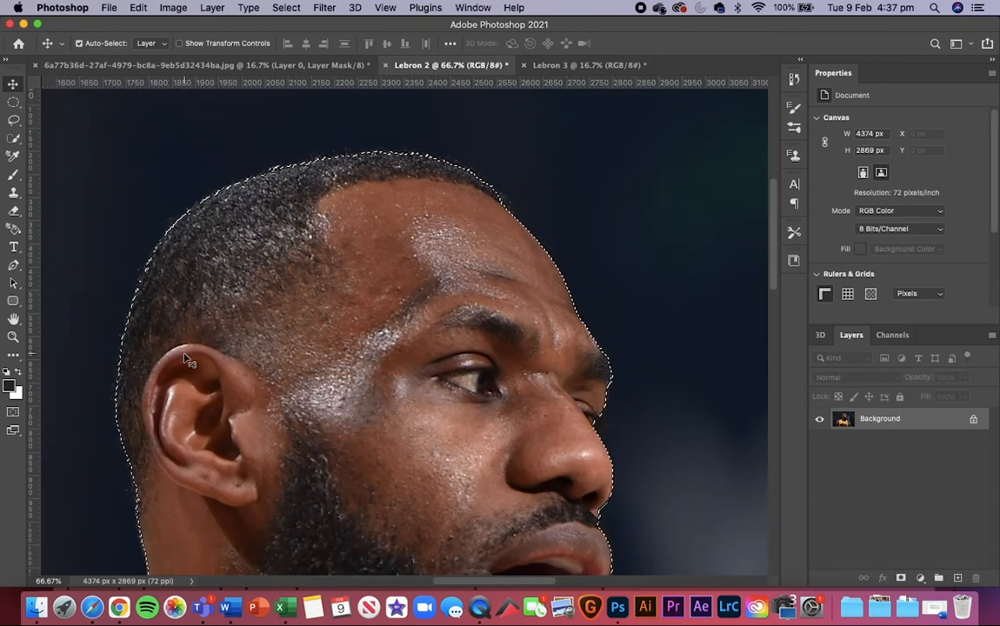
pyautogui.scroll(-5, 184, 358)
pyautogui.hscroll(3, 184, 358)
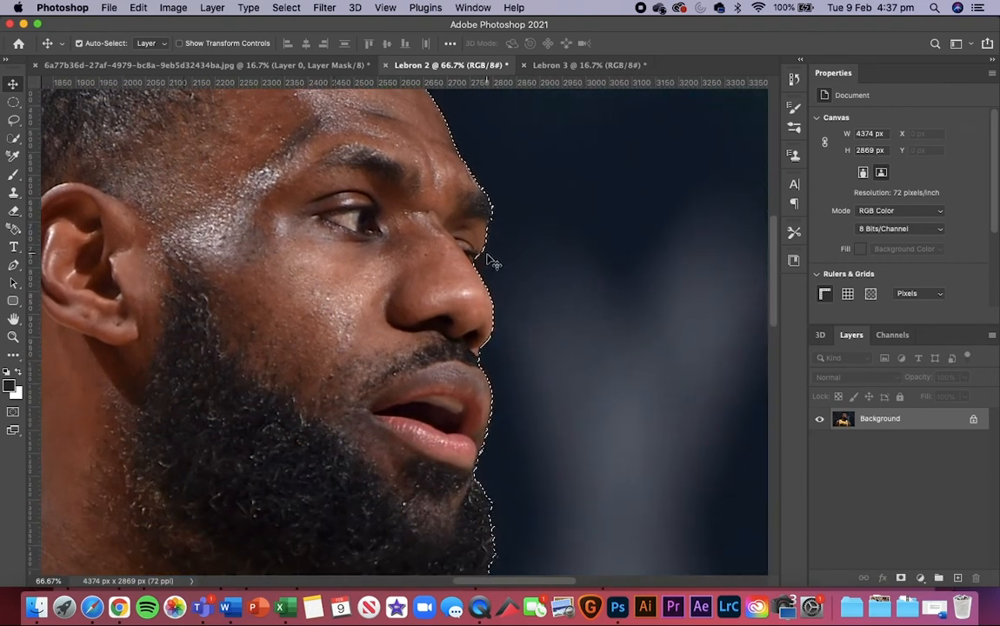
pyautogui.scroll(-1, 531, 379)
pyautogui.hscroll(1, 531, 379)
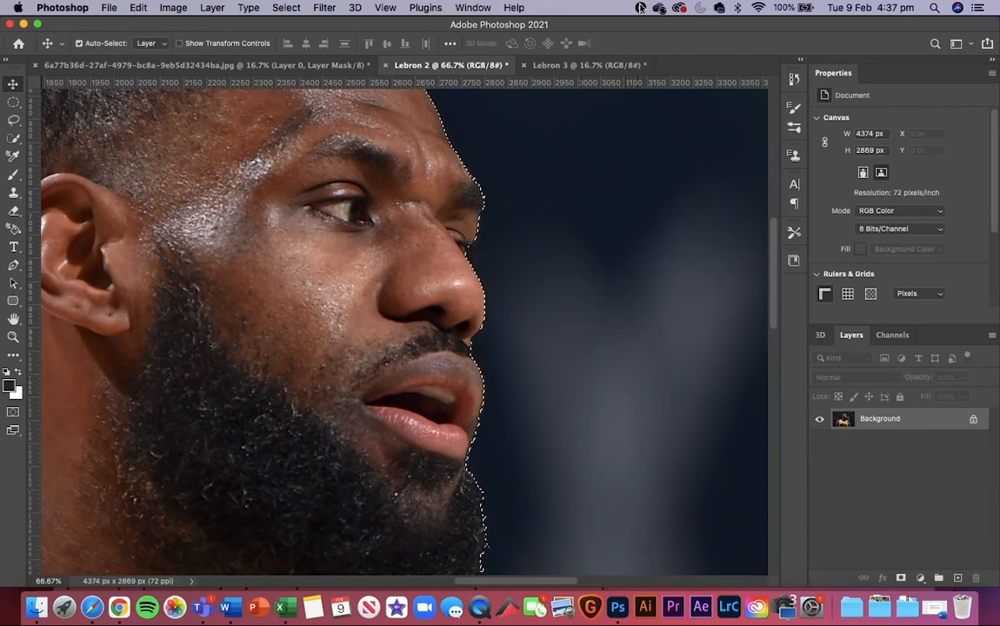
pyautogui.scroll(-5, 604, 346)
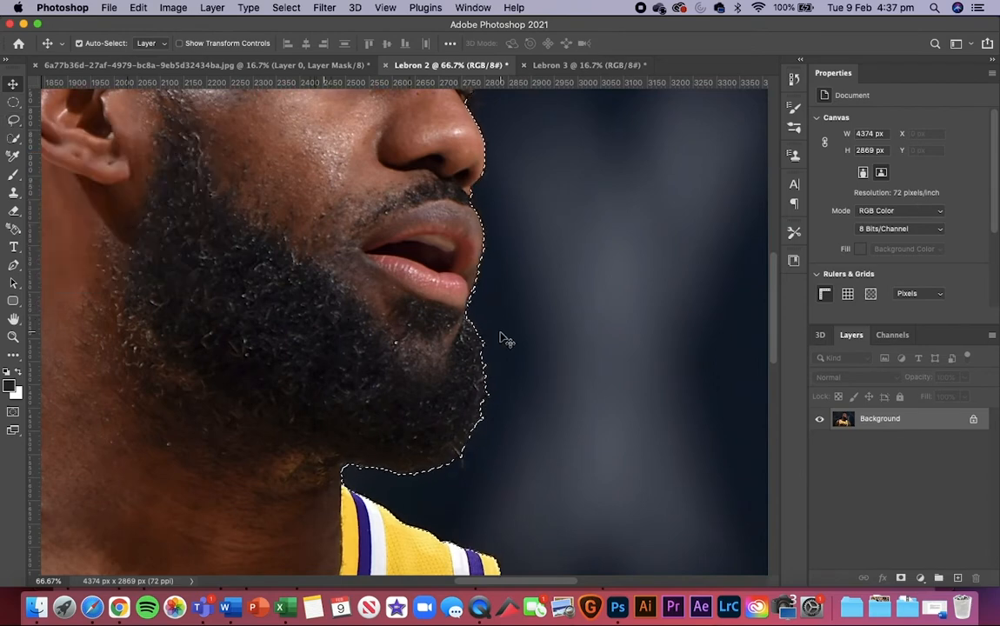
pyautogui.scroll(-5, 502, 337)
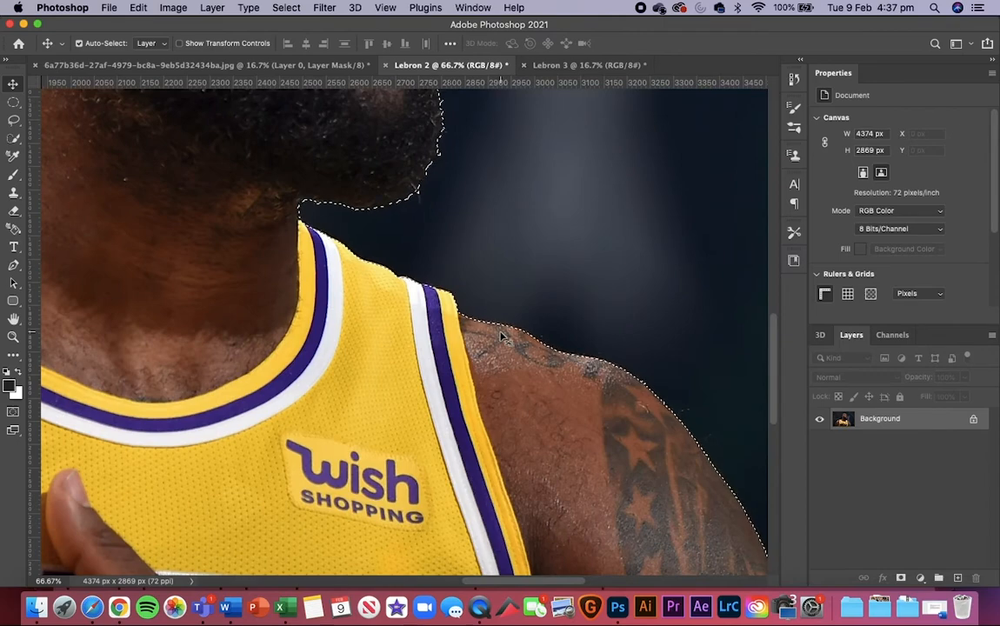
pyautogui.scroll(5, 502, 338)
# Step: Examine the subject selection's outline along both arms and the lower edge of the photo
pyautogui.press('super+minus')
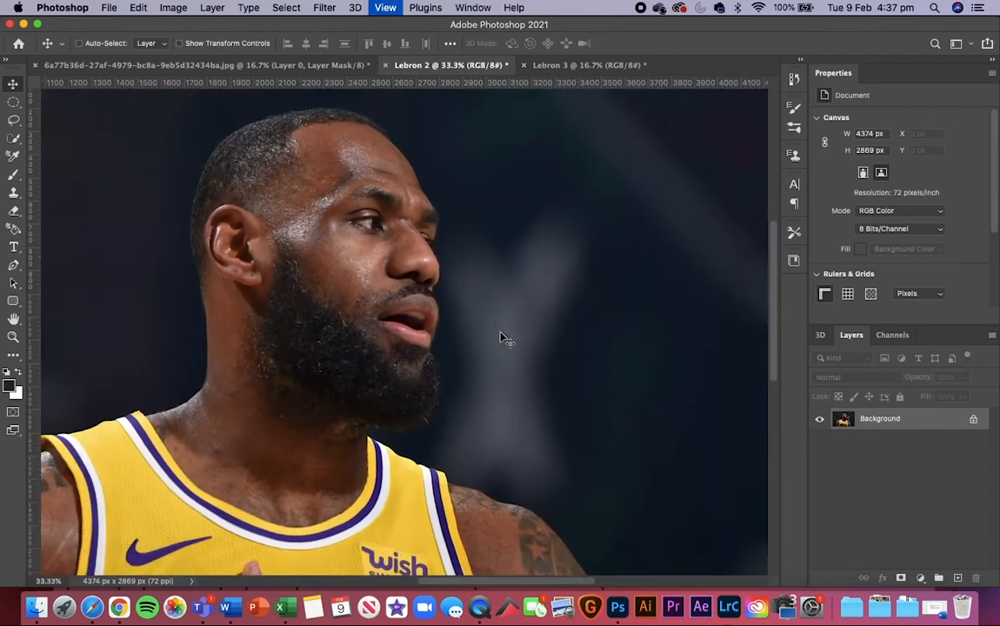
pyautogui.press('super+minus')
pyautogui.press('super+minus')
pyautogui.press('super+plus')
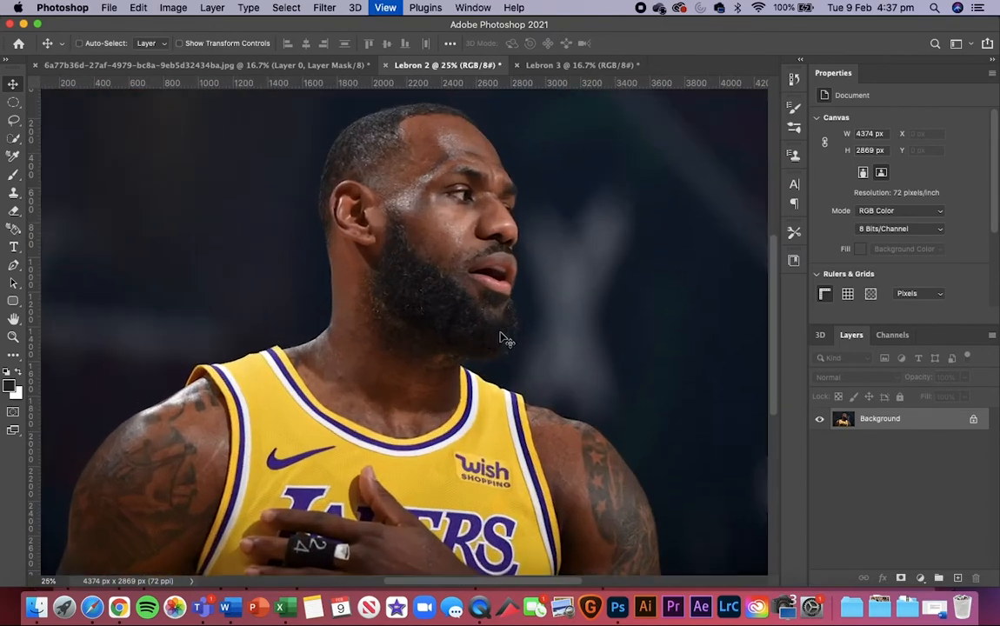
pyautogui.press('super+plus')
pyautogui.scroll(-5, 502, 337)
pyautogui.press('super+plus')
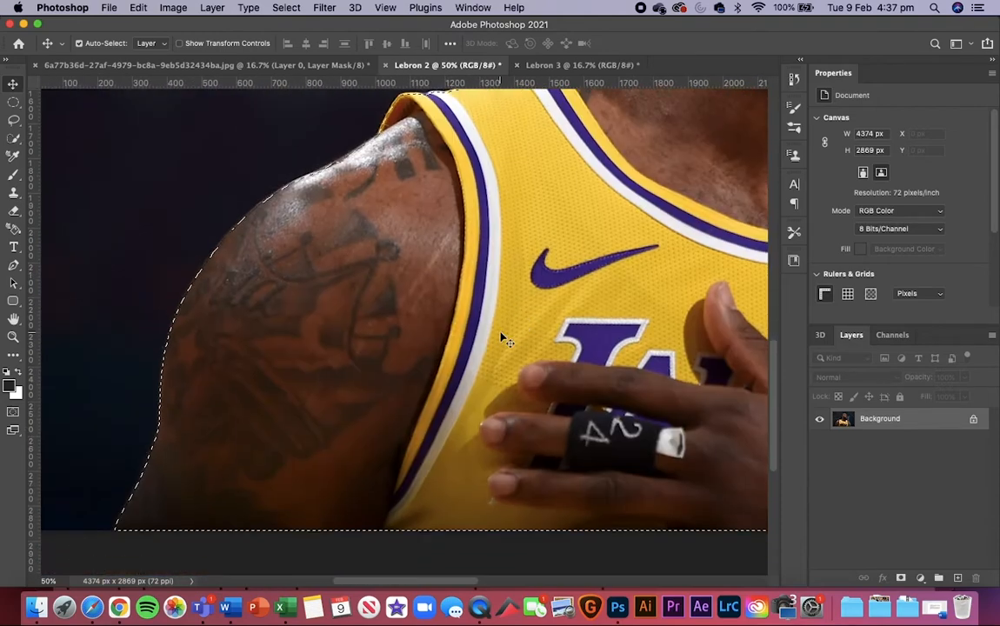
pyautogui.scroll(-5, 501, 338)
pyautogui.hscroll(10, 502, 337)
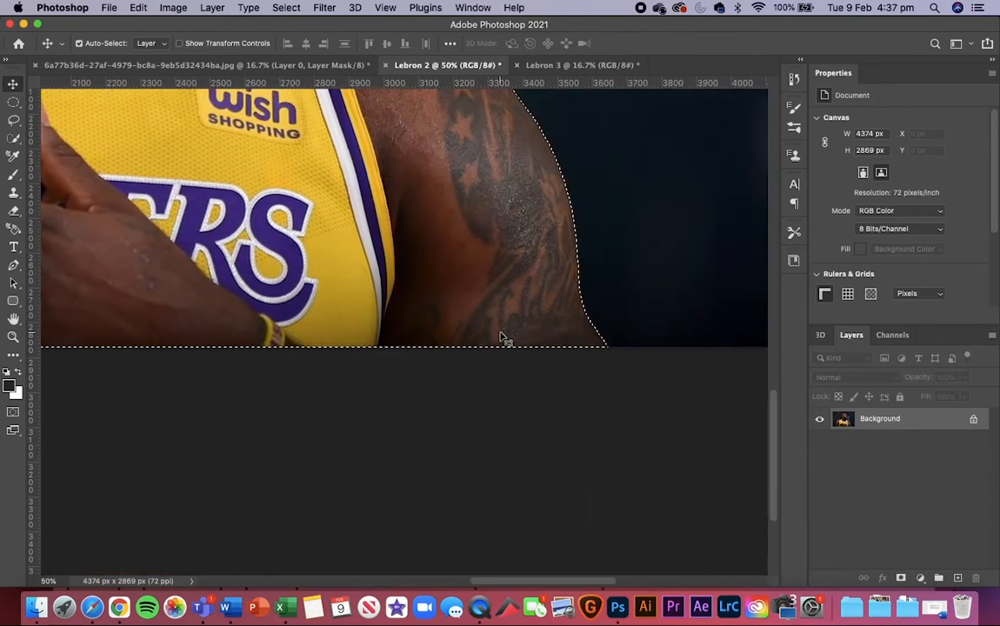
# Step: Try cutting out the player with a layer mask made from the subject selection, and undo it
pyautogui.scroll(8, 502, 338)
pyautogui.hscroll(-6, 502, 338)
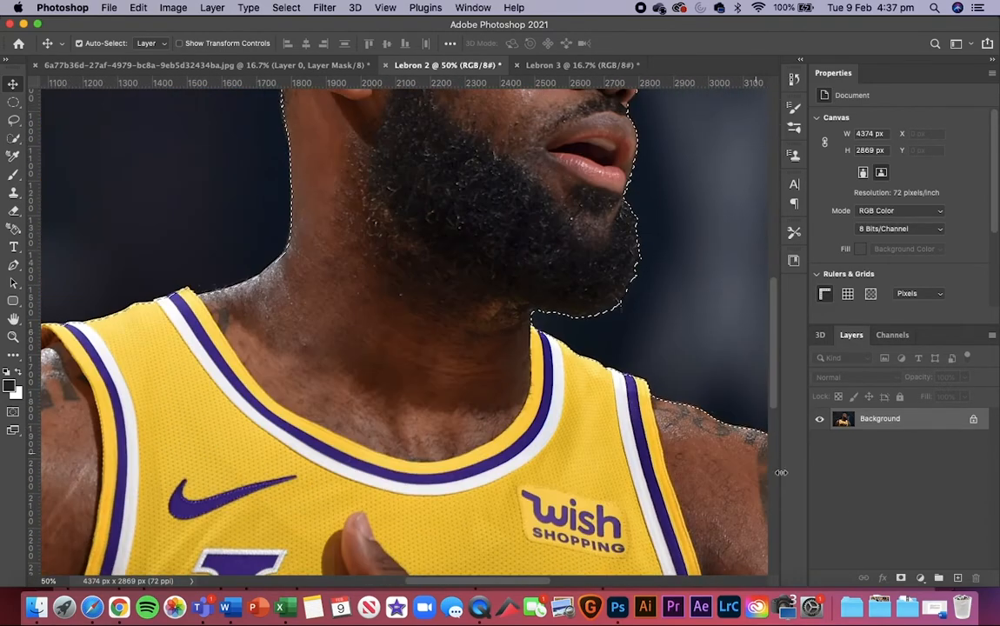
pyautogui.hscroll(2, 751, 522)
pyautogui.hscroll(5, 519, 374)
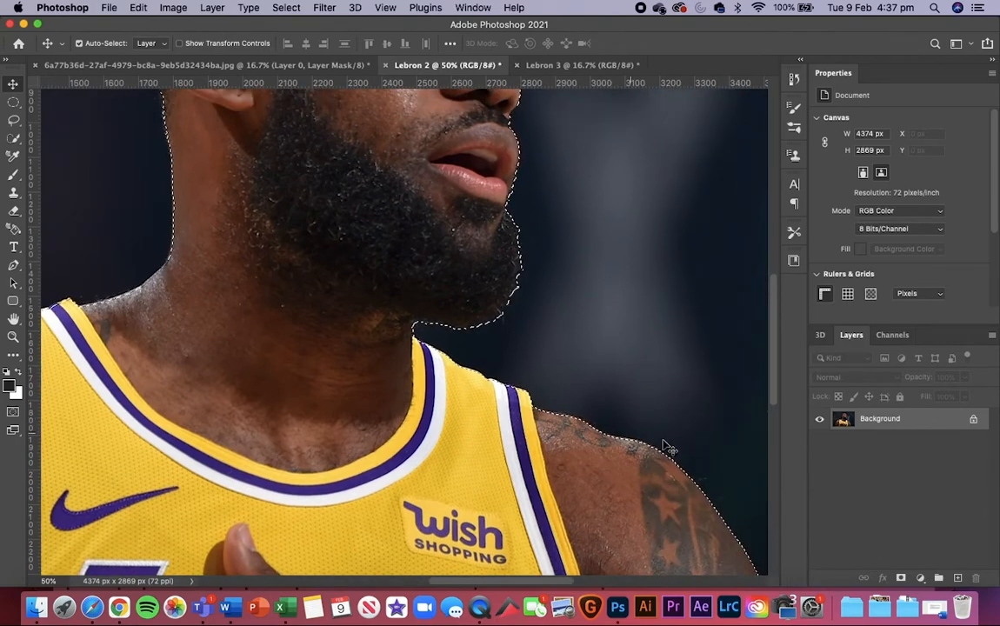
pyautogui.click(900, 578)
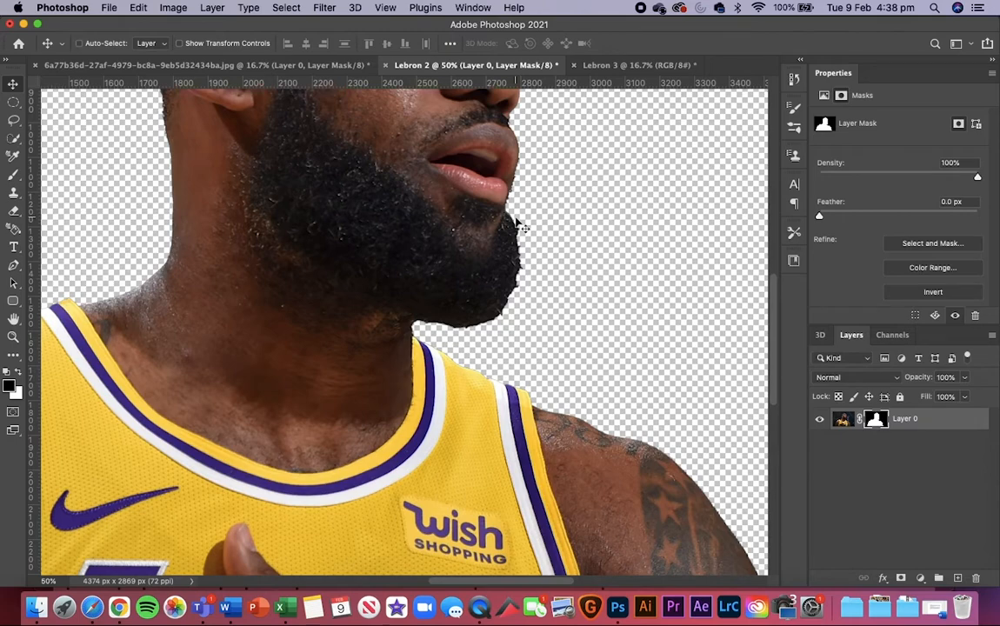
pyautogui.press('super+z')
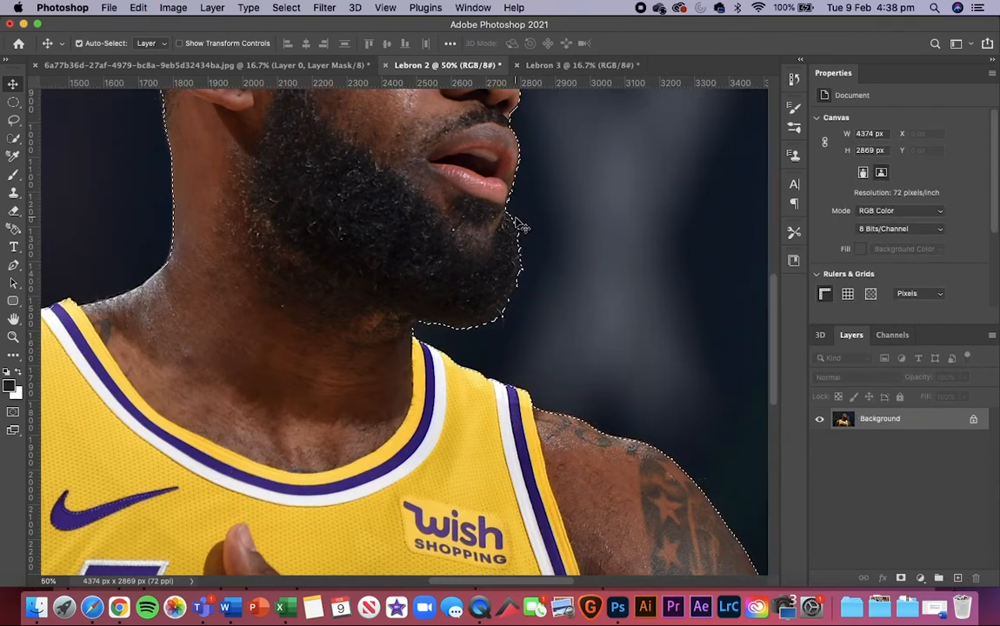
# Step: Try the Lasso tool in New Selection mode on the dark background beside the beard, and undo that selection
pyautogui.press('super+equal')
pyautogui.press('super+equal')
pyautogui.press('super+equal')
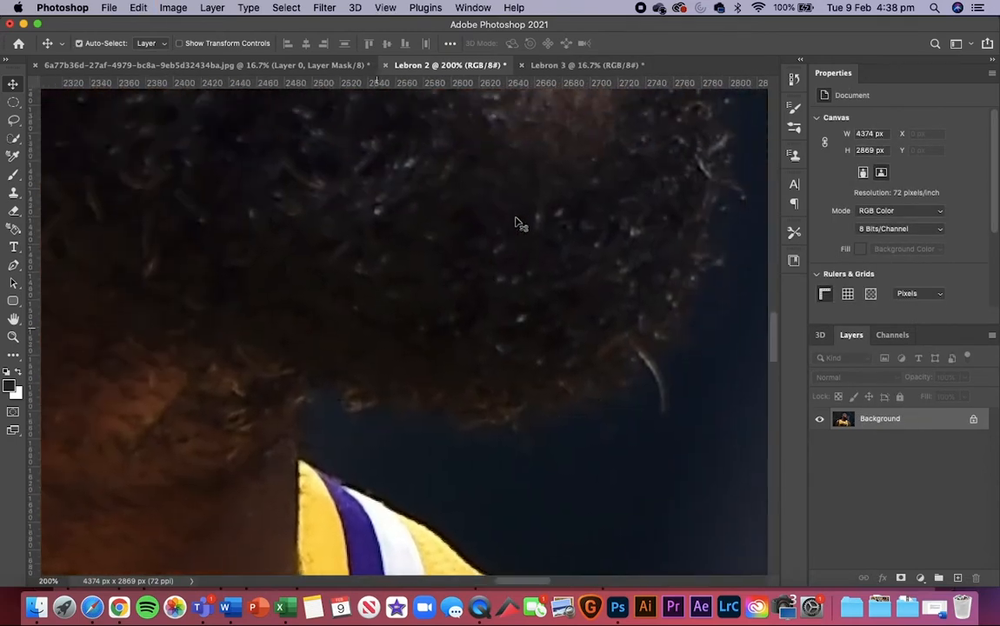
pyautogui.press('super+minus')
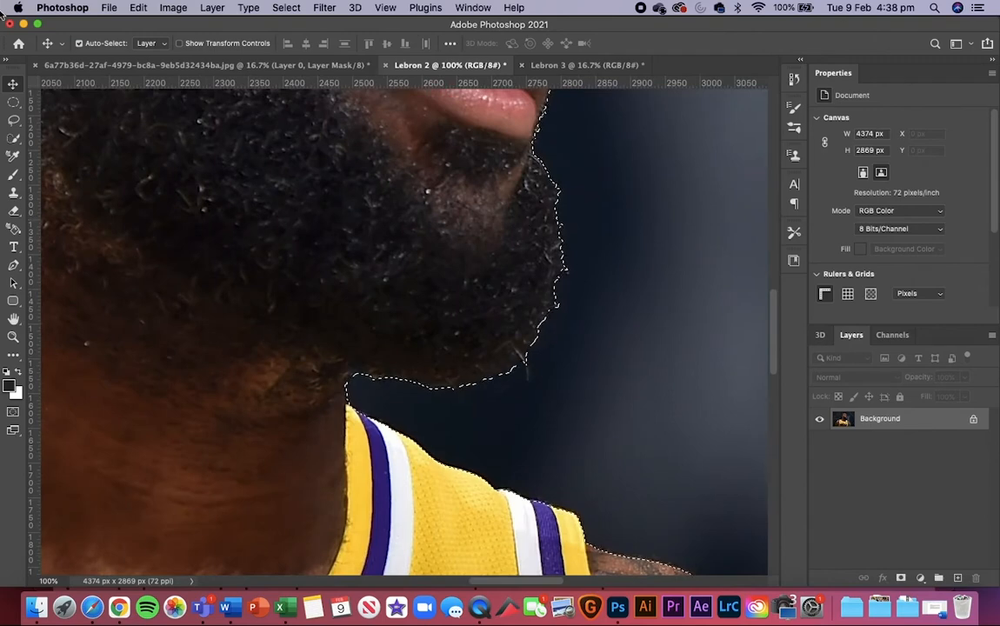
pyautogui.click(13, 120)
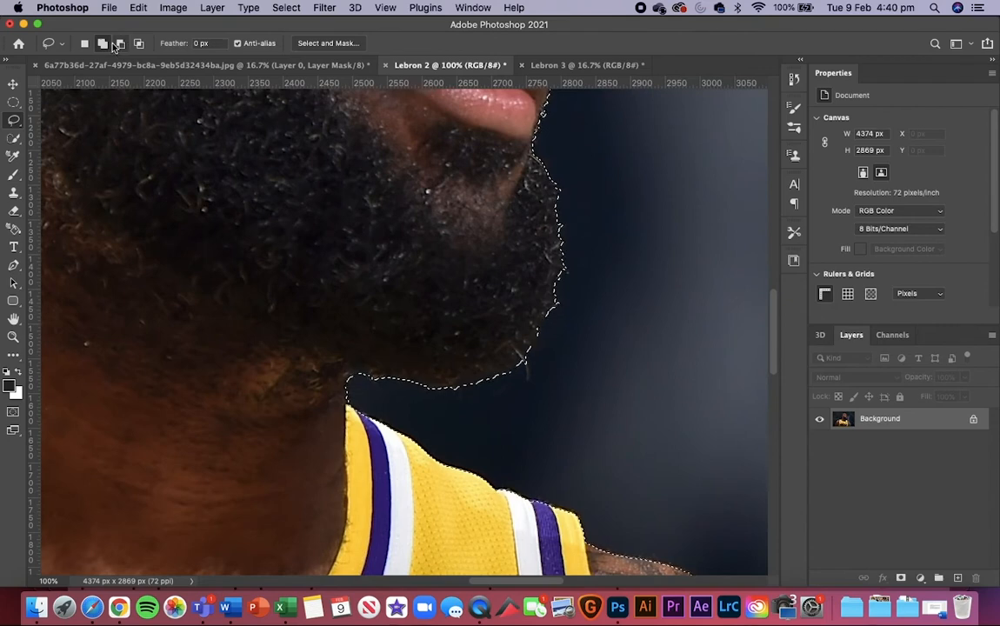
pyautogui.click(138, 43)
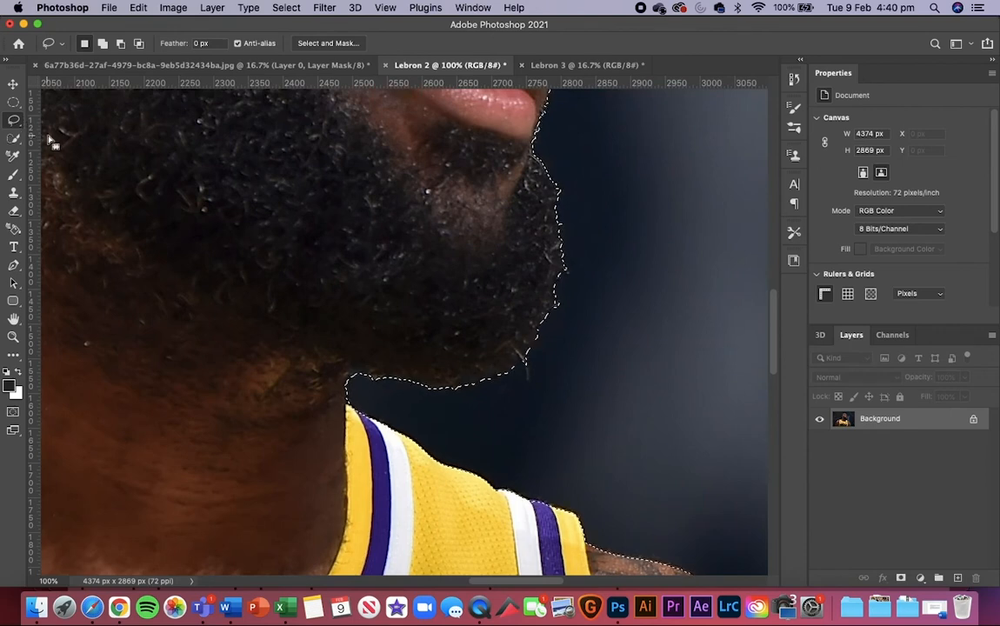
pyautogui.click(138, 45)
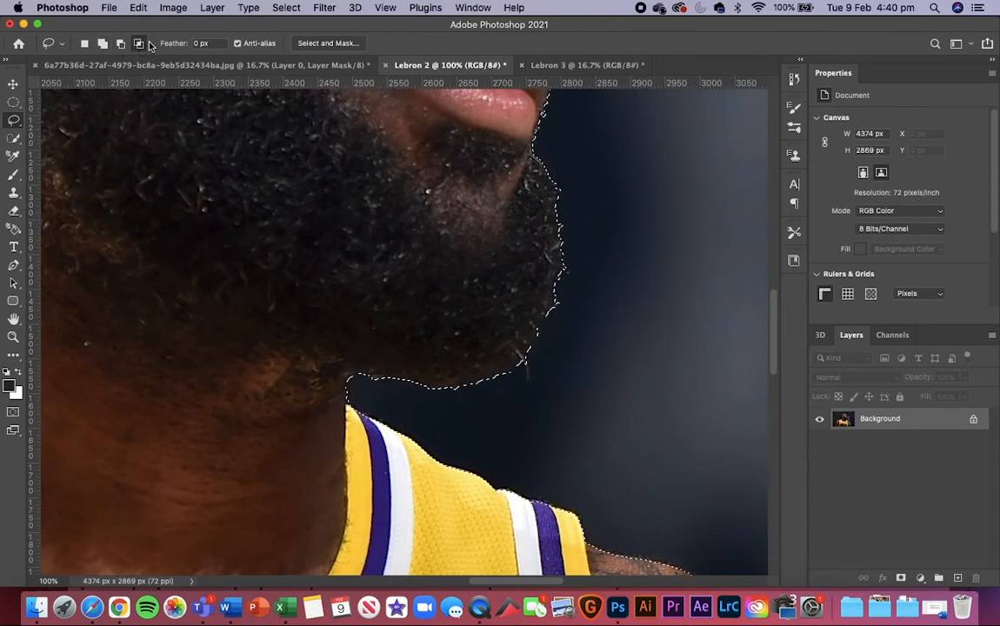
pyautogui.click(100, 44)
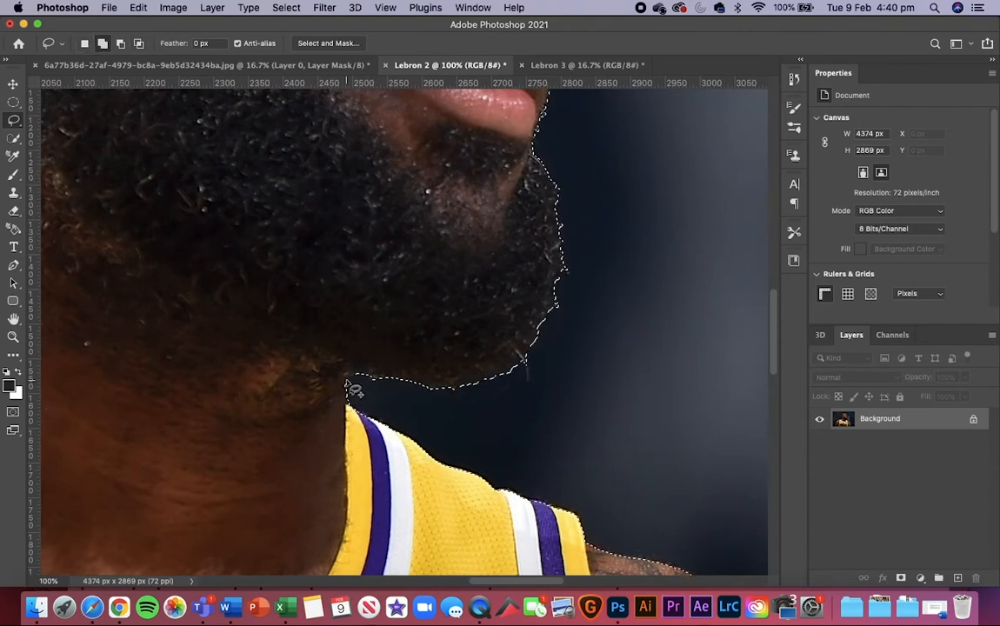
pyautogui.click(84, 44)
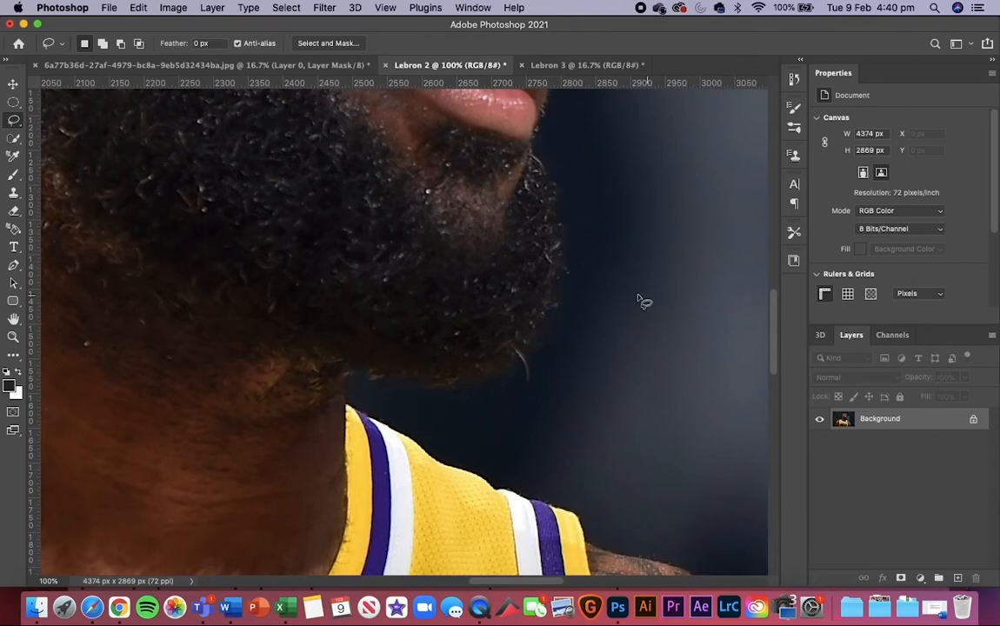
pyautogui.moveTo(639, 301)
pyautogui.mouseDown()
pyautogui.moveTo(664, 283)
pyautogui.moveTo(644, 296)
pyautogui.mouseUp()
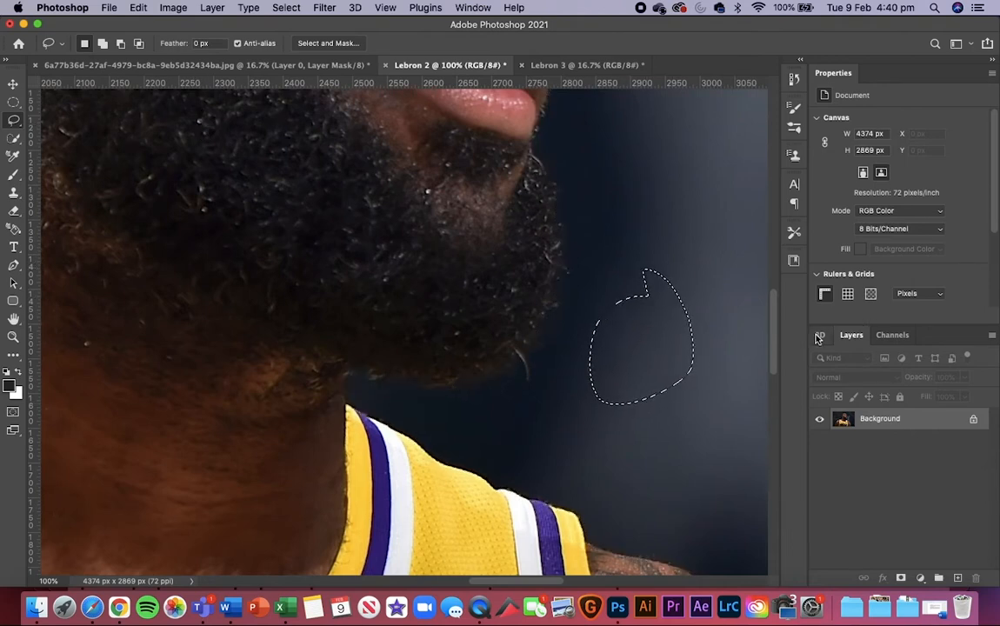
pyautogui.press('super+z')
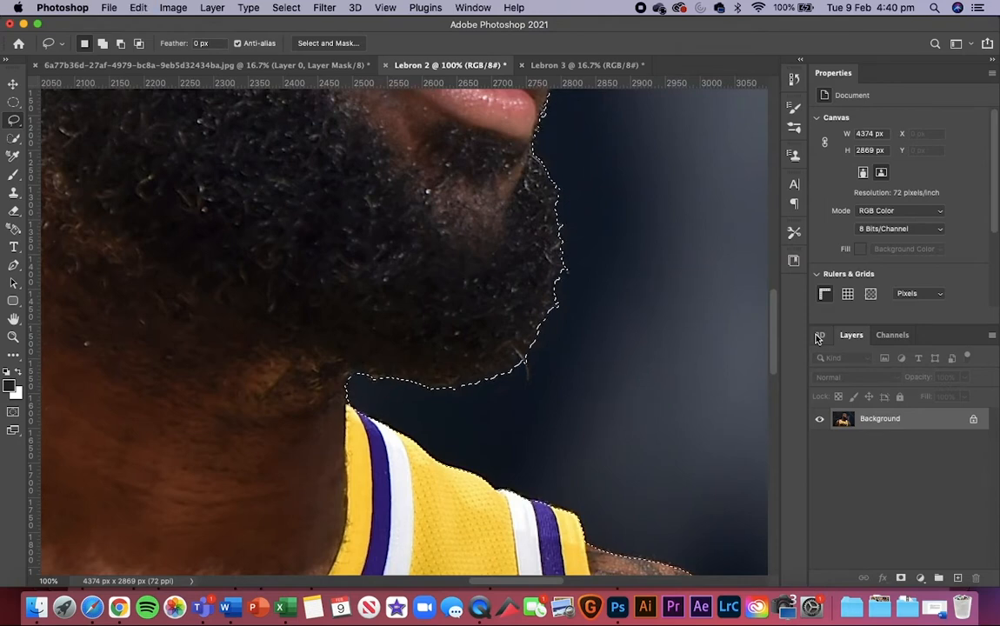
# Step: Try adding a Lasso area beside the beard, undo it, and try subtracting a Lasso area there
pyautogui.press('shift')
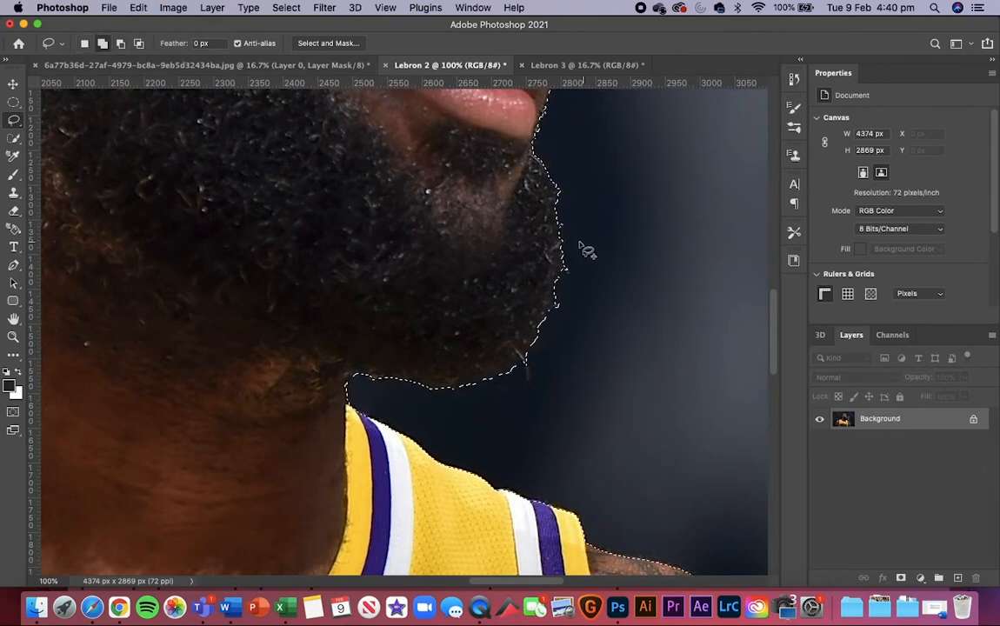
pyautogui.moveTo(580, 247)
pyautogui.mouseDown()
pyautogui.moveTo(699, 363)
pyautogui.moveTo(536, 269)
pyautogui.moveTo(561, 248)
pyautogui.mouseUp()
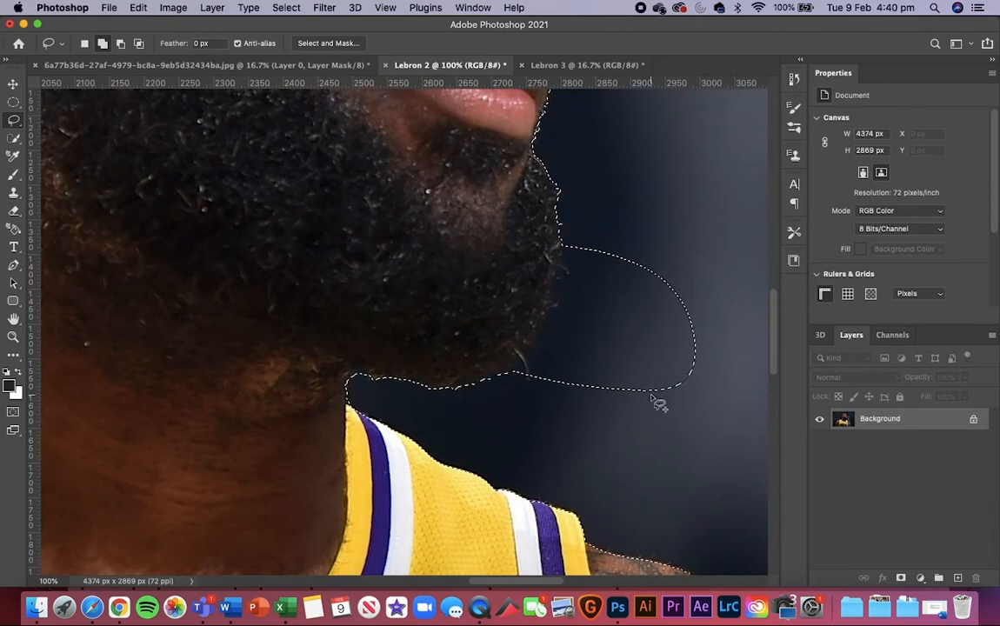
pyautogui.press('super+z')
pyautogui.press('alt')
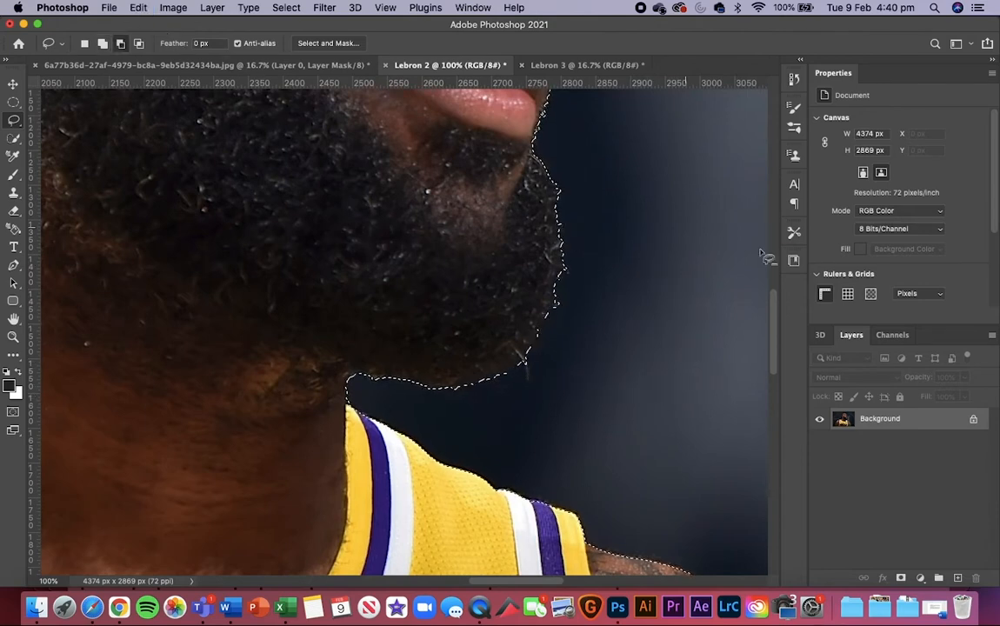
pyautogui.moveTo(561, 227)
pyautogui.mouseDown()
pyautogui.moveTo(619, 280)
pyautogui.moveTo(609, 252)
pyautogui.mouseUp()
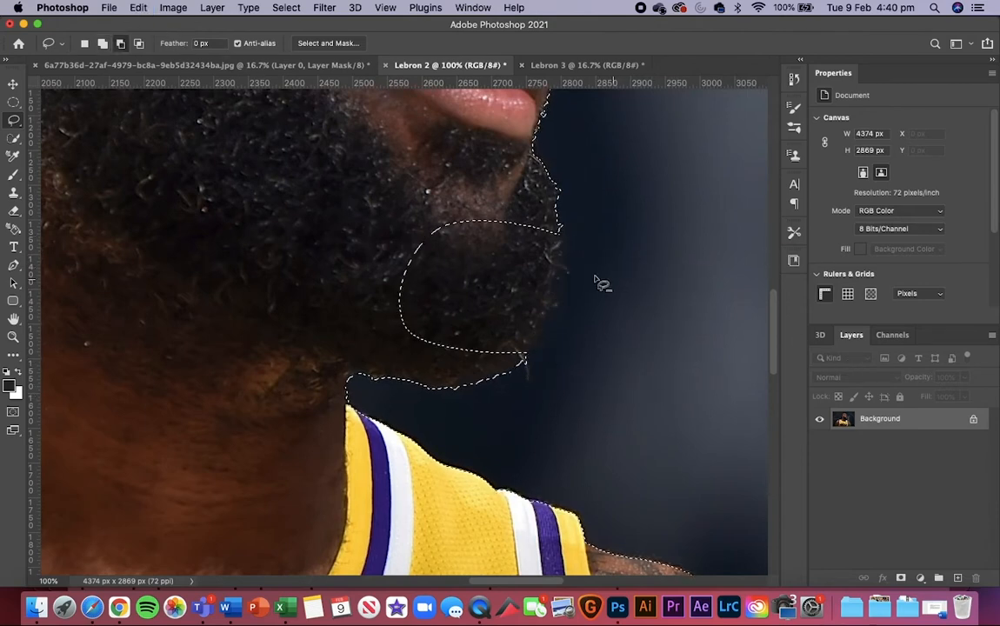
# Step: Add a freehand Lasso area reaching from below the lips around the beard to the neck to the player's selection
pyautogui.click(101, 44)
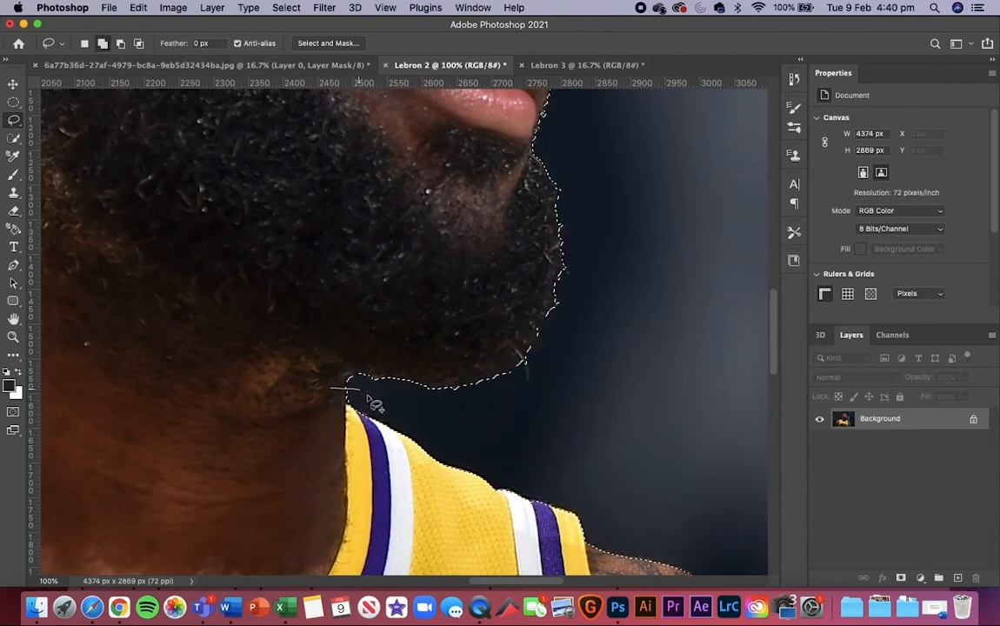
pyautogui.moveTo(504, 414)
pyautogui.mouseDown()
pyautogui.moveTo(594, 378)
pyautogui.moveTo(639, 295)
pyautogui.moveTo(628, 205)
pyautogui.moveTo(605, 163)
pyautogui.moveTo(566, 141)
pyautogui.moveTo(548, 137)
pyautogui.moveTo(523, 166)
pyautogui.moveTo(353, 248)
pyautogui.moveTo(290, 380)
pyautogui.mouseUp()
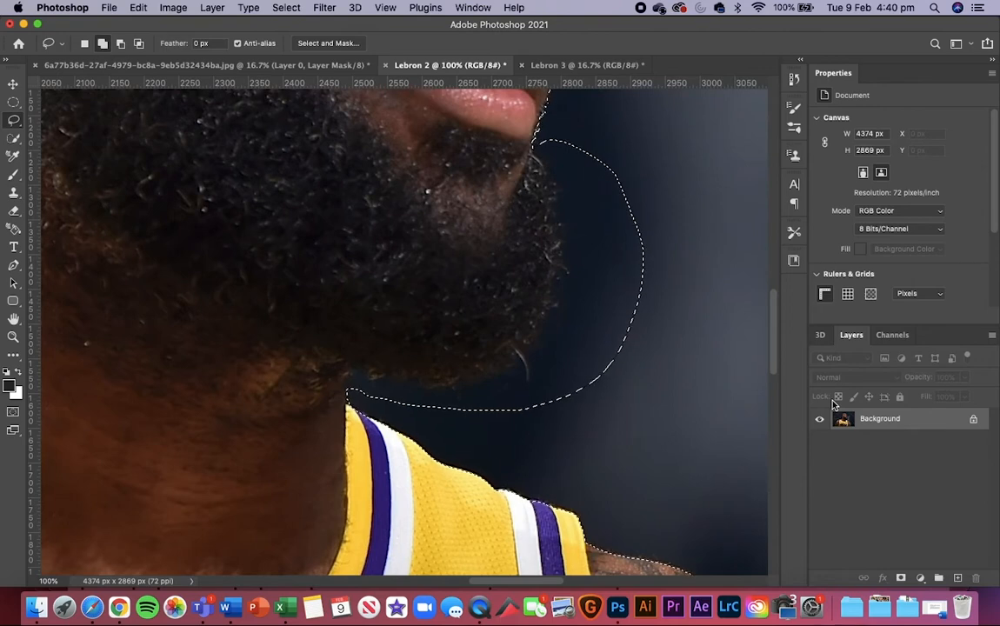
pyautogui.press('super+minus')
pyautogui.press('super+minus')
pyautogui.press('super+minus')
pyautogui.press('super+minus')
pyautogui.scroll(-3, 832, 405)
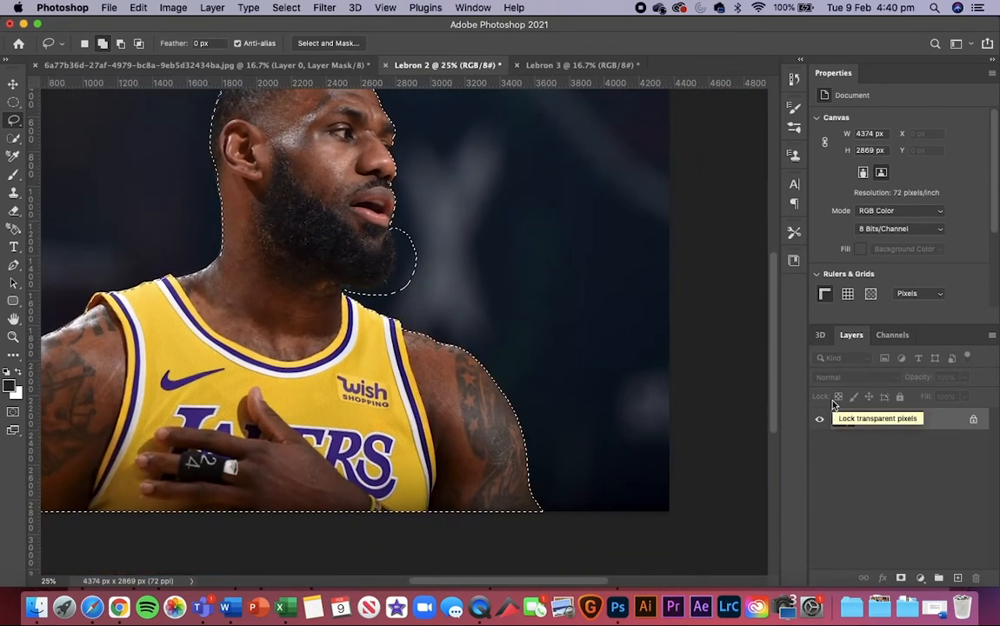
pyautogui.hscroll(-5, 580, 393)
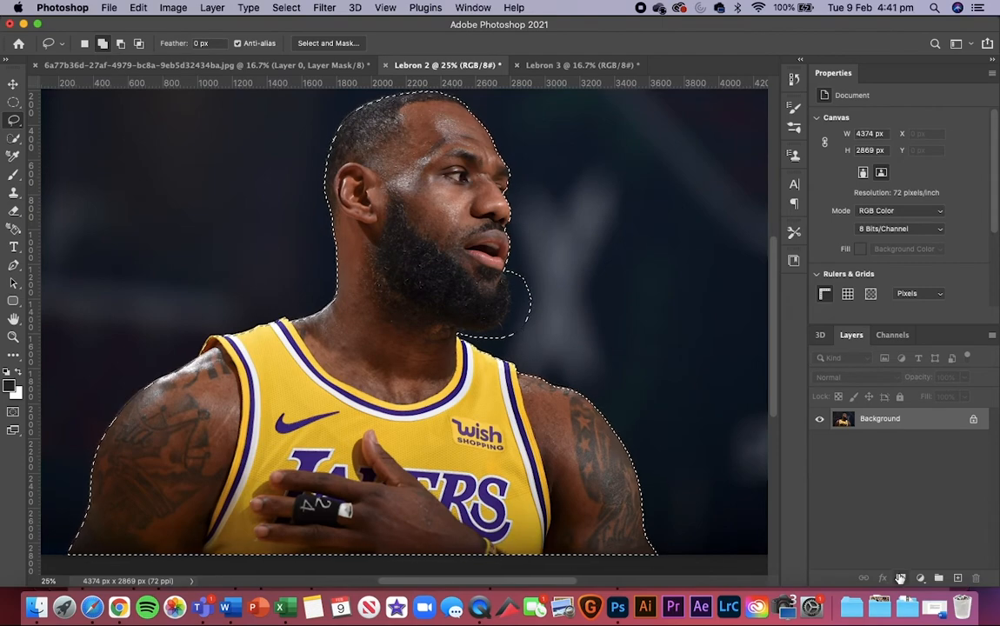
# Step: Subtract a freehand Lasso area over the upper part of the star-tattooed shoulder from the selection
pyautogui.press('super+h')
pyautogui.press('super+plus')
pyautogui.press('super+plus')
pyautogui.press('super+plus')
pyautogui.press('super+plus')
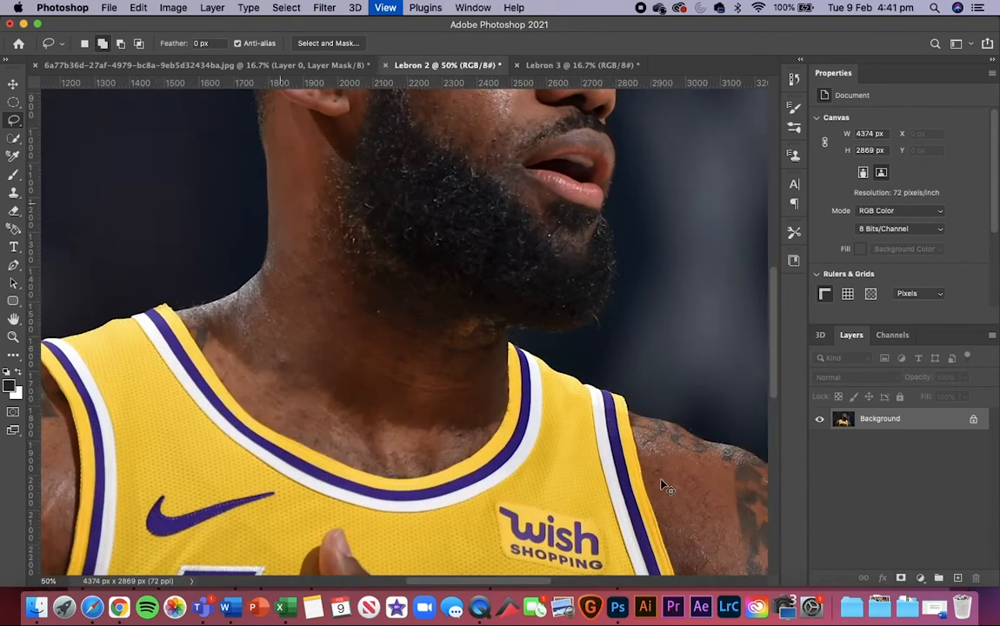
pyautogui.hscroll(5, 662, 482)
pyautogui.scroll(-3, 661, 481)
pyautogui.hscroll(5, 662, 481)
pyautogui.scroll(-5, 661, 482)
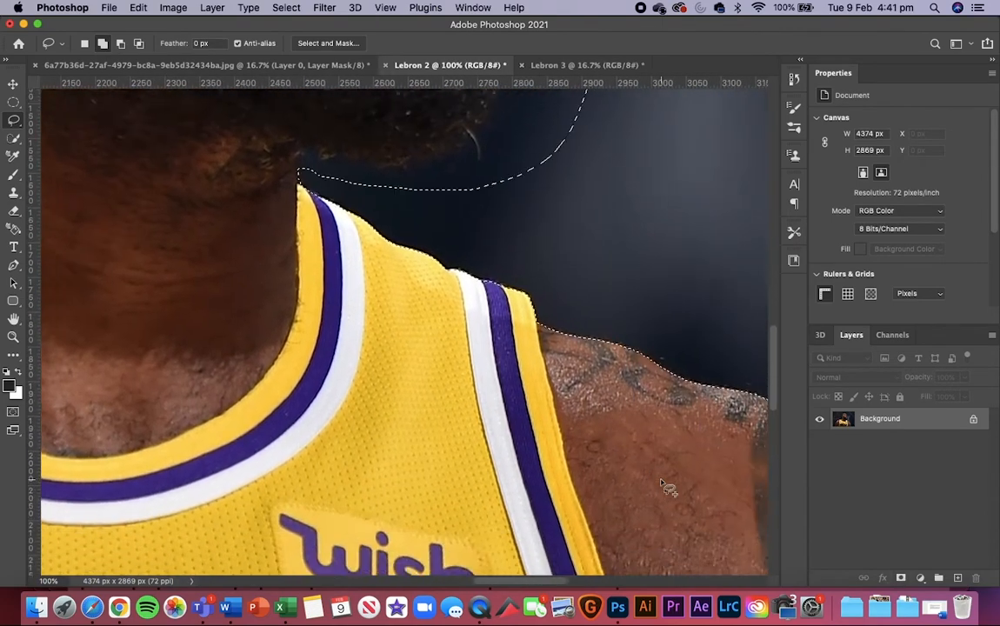
pyautogui.hscroll(6, 661, 481)
pyautogui.scroll(-2, 662, 482)
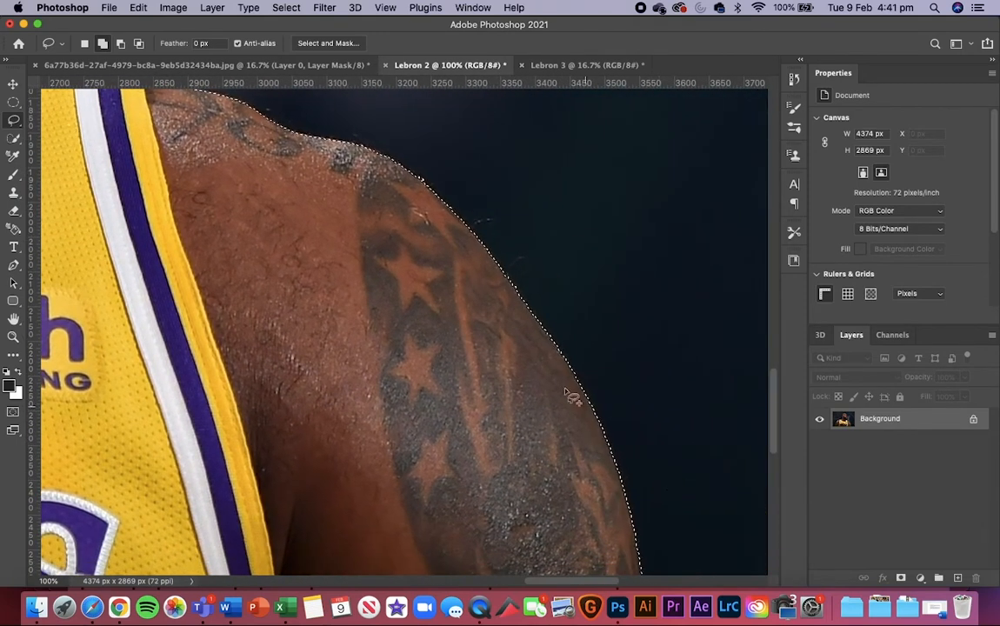
pyautogui.scroll(2, 575, 397)
pyautogui.hscroll(1, 575, 397)
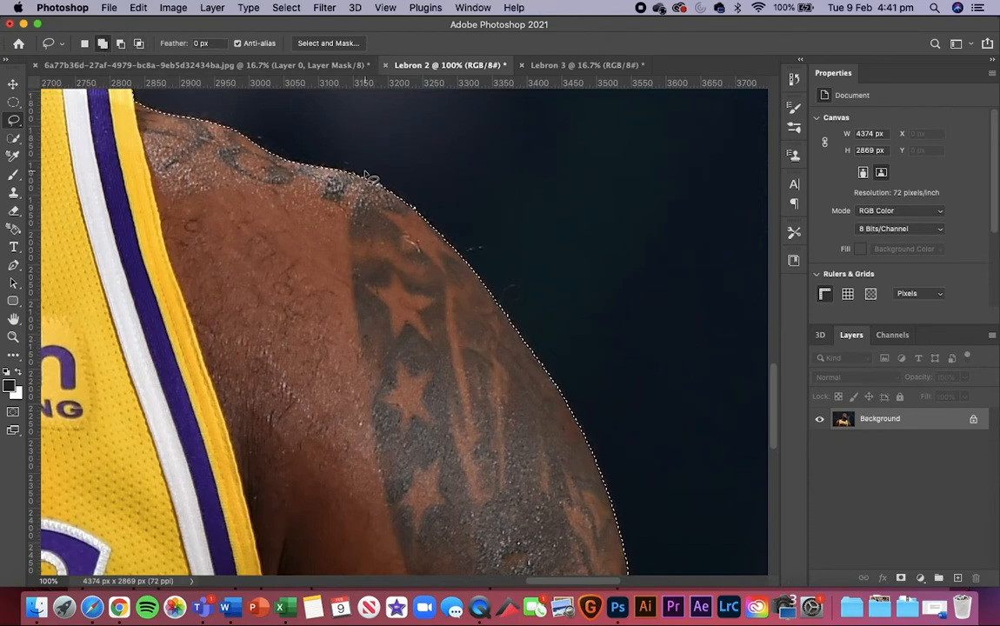
pyautogui.click(121, 45)
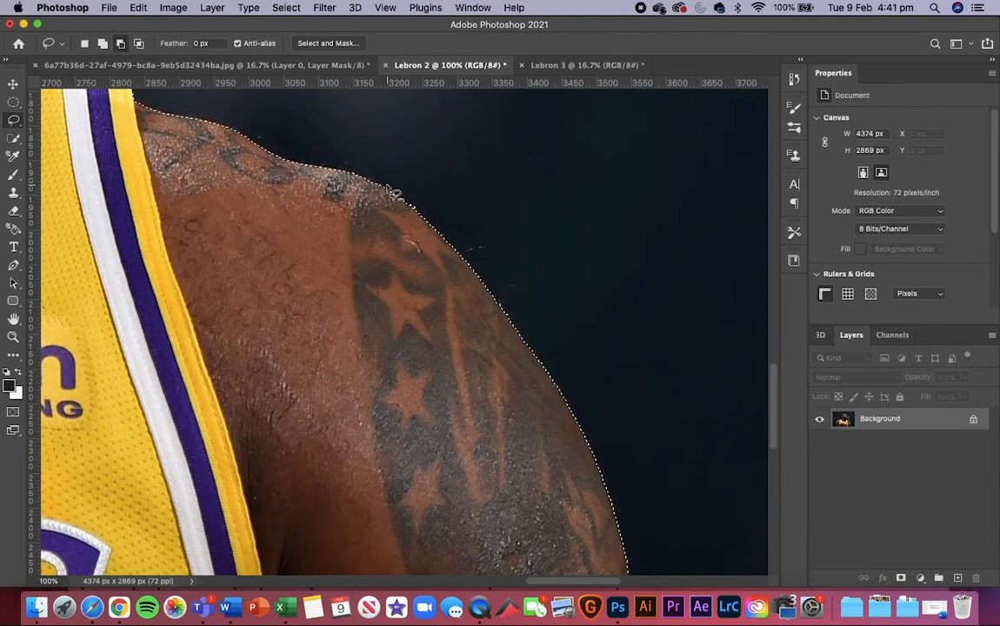
pyautogui.moveTo(354, 223)
pyautogui.mouseDown()
pyautogui.moveTo(362, 386)
pyautogui.moveTo(404, 374)
pyautogui.moveTo(458, 393)
pyautogui.mouseUp()
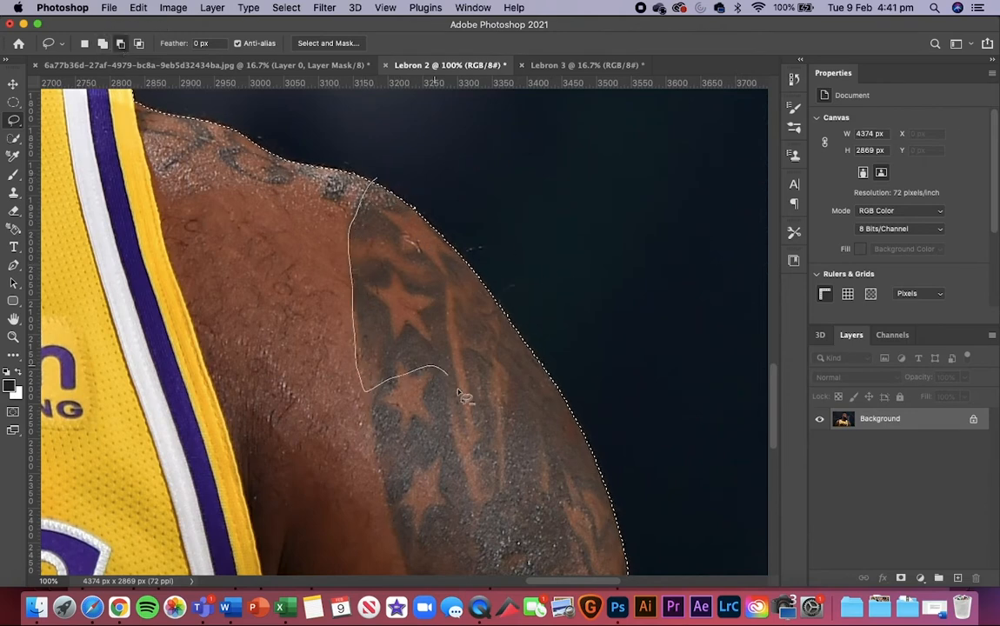
pyautogui.moveTo(574, 407)
pyautogui.mouseDown()
pyautogui.moveTo(457, 161)
pyautogui.moveTo(402, 149)
pyautogui.mouseUp()
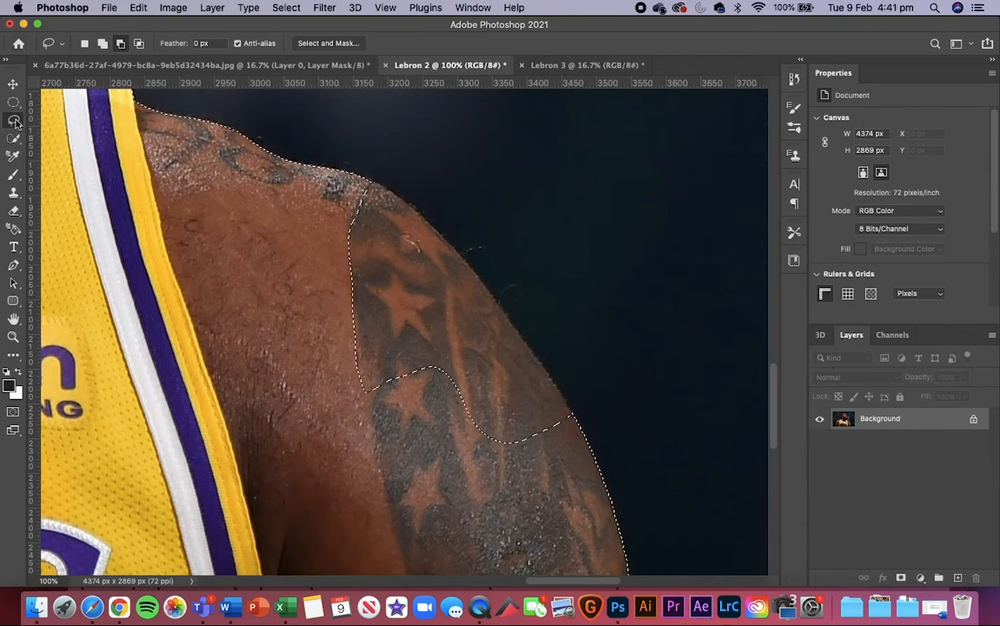
# Step: Trace the outer edge of the subtracted shoulder area with the Pen tool, down to where the remaining selection edge resumes
pyautogui.click(13, 264)
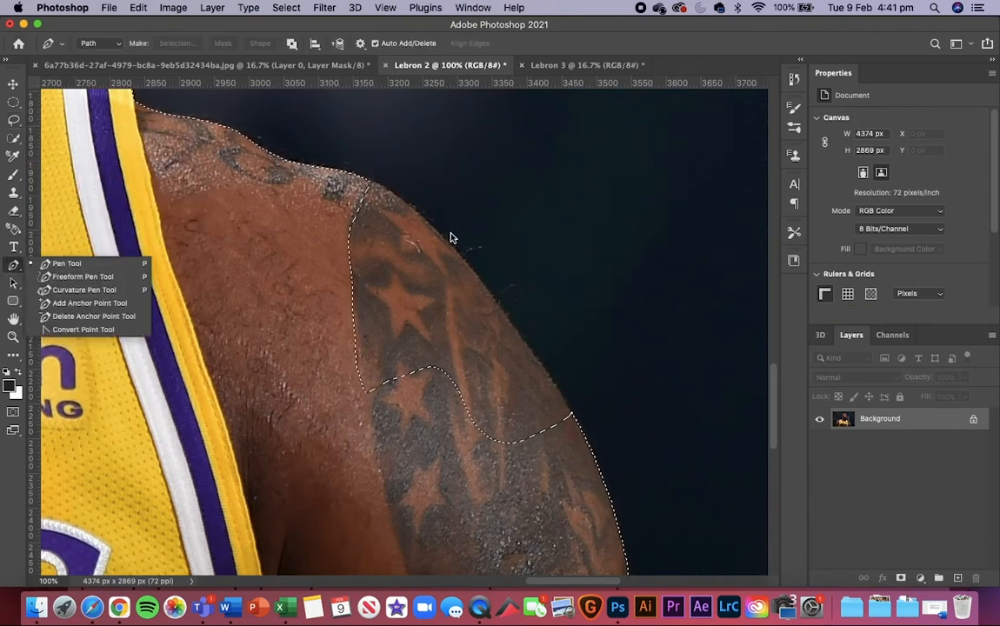
pyautogui.click(357, 176)
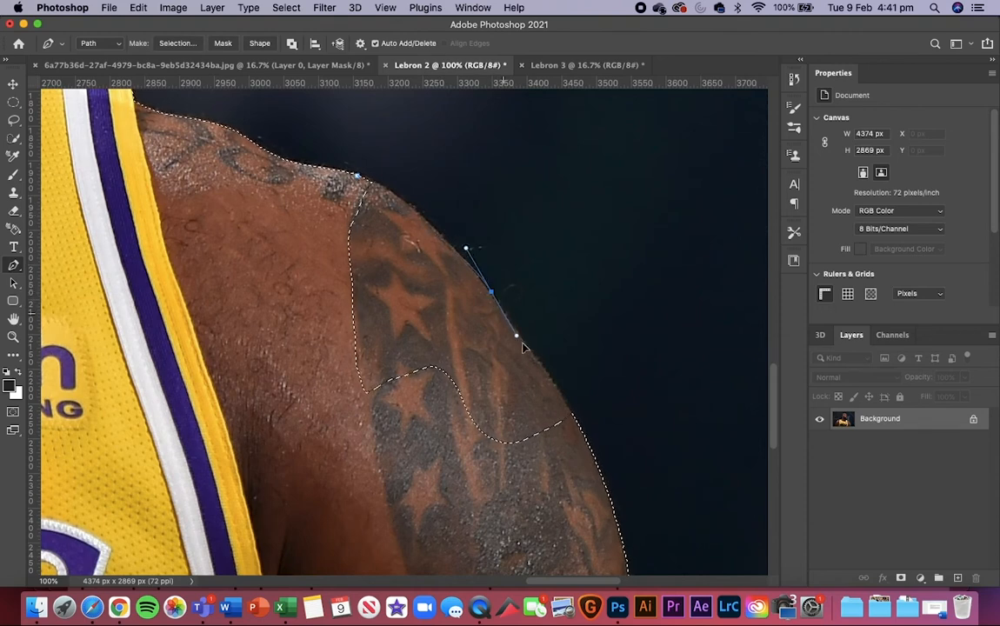
pyautogui.moveTo(523, 347); pyautogui.dragTo(570, 401)
pyautogui.press('super+z')
pyautogui.moveTo(511, 326); pyautogui.dragTo(557, 390)
pyautogui.click(513, 444)
pyautogui.press('super+z')
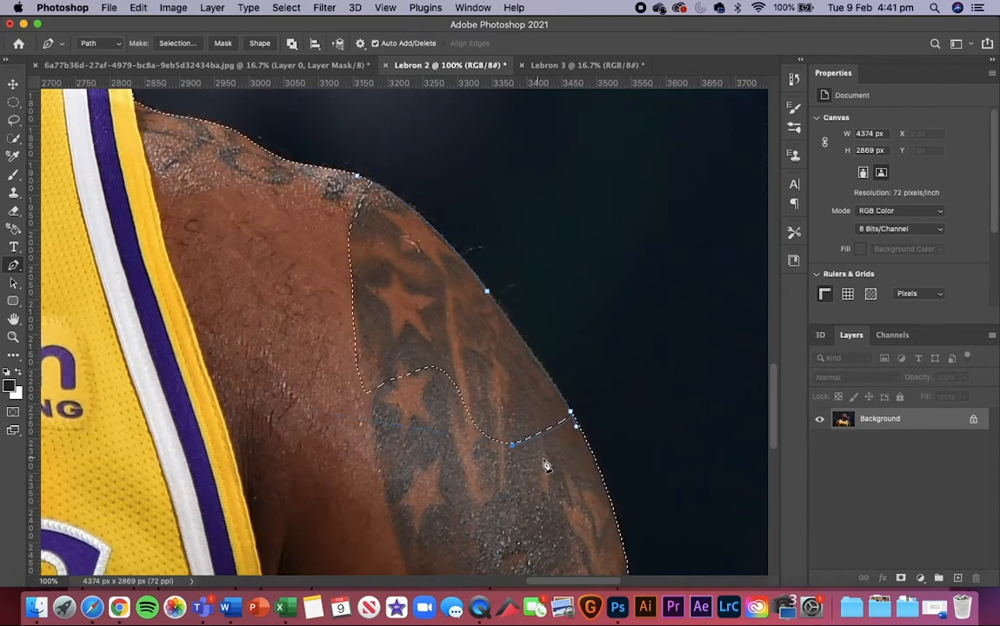
pyautogui.press('super+z')
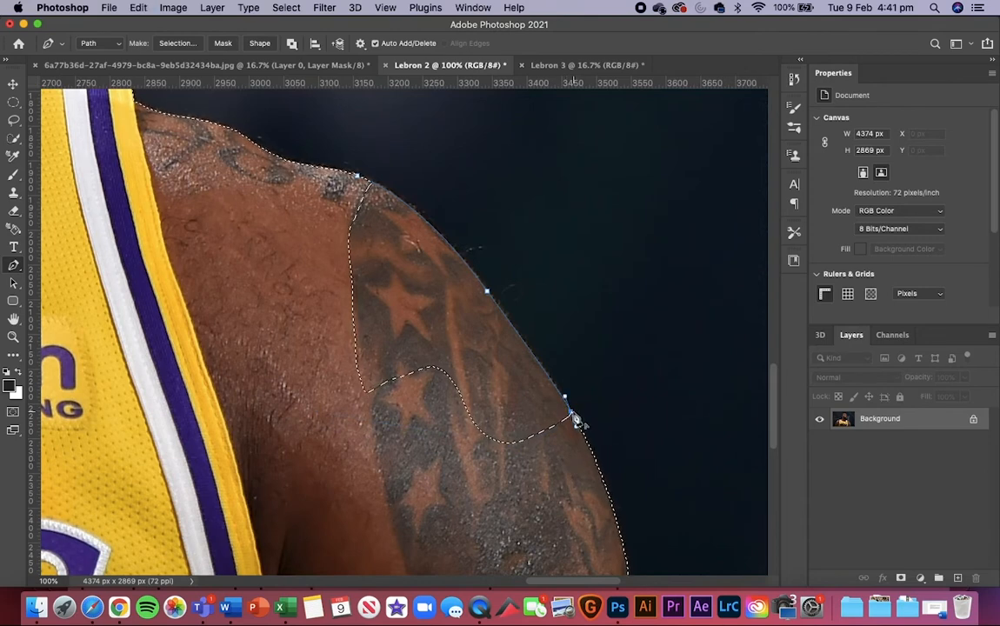
# Step: Continue the pen path through the inside of the arm and shoulder and close it at its starting point
pyautogui.click(559, 454)
pyautogui.click(335, 493)
pyautogui.click(213, 318)
pyautogui.click(253, 243)
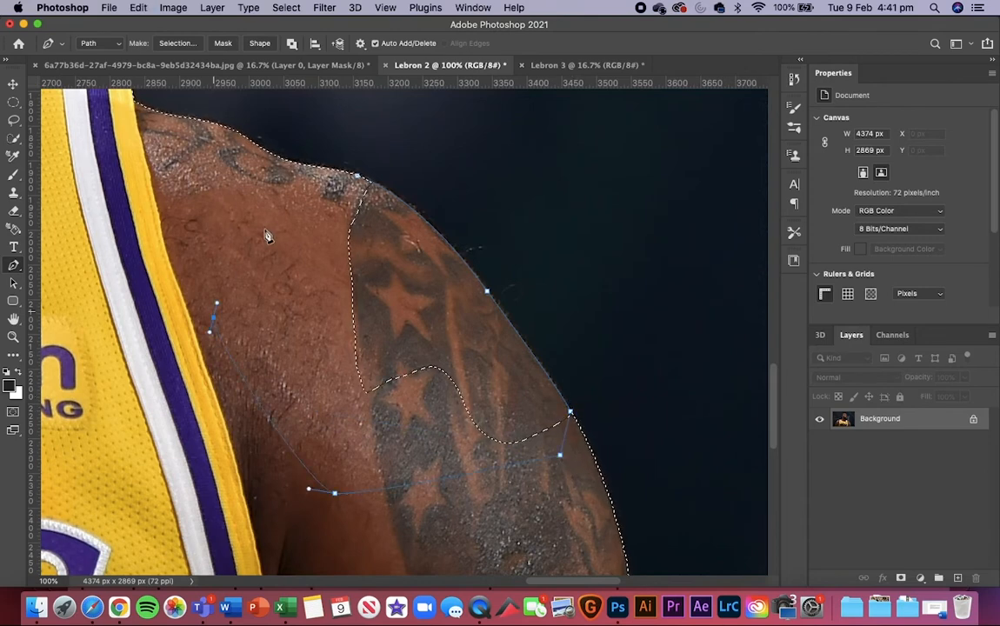
pyautogui.moveTo(294, 199); pyautogui.dragTo(313, 192)
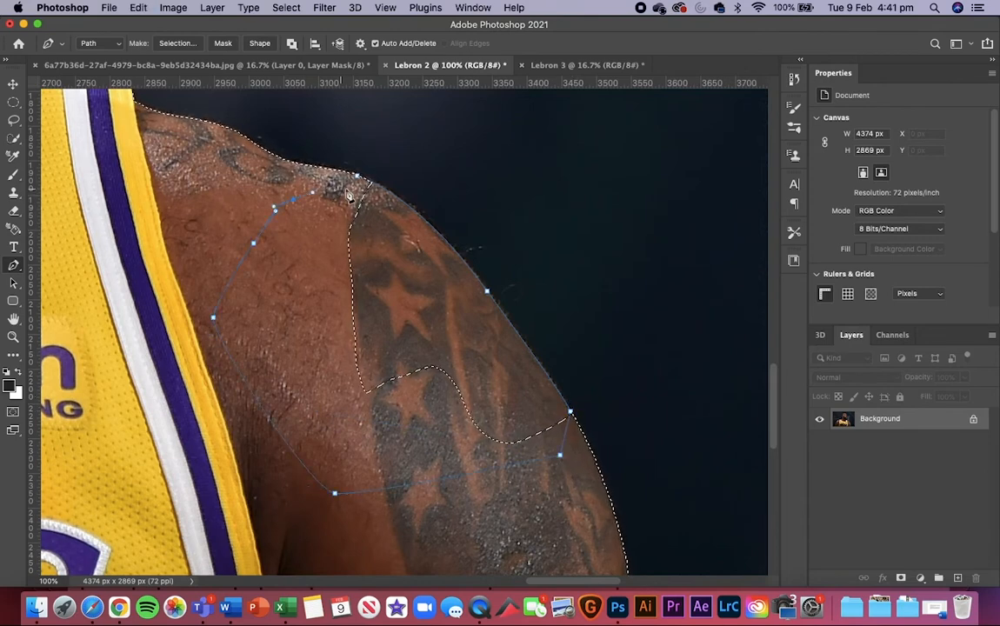
# Step: Convert the closed shoulder path to a selection with a 0-pixel feather, anti-aliased, and add it to the existing selection
pyautogui.rightClick(382, 300)
pyautogui.click(441, 352)
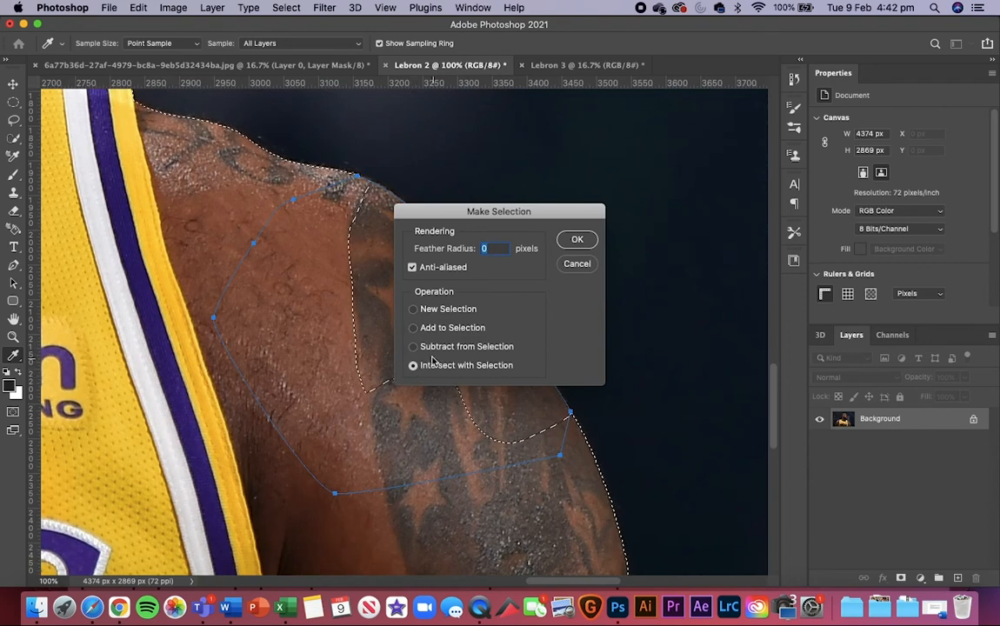
pyautogui.click(413, 328)
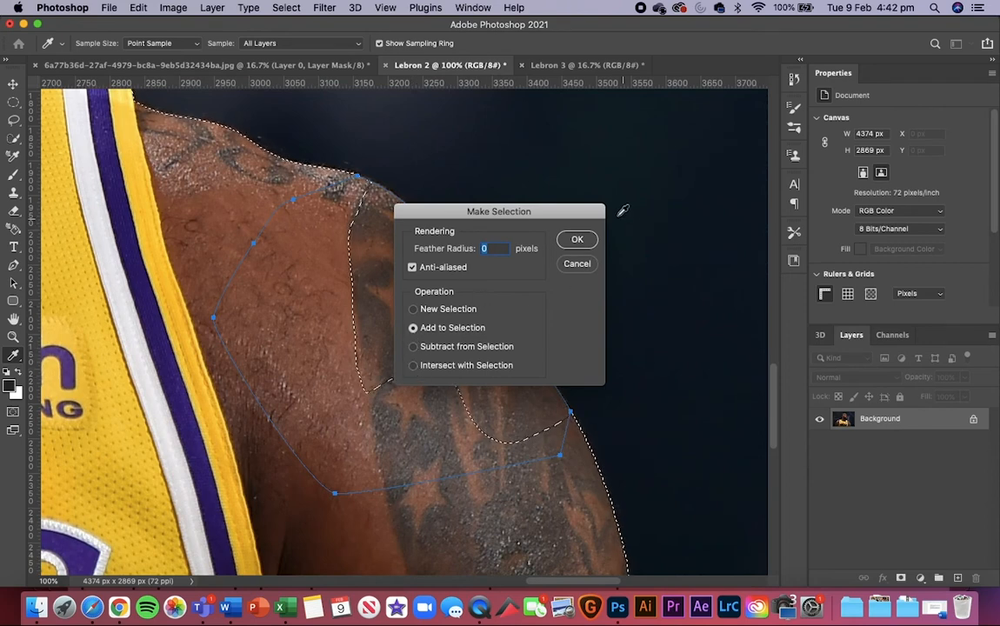
pyautogui.click(579, 242)
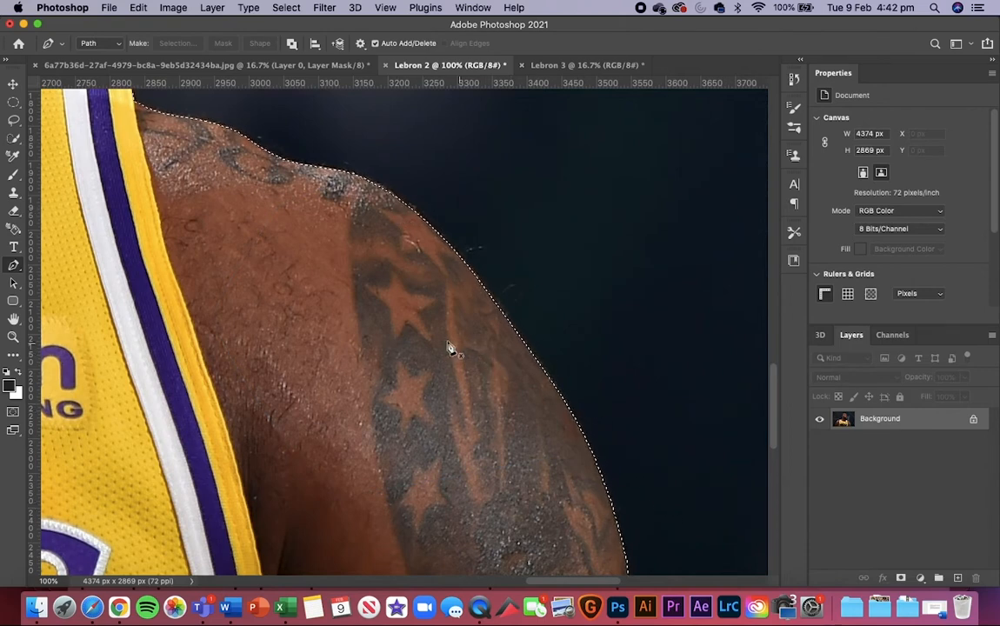
# Step: Try subtracting a spot at the edge of the star-tattooed shoulder with the Quick Selection tool, and undo it
pyautogui.hscroll(1, 344, 260)
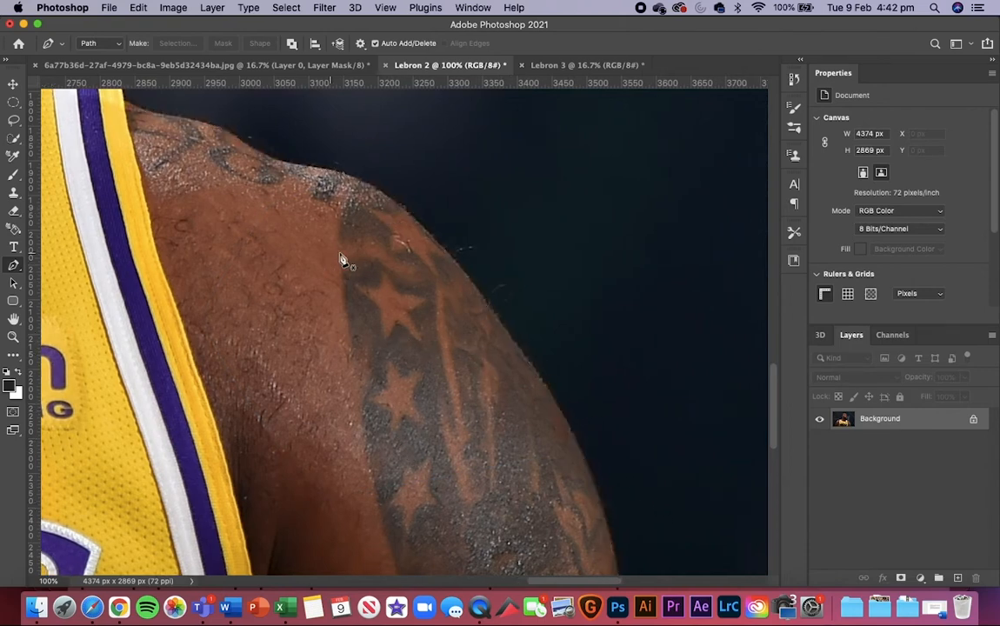
pyautogui.hscroll(-1, 189, 180)
pyautogui.hscroll(-1, 186, 180)
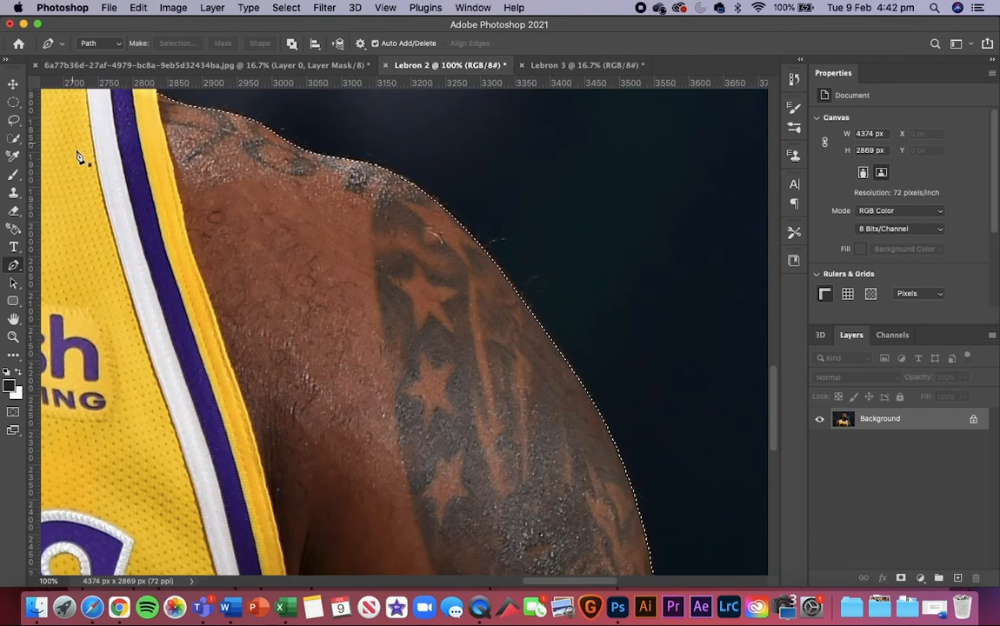
pyautogui.click(18, 136)
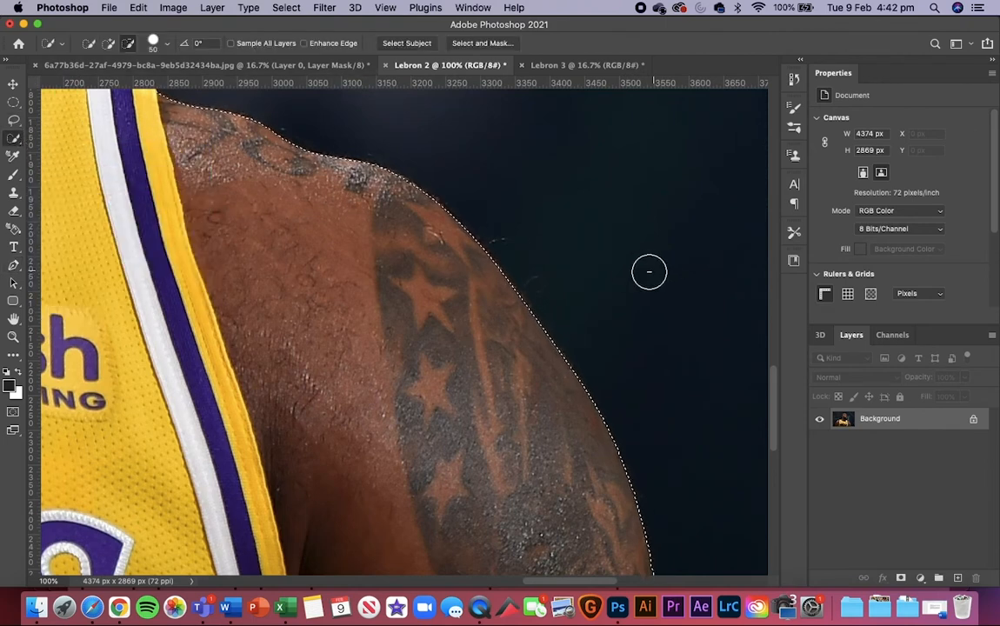
pyautogui.click(537, 318)
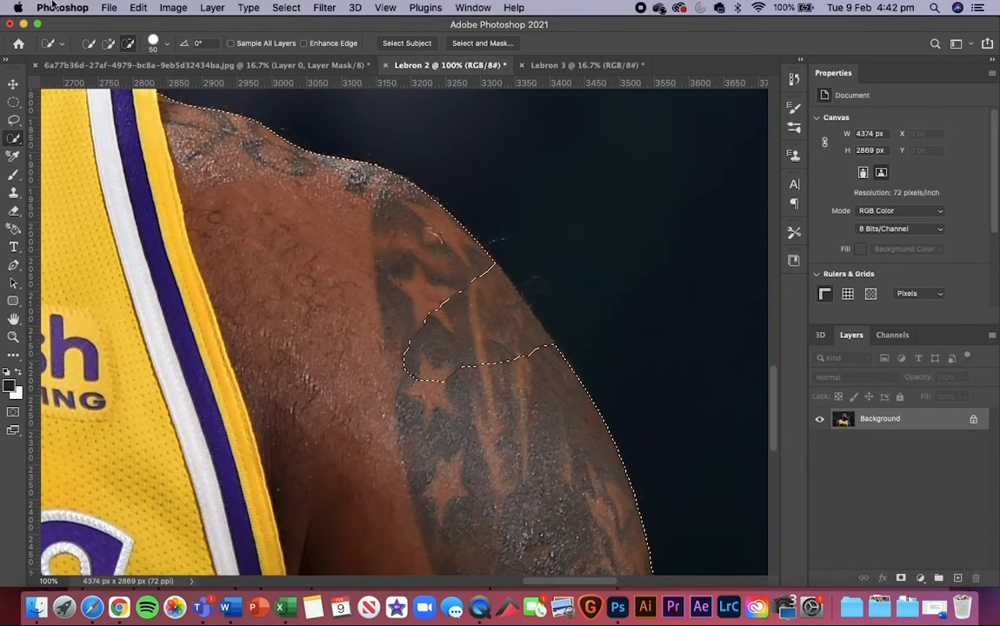
pyautogui.press('super+z')
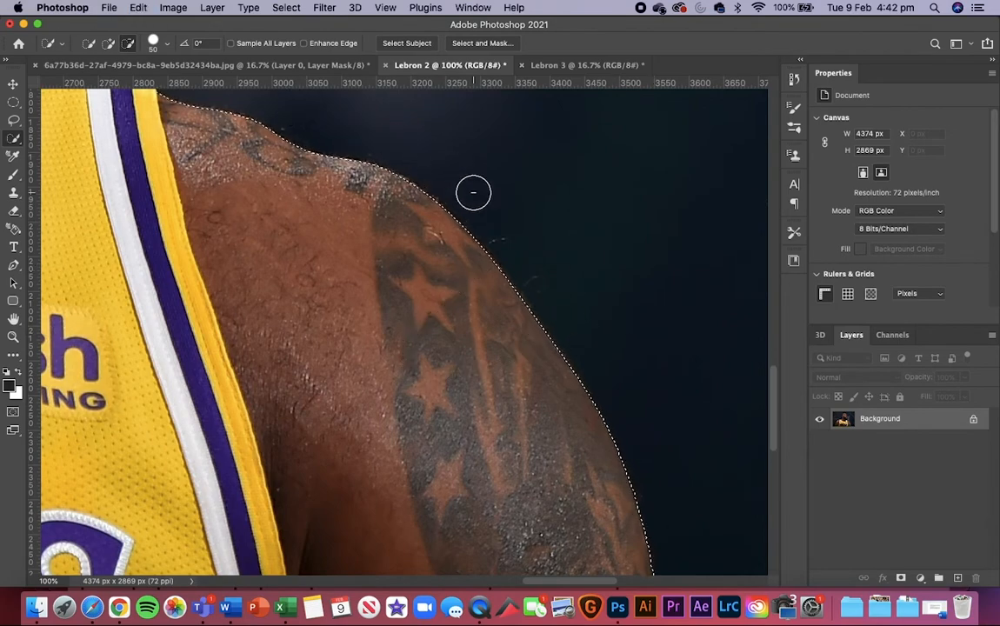
# Step: Add a layer mask from the player's selection to hide the background in Lebron 2
pyautogui.press('super+minus')
pyautogui.press('super+minus')
pyautogui.press('super+minus')
pyautogui.press('super+minus')
pyautogui.press('super+minus')
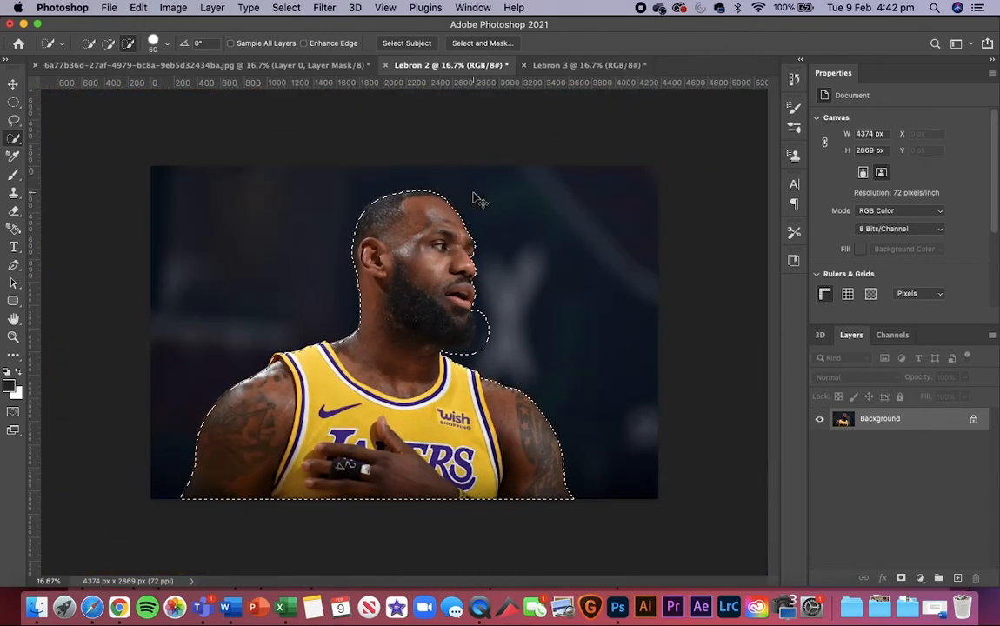
pyautogui.press('super+plus')
pyautogui.press('super+minus')
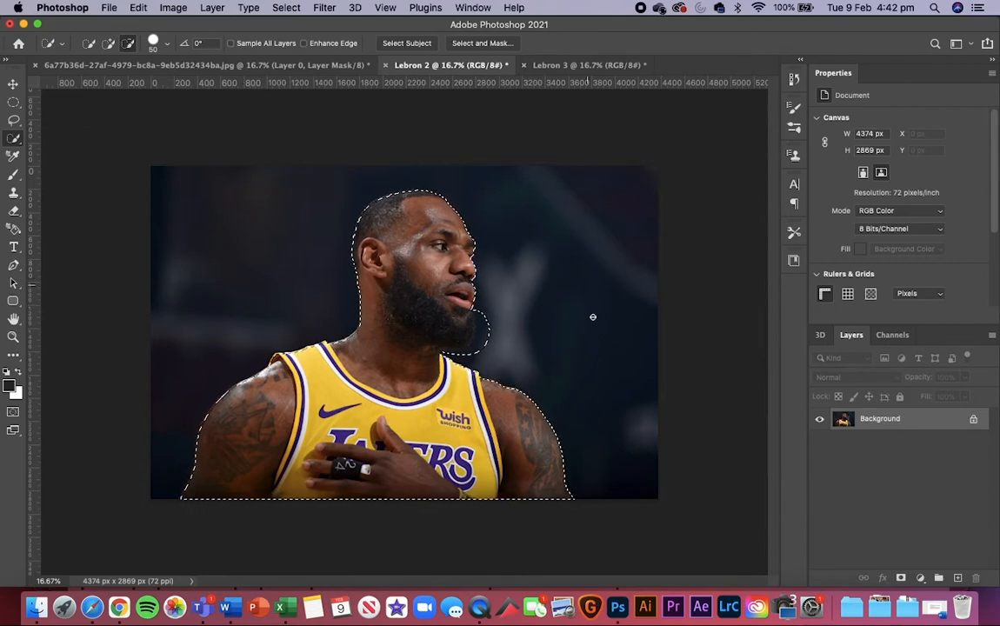
pyautogui.click(900, 578)
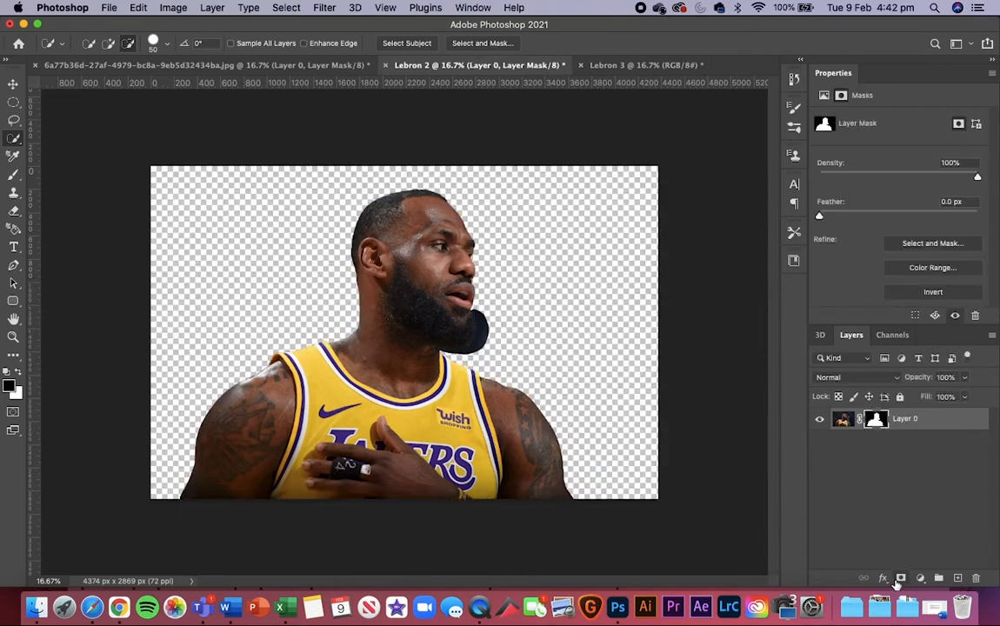
# Step: Examine the masked Lebron 2 cutout around the head and as a whole
pyautogui.press('super+equal')
pyautogui.press('super+equal')
pyautogui.press('super+equal')
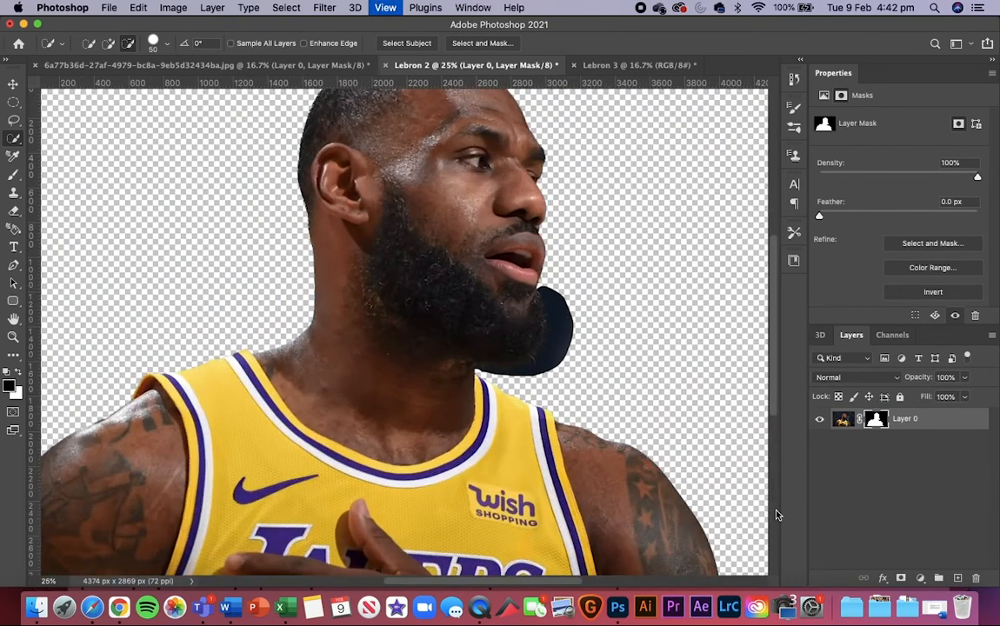
pyautogui.hscroll(-2, 624, 440)
pyautogui.scroll(1, 623, 440)
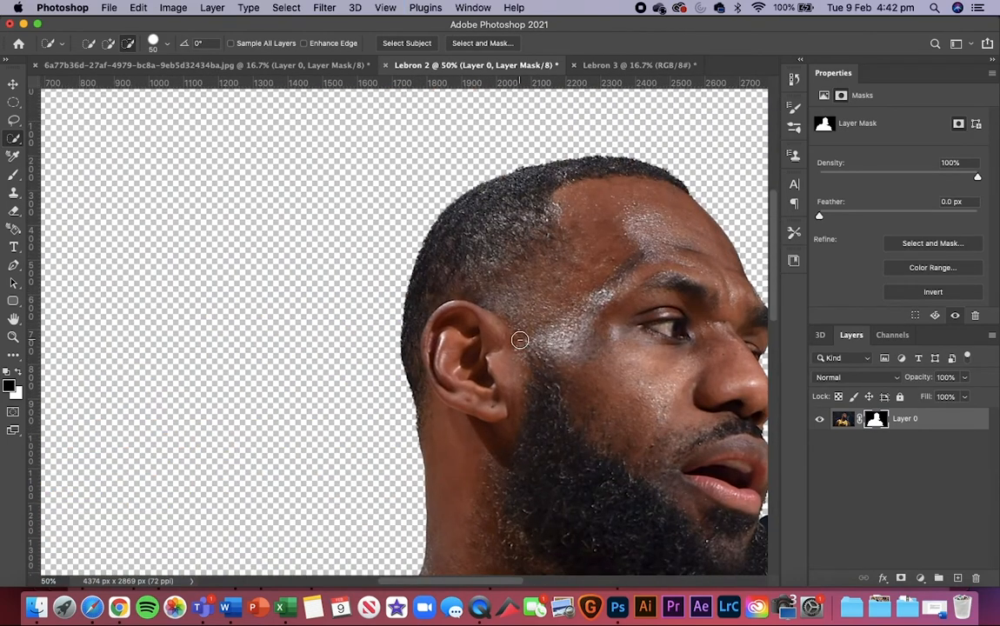
pyautogui.press('super+minus')
pyautogui.press('super+minus')
pyautogui.press('super+minus')
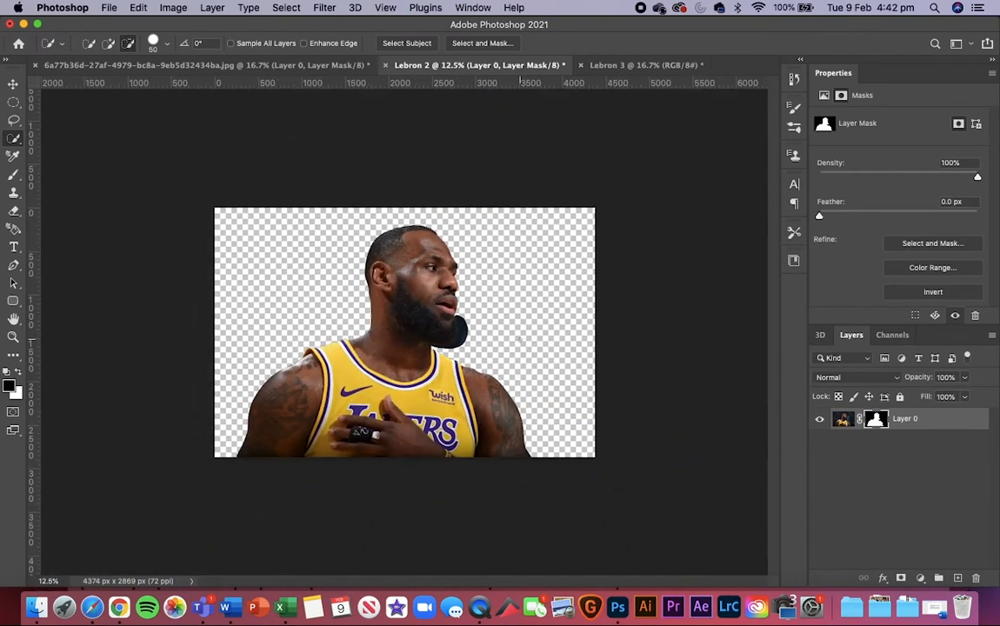
pyautogui.press('super+minus')
pyautogui.press('super+equal')
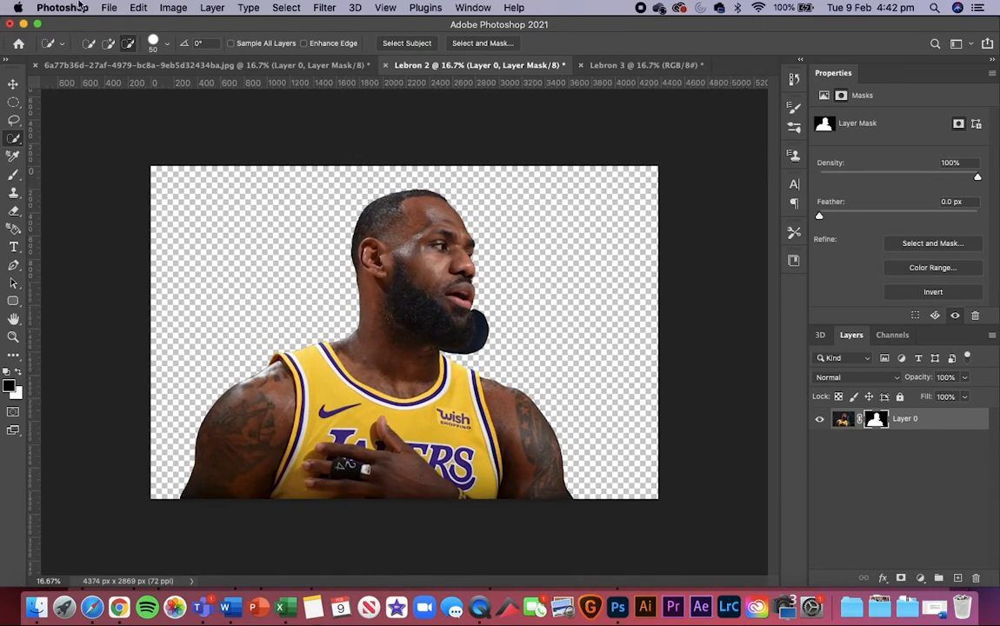
# Step: Examine the edge of the hair and head in the first cutout document, 6a77b36d-27af-4979-bc8a-9eb5d32434ba.jpg, for comparison
pyautogui.click(116, 68)
pyautogui.press('super+equal')
pyautogui.press('super+equal')
pyautogui.press('super+equal')
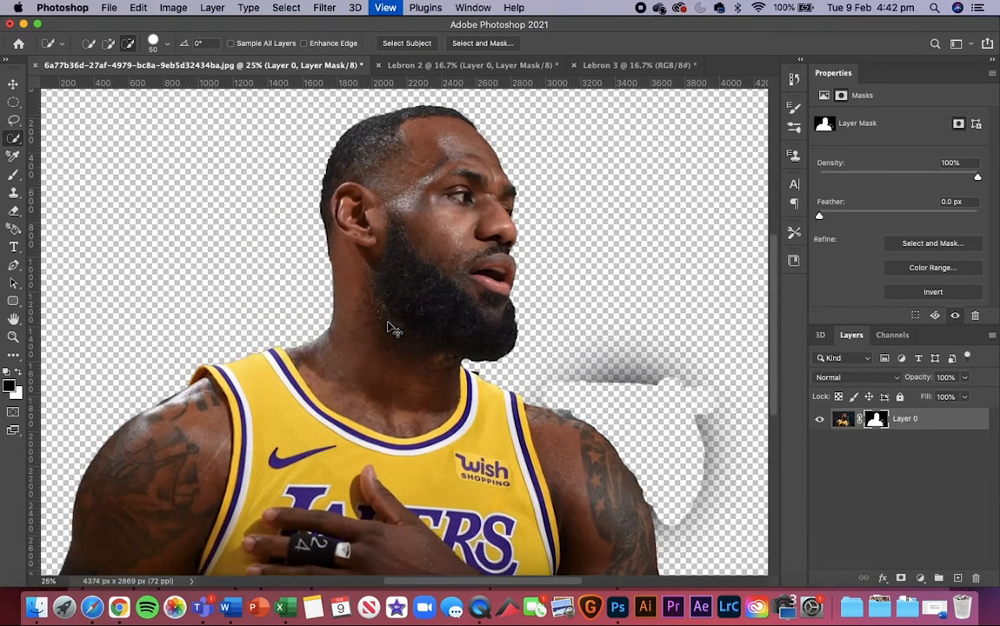
pyautogui.press('super+equal')
pyautogui.scroll(10, 389, 326)
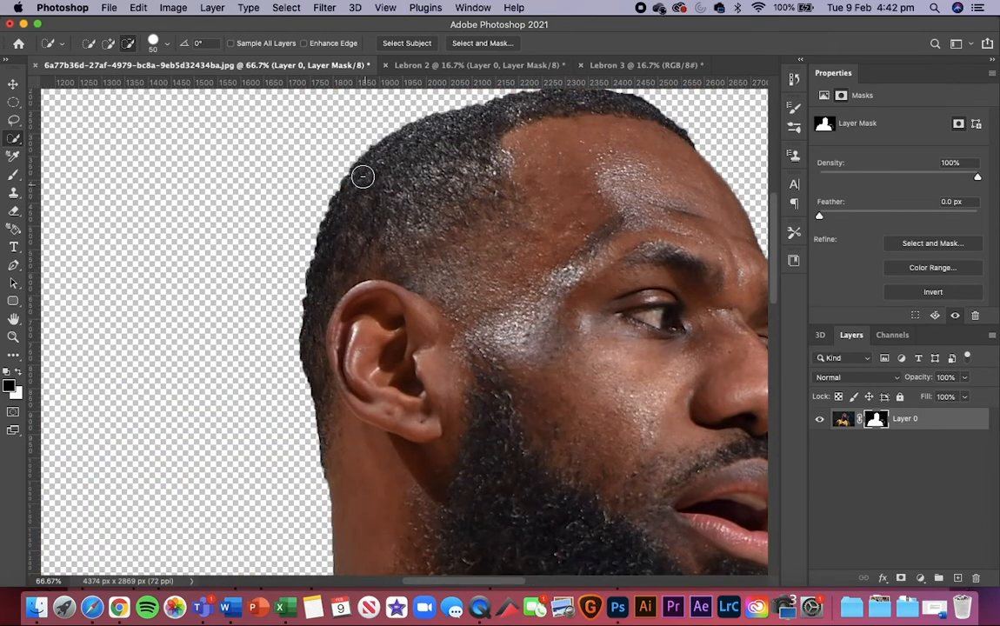
# Step: Return to Lebron 2 and examine the cutout edge from the hair down the neck, jersey strap and ship-tattooed arm
pyautogui.click(421, 66)
pyautogui.scroll(4, 353, 254)
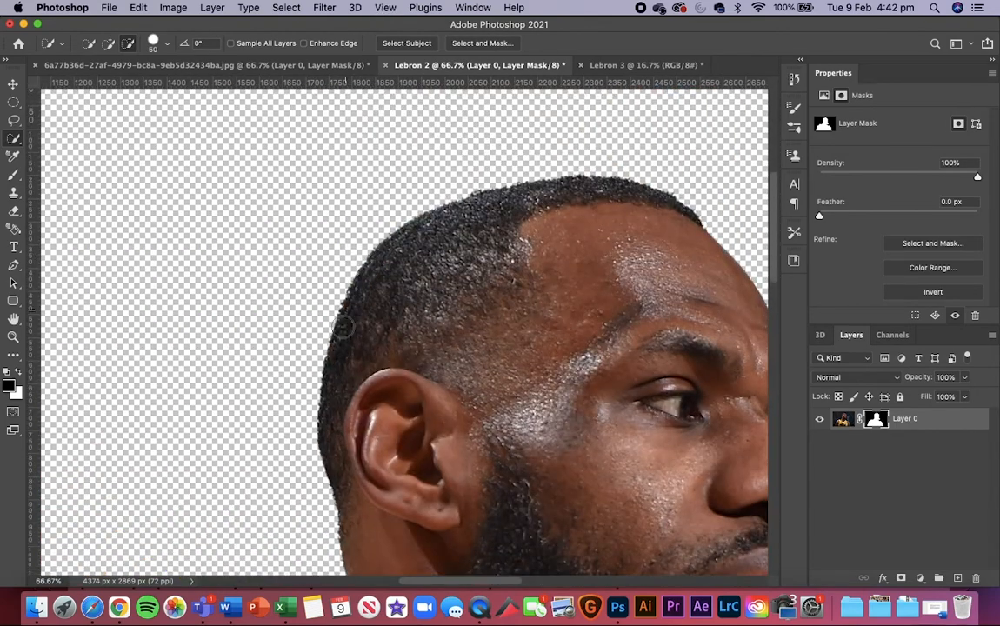
pyautogui.scroll(-8, 357, 409)
pyautogui.hscroll(-8, 357, 408)
pyautogui.scroll(-3, 356, 409)
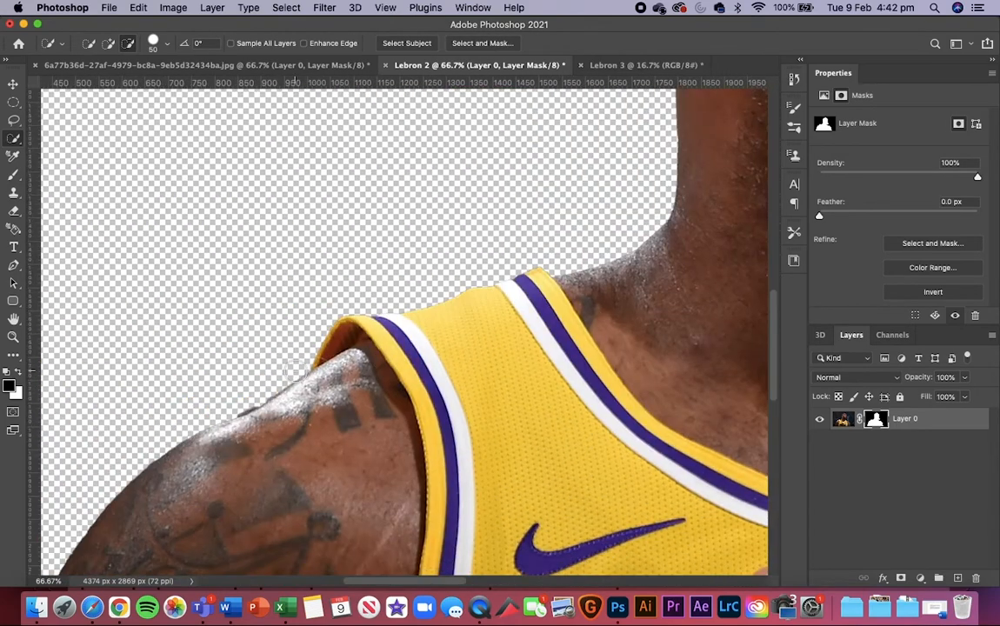
pyautogui.hscroll(-8, 357, 256)
pyautogui.scroll(-5, 358, 257)
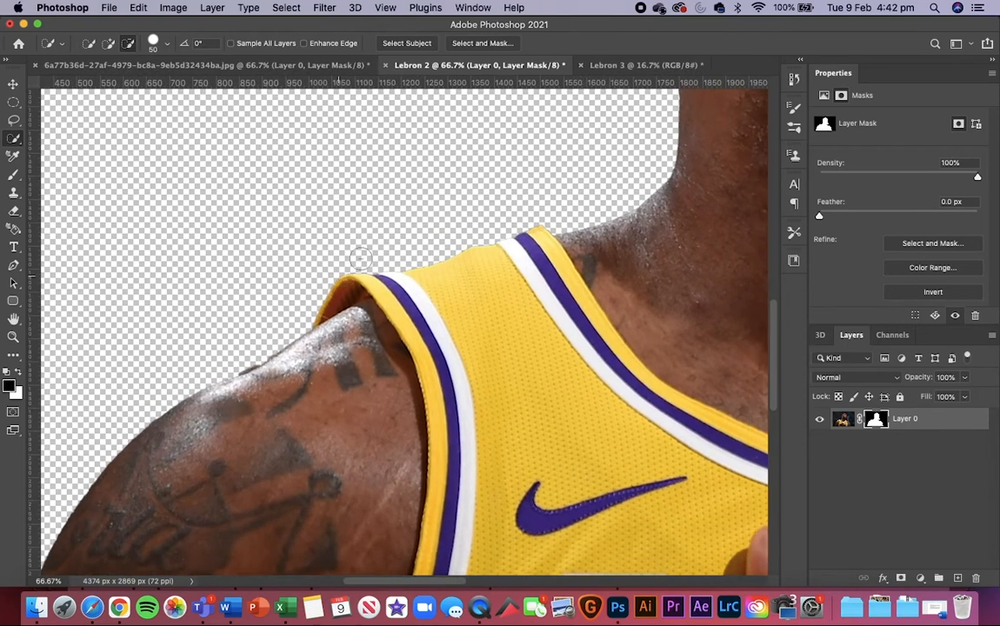
pyautogui.scroll(-6, 361, 258)
pyautogui.hscroll(-2, 360, 259)
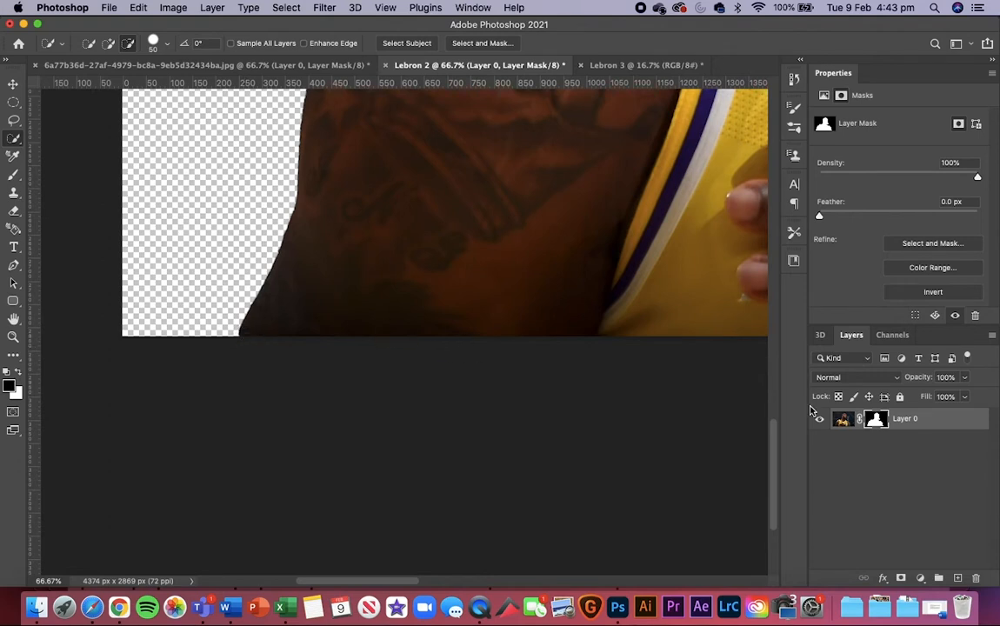
# Step: Paint black on the Lebron 2 layer mask with a 70 px brush to hide the dark fringe above the shoulder beside the jersey strap
pyautogui.click(13, 173)
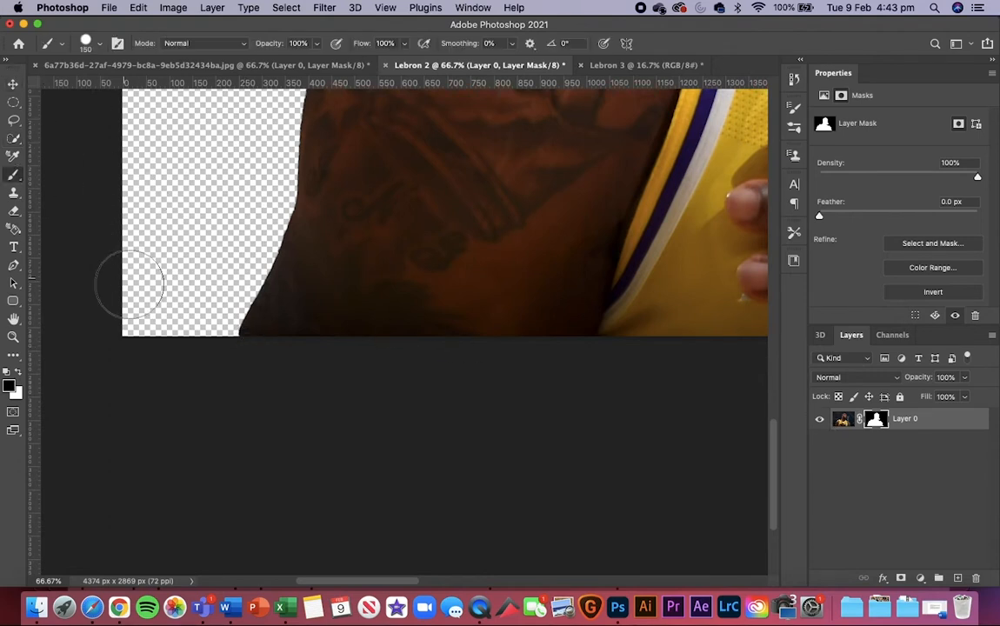
pyautogui.press('x')
pyautogui.press('[')
pyautogui.press('[')
pyautogui.press('[')
pyautogui.press('[')
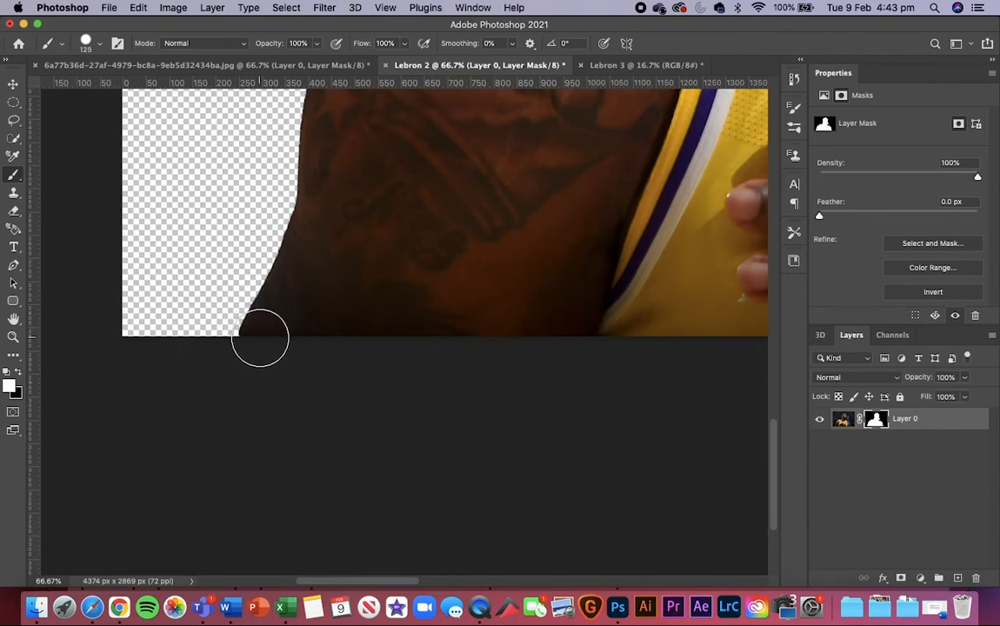
pyautogui.press('[')
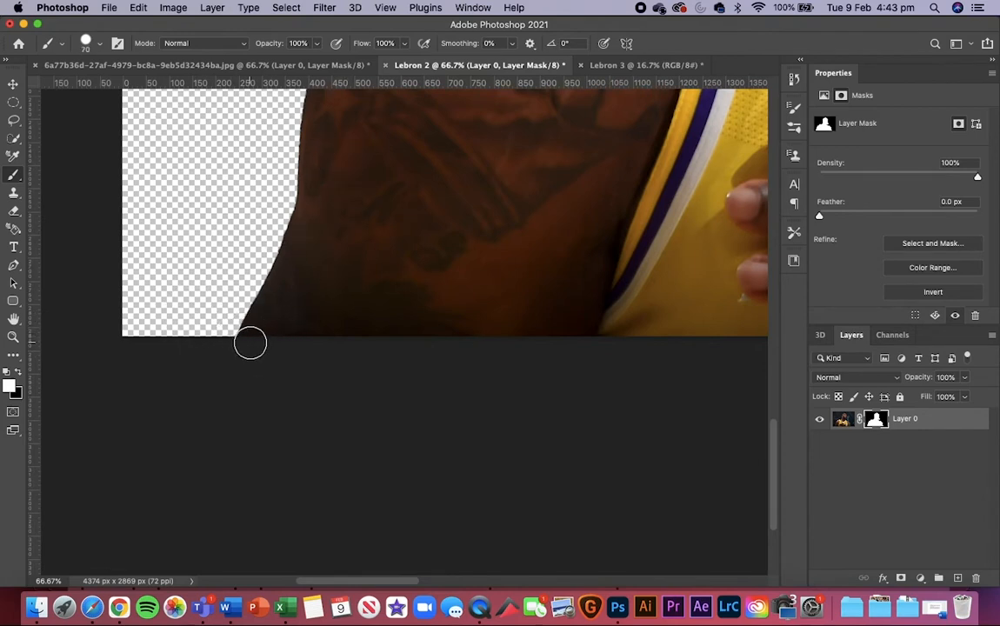
pyautogui.scroll(10, 426, 319)
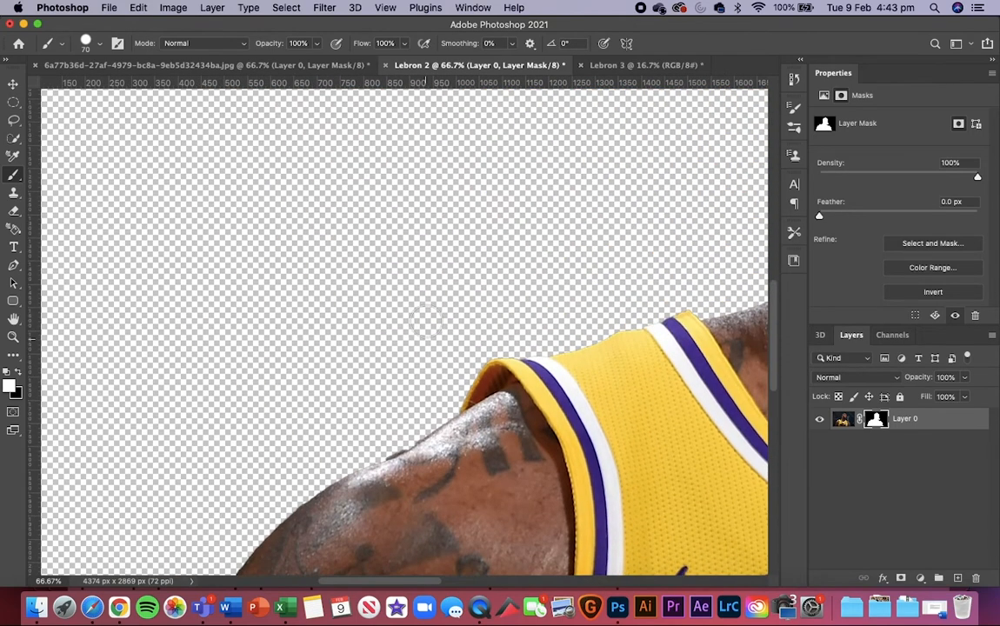
pyautogui.press('x')
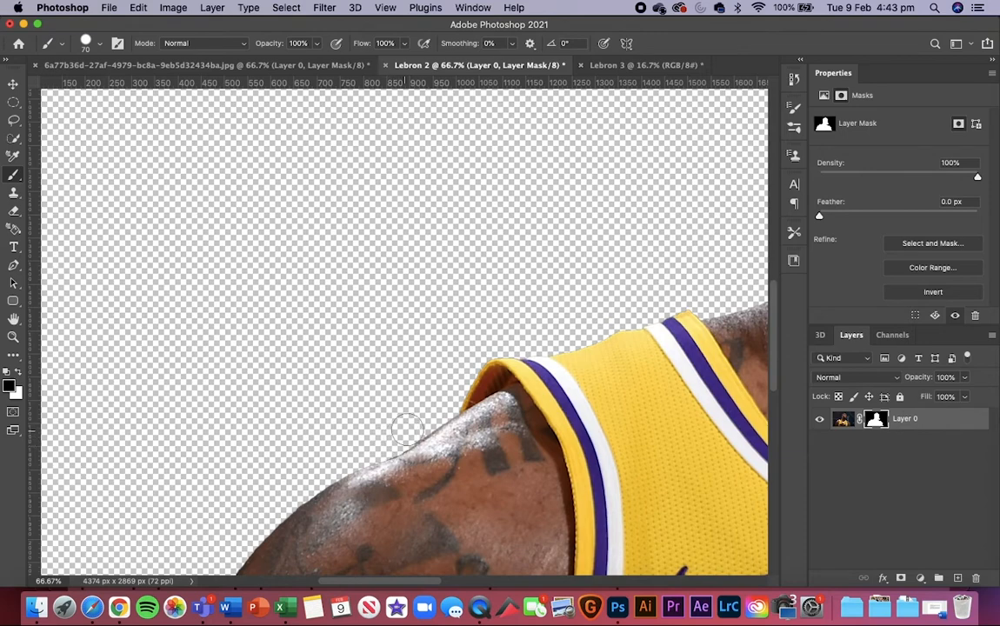
# Step: Check the whole Lebron 2 cutout, and examine the hair and shoulder edges in the first cutout document for comparison
pyautogui.press('super+minus')
pyautogui.press('super+minus')
pyautogui.press('super+minus')
pyautogui.press('super+minus')
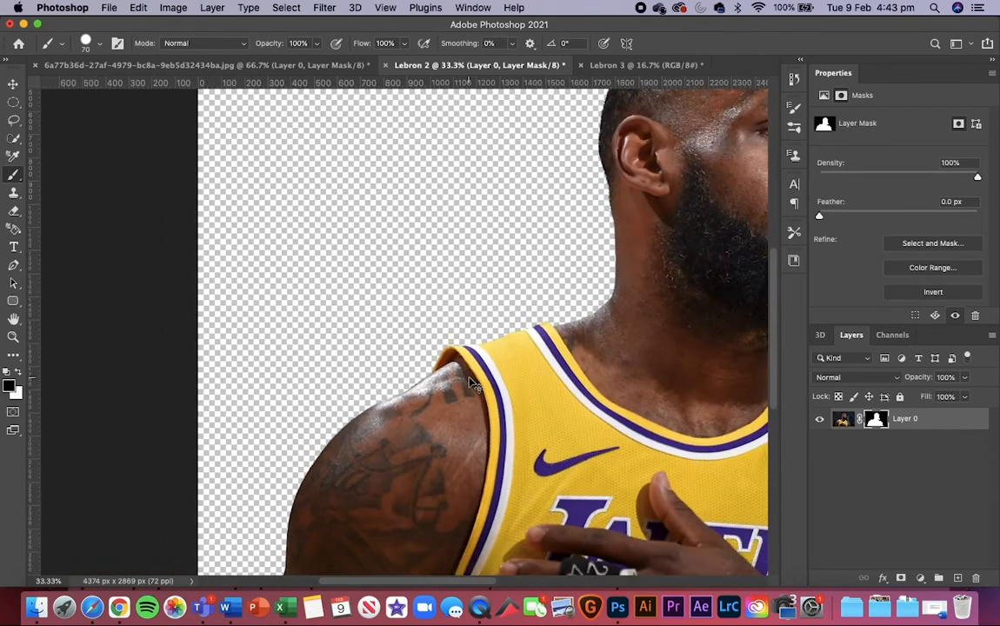
pyautogui.hotkey('ctrl', 'shift', 'Tab')
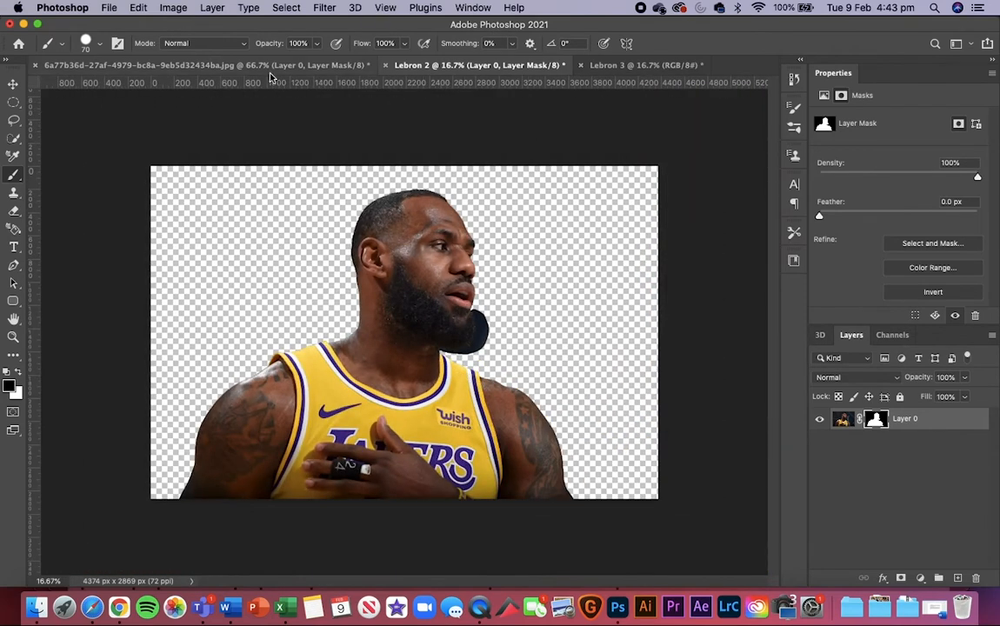
pyautogui.scroll(3, 416, 301)
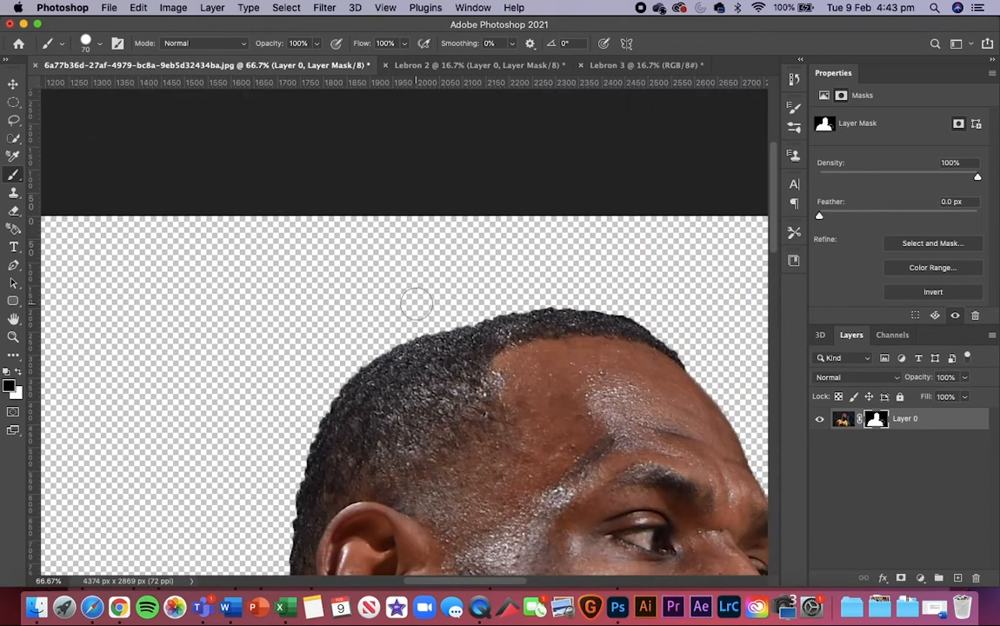
pyautogui.scroll(-12, 416, 301)
pyautogui.scroll(-3, 416, 302)
pyautogui.hscroll(-6, 415, 302)
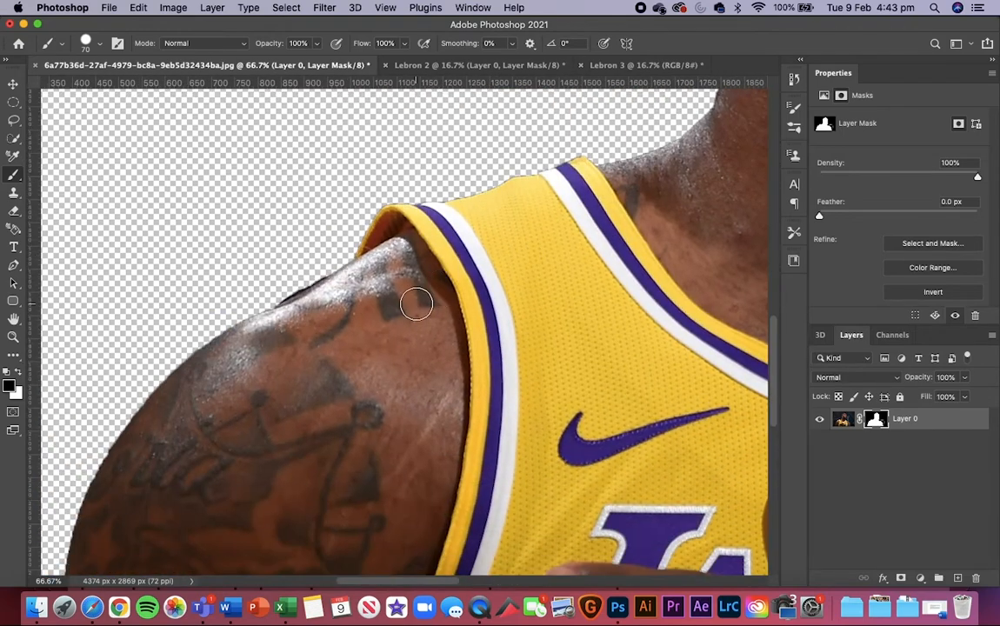
# Step: View the uncut Lebron 3 image, and examine the beard and chin area of the Lebron 2 cutout
pyautogui.click(648, 66)
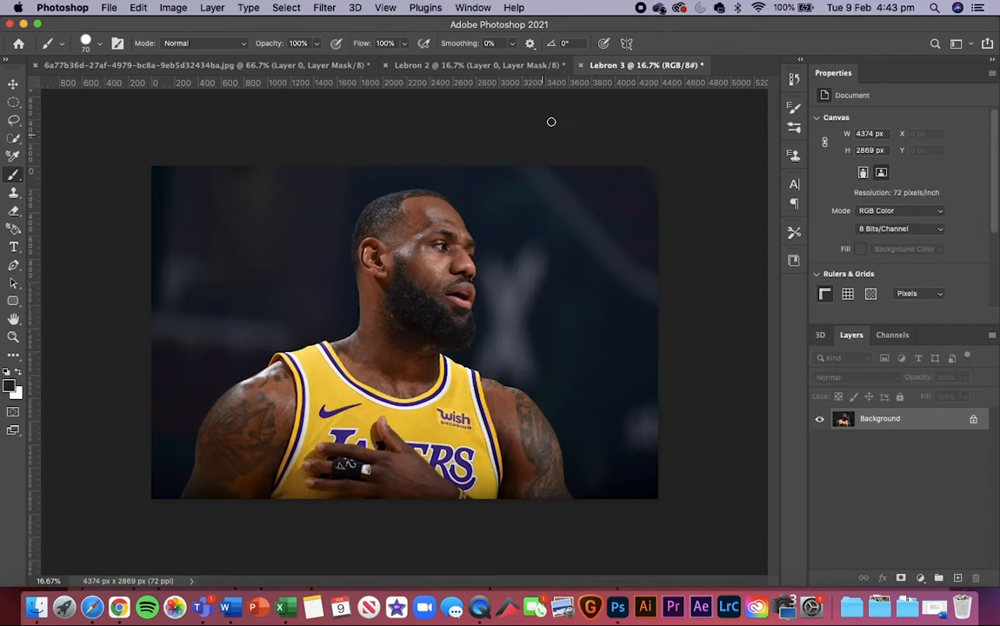
pyautogui.click(452, 68)
pyautogui.press('super+plus')
pyautogui.press('super+plus')
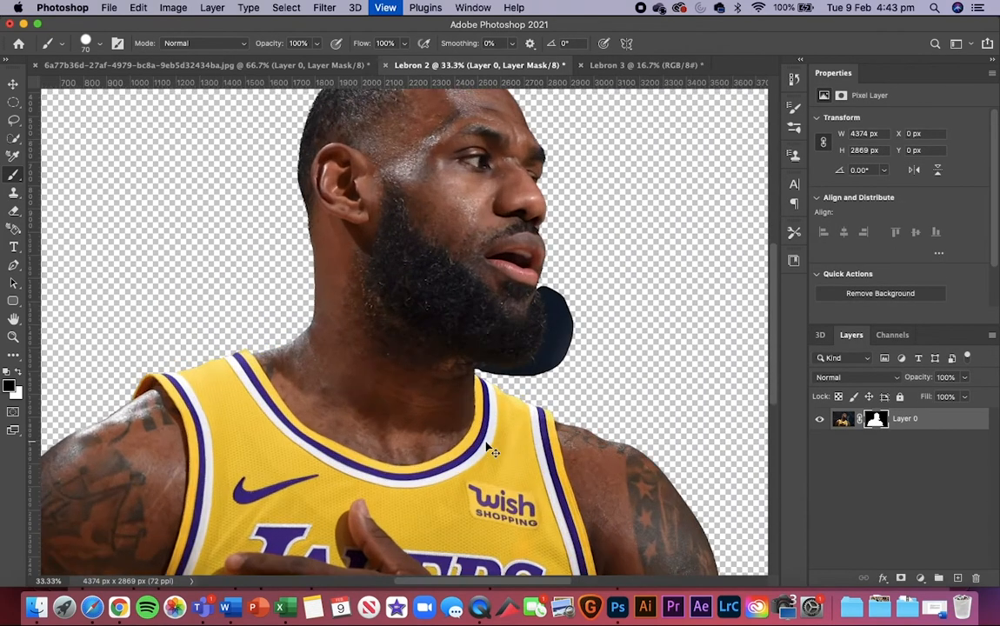
pyautogui.hscroll(2, 486, 442)
pyautogui.press('super+plus')
pyautogui.press('super+plus')
pyautogui.hscroll(2, 486, 441)
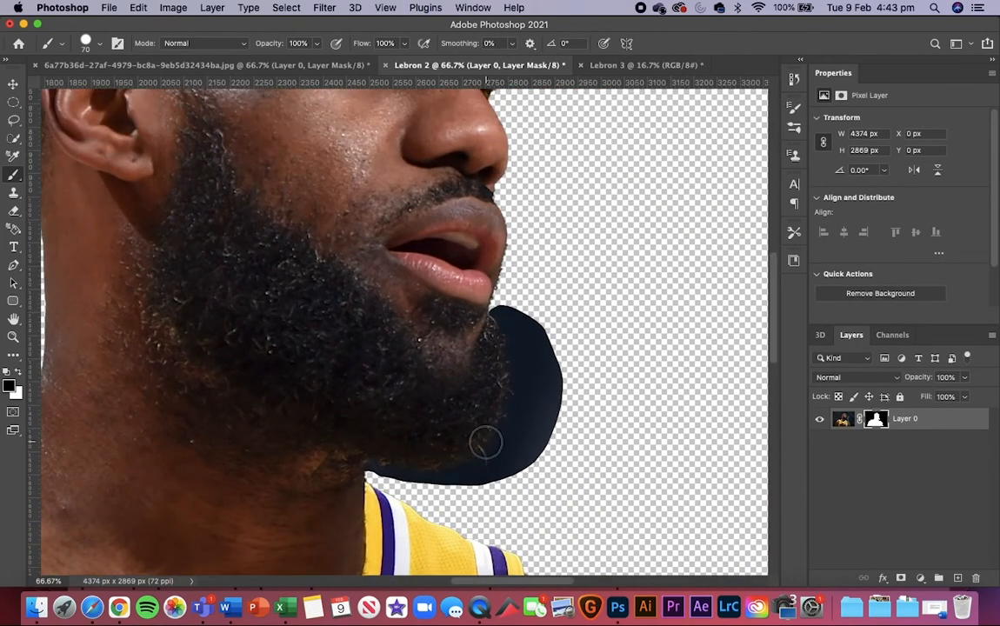
pyautogui.press('super+minus')
pyautogui.press('super+minus')
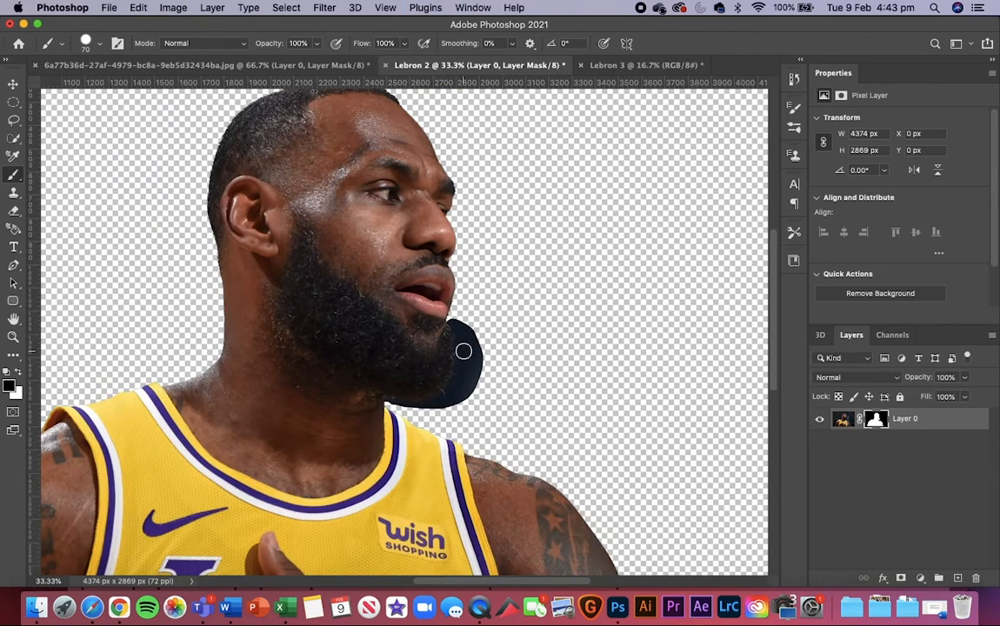
# Step: Examine the beard, jersey strap and shoulder edges in the first cutout document for comparison with Lebron 2
pyautogui.click(200, 65)
pyautogui.scroll(5, 518, 297)
pyautogui.hscroll(15, 509, 291)
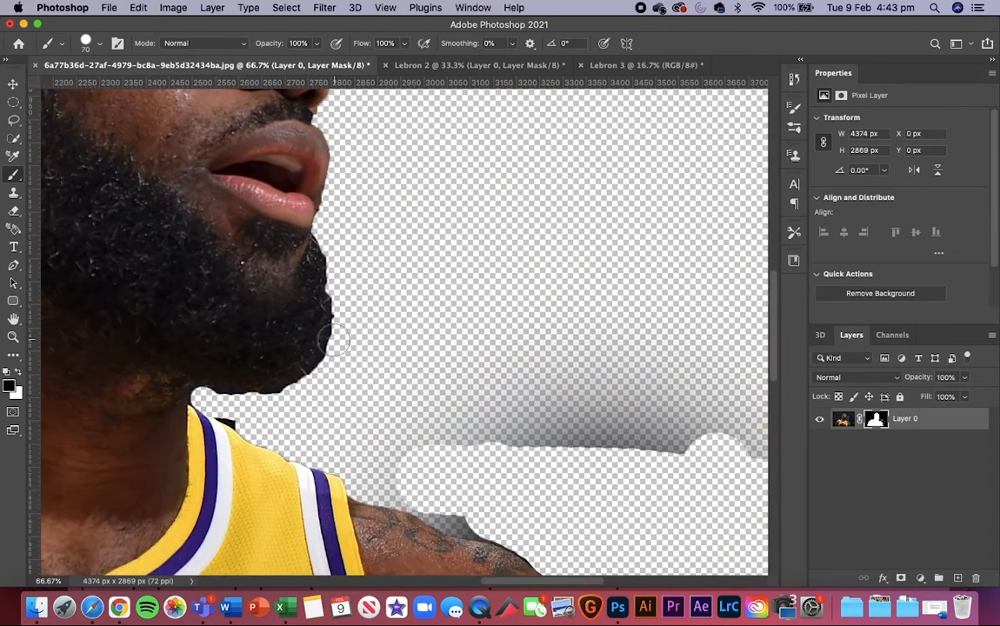
# Step: Open the layer mask of the Lebron 2 cutout in the Select and Mask workspace
pyautogui.click(444, 66)
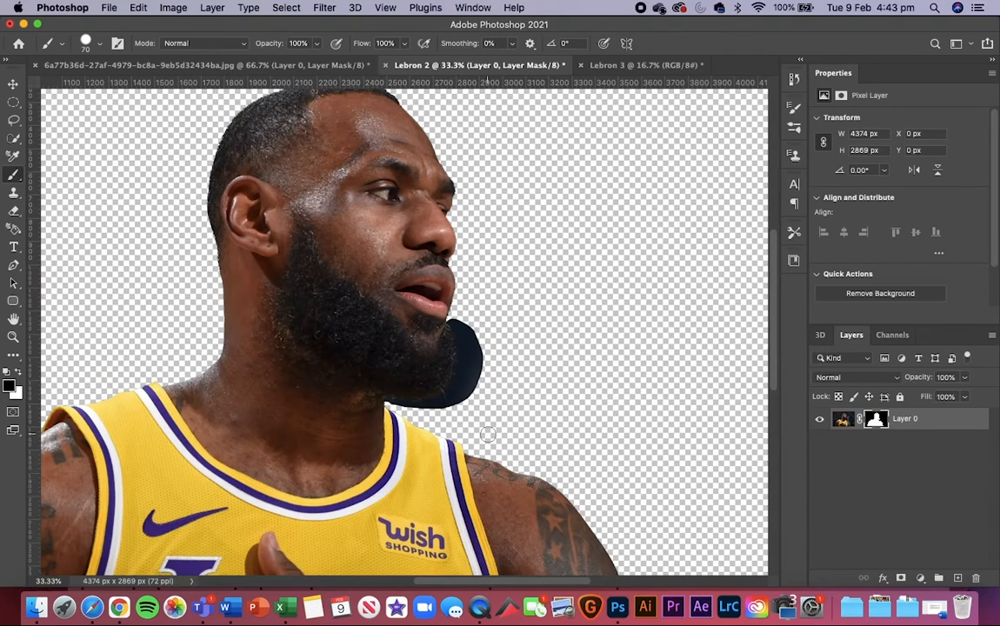
pyautogui.scroll(2, 487, 435)
pyautogui.scroll(-1, 490, 439)
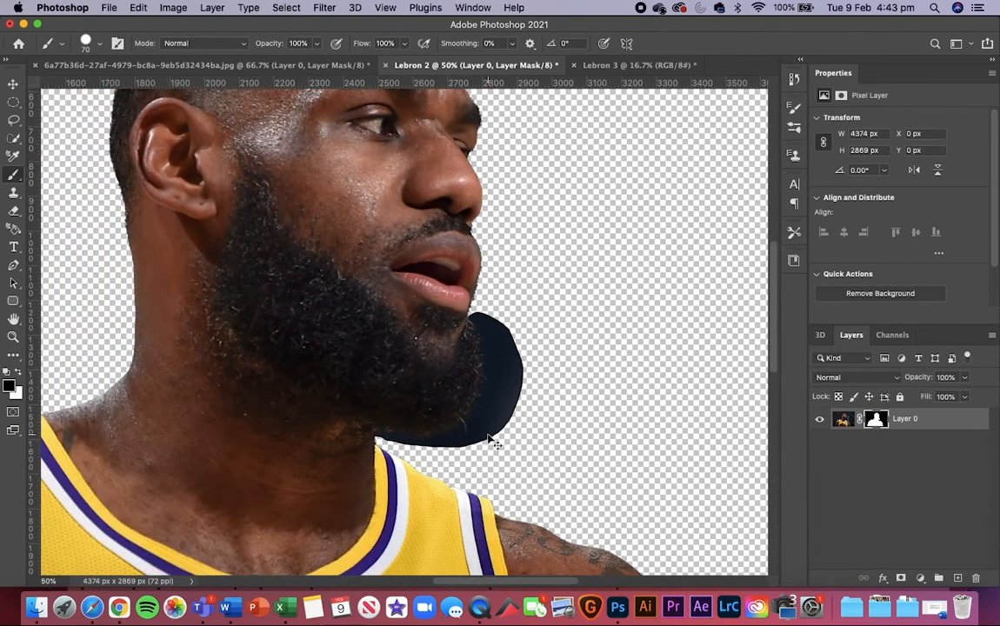
pyautogui.scroll(-1, 487, 439)
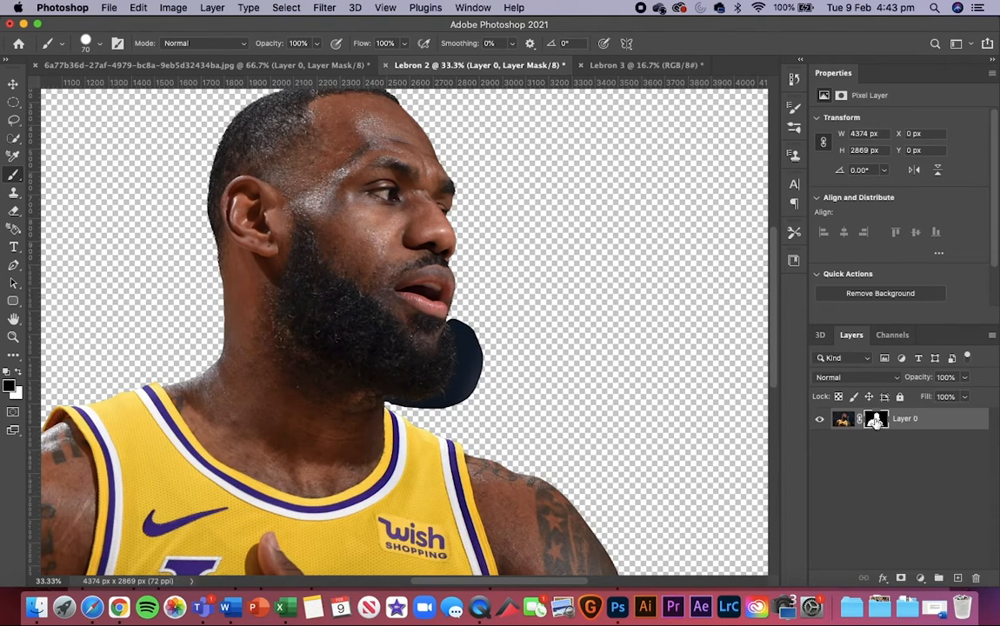
pyautogui.click(13, 121)
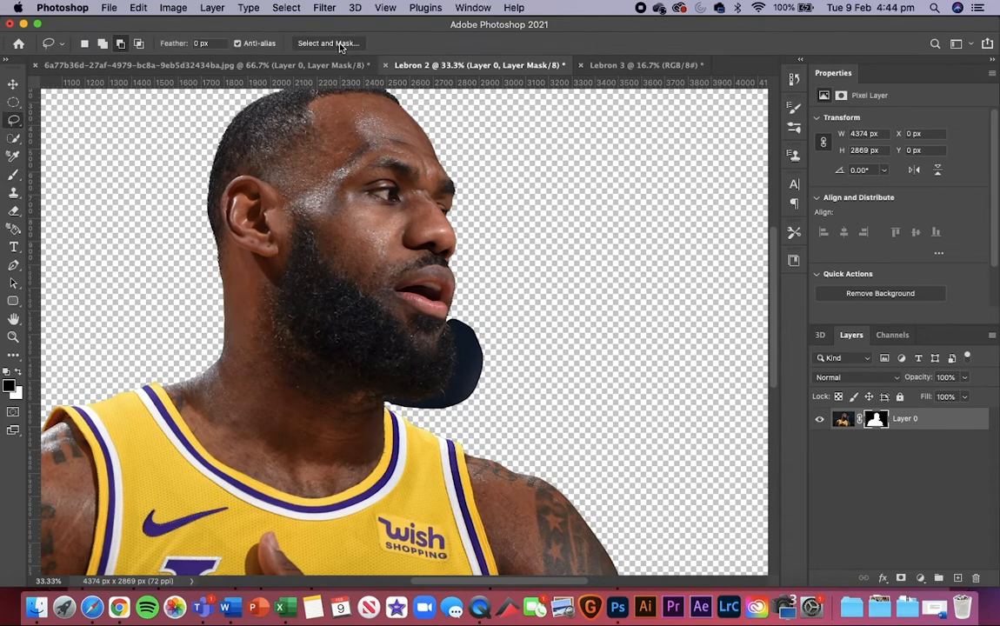
pyautogui.click(286, 11)
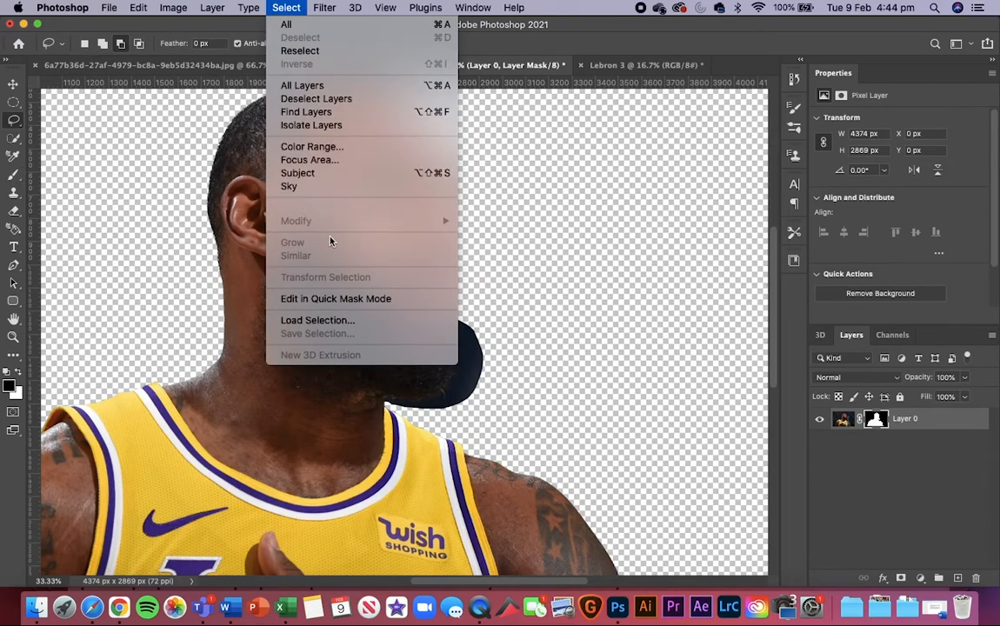
pyautogui.click(119, 156)
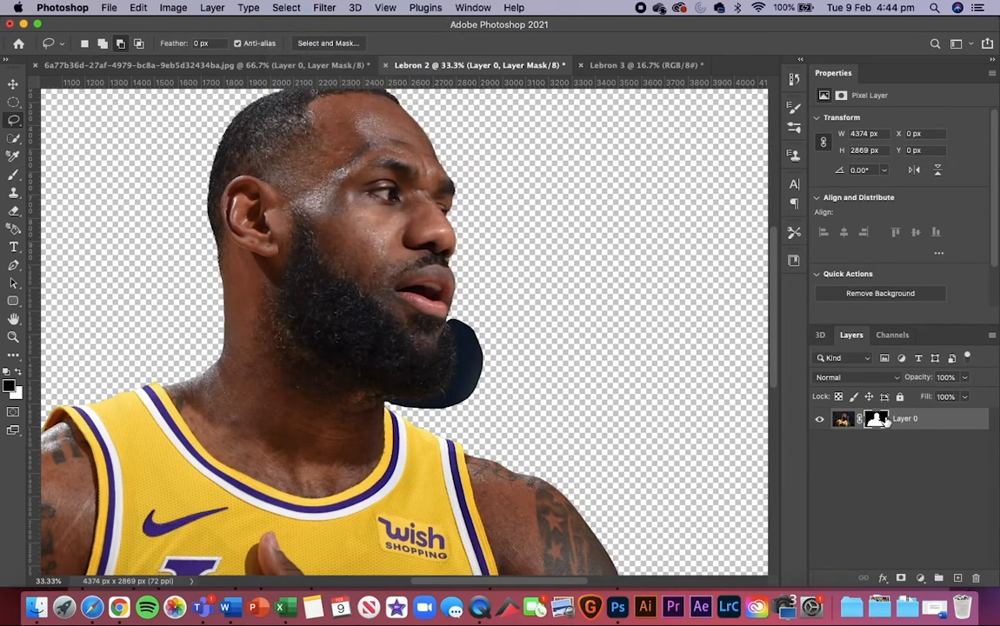
pyautogui.click(878, 420)
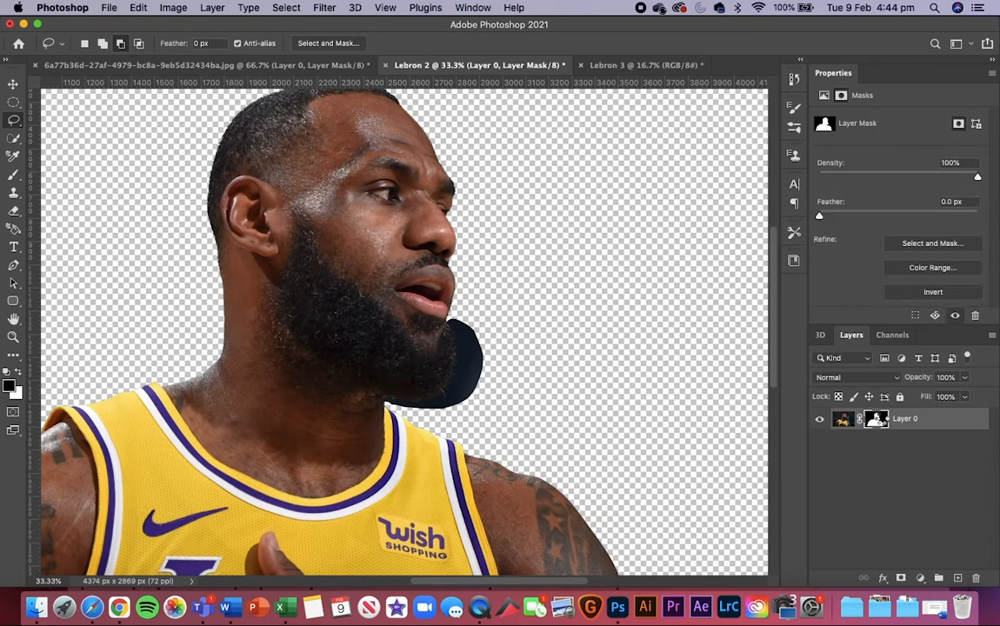
pyautogui.doubleClick(881, 419)
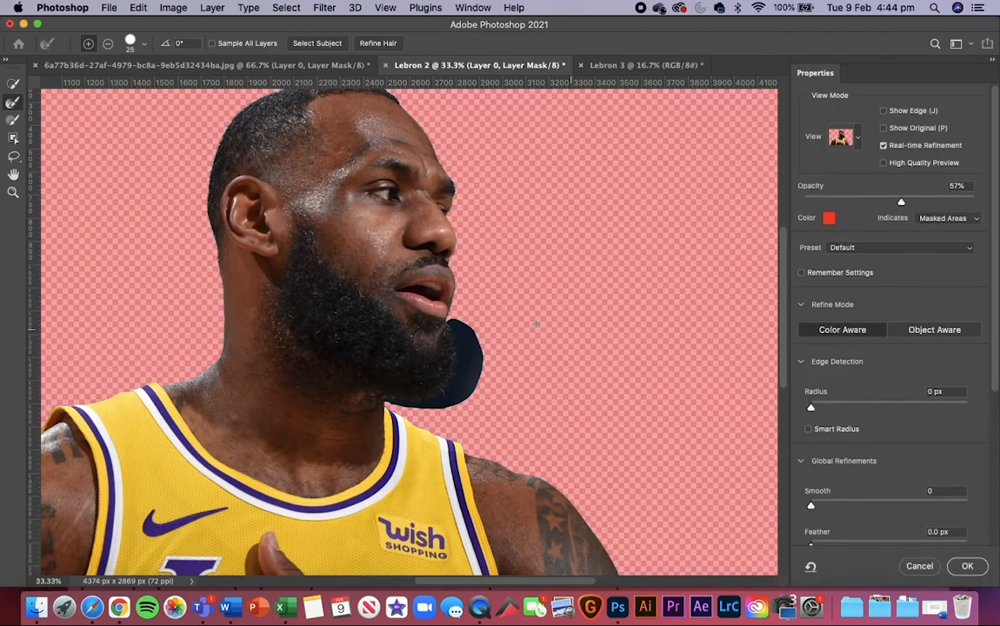
# Step: Activate the Refine Edge Brush with a size of 200 and bring the head and beard into view
pyautogui.click(19, 83)
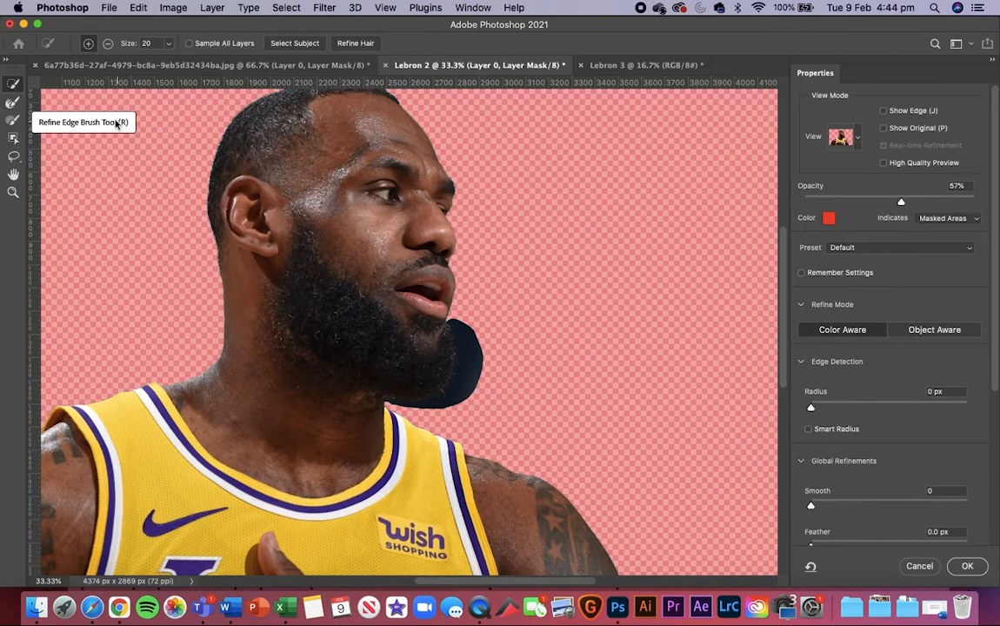
pyautogui.click(12, 105)
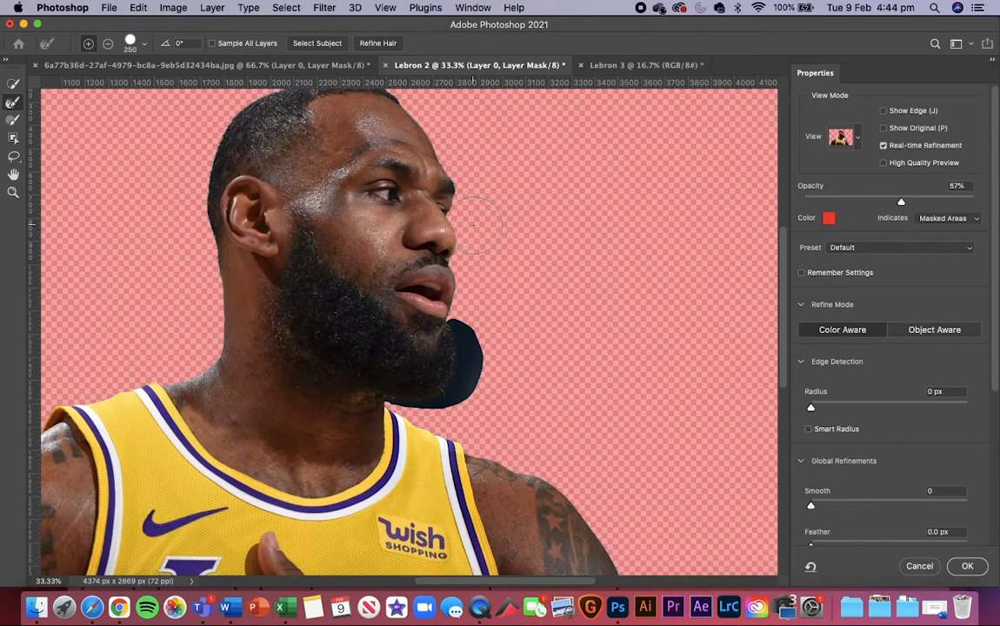
pyautogui.scroll(5, 589, 286)
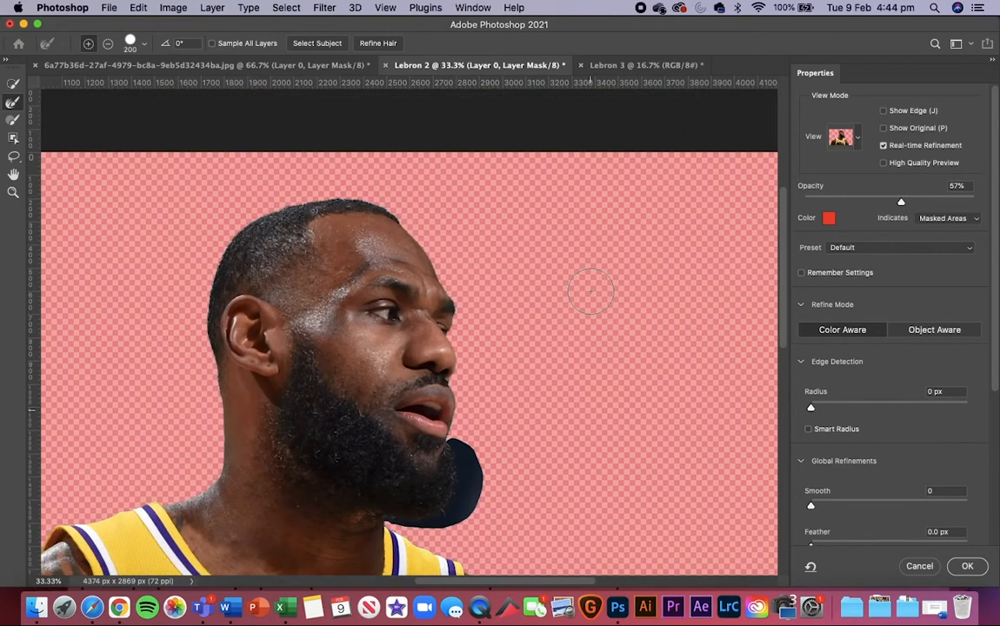
pyautogui.scroll(-3, 589, 286)
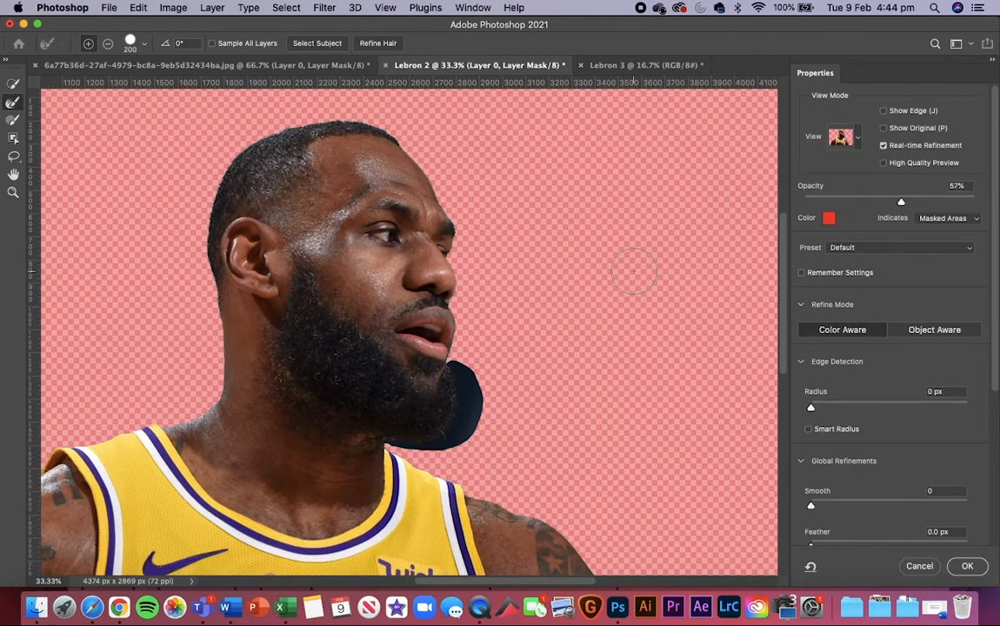
# Step: Preview the cutout in the On Layers view mode and return to the Overlay view mode
pyautogui.click(857, 137)
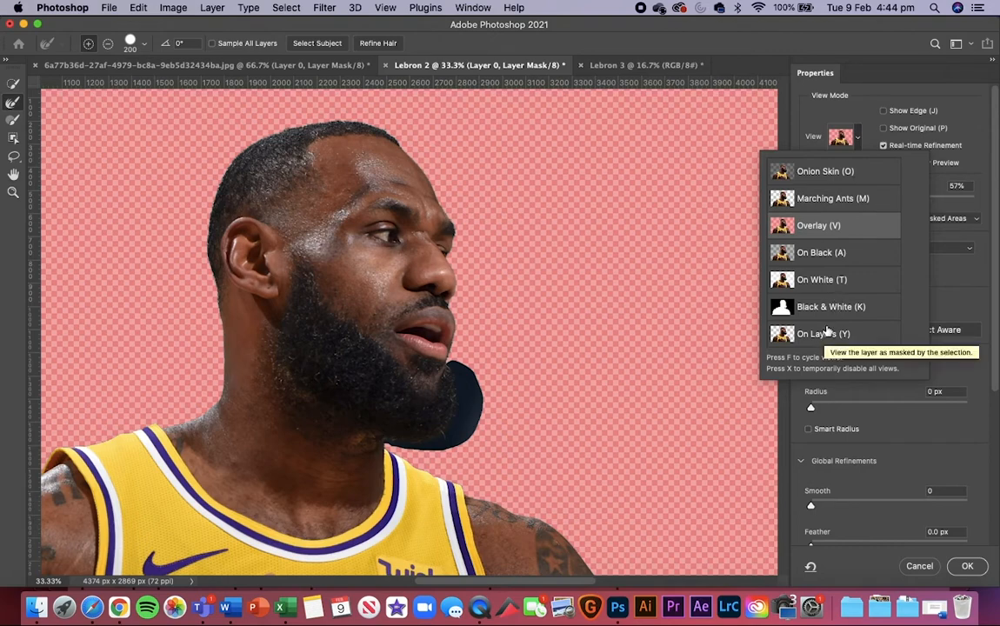
pyautogui.click(742, 112)
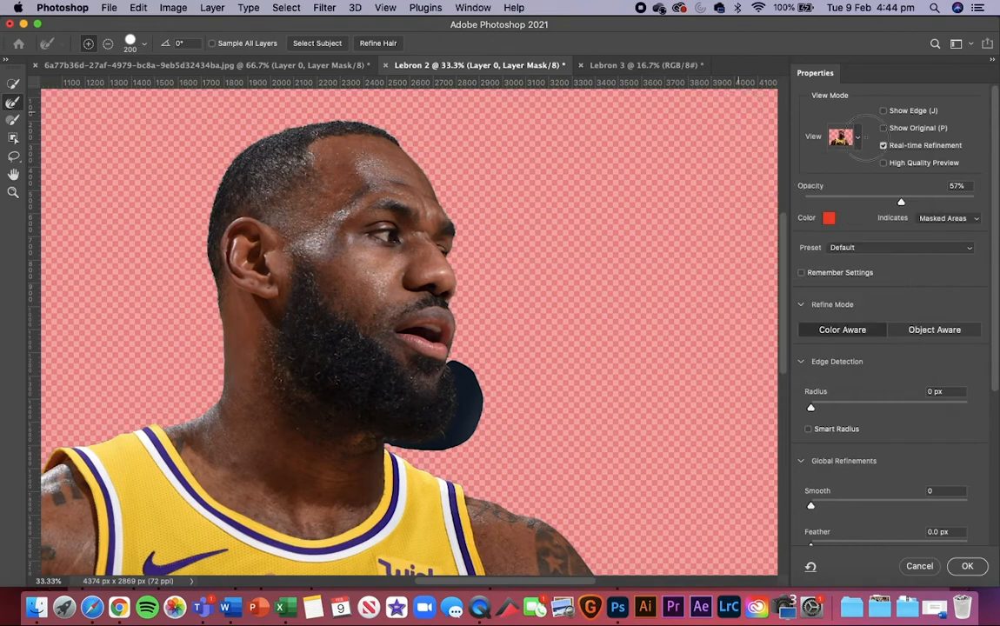
pyautogui.click(859, 138)
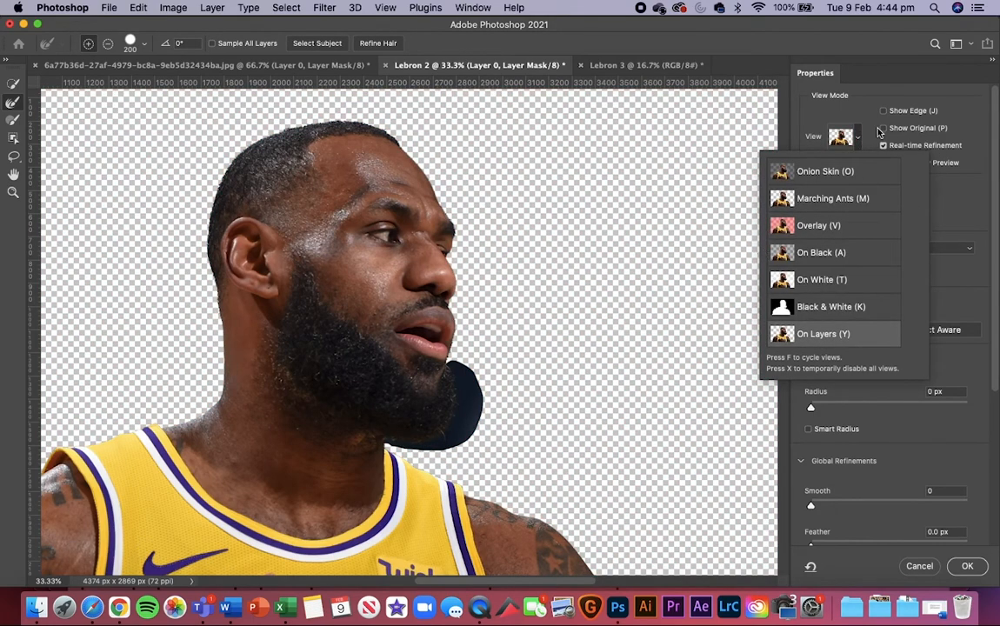
pyautogui.click(872, 119)
pyautogui.press('super+z')
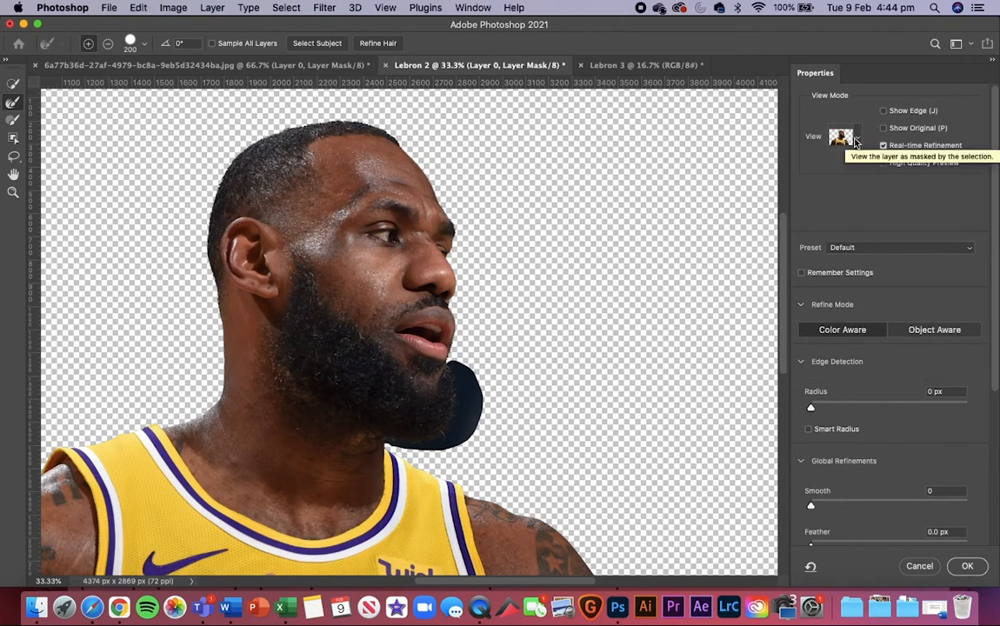
pyautogui.click(856, 138)
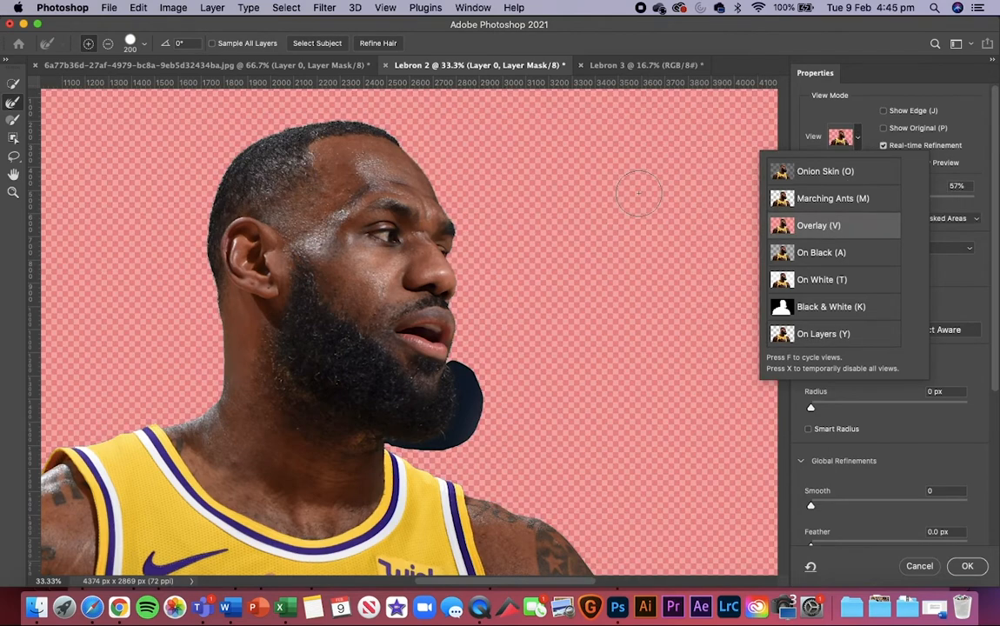
pyautogui.click(867, 144)
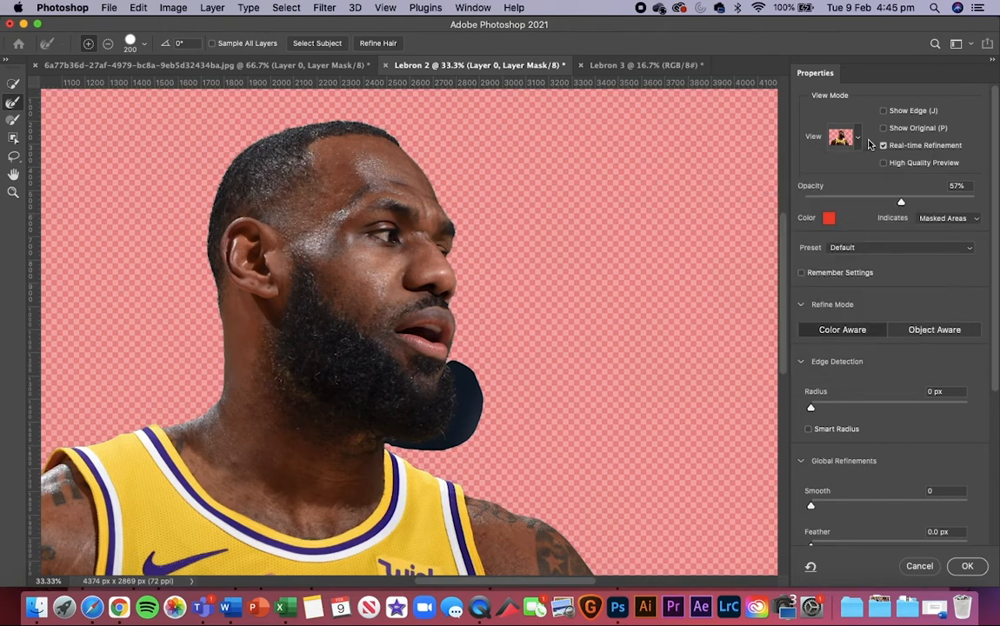
# Step: Open the colour choice for the mask overlay and accept red ff0000
pyautogui.click(828, 218)
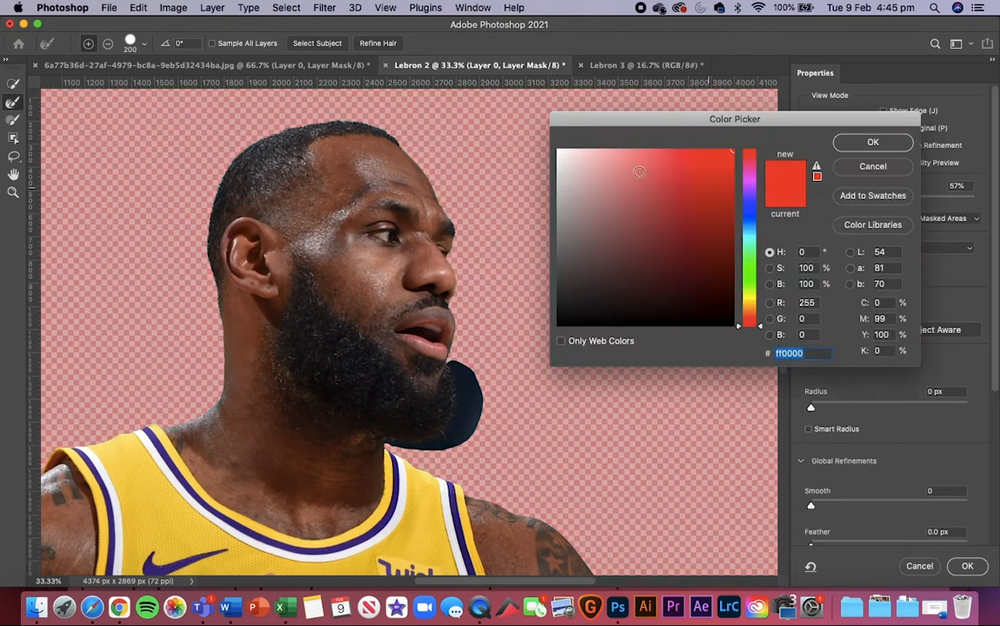
pyautogui.click(639, 171)
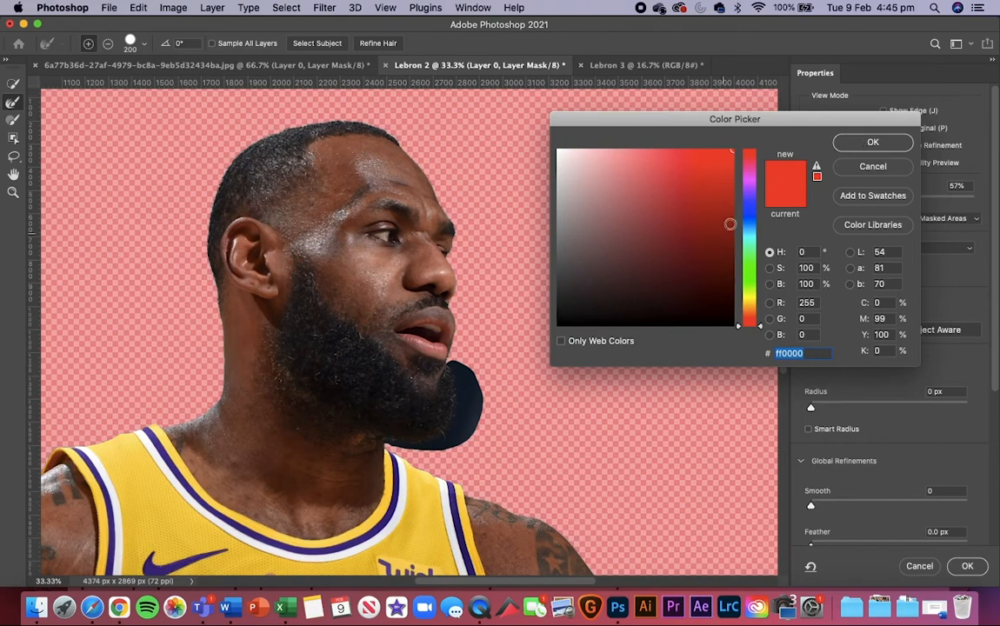
pyautogui.click(867, 142)
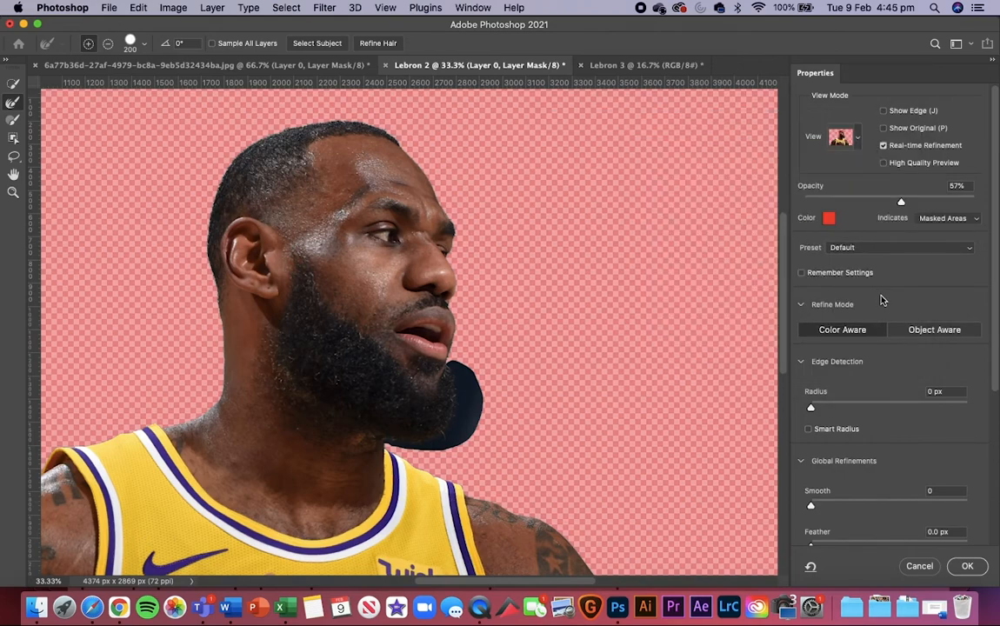
# Step: Try a 43.7 px feather, a smoothing of 100 and a larger edge detection radius, and move the settings back down
pyautogui.scroll(-2, 891, 382)
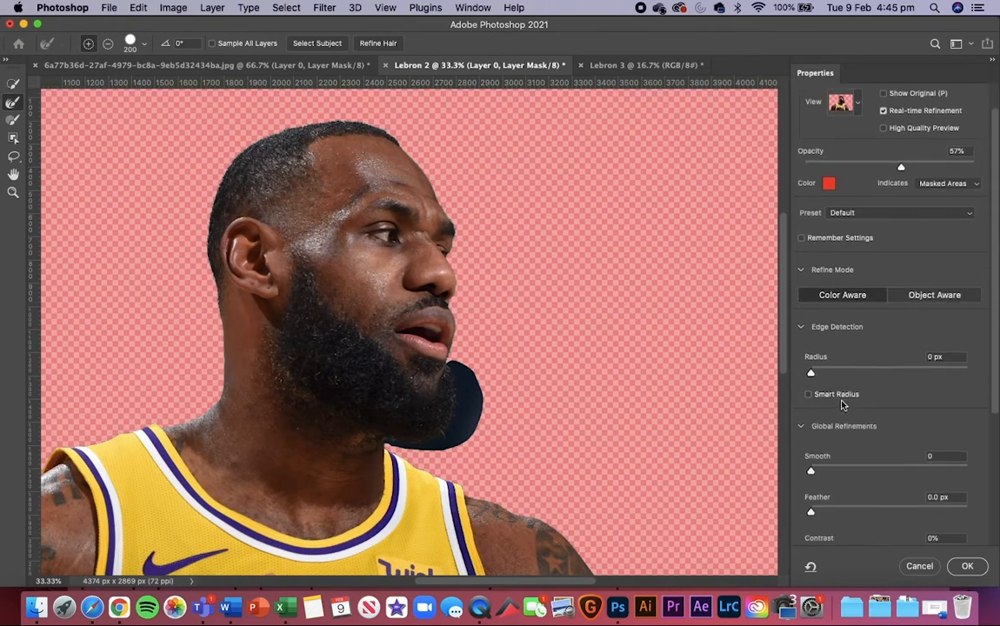
pyautogui.moveTo(811, 513); pyautogui.dragTo(895, 514)
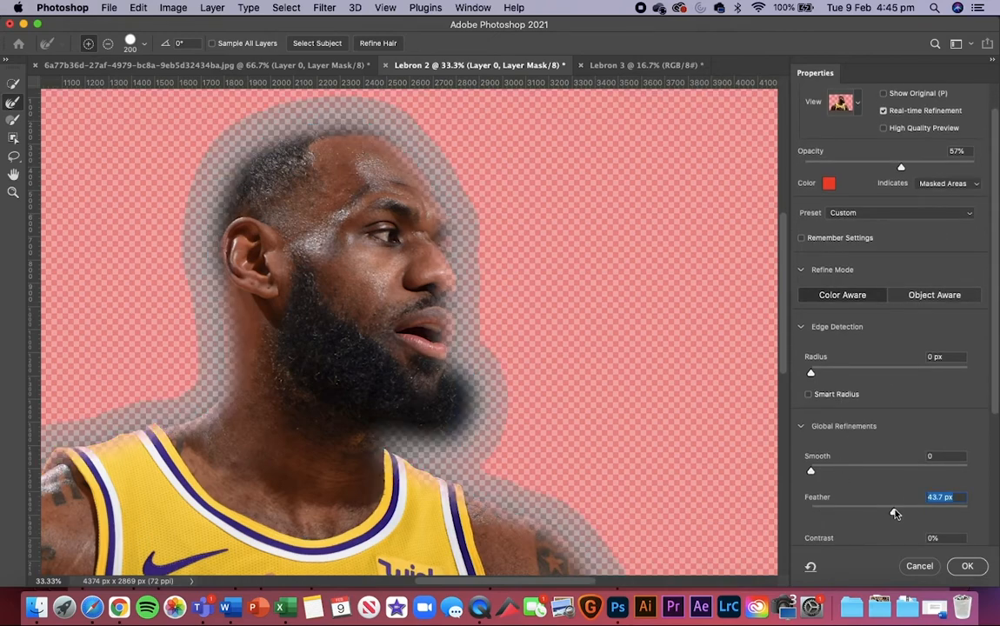
pyautogui.moveTo(895, 513); pyautogui.dragTo(997, 476)
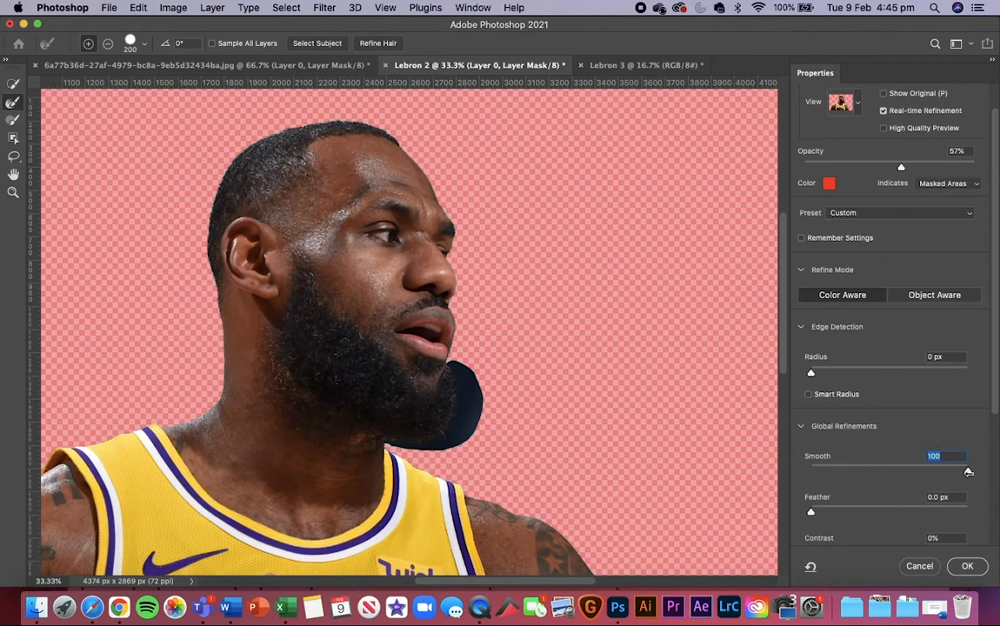
pyautogui.moveTo(966, 470); pyautogui.dragTo(820, 472)
pyautogui.moveTo(811, 373); pyautogui.dragTo(997, 381)
pyautogui.moveTo(805, 372); pyautogui.dragTo(798, 371)
pyautogui.click(808, 328)
pyautogui.click(802, 362)
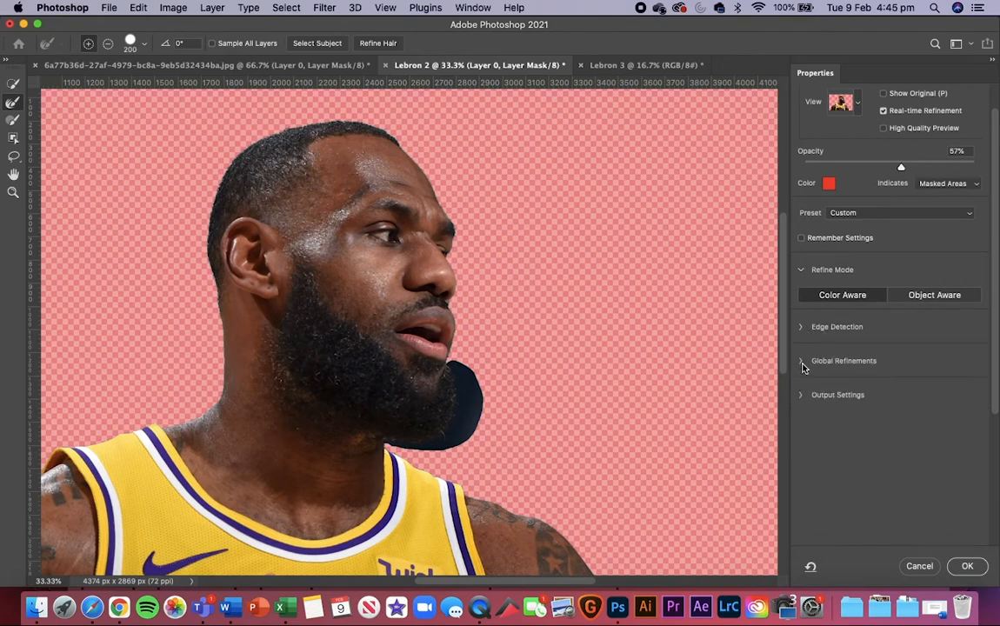
# Step: Brush over the dark patch around the beard and chin with the Refine Edge Brush at size 80
pyautogui.press('super+equal')
pyautogui.press('super+equal')
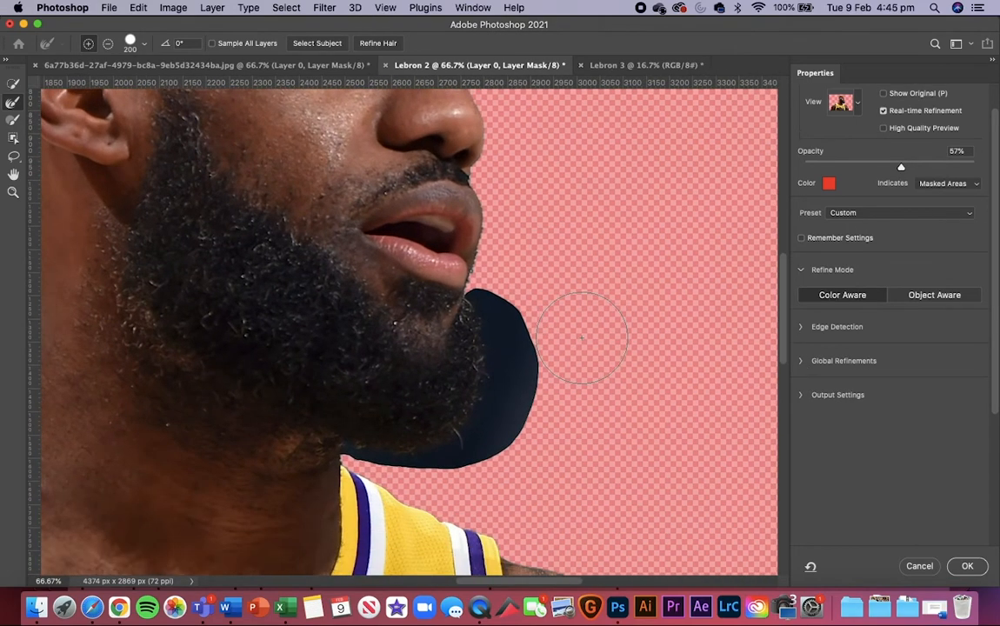
pyautogui.press('[')
pyautogui.press('[')
pyautogui.press('[')
pyautogui.press('[')
pyautogui.moveTo(484, 298)
pyautogui.mouseDown()
pyautogui.moveTo(491, 388)
pyautogui.moveTo(479, 418)
pyautogui.moveTo(444, 448)
pyautogui.moveTo(390, 459)
pyautogui.moveTo(358, 452)
pyautogui.moveTo(438, 467)
pyautogui.moveTo(492, 448)
pyautogui.mouseUp()
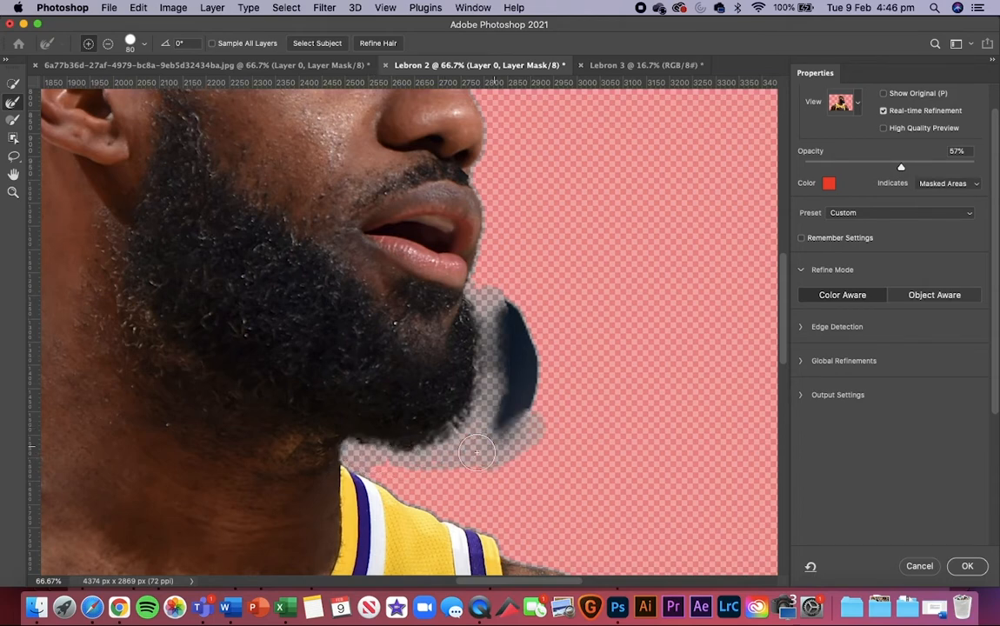
pyautogui.moveTo(546, 405)
pyautogui.mouseDown()
pyautogui.moveTo(524, 442)
pyautogui.moveTo(516, 389)
pyautogui.moveTo(511, 435)
pyautogui.moveTo(538, 338)
pyautogui.moveTo(533, 401)
pyautogui.moveTo(519, 333)
pyautogui.moveTo(514, 358)
pyautogui.moveTo(512, 301)
pyautogui.moveTo(527, 396)
pyautogui.mouseUp()
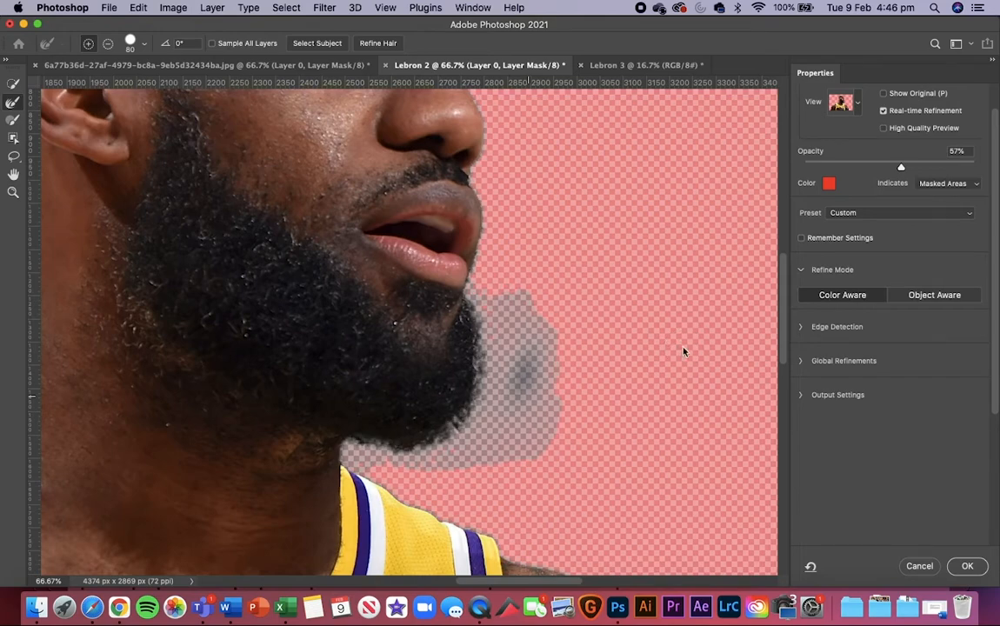
# Step: Check the refined beard edge within the whole cutout and apply the Select and Mask refinement to the layer mask
pyautogui.press('super+minus')
pyautogui.press('super+minus')
pyautogui.press('super+minus')
pyautogui.press('super+minus')
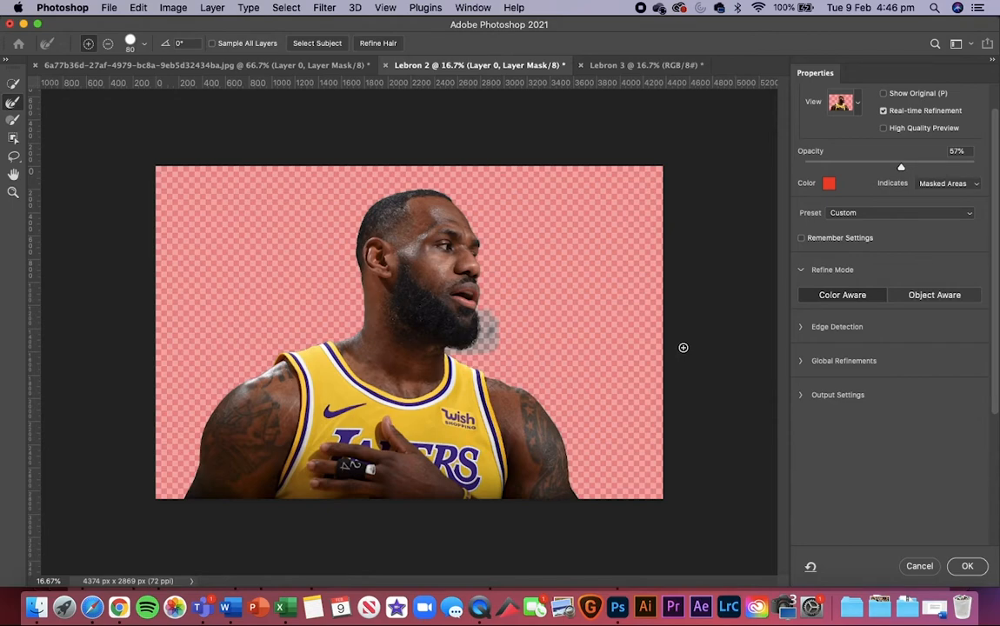
pyautogui.press('super+plus')
pyautogui.press('super+plus')
pyautogui.press('super+plus')
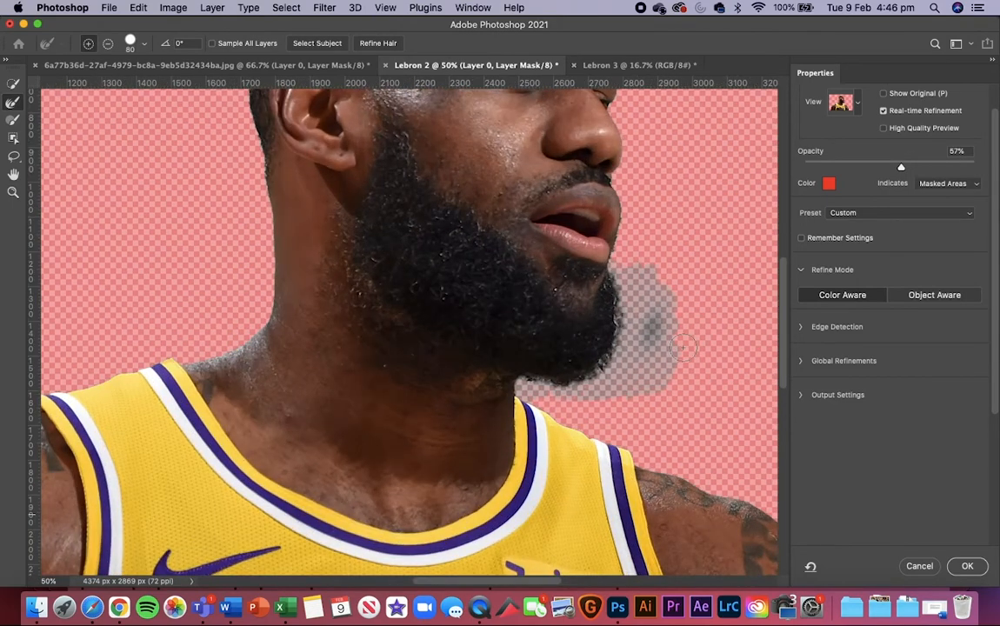
pyautogui.hscroll(2, 683, 348)
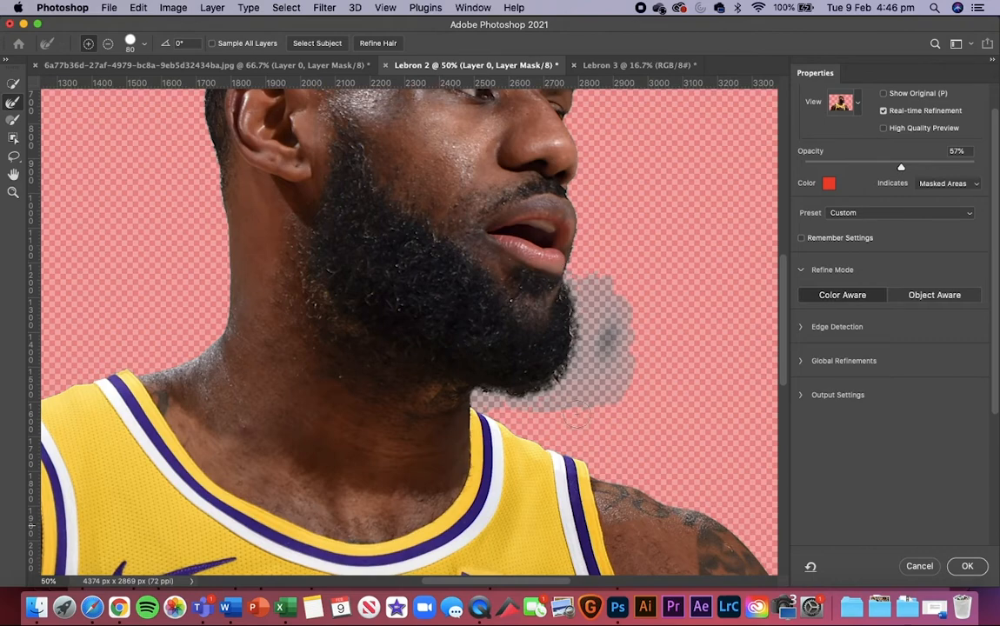
pyautogui.click(967, 567)
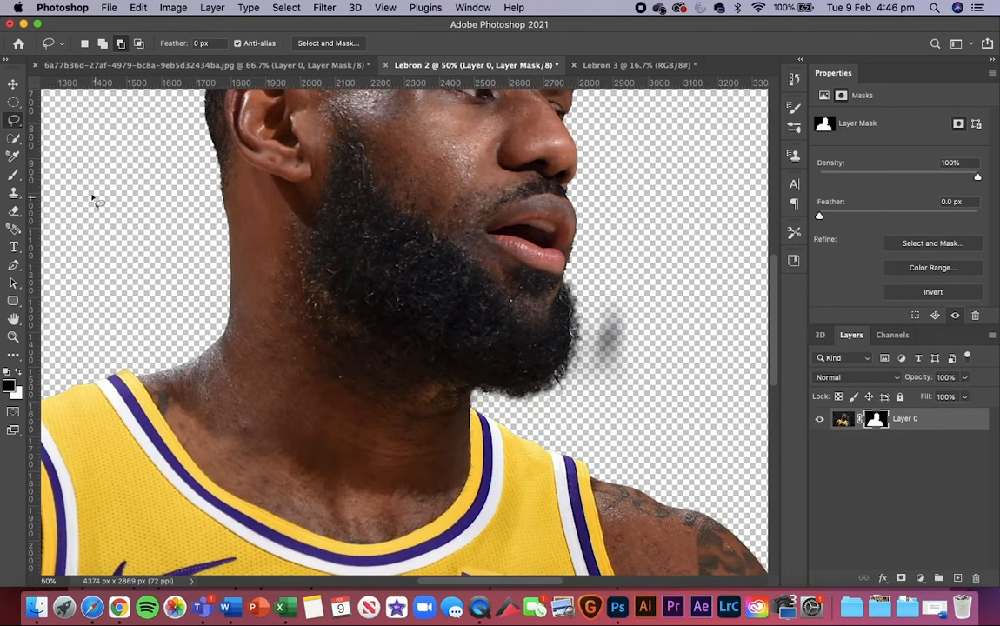
# Step: Paint black on the Lebron 2 layer mask with the 70 px brush to hide the grey smudge beside the chin
pyautogui.click(12, 173)
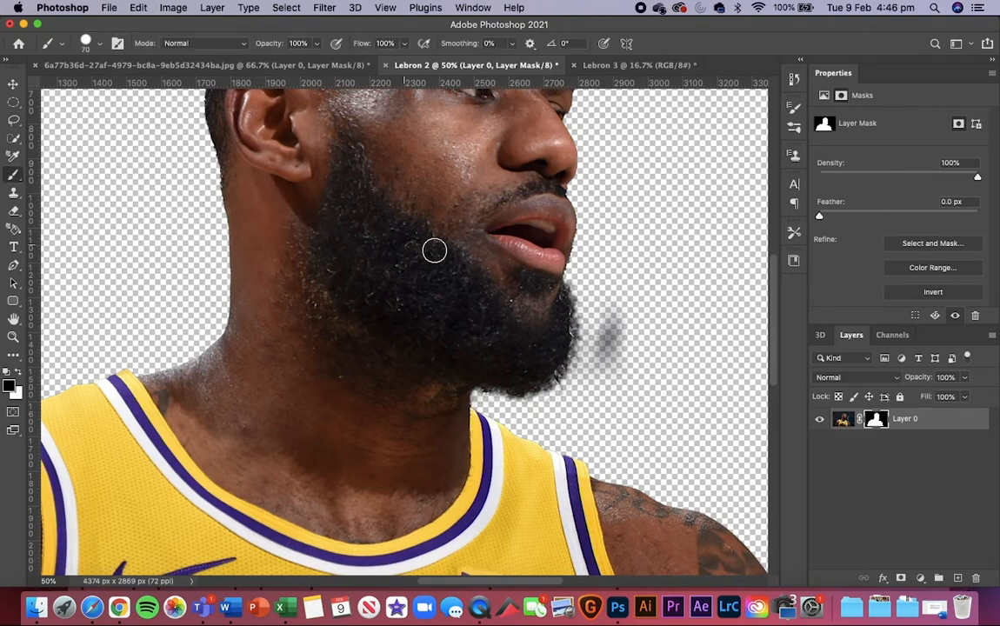
pyautogui.moveTo(615, 311); pyautogui.dragTo(599, 353)
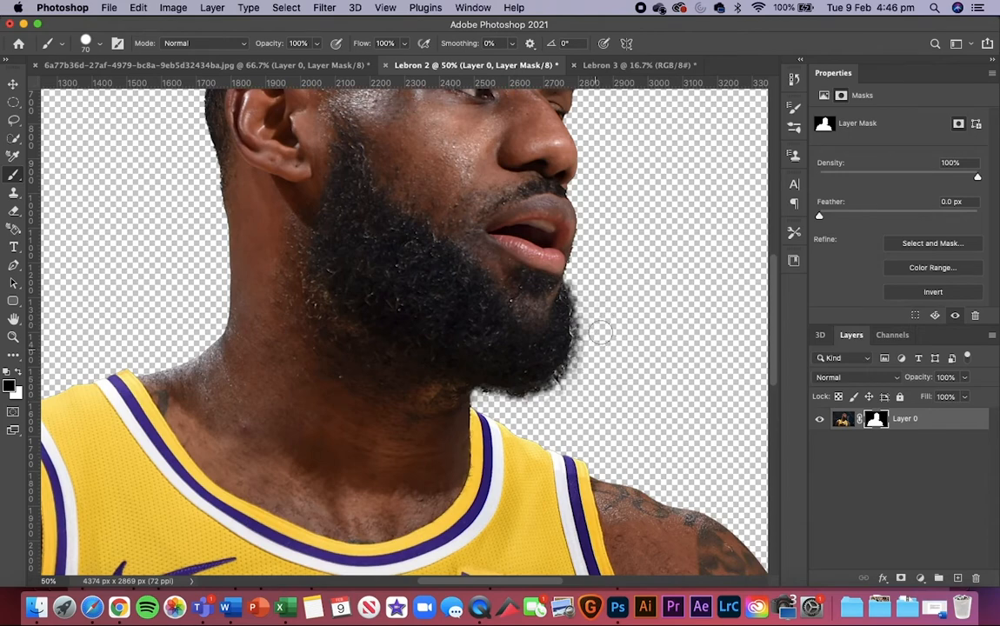
pyautogui.press('super+minus')
# Step: Compare the finished Lebron 2 cutout with the original Lebron 3 photo, ending on the Lebron 3 document
pyautogui.press('super+minus')
pyautogui.press('super+minus')
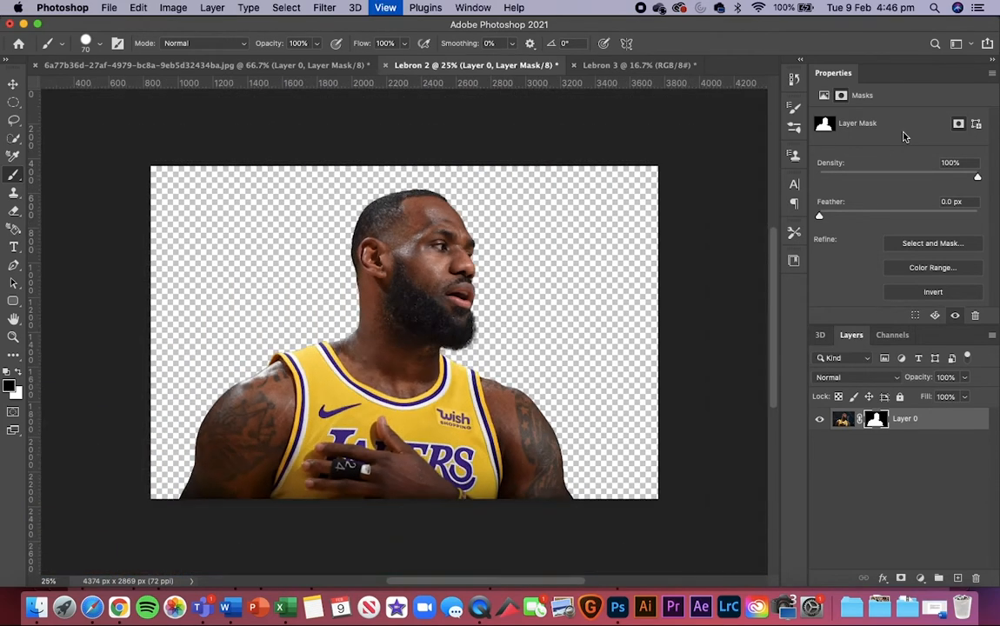
pyautogui.press('super+plus')
pyautogui.press('super+minus')
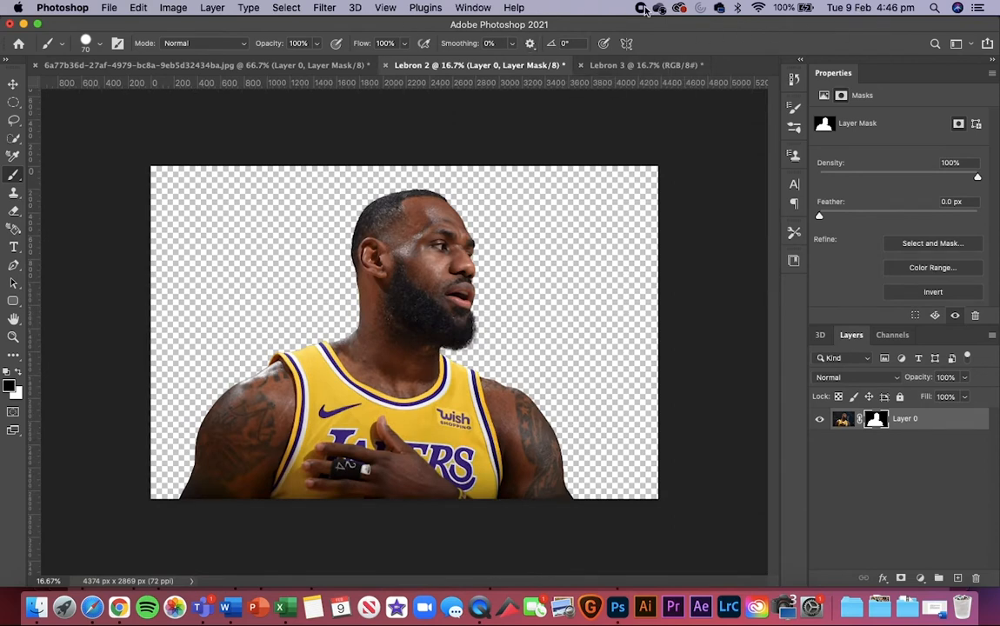
pyautogui.click(605, 67)
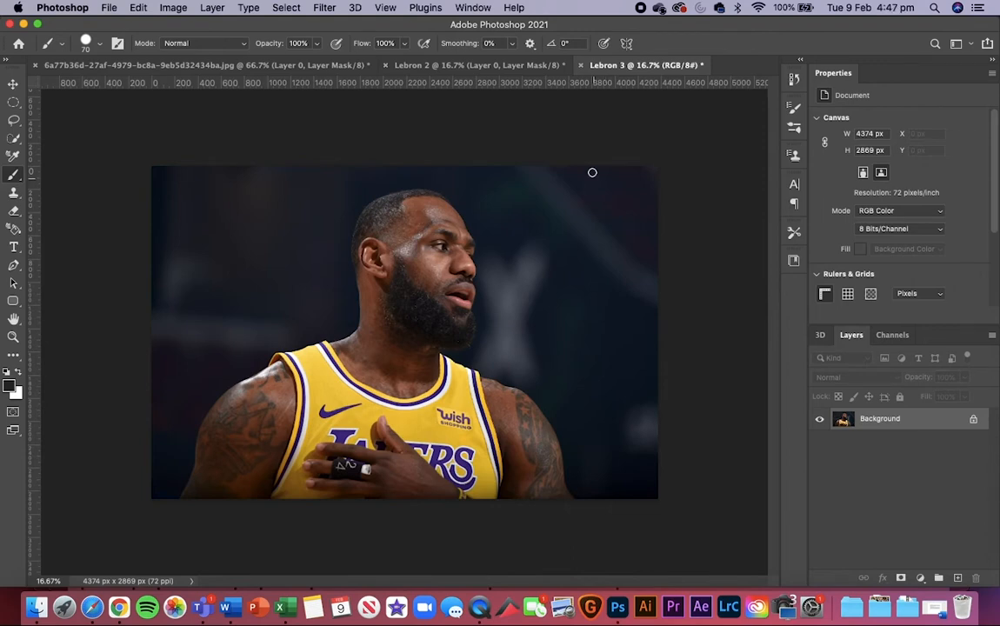
pyautogui.click(456, 65)
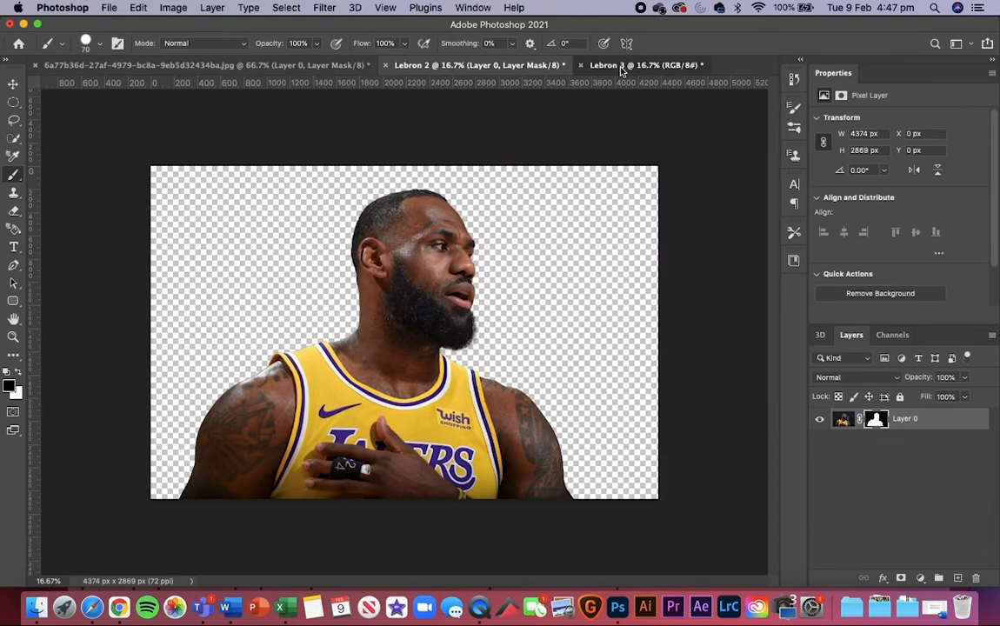
pyautogui.click(622, 68)
pyautogui.click(509, 66)
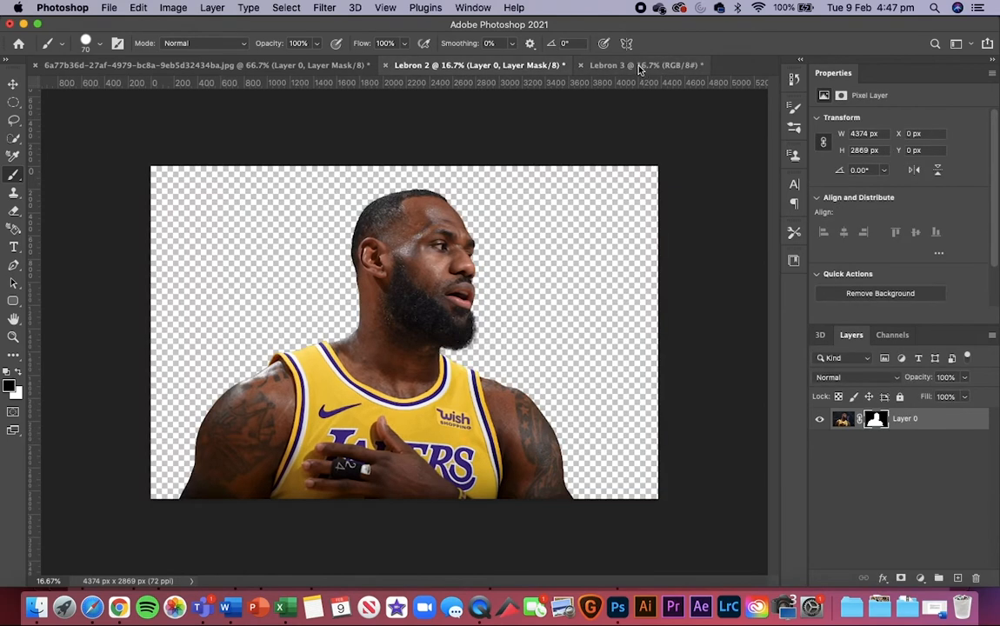
pyautogui.click(639, 68)
pyautogui.click(465, 65)
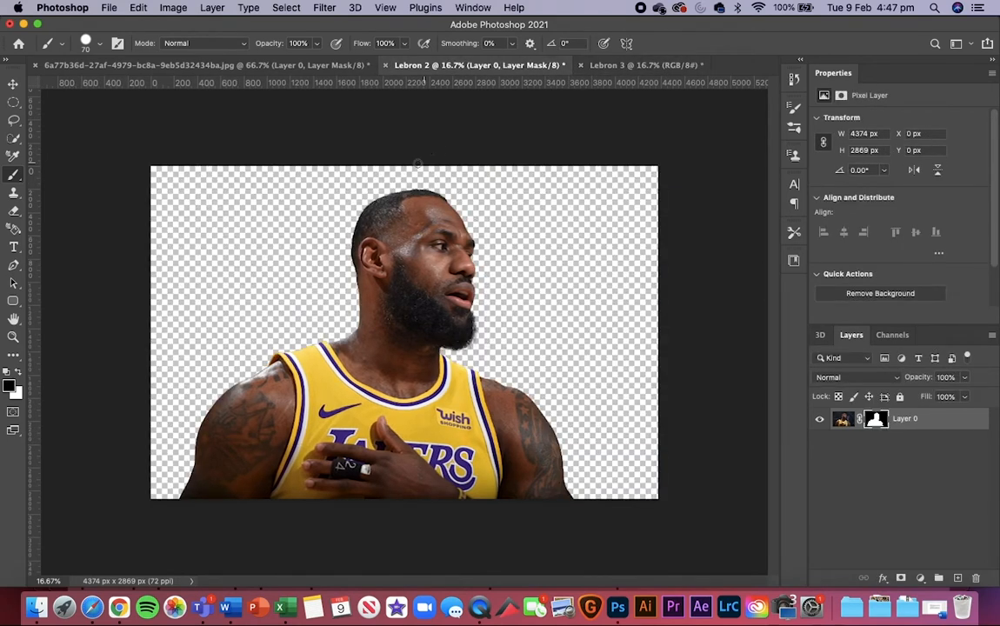
pyautogui.click(612, 66)
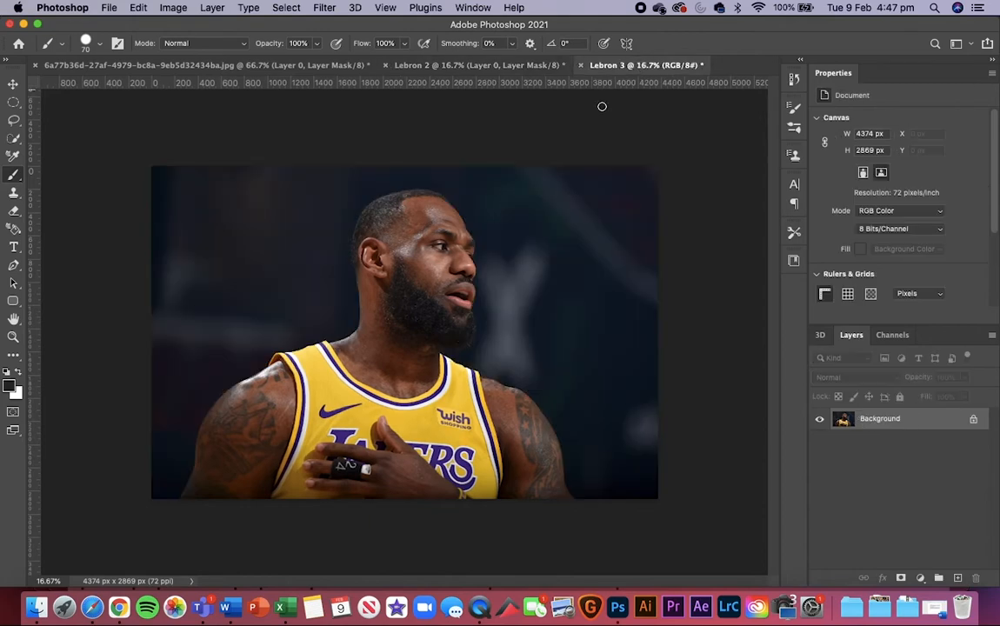
# Step: Examine the player's outline in the Lebron 3 photo at 50% zoom, from the head down to the tattooed arm
pyautogui.press('super+equal')
pyautogui.press('super+equal')
pyautogui.press('super+equal')
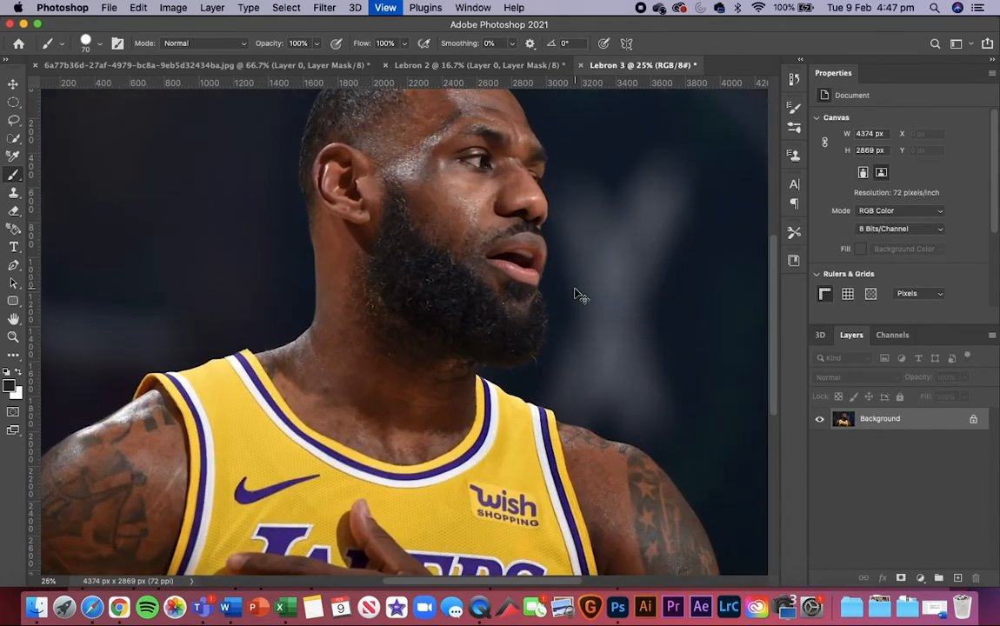
pyautogui.scroll(3, 574, 286)
pyautogui.hscroll(-2, 574, 286)
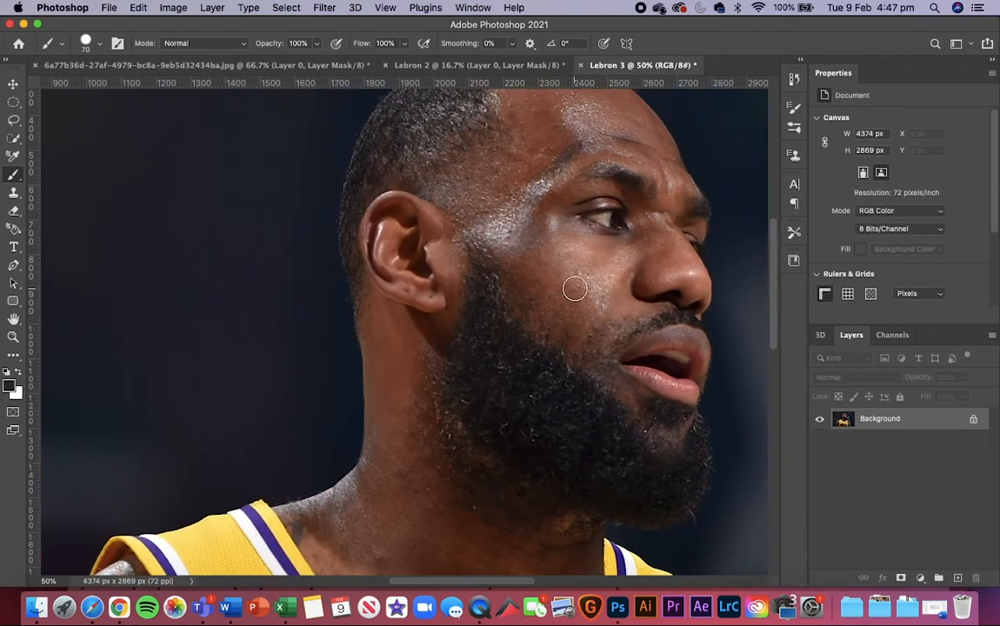
pyautogui.click(14, 84)
pyautogui.scroll(5, 292, 296)
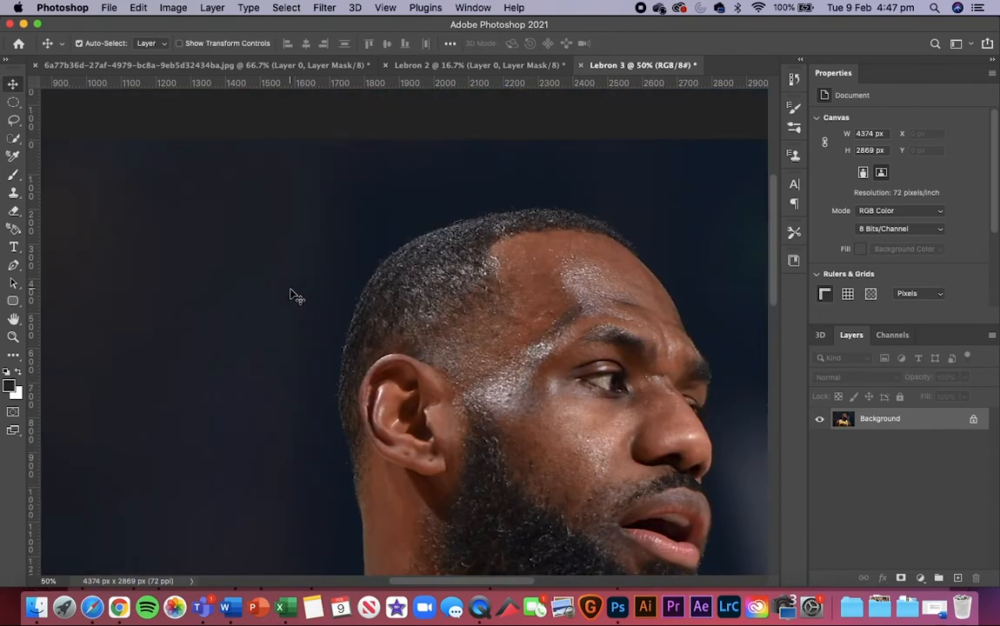
pyautogui.scroll(-15, 292, 296)
pyautogui.hscroll(-8, 292, 296)
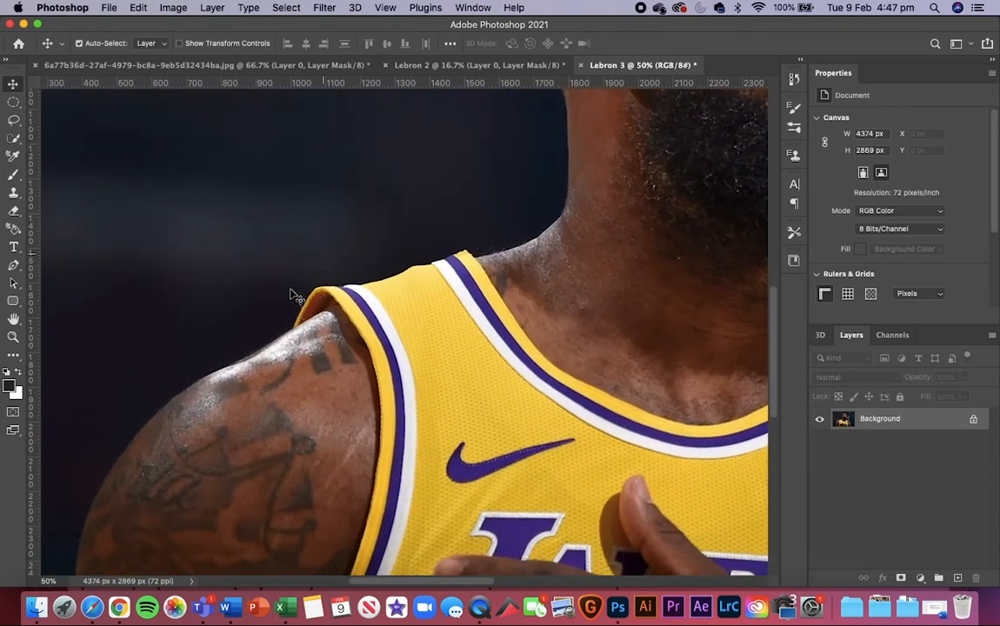
pyautogui.scroll(-8, 292, 295)
pyautogui.hscroll(-6, 292, 296)
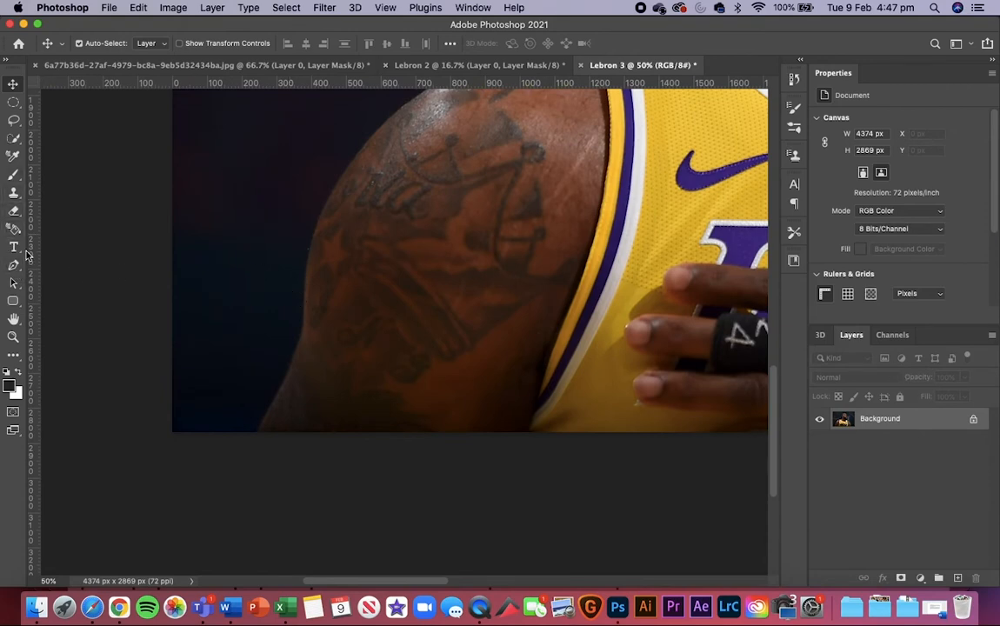
# Step: Start a Pen tool path where the outer edge of the tattooed arm meets the photo's lower border
pyautogui.press('p')
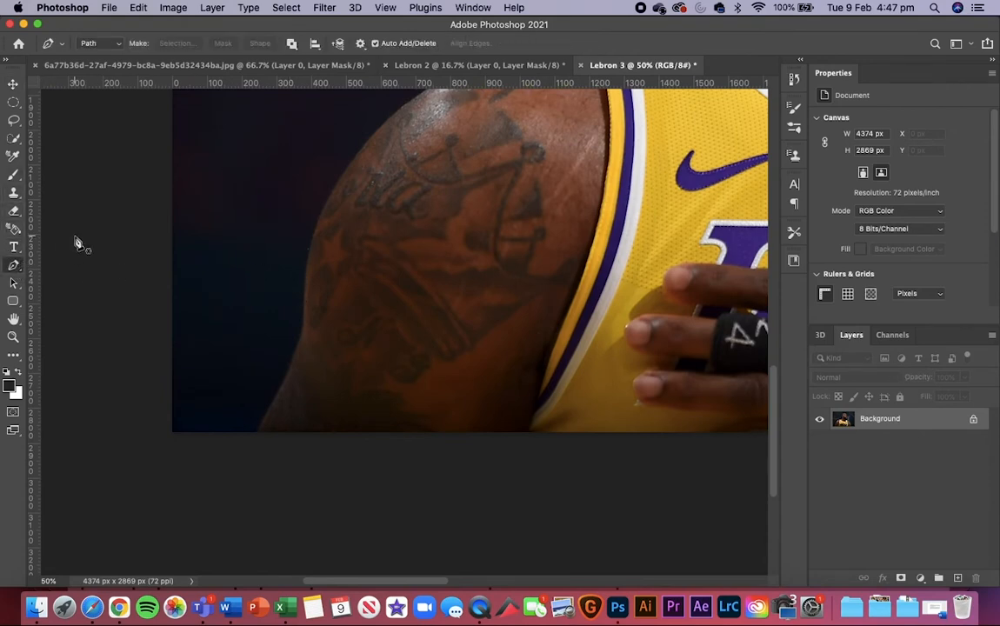
pyautogui.press('super+plus')
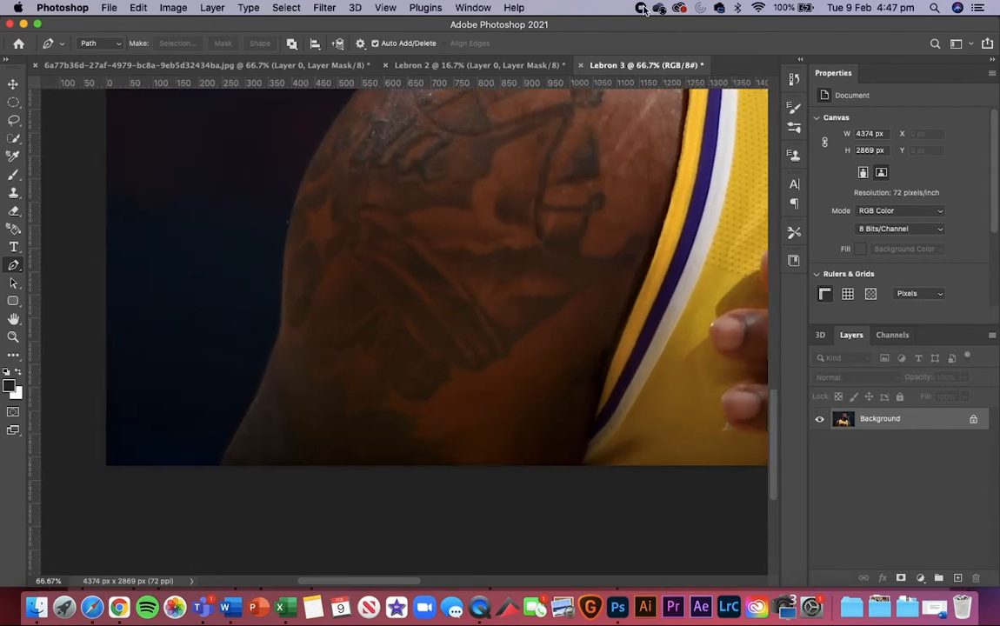
pyautogui.hscroll(-3, 339, 350)
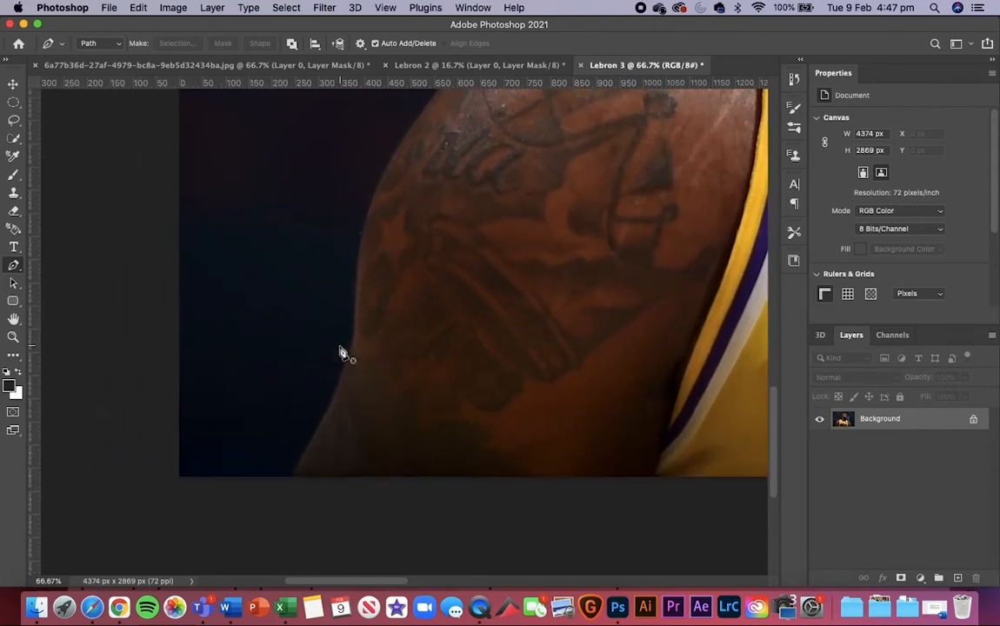
pyautogui.click(296, 477)
pyautogui.click(295, 477)
pyautogui.click(342, 375)
pyautogui.press('super+z')
pyautogui.click(295, 476)
pyautogui.moveTo(323, 421); pyautogui.dragTo(329, 413)
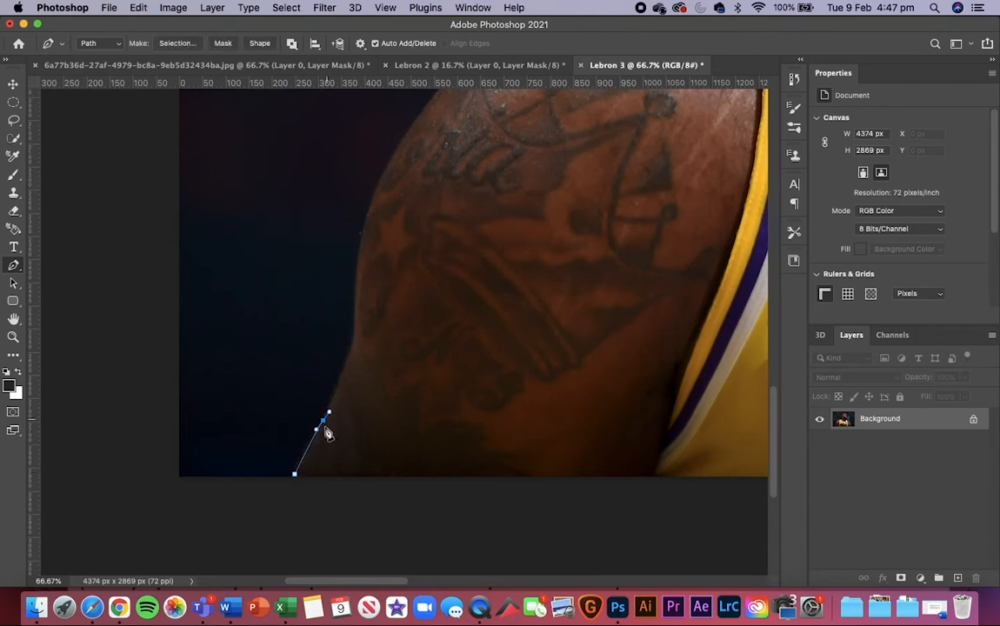
pyautogui.press('super+z')
pyautogui.press('super+z')
pyautogui.moveTo(303, 454); pyautogui.dragTo(306, 447)
# Step: Trace the outer edge of the lower arm with closely spaced anchor points, up past the slight bend
pyautogui.press('super+z')
pyautogui.moveTo(322, 425); pyautogui.dragTo(333, 408)
pyautogui.click(353, 347)
pyautogui.press('super+z')
pyautogui.click(322, 423)
pyautogui.click(339, 386)
pyautogui.moveTo(339, 384); pyautogui.dragTo(342, 380)
pyautogui.press('super+z')
pyautogui.click(337, 386)
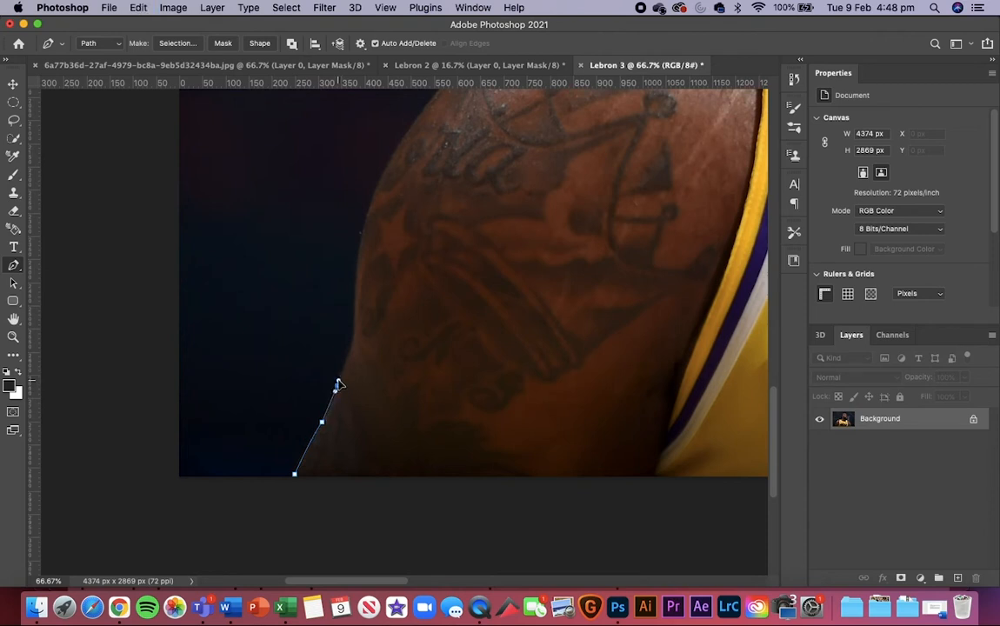
pyautogui.moveTo(338, 381); pyautogui.dragTo(339, 379)
pyautogui.click(348, 359)
pyautogui.click(355, 310)
# Step: Continue the path around the rounded upper arm with curved anchors, removing each outgoing handle
pyautogui.scroll(4, 397, 245)
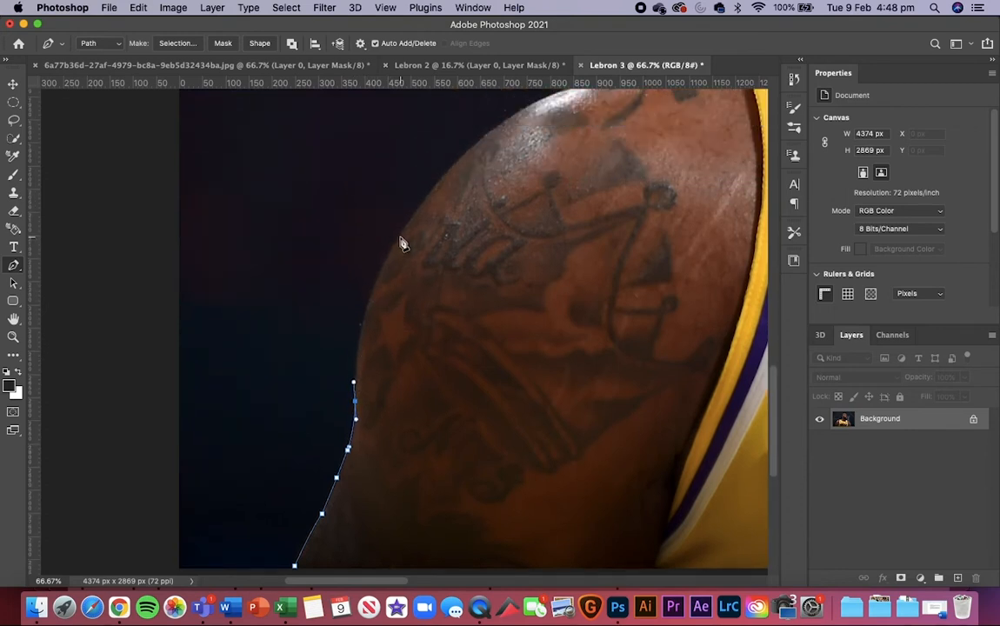
pyautogui.moveTo(400, 237); pyautogui.dragTo(443, 181)
pyautogui.scroll(5, 497, 262)
pyautogui.hscroll(4, 497, 262)
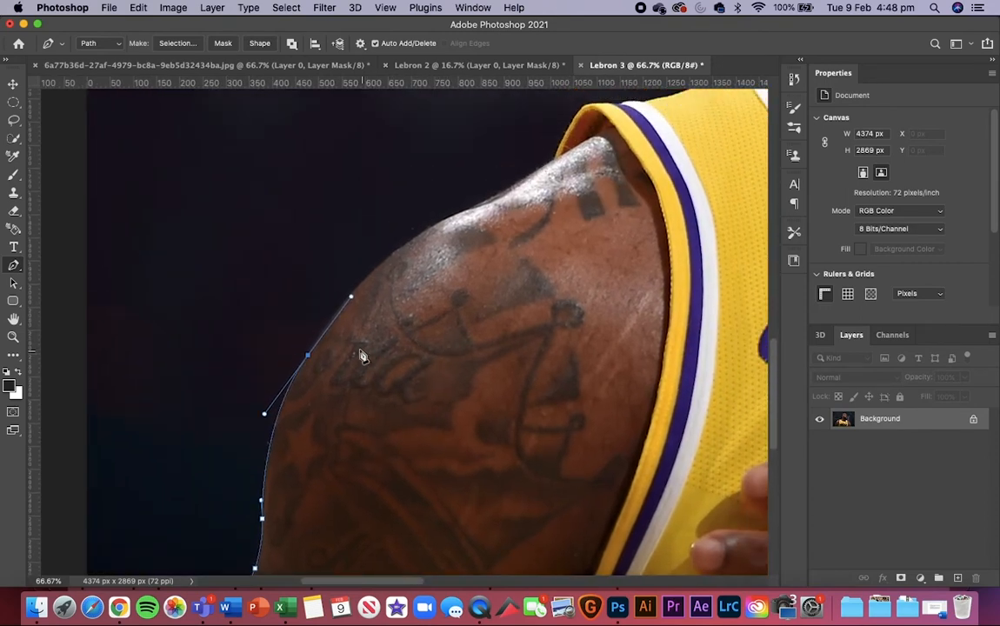
pyautogui.keyDown('alt'); pyautogui.click(307, 354); pyautogui.keyUp('alt')
pyautogui.moveTo(372, 273); pyautogui.dragTo(421, 229)
pyautogui.keyDown('alt'); pyautogui.click(372, 273); pyautogui.keyUp('alt')
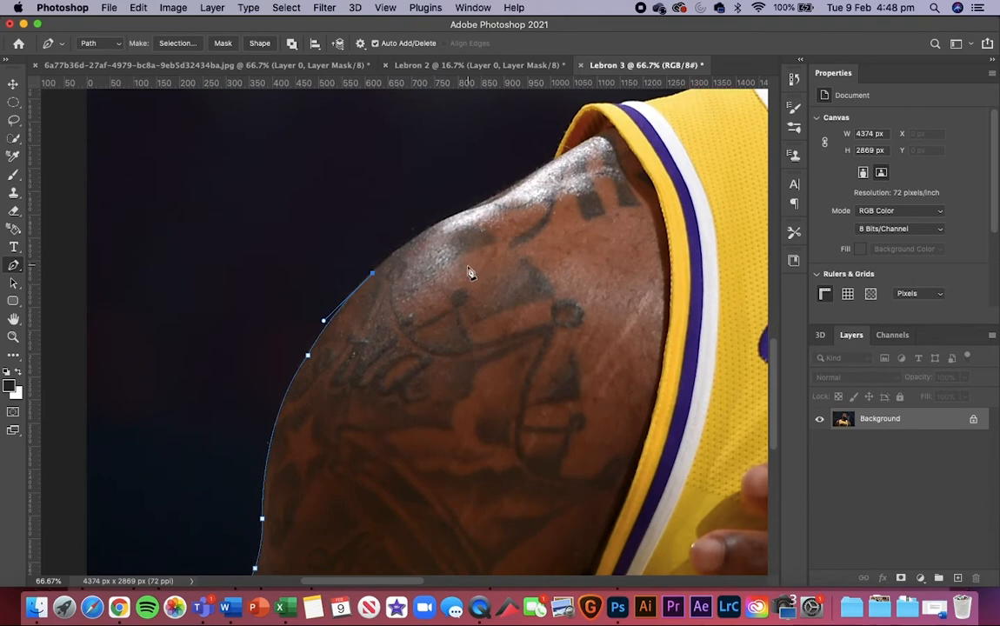
# Step: Extend the path along the shiny top of the shoulder to the edge of the jersey armhole
pyautogui.scroll(4, 470, 272)
pyautogui.hscroll(2, 470, 272)
pyautogui.moveTo(374, 340); pyautogui.dragTo(404, 325)
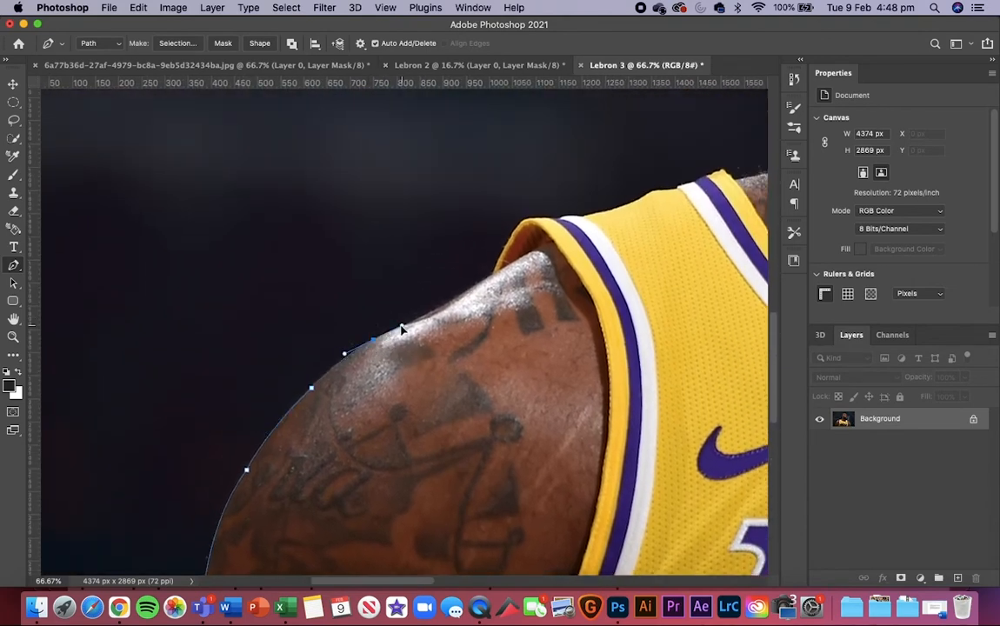
pyautogui.click(406, 324)
pyautogui.click(446, 303)
pyautogui.click(477, 284)
pyautogui.click(493, 274)
# Step: Trace the armhole trim and the upper edge of the yellow jersey strap with anchor points
pyautogui.moveTo(518, 225); pyautogui.dragTo(524, 220)
pyautogui.moveTo(529, 222); pyautogui.dragTo(436, 322)
pyautogui.click(450, 318)
pyautogui.click(469, 318)
pyautogui.click(492, 316)
pyautogui.moveTo(503, 312); pyautogui.dragTo(358, 362)
pyautogui.click(386, 357)
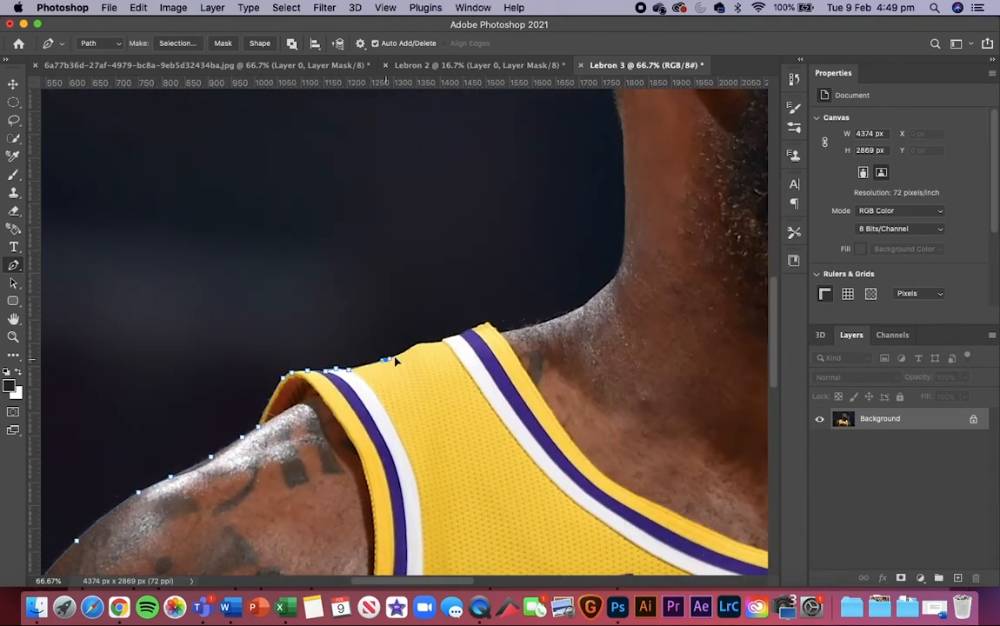
pyautogui.click(410, 344)
pyautogui.moveTo(431, 340); pyautogui.dragTo(300, 394)
# Step: Continue the path from the jersey strap over the base of the neck and up the back of the neck
pyautogui.click(327, 381)
pyautogui.click(376, 382)
pyautogui.click(433, 354)
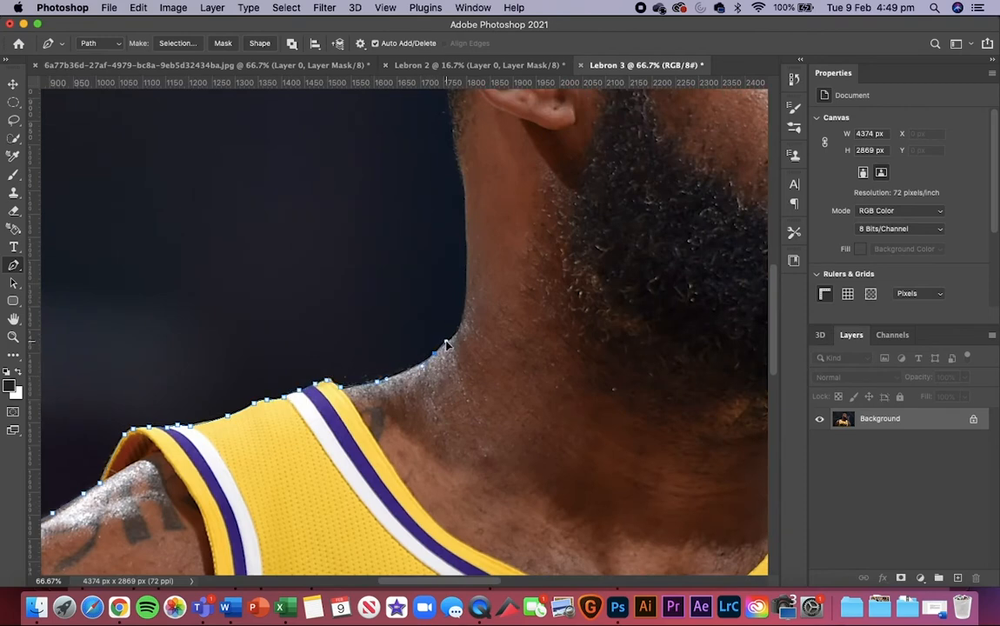
pyautogui.click(461, 325)
pyautogui.click(462, 314)
pyautogui.click(473, 258)
pyautogui.click(466, 209)
pyautogui.moveTo(465, 190); pyautogui.dragTo(462, 415)
pyautogui.click(458, 385)
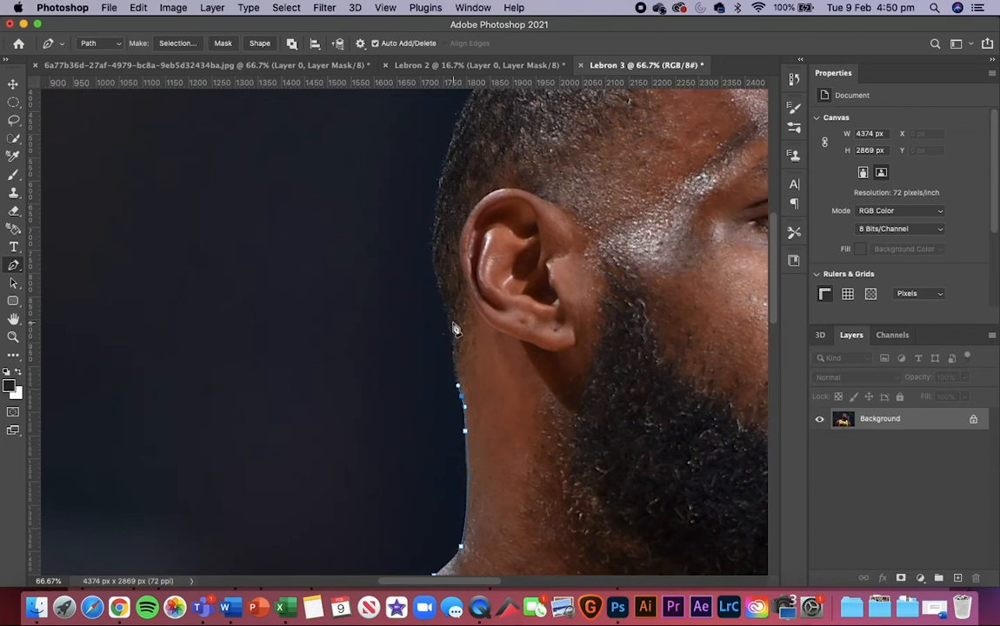
# Step: Trace the back of the head behind the ear with anchor points along the hair edge
pyautogui.scroll(5, 452, 339)
pyautogui.hscroll(2, 452, 339)
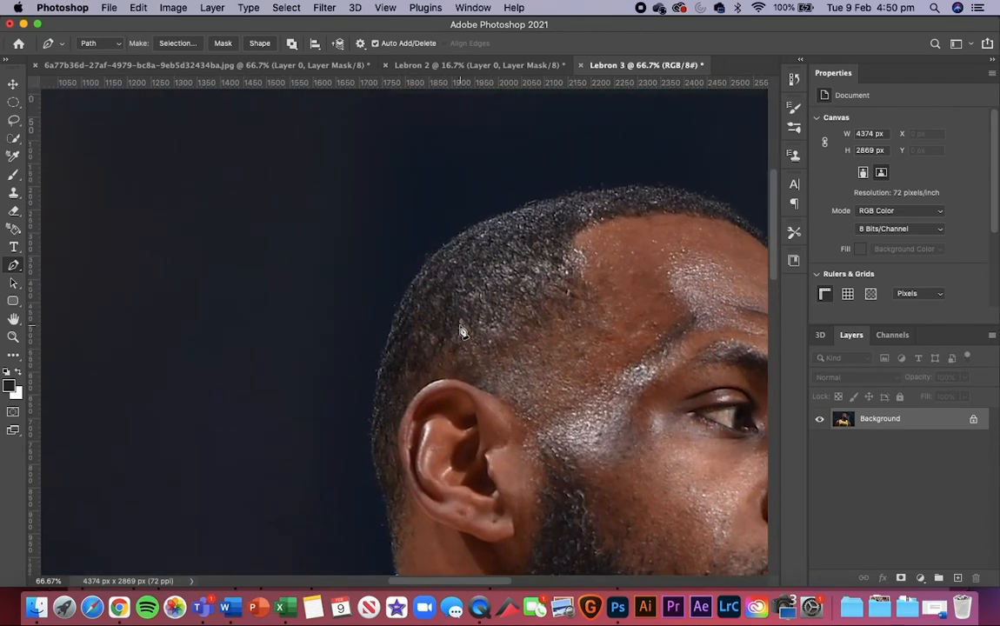
pyautogui.scroll(-3, 398, 400)
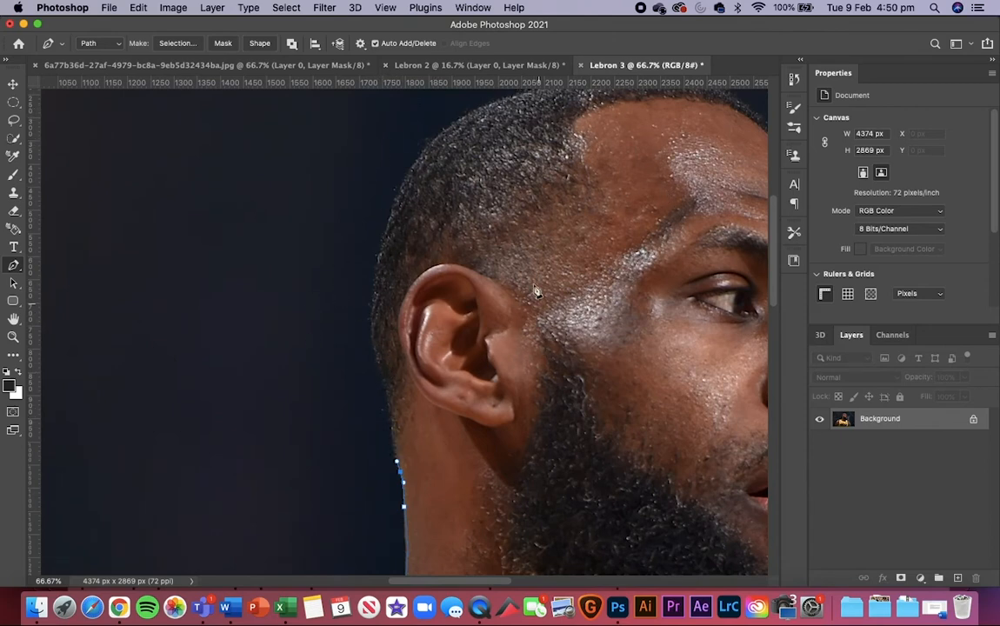
pyautogui.scroll(2, 465, 313)
pyautogui.hscroll(1, 465, 313)
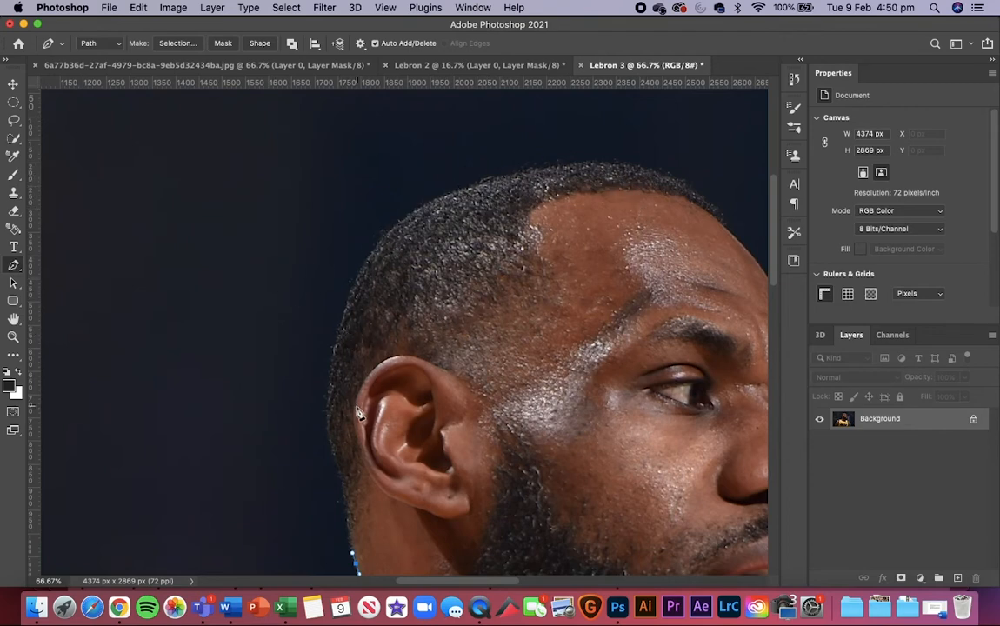
pyautogui.click(346, 493)
pyautogui.click(345, 514)
pyautogui.click(333, 455)
pyautogui.click(327, 400)
pyautogui.moveTo(332, 371); pyautogui.dragTo(333, 357)
pyautogui.moveTo(344, 317); pyautogui.dragTo(350, 301)
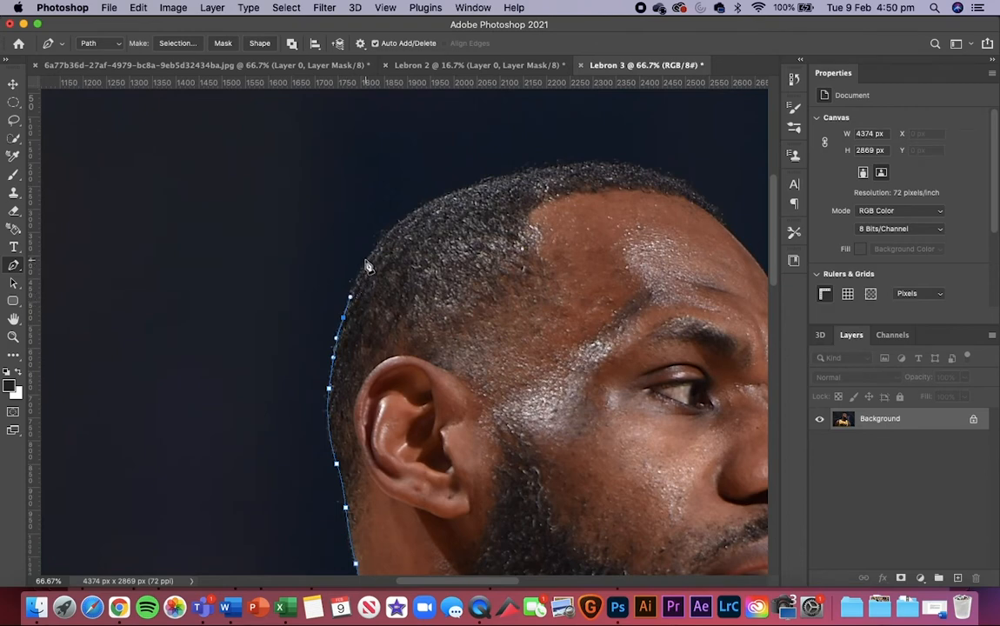
pyautogui.click(363, 261)
# Step: Curve the path over the top of the head to the front hairline, removing the outgoing handles
pyautogui.moveTo(414, 213); pyautogui.dragTo(481, 185)
pyautogui.moveTo(548, 166); pyautogui.dragTo(580, 163)
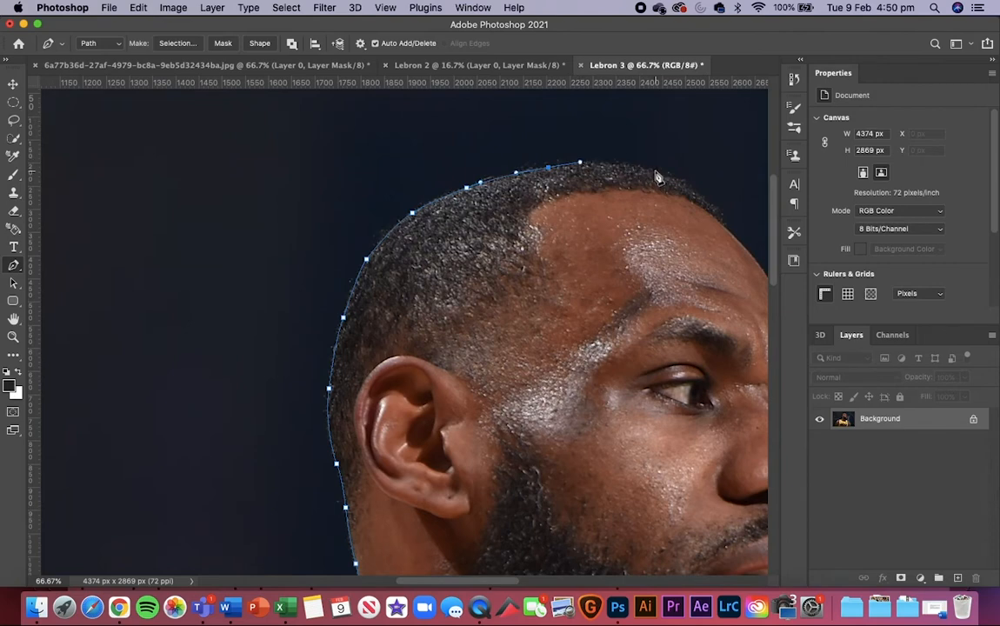
pyautogui.moveTo(661, 175); pyautogui.dragTo(701, 192)
pyautogui.keyDown('alt'); pyautogui.click(661, 175); pyautogui.keyUp('alt')
pyautogui.moveTo(726, 224); pyautogui.dragTo(741, 235)
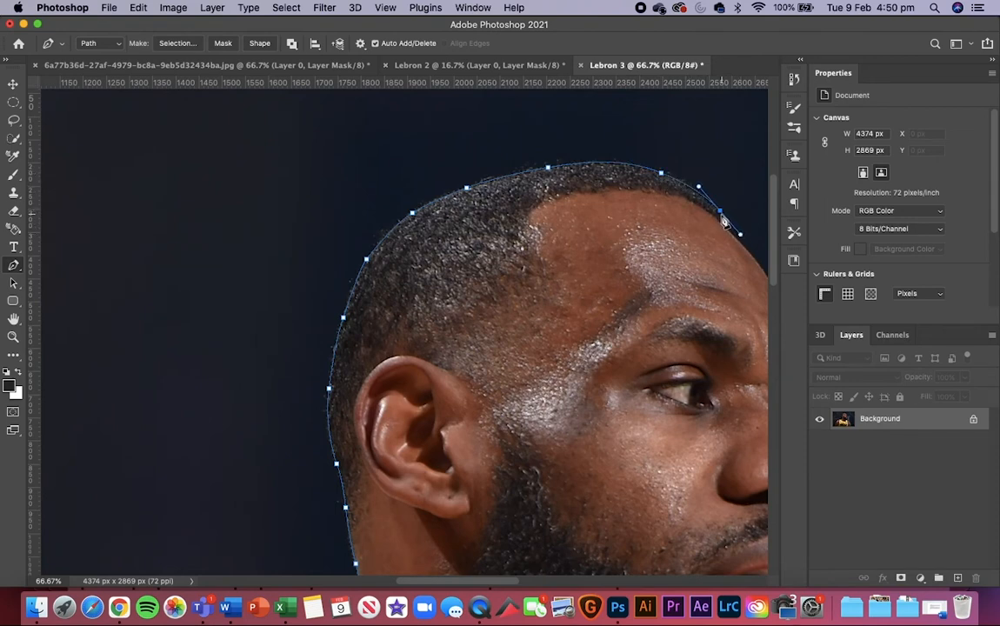
pyautogui.keyDown('alt'); pyautogui.click(721, 213); pyautogui.keyUp('alt')
pyautogui.click(723, 224)
# Step: Trace the forehead and brow profile down to the bridge of the nose
pyautogui.hscroll(5, 696, 257)
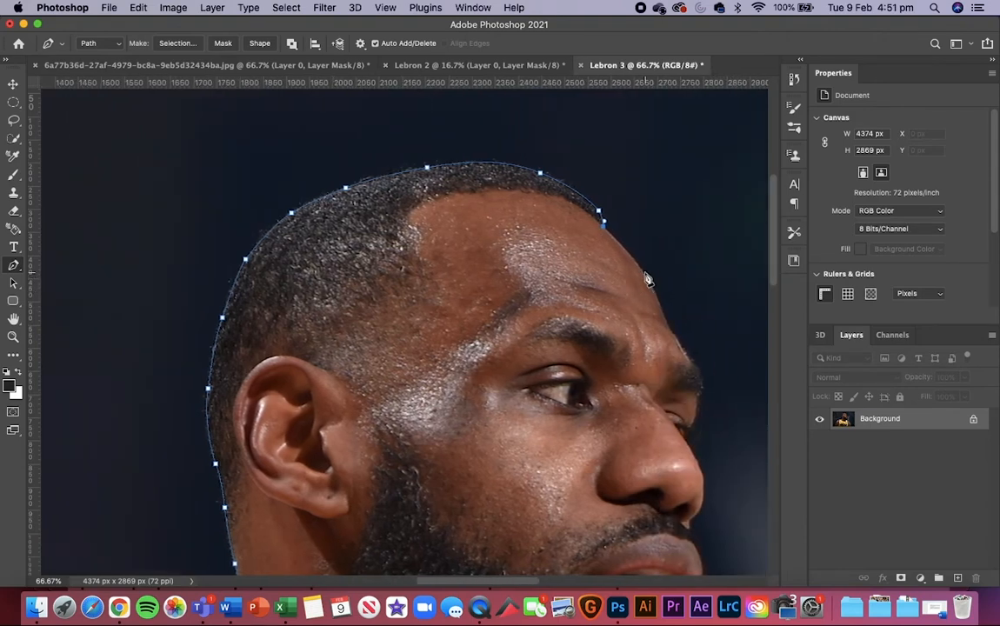
pyautogui.moveTo(654, 283)
pyautogui.mouseDown()
pyautogui.moveTo(658, 292)
pyautogui.moveTo(651, 279)
pyautogui.mouseUp()
pyautogui.click(657, 296)
pyautogui.click(665, 319)
pyautogui.hscroll(8, 717, 350)
pyautogui.scroll(-4, 717, 350)
pyautogui.moveTo(481, 262); pyautogui.dragTo(491, 277)
pyautogui.click(486, 301)
pyautogui.click(479, 323)
pyautogui.click(474, 341)
# Step: Continue the path around the tip of the nose to the point where it meets the upper lip
pyautogui.scroll(-5, 477, 341)
pyautogui.click(488, 287)
pyautogui.click(482, 302)
pyautogui.click(475, 308)
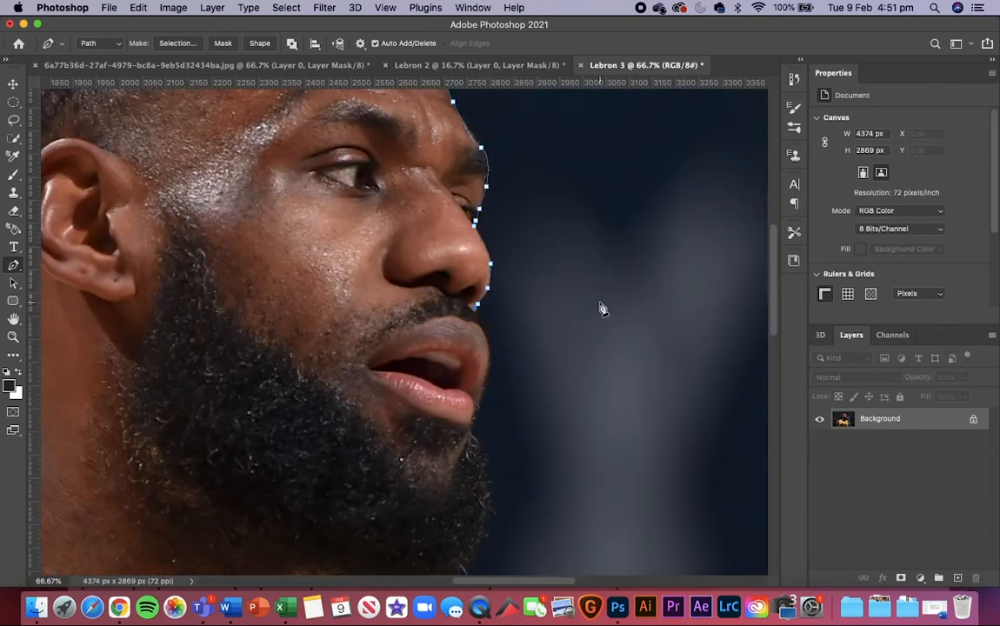
# Step: Trace the profile of the mouth from the moustache past both lips to the start of the beard
pyautogui.scroll(-5, 602, 307)
pyautogui.hscroll(5, 602, 308)
pyautogui.click(363, 215)
pyautogui.click(370, 251)
pyautogui.click(362, 283)
pyautogui.click(358, 295)
pyautogui.click(352, 310)
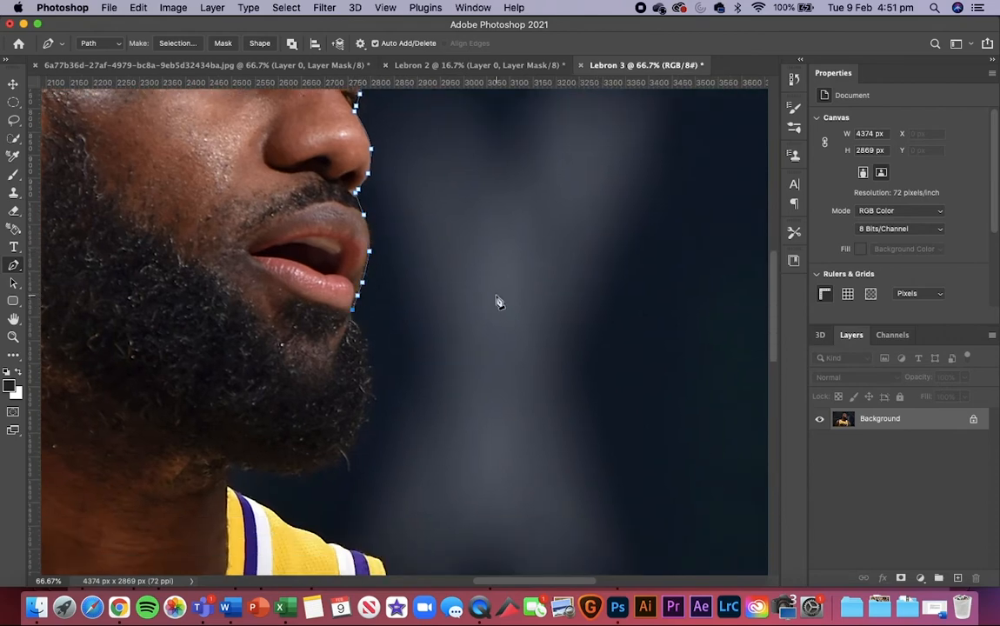
# Step: Route the path loosely around the beard, leaving a margin of background, and rejoin the outline at the jersey collar
pyautogui.scroll(-4, 464, 271)
pyautogui.hscroll(1, 464, 271)
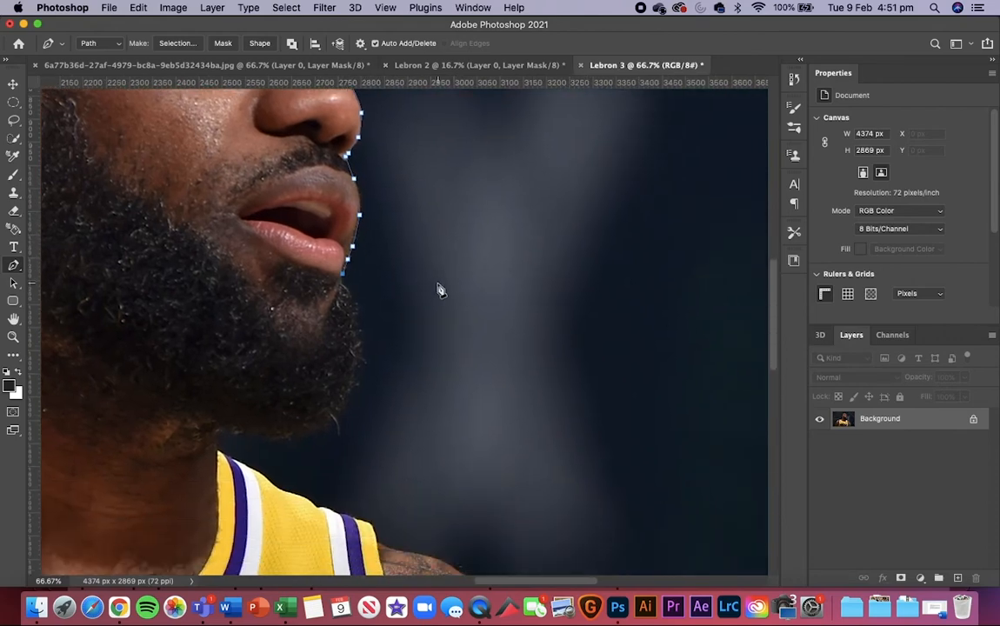
pyautogui.scroll(-2, 426, 274)
pyautogui.hscroll(-1, 426, 273)
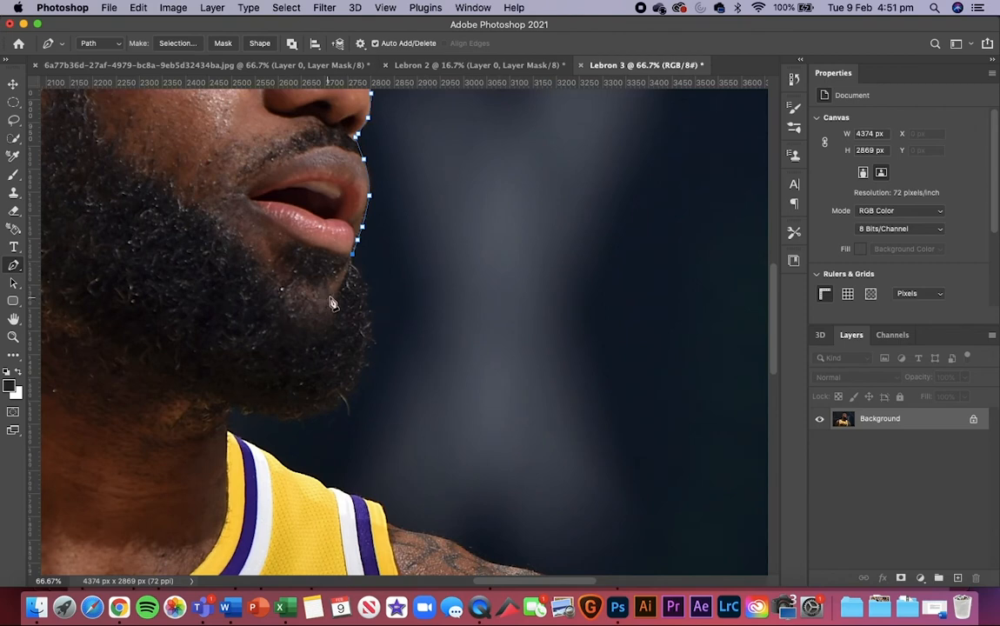
pyautogui.click(376, 258)
pyautogui.moveTo(387, 277); pyautogui.dragTo(391, 353)
pyautogui.moveTo(357, 421); pyautogui.dragTo(264, 435)
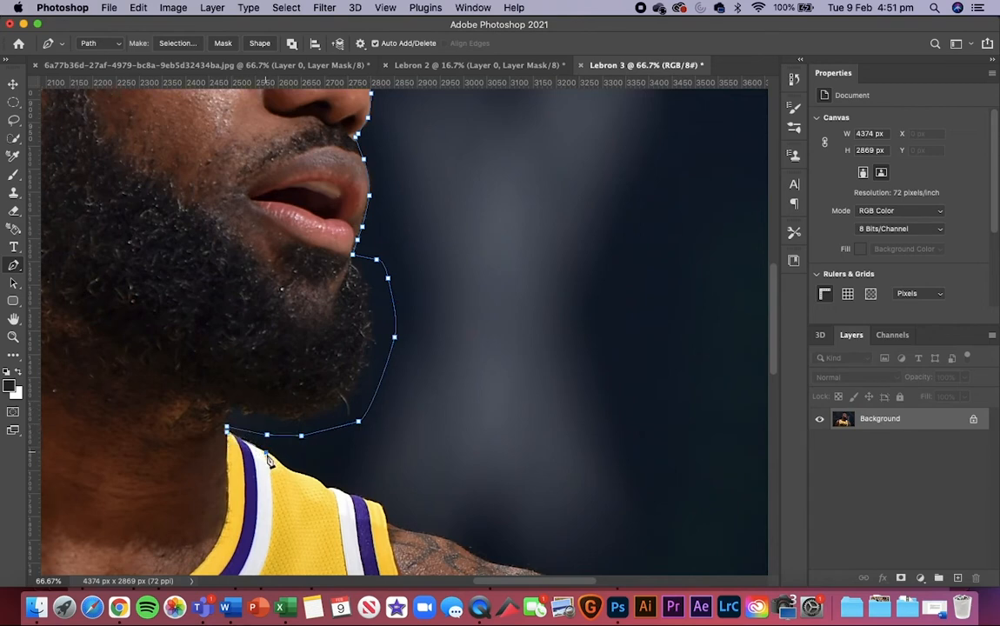
# Step: Trace the path along the jersey strap beside the beard and over the top of the tattooed shoulder
pyautogui.scroll(-3, 315, 421)
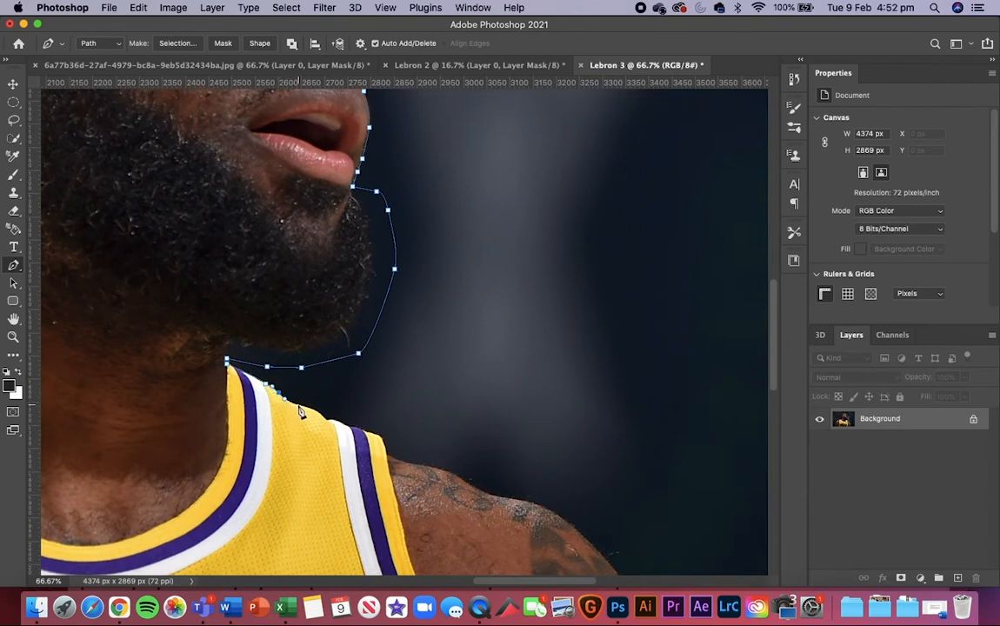
pyautogui.moveTo(300, 412)
pyautogui.mouseDown()
pyautogui.moveTo(379, 437)
pyautogui.moveTo(385, 457)
pyautogui.moveTo(443, 475)
pyautogui.mouseUp()
pyautogui.click(443, 469)
pyautogui.click(462, 477)
pyautogui.click(480, 490)
pyautogui.click(492, 494)
pyautogui.press('super+z')
pyautogui.moveTo(583, 536); pyautogui.dragTo(610, 573)
pyautogui.keyDown('alt'); pyautogui.click(582, 536); pyautogui.keyUp('alt')
# Step: Continue the path with curved segments down the outer edge of the upper arm to the photo's bottom edge
pyautogui.scroll(-3, 518, 489)
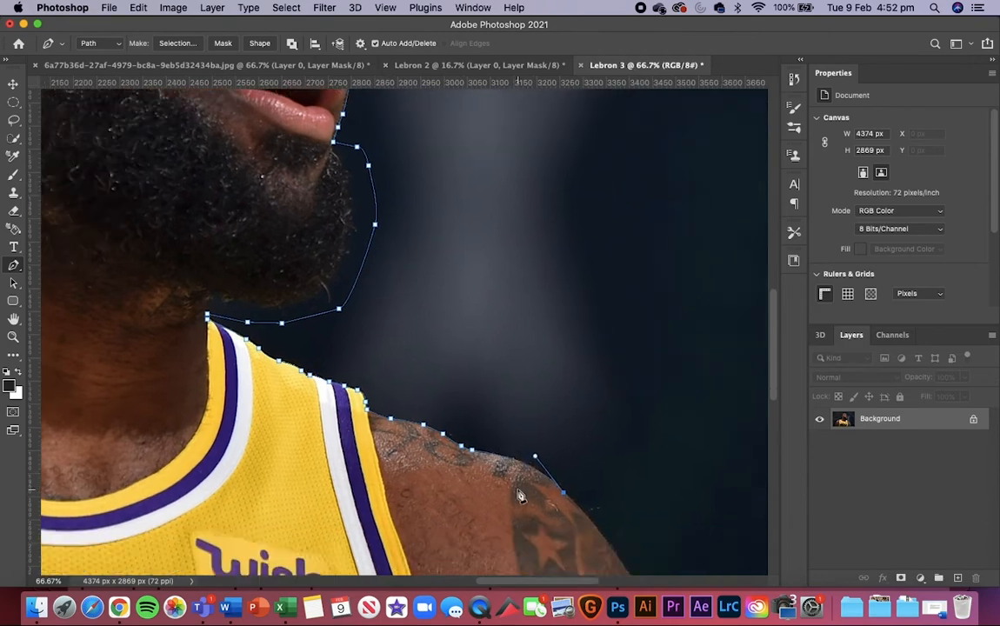
pyautogui.scroll(-5, 518, 490)
pyautogui.hscroll(3, 518, 490)
pyautogui.moveTo(515, 395); pyautogui.dragTo(560, 462)
pyautogui.keyDown('alt'); pyautogui.click(515, 395); pyautogui.keyUp('alt')
pyautogui.scroll(-5, 516, 396)
pyautogui.keyDown('alt'); pyautogui.click(494, 351); pyautogui.keyUp('alt')
pyautogui.moveTo(494, 350); pyautogui.dragTo(555, 475)
pyautogui.keyDown('alt'); pyautogui.click(522, 442); pyautogui.keyUp('alt')
pyautogui.click(535, 462)
# Step: Carry the path outside the canvas, running beneath the photo's bottom edge back toward the opposite arm
pyautogui.press('super+minus')
pyautogui.press('super+minus')
pyautogui.press('super+minus')
pyautogui.press('super+minus')
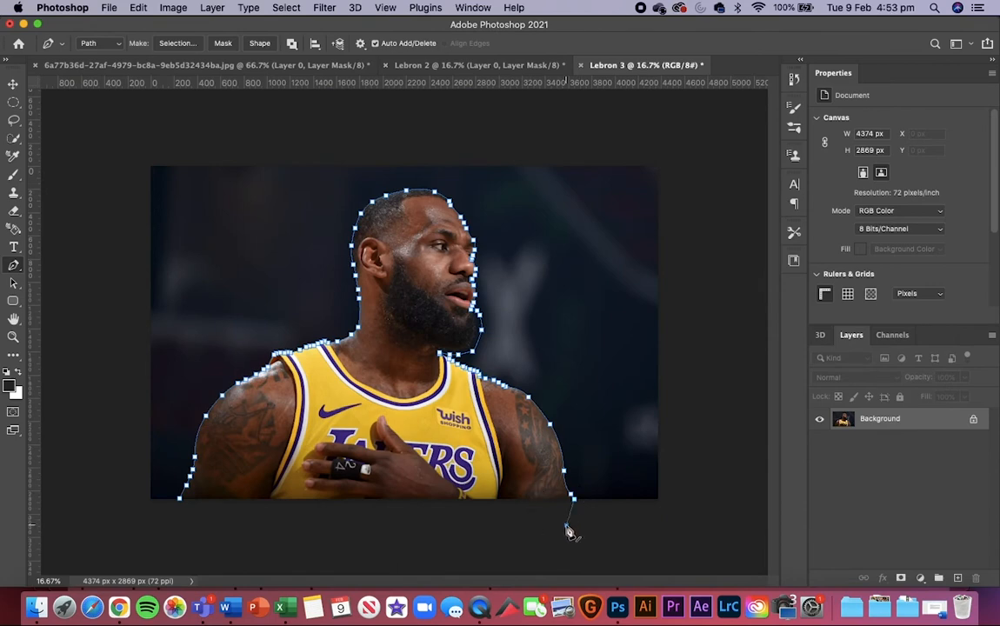
pyautogui.press('super+z')
pyautogui.moveTo(458, 525); pyautogui.dragTo(426, 527)
pyautogui.moveTo(328, 526); pyautogui.dragTo(288, 534)
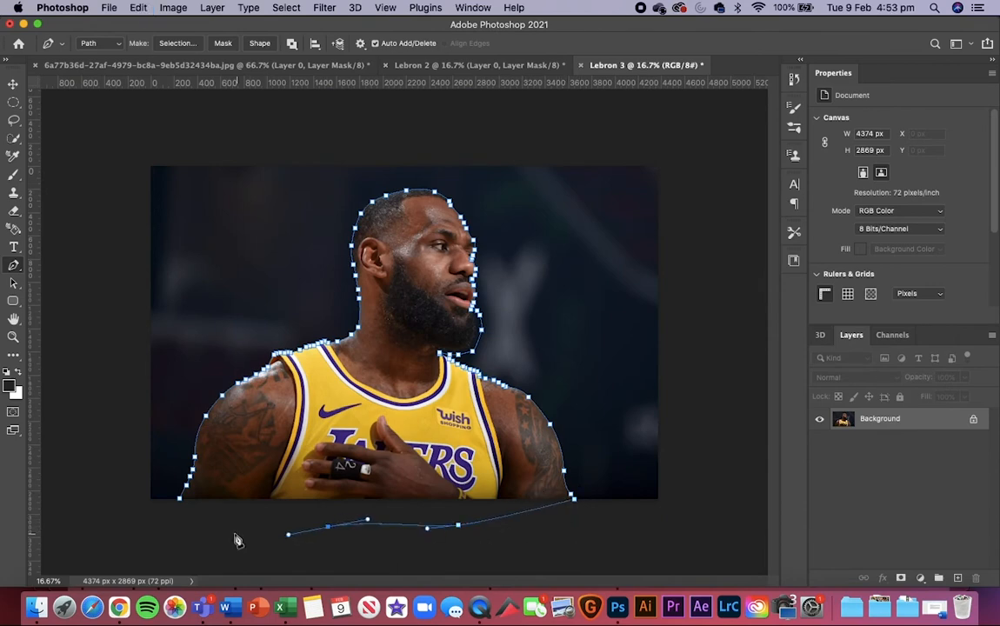
# Step: Close the path at its starting anchor, where the opposite arm meets the photo's bottom edge
pyautogui.press('super+plus')
pyautogui.press('super+plus')
pyautogui.press('super+plus')
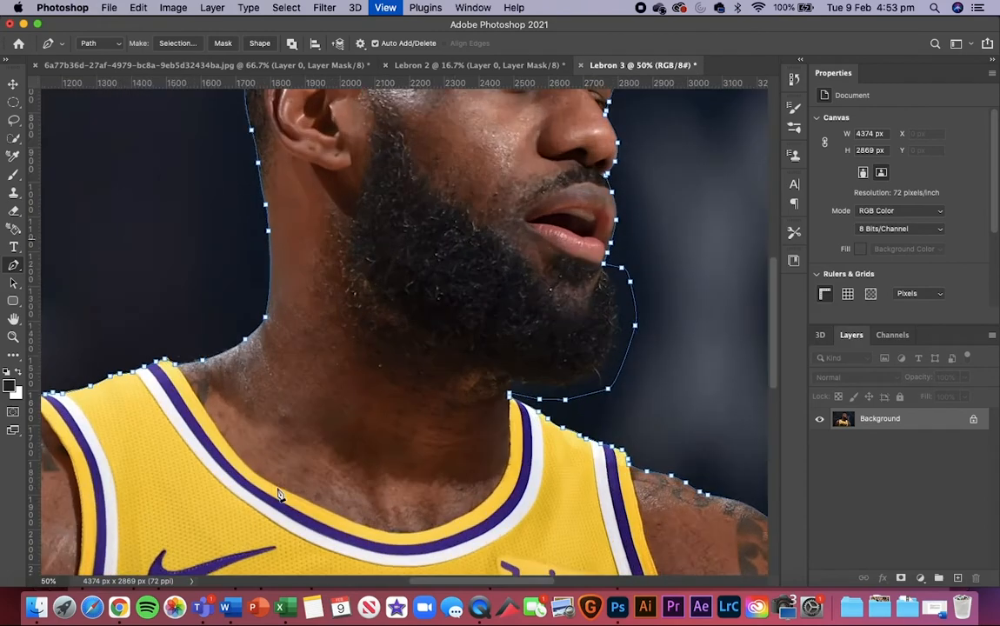
pyautogui.press('super+plus')
pyautogui.press('super+plus')
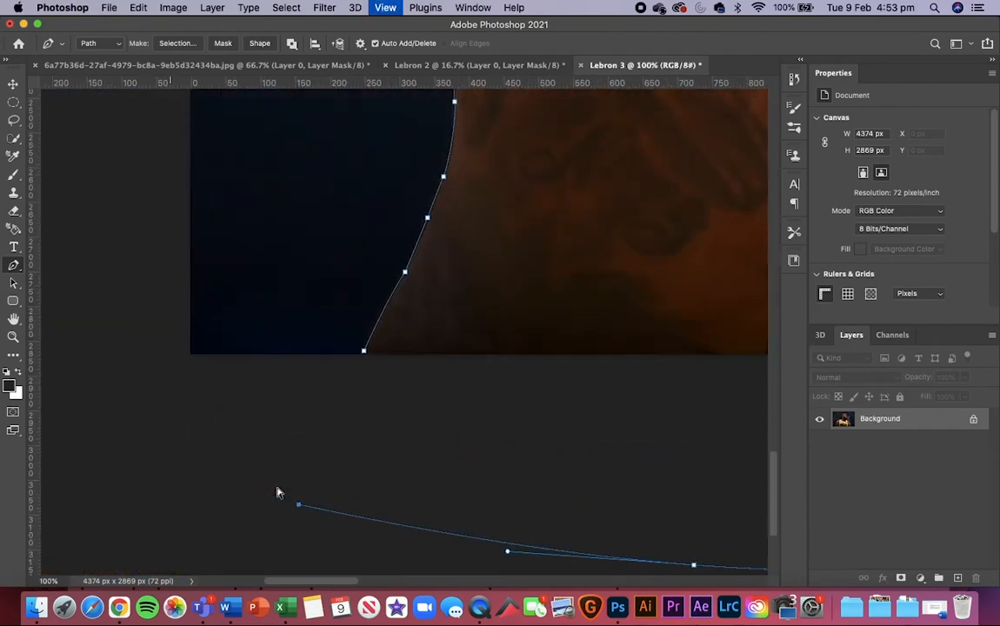
pyautogui.press('super+plus')
pyautogui.press('super+plus')
pyautogui.press('super+minus')
pyautogui.press('super+minus')
pyautogui.press('super+minus')
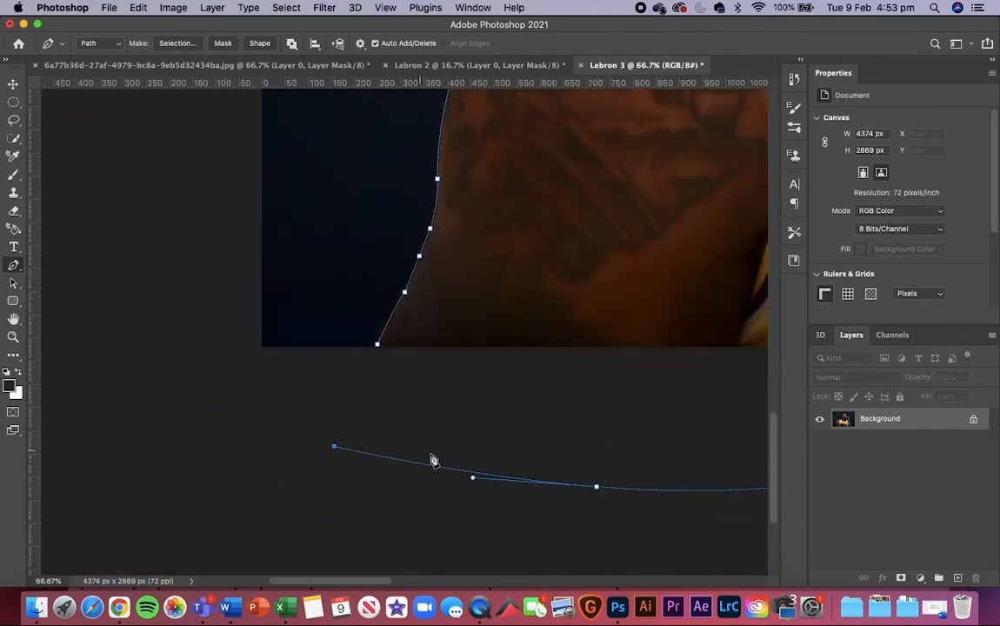
pyautogui.click(378, 348)
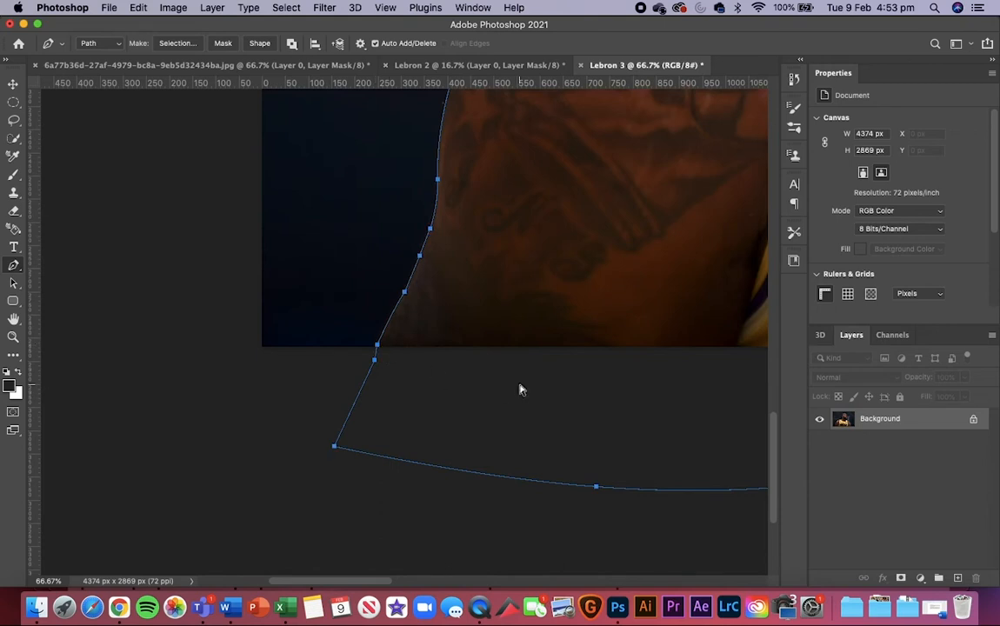
# Step: Convert the closed path to a new anti-aliased selection with a 0-pixel feather and apply it as a layer mask
pyautogui.press('super+minus')
pyautogui.press('super+minus')
pyautogui.press('super+minus')
pyautogui.press('super+minus')
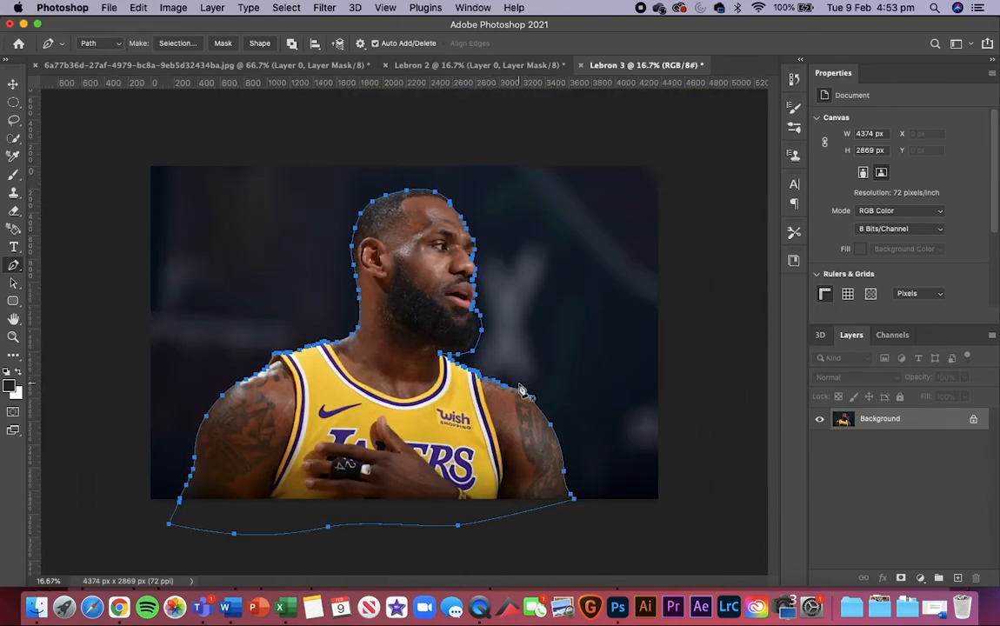
pyautogui.rightClick(407, 382)
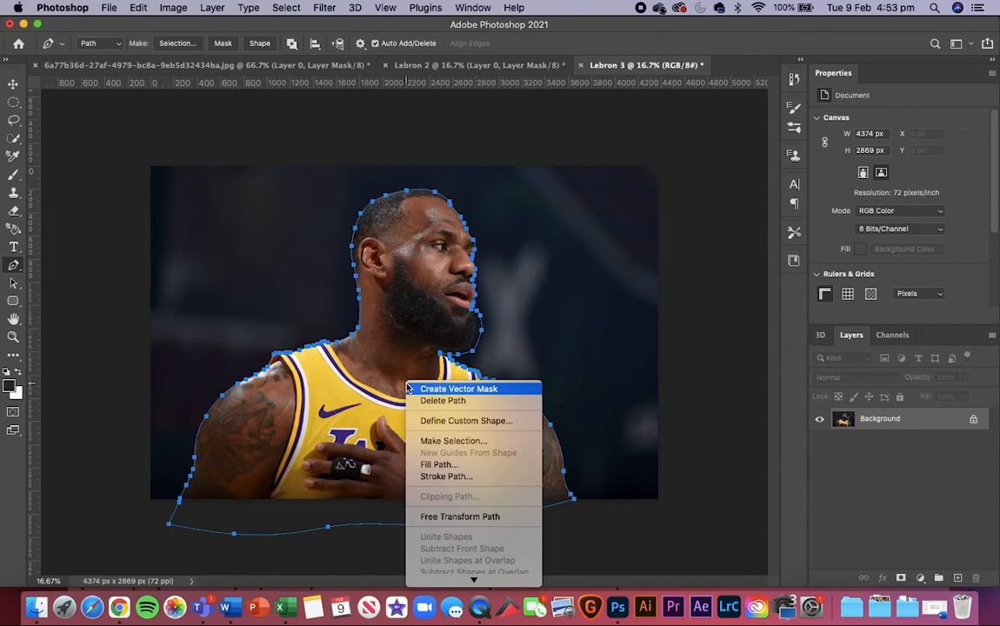
pyautogui.click(503, 440)
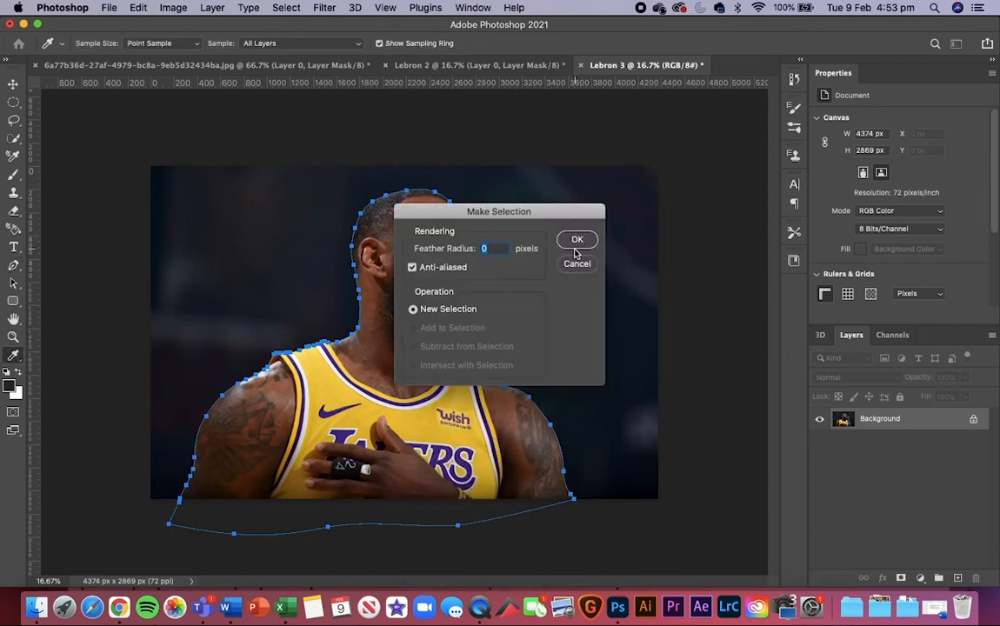
pyautogui.click(576, 240)
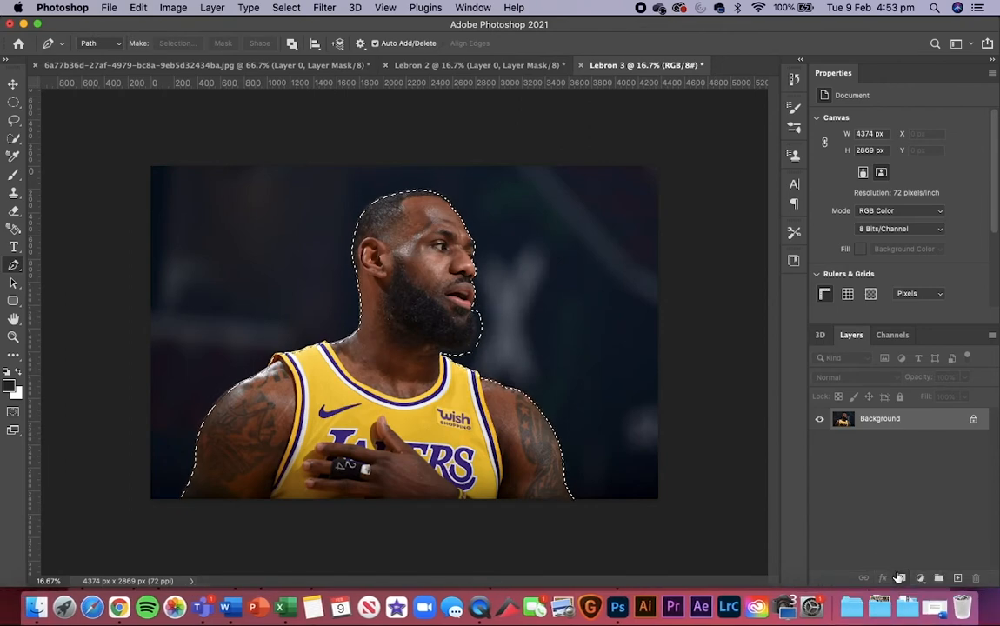
pyautogui.click(899, 577)
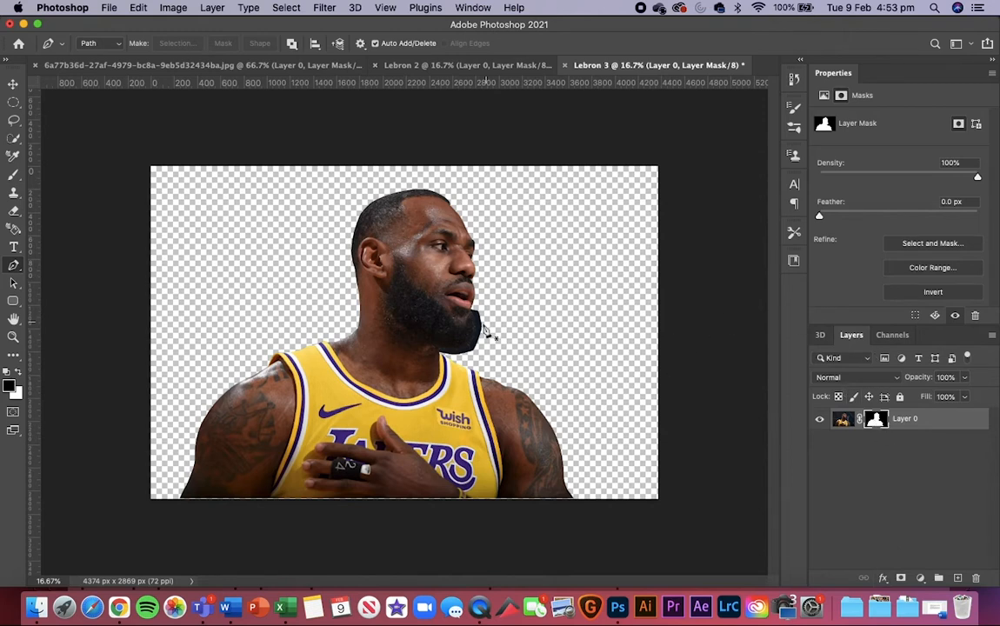
pyautogui.click(13, 81)
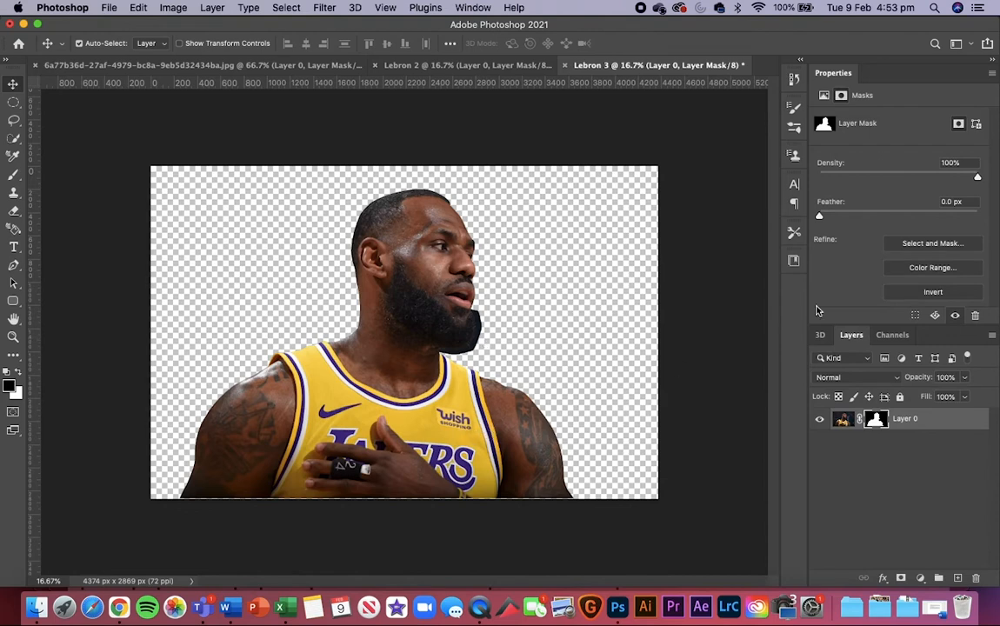
pyautogui.click(846, 420)
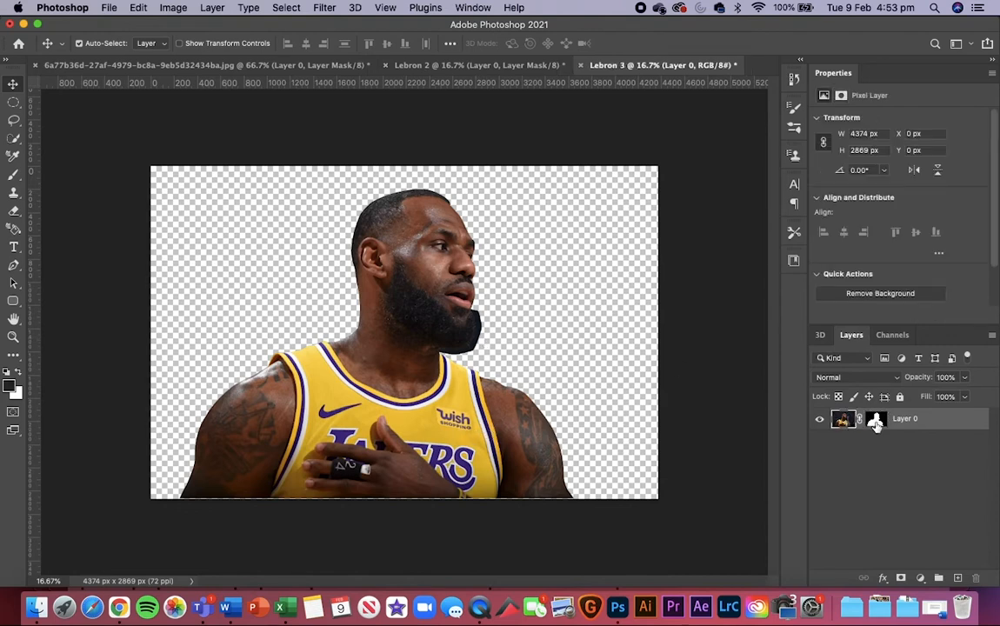
pyautogui.click(876, 420)
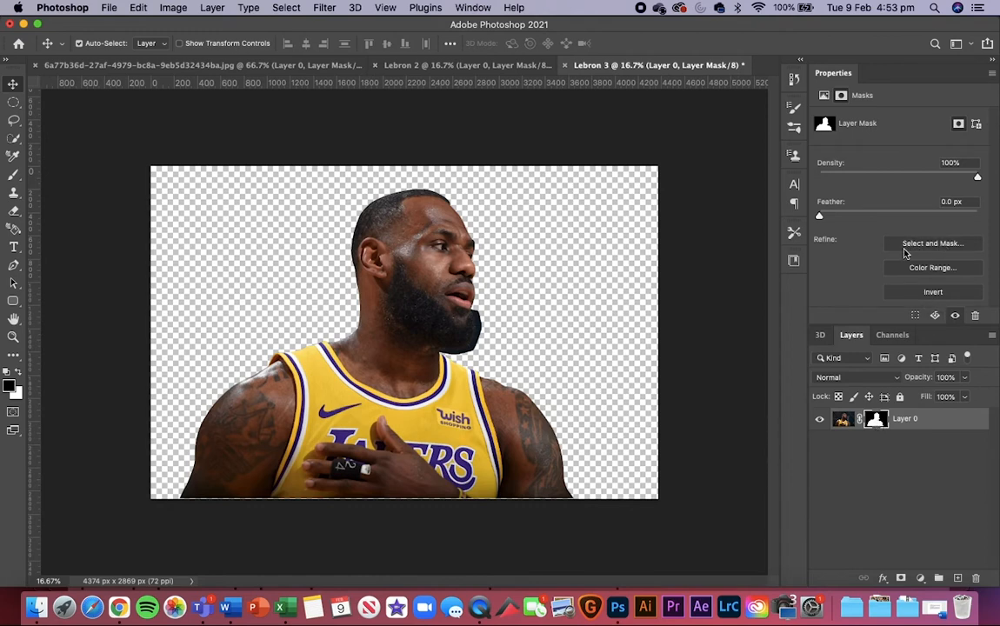
pyautogui.click(949, 245)
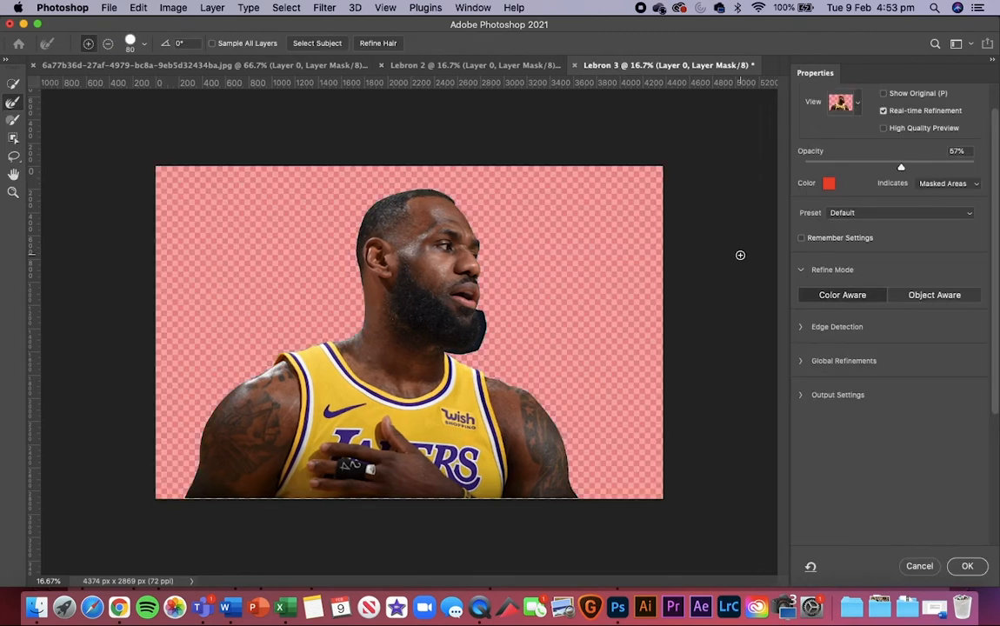
pyautogui.press('super+equal')
pyautogui.press('super+equal')
pyautogui.press('super+equal')
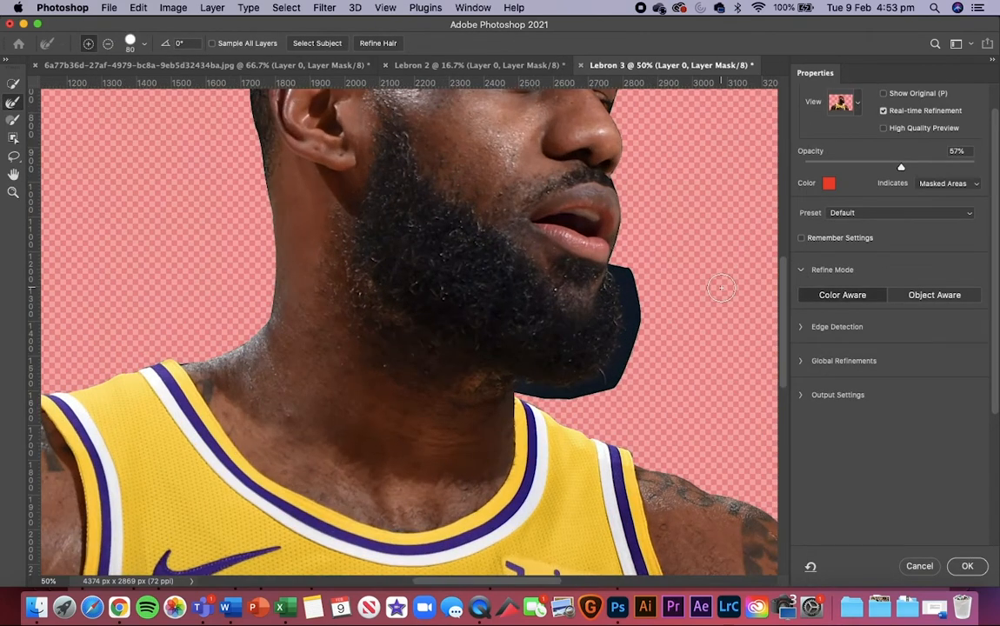
pyautogui.scroll(5, 522, 227)
pyautogui.press('super+equal')
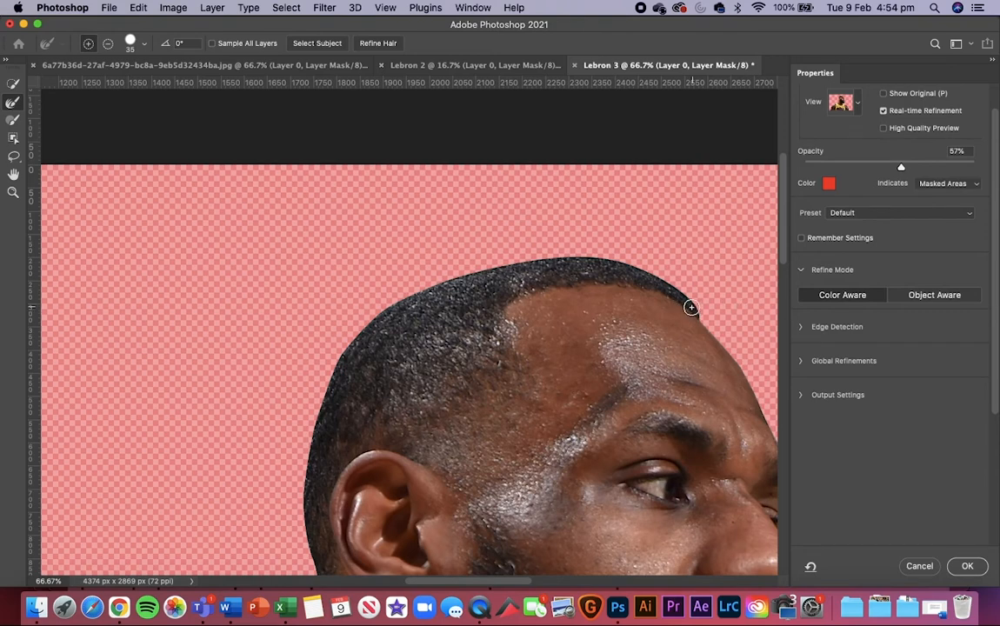
pyautogui.moveTo(692, 308); pyautogui.dragTo(676, 288)
pyautogui.press('super+z')
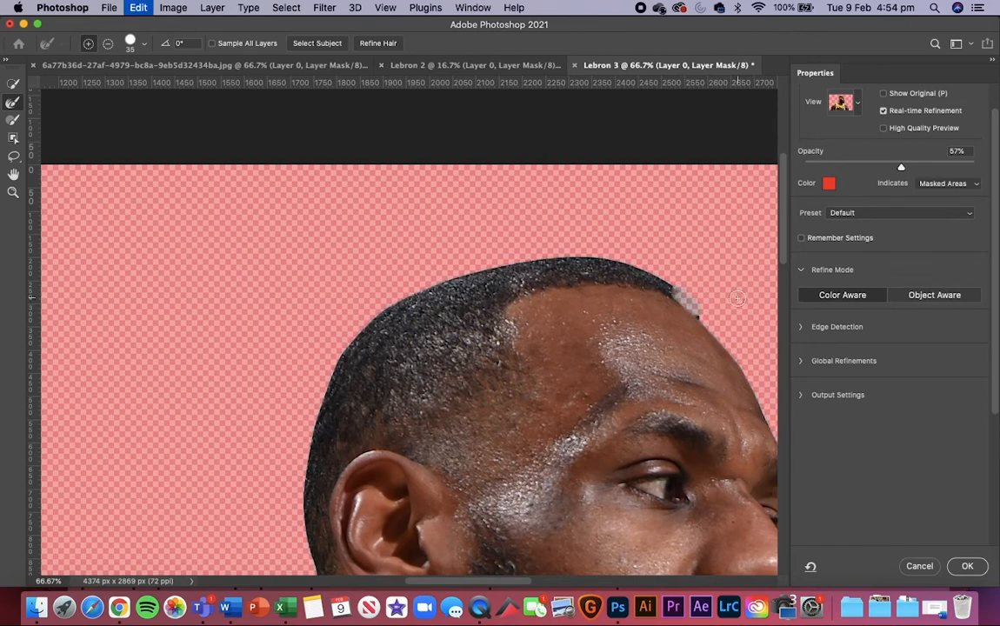
pyautogui.click(108, 44)
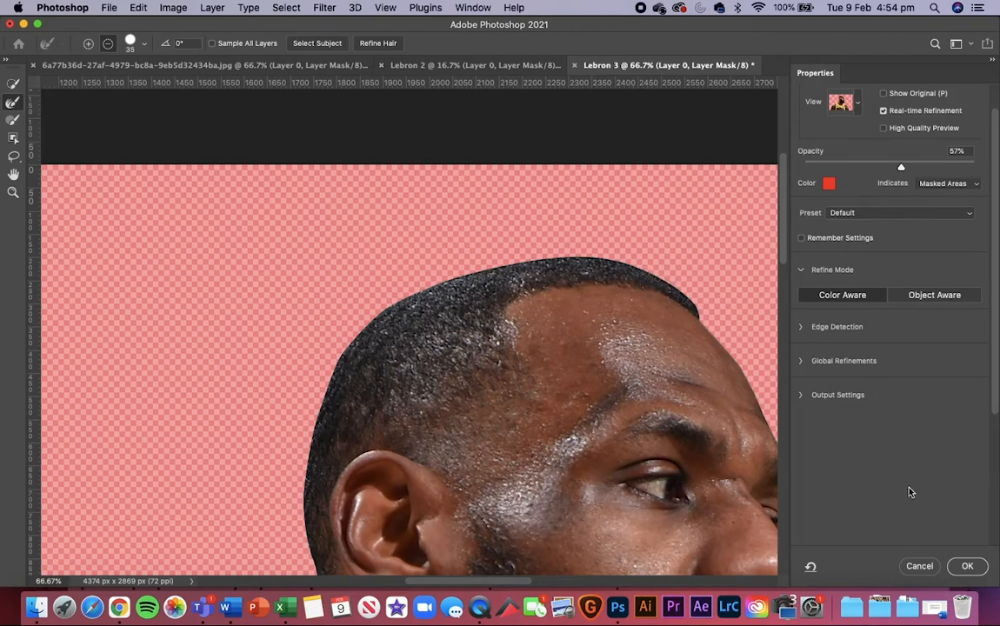
pyautogui.click(88, 43)
pyautogui.click(916, 565)
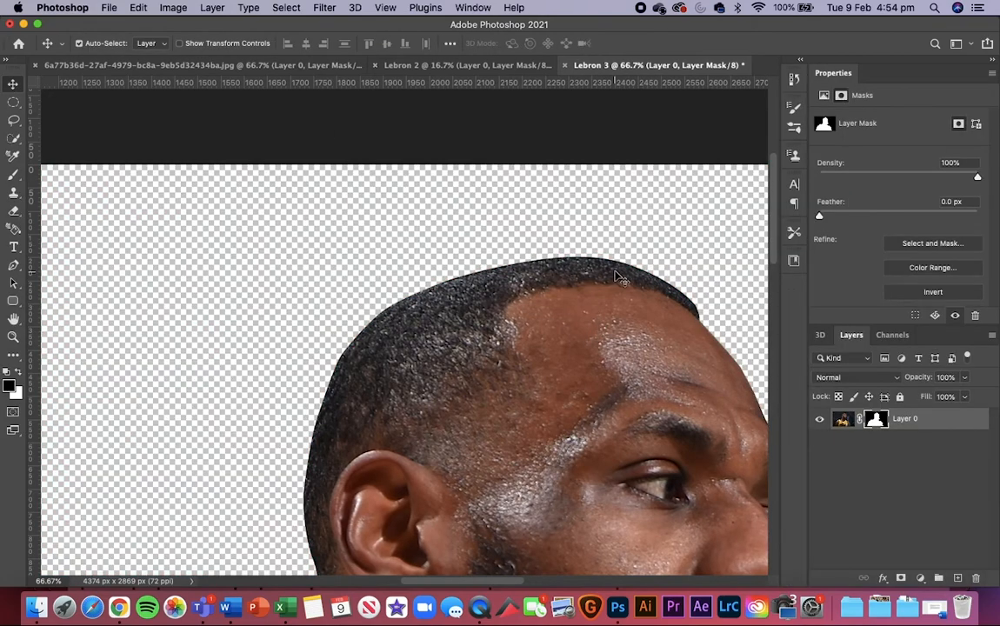
# Step: Paint the layer mask with a white brush along the hairline, from the forehead over the head to behind the ear
pyautogui.press('super+minus')
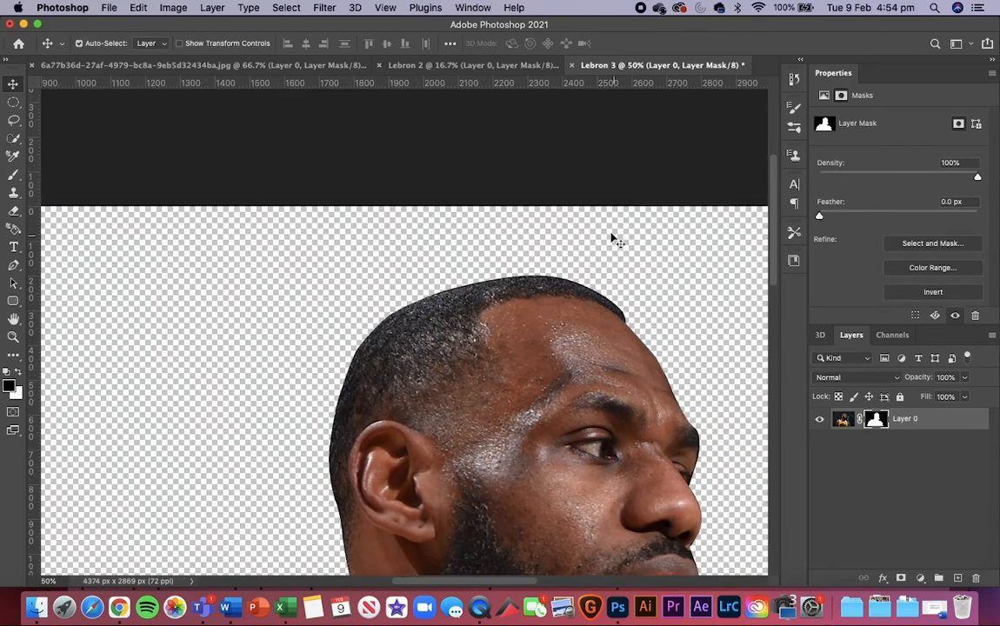
pyautogui.click(13, 172)
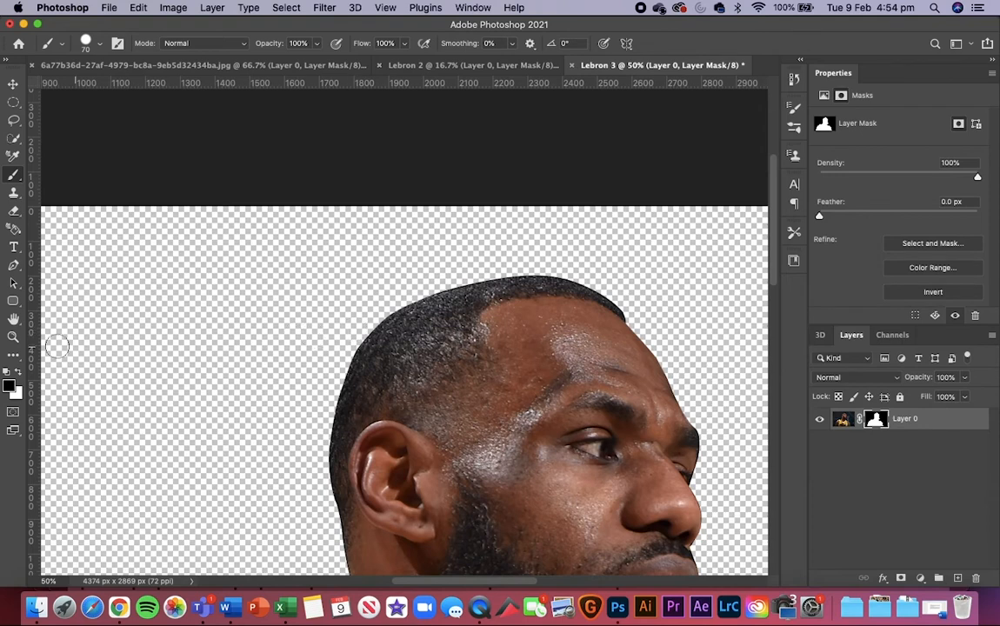
pyautogui.click(19, 371)
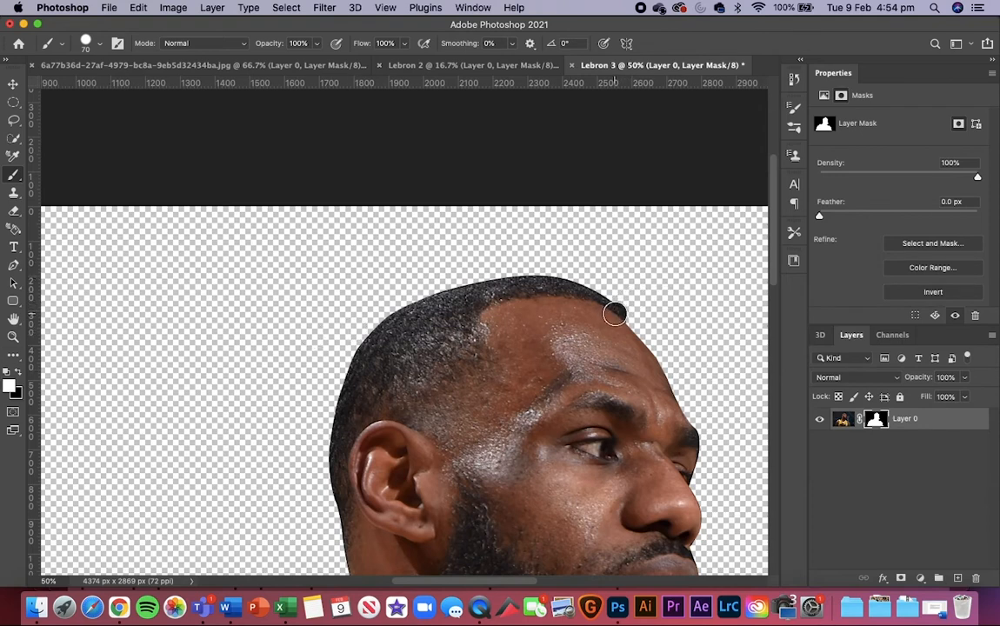
pyautogui.moveTo(615, 314)
pyautogui.mouseDown()
pyautogui.moveTo(613, 282)
pyautogui.moveTo(599, 291)
pyautogui.moveTo(533, 275)
pyautogui.moveTo(430, 286)
pyautogui.moveTo(399, 306)
pyautogui.moveTo(353, 350)
pyautogui.moveTo(342, 379)
pyautogui.moveTo(332, 411)
pyautogui.moveTo(337, 508)
pyautogui.mouseUp()
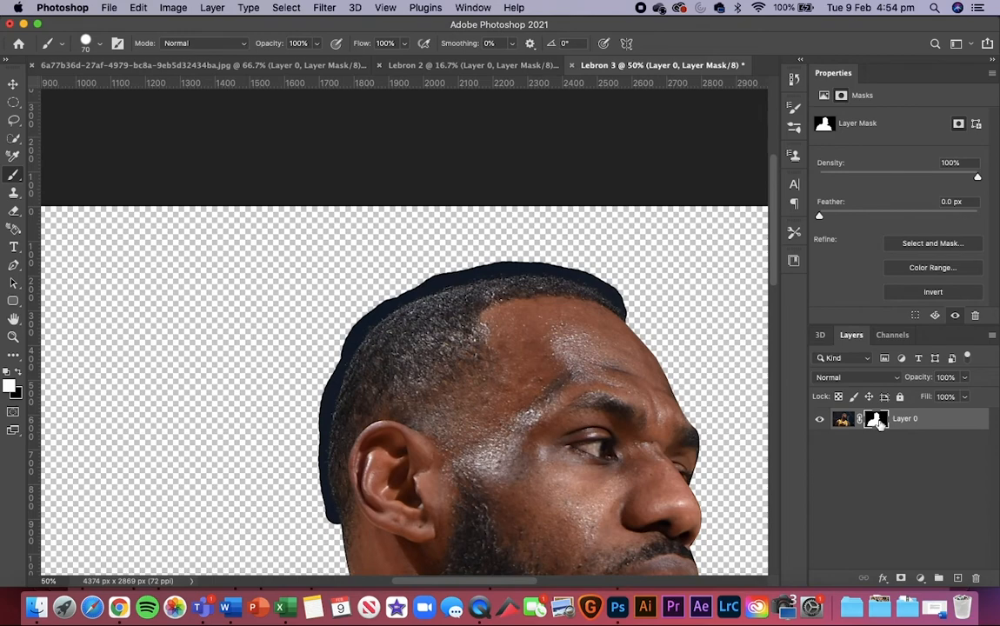
# Step: Open the mask in Select and Mask and refine the front hairline edge with the Refine Edge brush at size 50
pyautogui.press('alt+super+r')
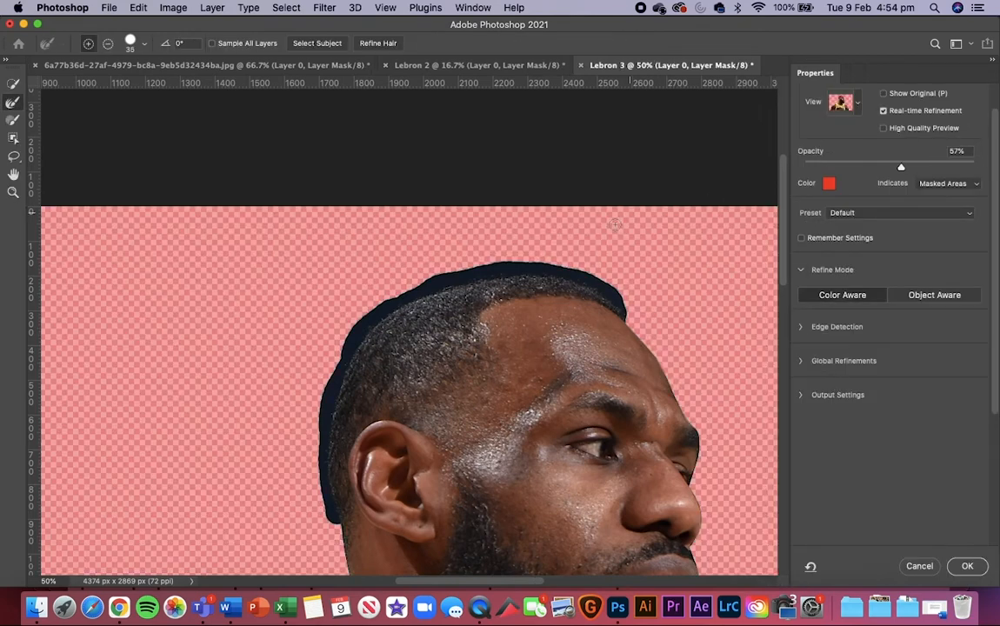
pyautogui.scroll(2, 612, 289)
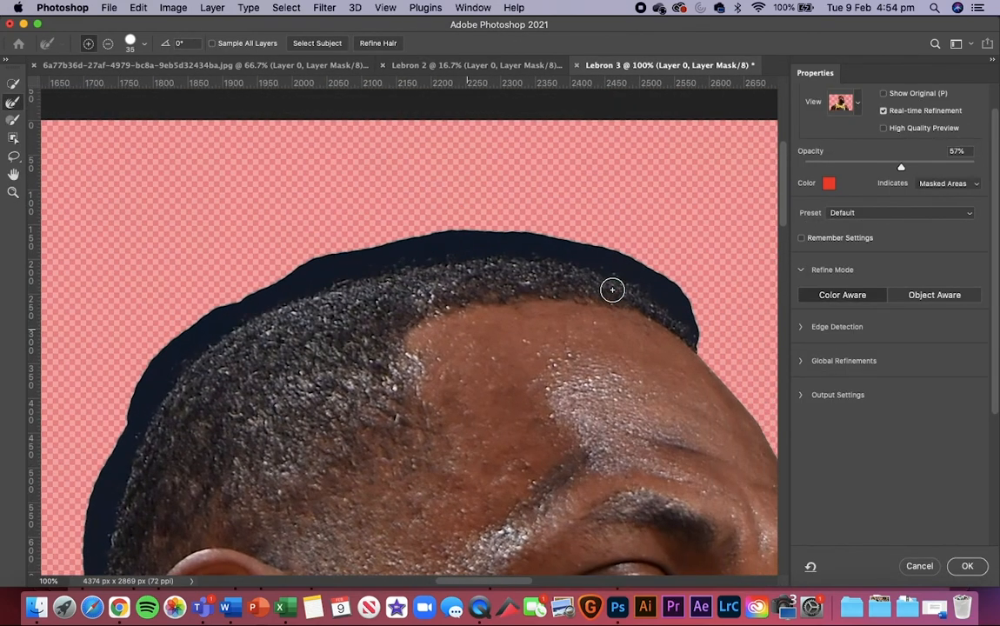
pyautogui.press(']')
pyautogui.press(']')
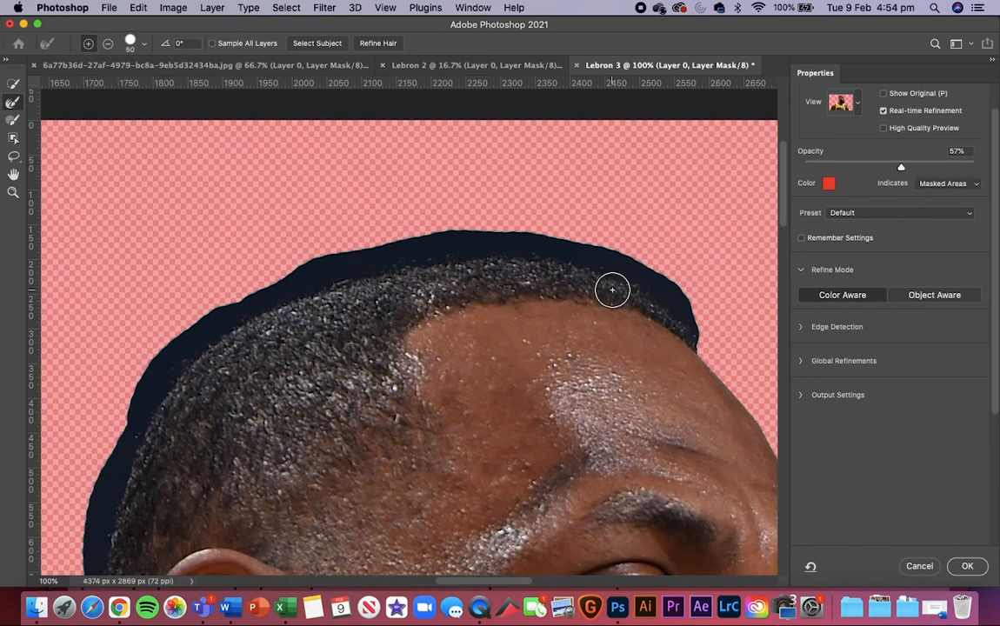
pyautogui.moveTo(682, 319)
pyautogui.mouseDown()
pyautogui.moveTo(648, 272)
pyautogui.moveTo(594, 247)
pyautogui.mouseUp()
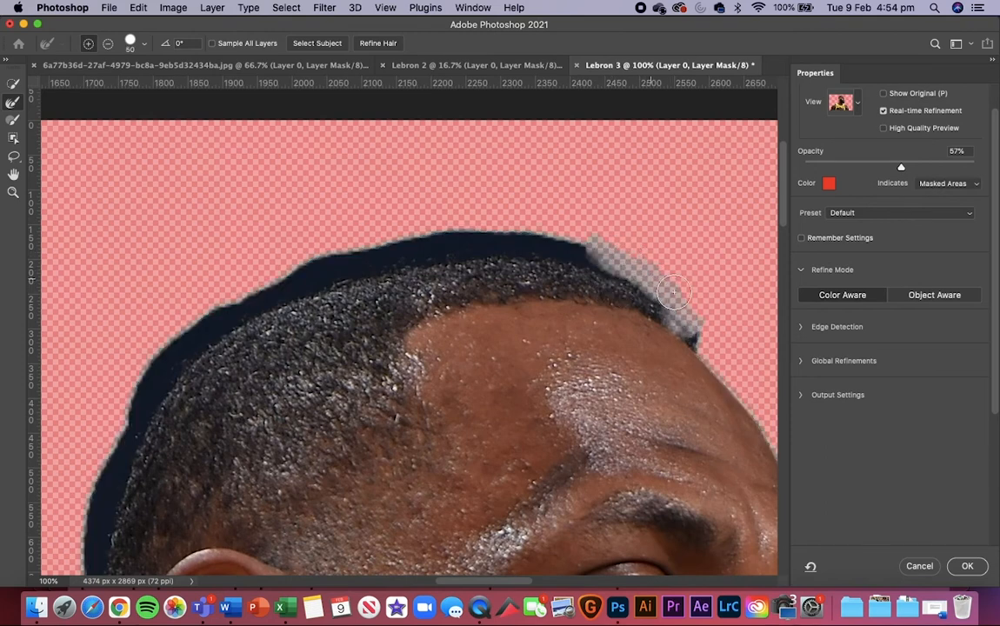
pyautogui.press('super+z')
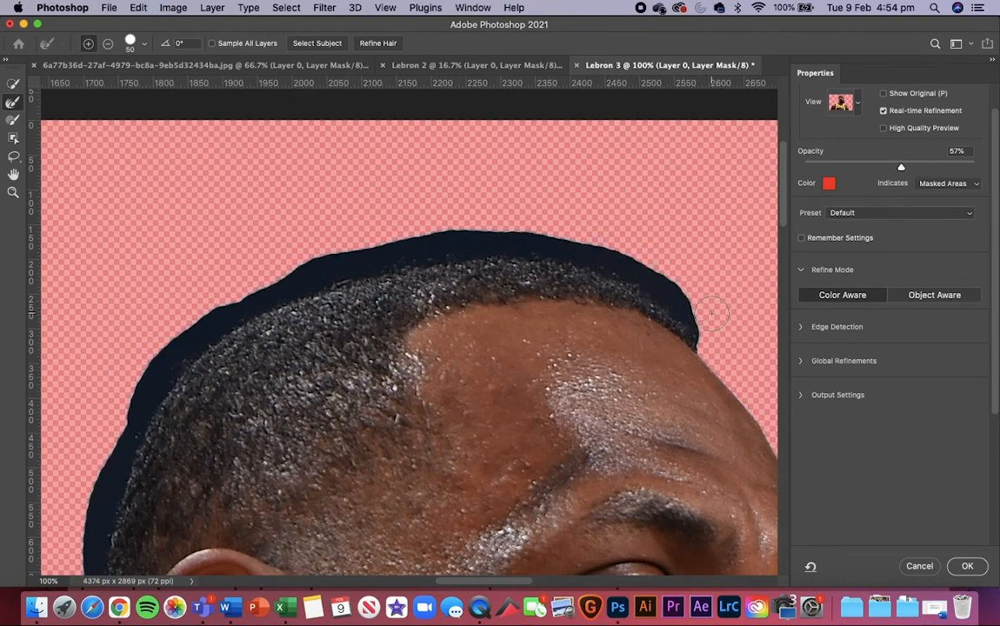
pyautogui.moveTo(706, 319)
pyautogui.mouseDown()
pyautogui.moveTo(677, 293)
pyautogui.moveTo(588, 253)
pyautogui.moveTo(511, 239)
pyautogui.moveTo(405, 246)
pyautogui.mouseUp()
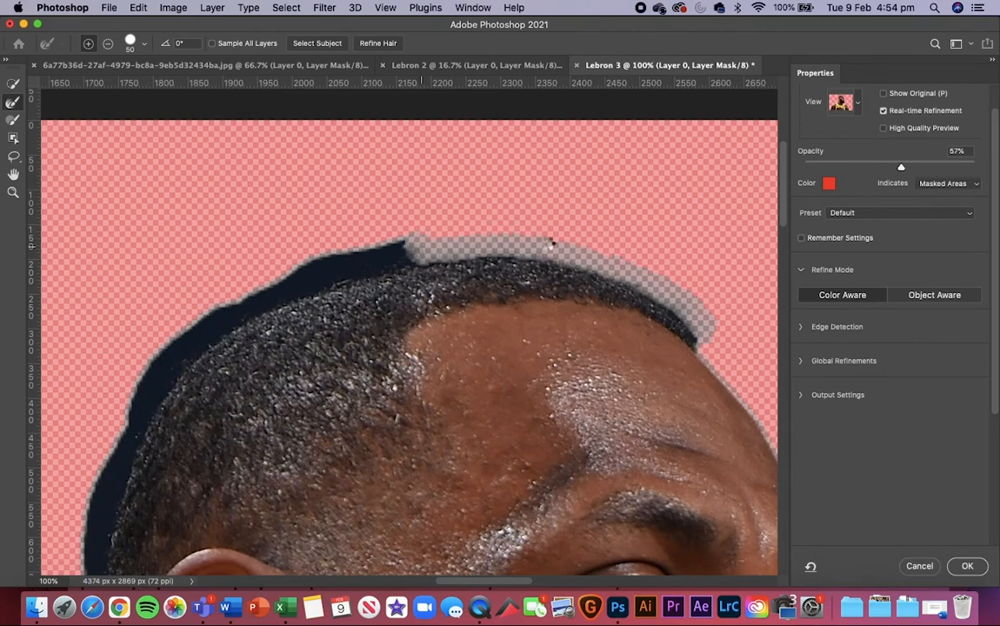
# Step: Continue refining the hair edge across the crown toward the back of the head, clearing the dark background band
pyautogui.scroll(-3, 547, 248)
pyautogui.hscroll(-3, 548, 248)
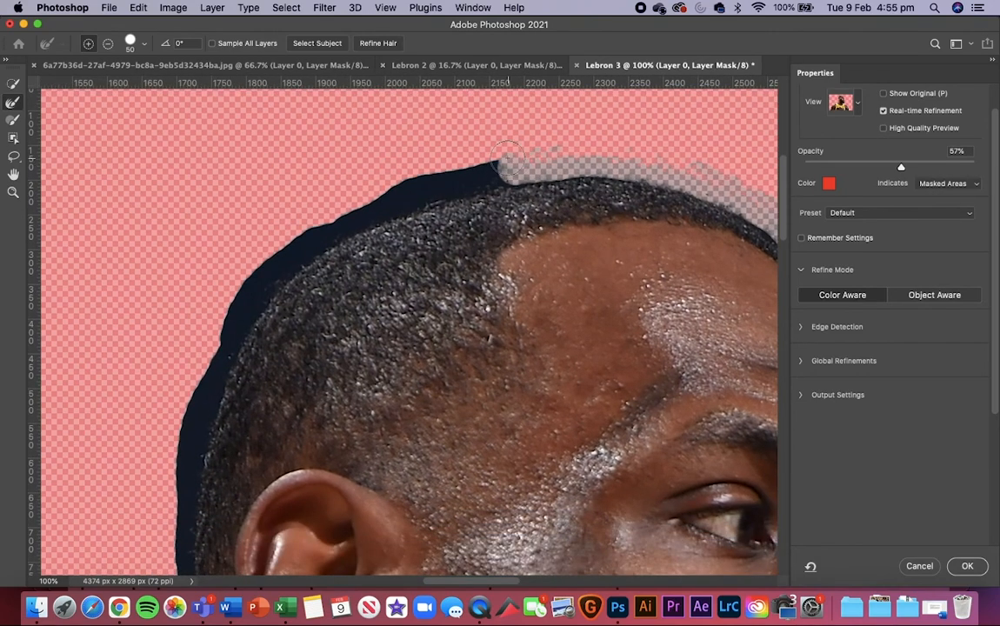
pyautogui.moveTo(513, 171)
pyautogui.mouseDown()
pyautogui.moveTo(325, 226)
pyautogui.moveTo(304, 207)
pyautogui.mouseUp()
pyautogui.moveTo(405, 183)
pyautogui.mouseDown()
pyautogui.moveTo(455, 164)
pyautogui.moveTo(426, 171)
pyautogui.mouseUp()
pyautogui.scroll(-2, 522, 181)
pyautogui.hscroll(-3, 522, 181)
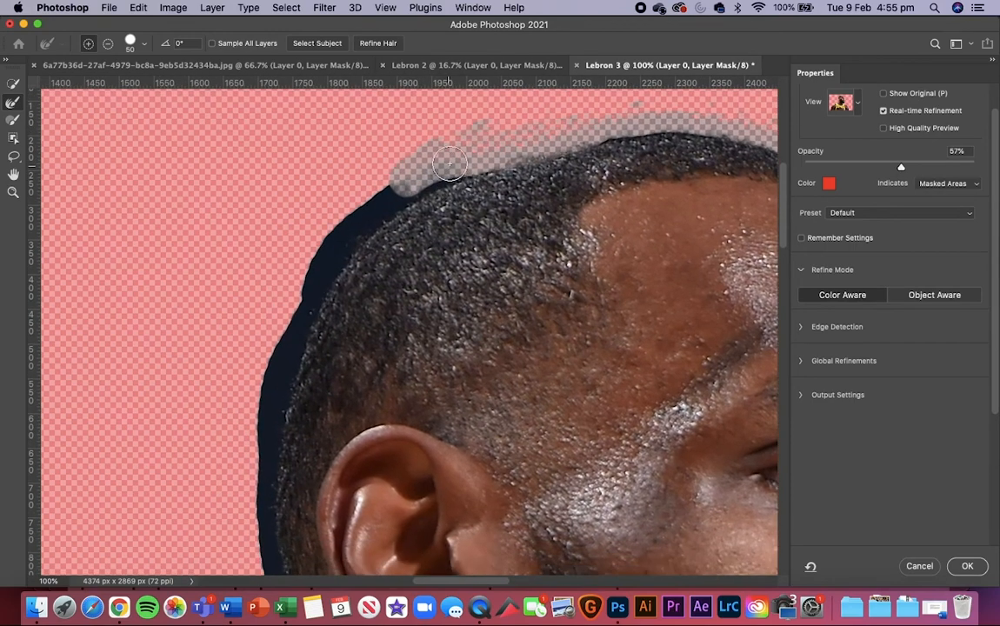
pyautogui.moveTo(387, 189)
pyautogui.mouseDown()
pyautogui.moveTo(359, 214)
pyautogui.moveTo(415, 168)
pyautogui.moveTo(391, 200)
pyautogui.moveTo(373, 209)
pyautogui.moveTo(410, 180)
pyautogui.moveTo(350, 225)
pyautogui.moveTo(312, 284)
pyautogui.moveTo(347, 228)
pyautogui.mouseUp()
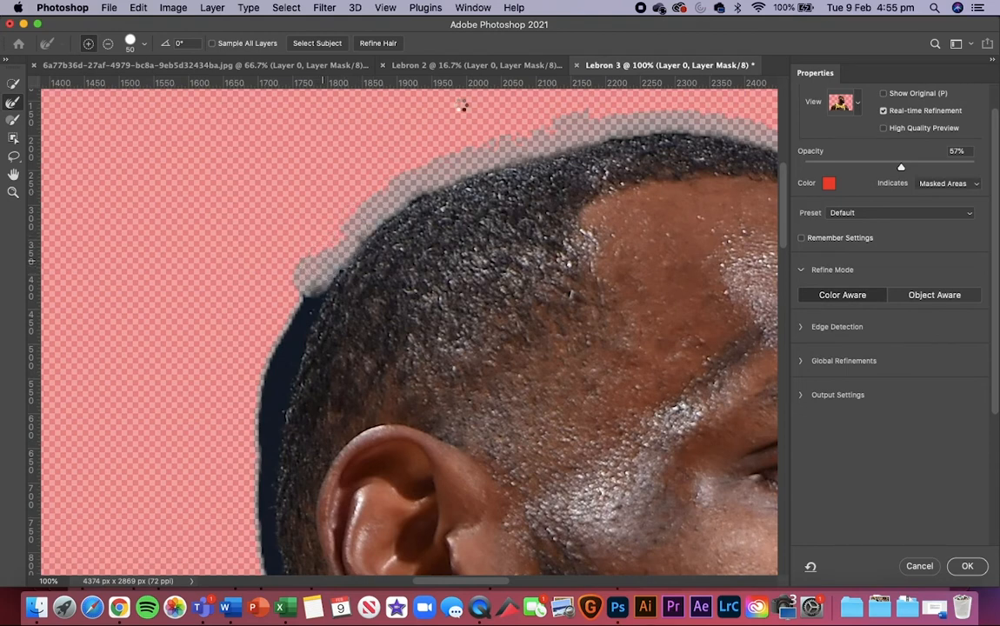
# Step: Touch up the refined hair edge along the top of the head with short Refine Edge strokes
pyautogui.press('super+minus')
pyautogui.press('super+minus')
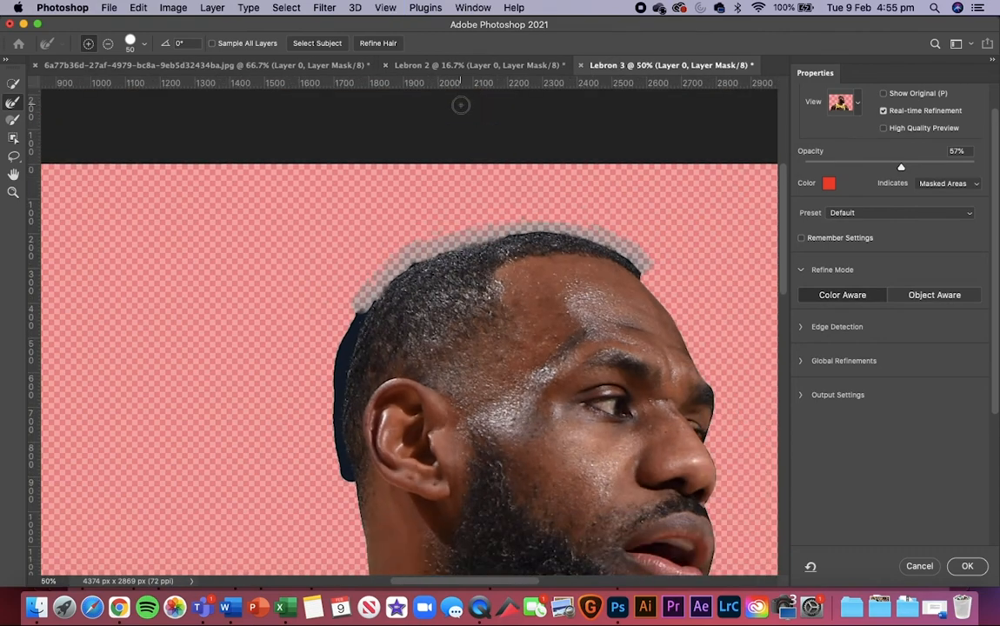
pyautogui.press('super+plus')
pyautogui.press('super+plus')
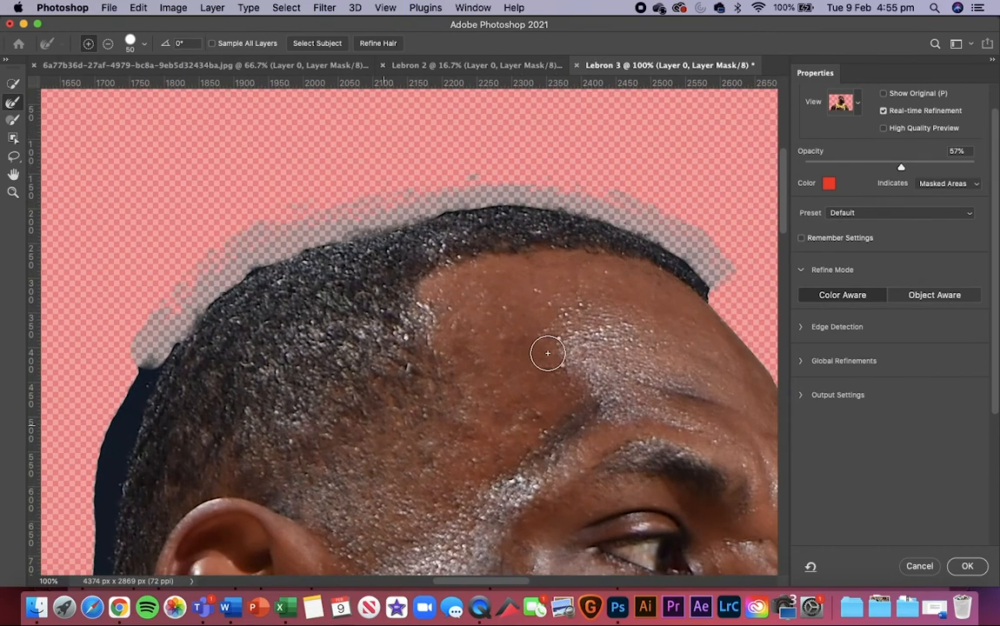
pyautogui.moveTo(399, 193); pyautogui.dragTo(449, 195)
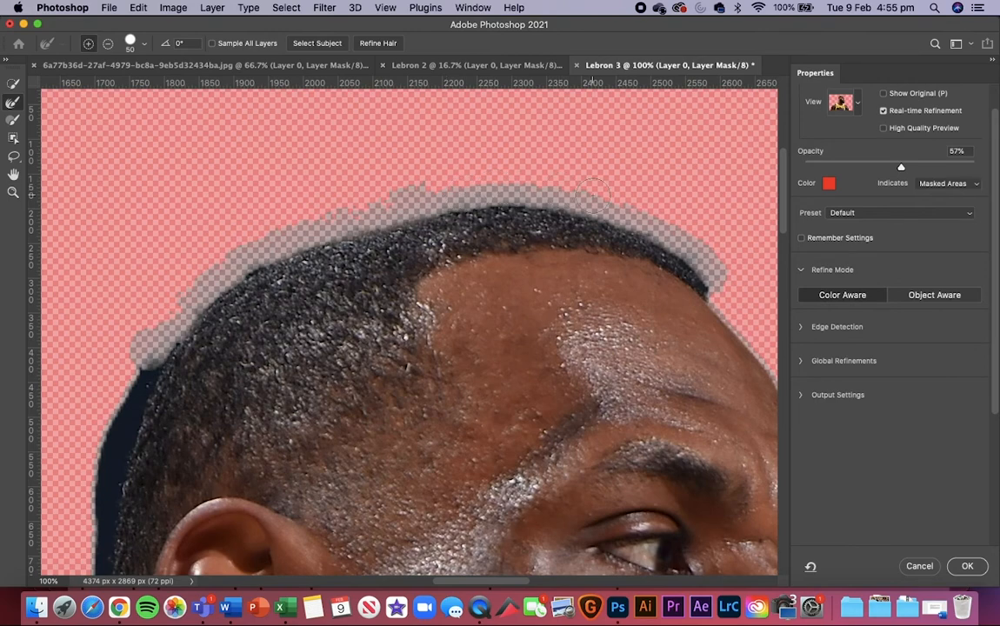
pyautogui.moveTo(242, 228); pyautogui.dragTo(246, 251)
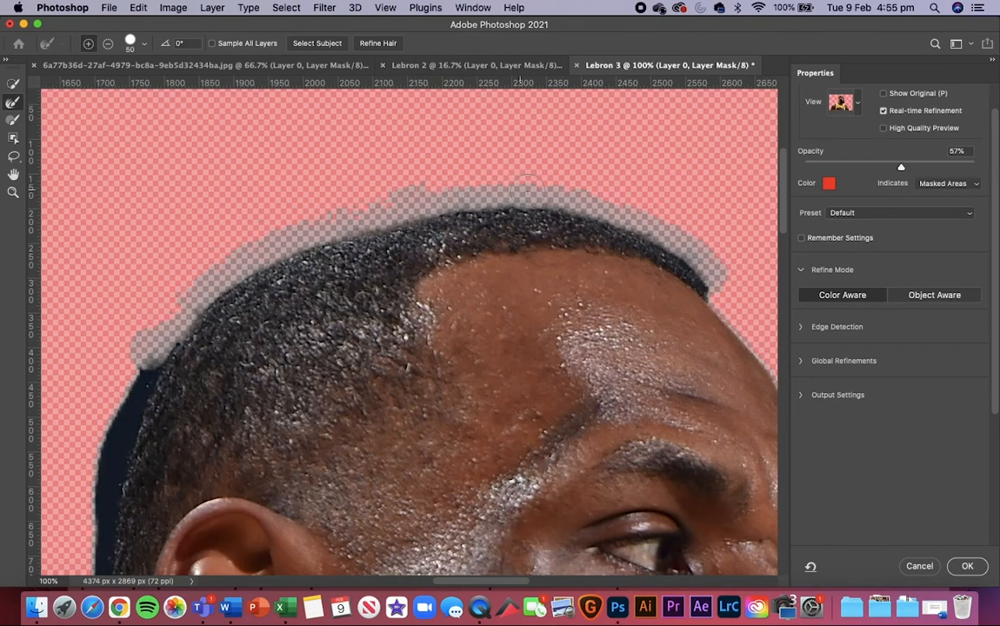
# Step: Refine the hair edge down the back of the head, past the ear to the nape
pyautogui.hscroll(-5, 231, 312)
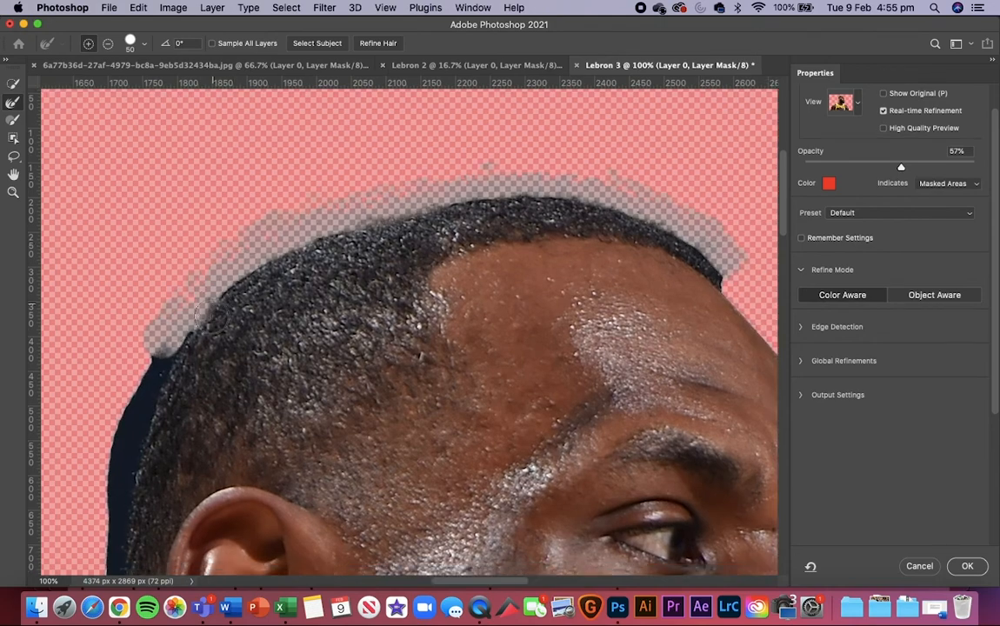
pyautogui.scroll(-4, 230, 311)
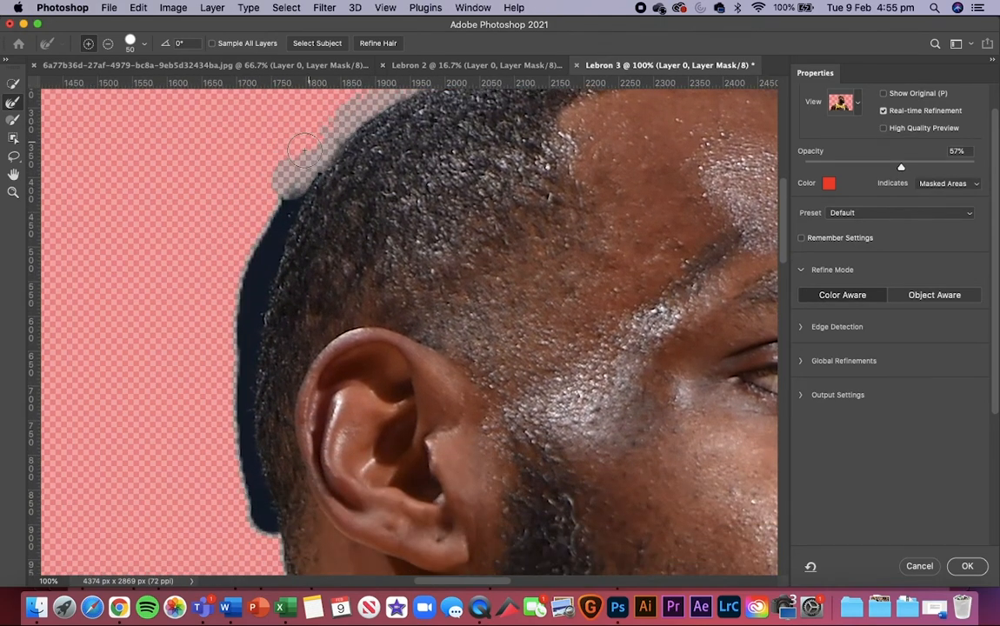
pyautogui.moveTo(293, 174)
pyautogui.mouseDown()
pyautogui.moveTo(245, 218)
pyautogui.moveTo(305, 161)
pyautogui.moveTo(233, 233)
pyautogui.moveTo(261, 237)
pyautogui.moveTo(233, 233)
pyautogui.moveTo(228, 261)
pyautogui.moveTo(256, 263)
pyautogui.moveTo(236, 247)
pyautogui.moveTo(232, 370)
pyautogui.mouseUp()
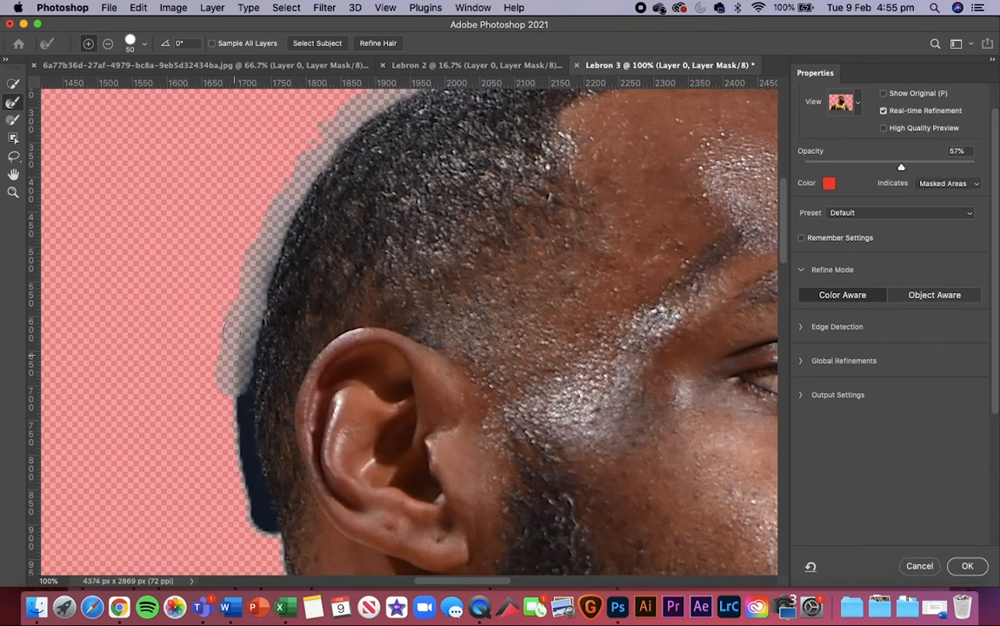
pyautogui.moveTo(241, 331)
pyautogui.mouseDown()
pyautogui.moveTo(226, 323)
pyautogui.moveTo(218, 361)
pyautogui.moveTo(233, 399)
pyautogui.moveTo(237, 380)
pyautogui.moveTo(224, 413)
pyautogui.moveTo(235, 422)
pyautogui.moveTo(233, 456)
pyautogui.moveTo(261, 530)
pyautogui.mouseUp()
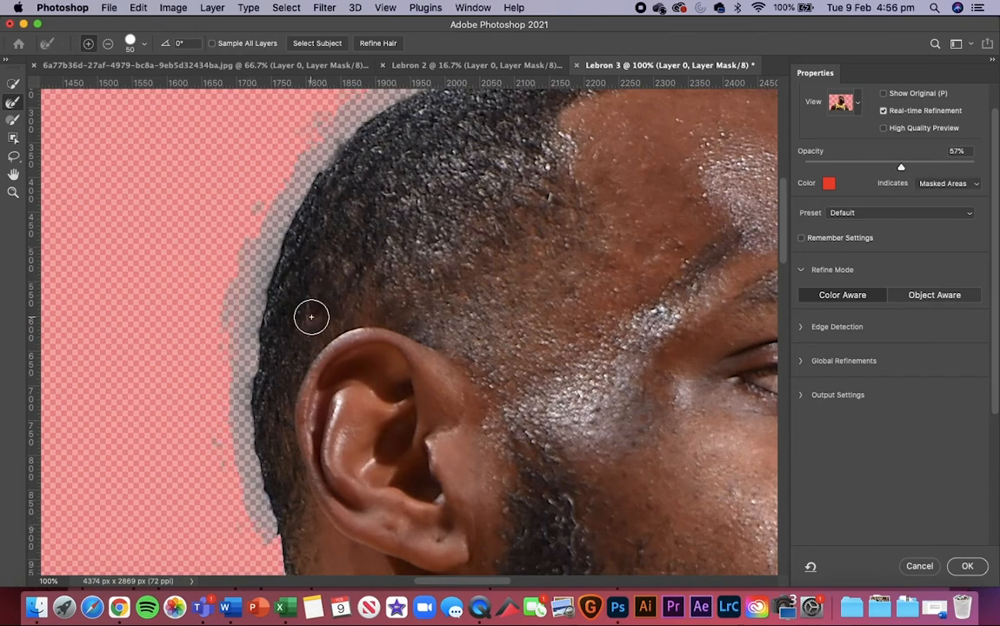
# Step: Refine the beard edge from below the lip around and under the chin with the brush at size 80, redoing the first stroke
pyautogui.press('super+minus')
pyautogui.press('super+minus')
pyautogui.press('super+minus')
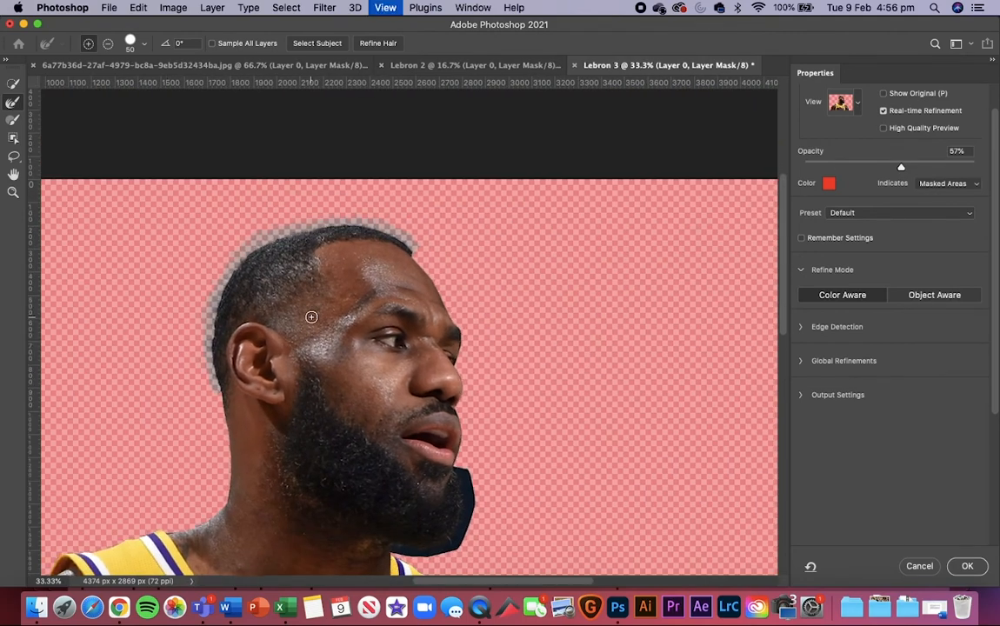
pyautogui.press('super+plus')
pyautogui.press('super+plus')
pyautogui.press('super+plus')
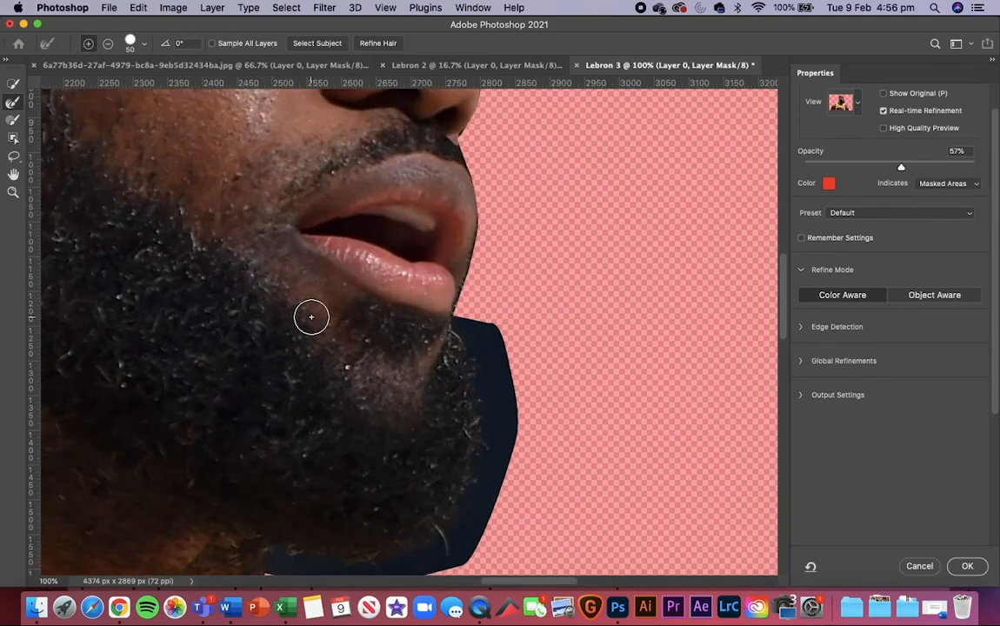
pyautogui.press(']')
pyautogui.press(']')
pyautogui.press(']')
pyautogui.press(']')
pyautogui.press(']')
pyautogui.scroll(-2, 312, 316)
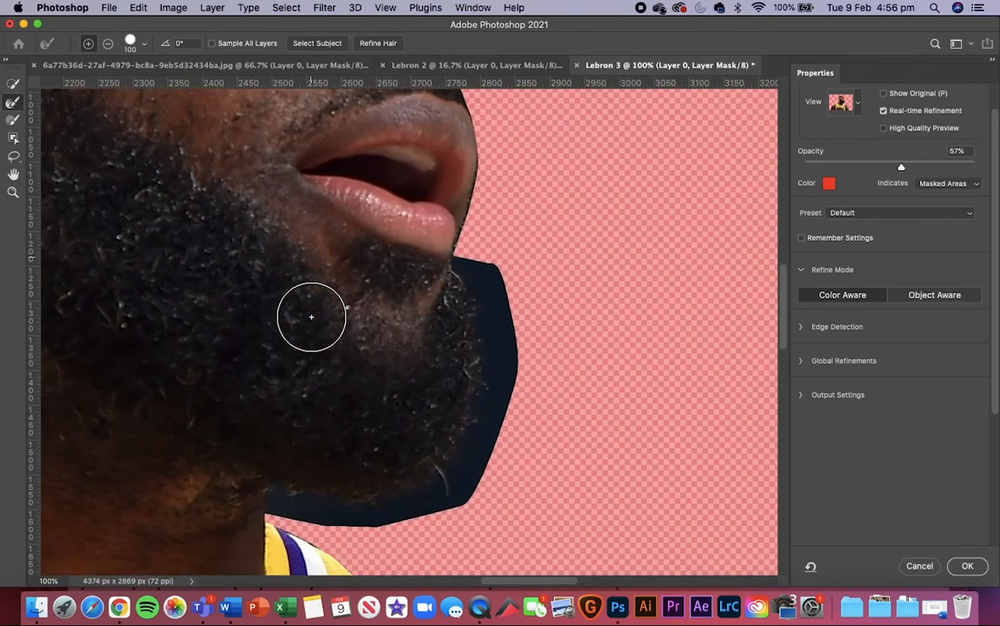
pyautogui.press('[')
pyautogui.press('[')
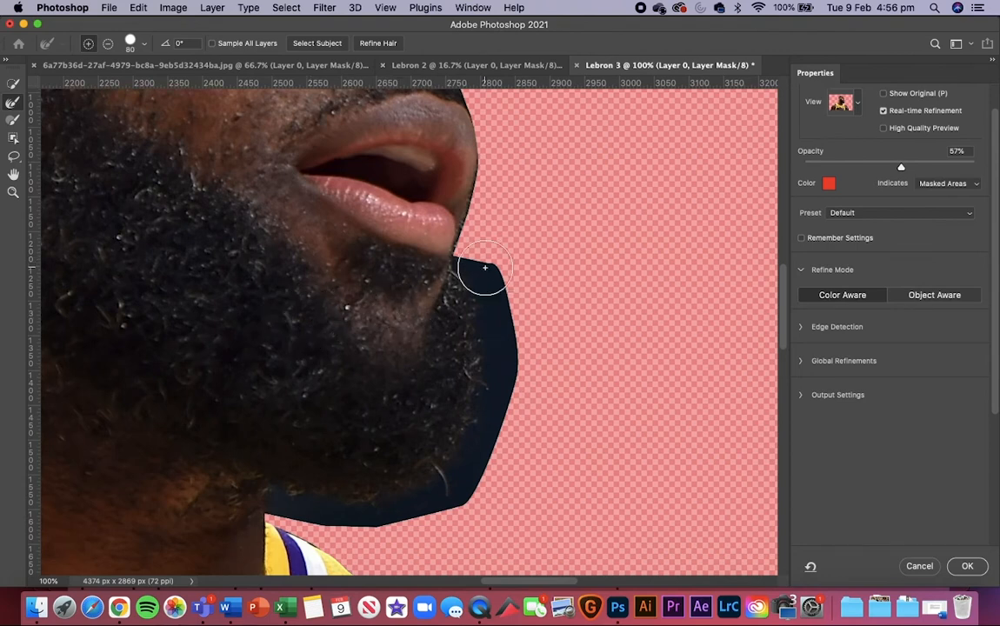
pyautogui.moveTo(475, 274)
pyautogui.mouseDown()
pyautogui.moveTo(484, 282)
pyautogui.moveTo(504, 272)
pyautogui.moveTo(514, 379)
pyautogui.moveTo(492, 334)
pyautogui.moveTo(496, 307)
pyautogui.moveTo(436, 254)
pyautogui.moveTo(432, 233)
pyautogui.moveTo(447, 332)
pyautogui.moveTo(502, 422)
pyautogui.moveTo(475, 462)
pyautogui.moveTo(466, 435)
pyautogui.moveTo(442, 480)
pyautogui.moveTo(529, 477)
pyautogui.mouseUp()
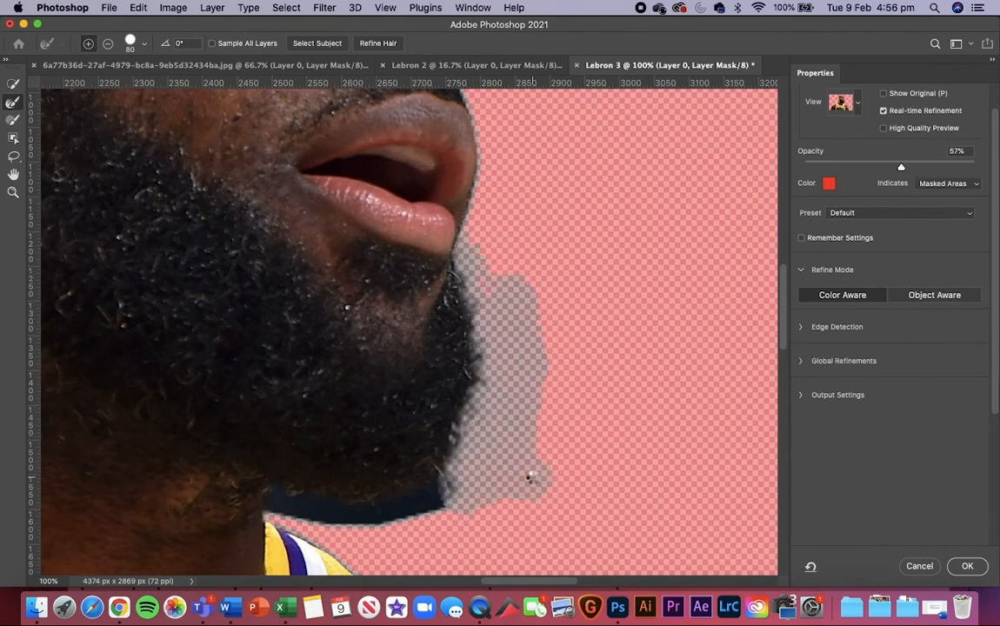
pyautogui.press('super+z')
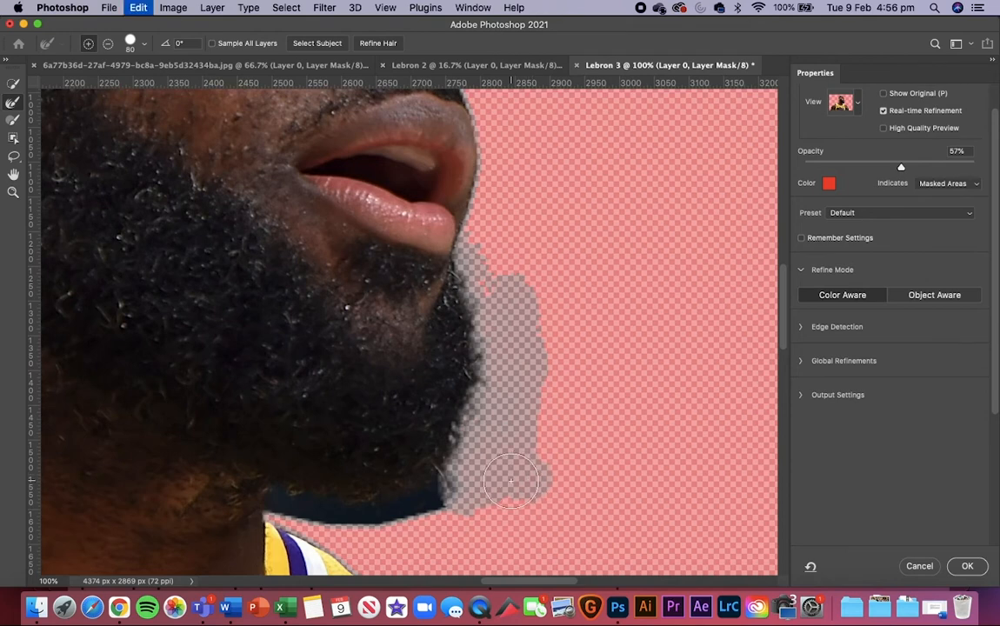
pyautogui.moveTo(494, 277)
pyautogui.mouseDown()
pyautogui.moveTo(509, 375)
pyautogui.moveTo(464, 483)
pyautogui.moveTo(371, 513)
pyautogui.moveTo(326, 506)
pyautogui.mouseUp()
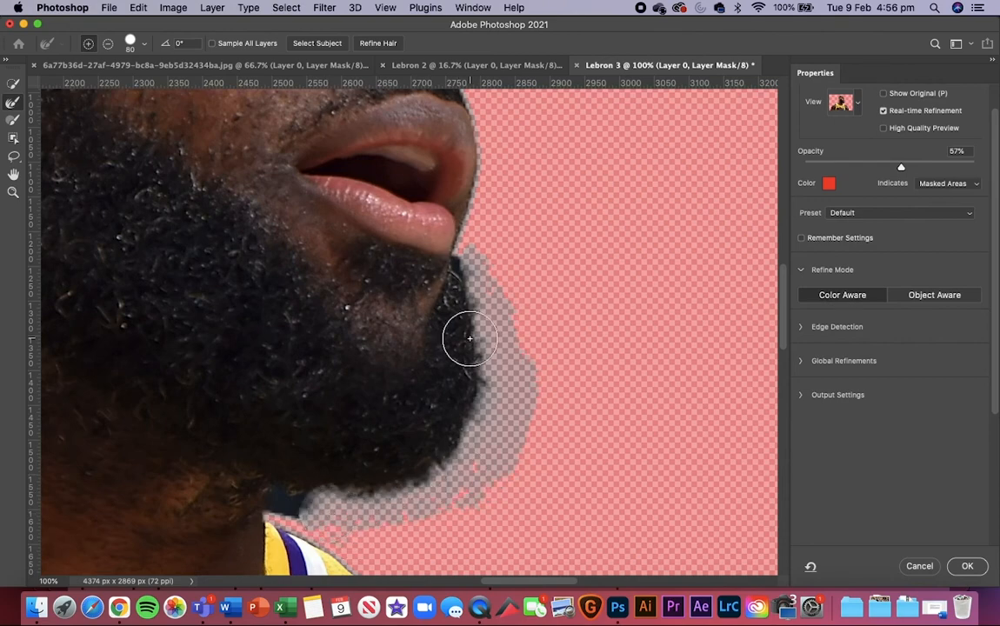
# Step: Refine the remaining dark patch between the beard and the jersey collar with the Refine Edge brush at size 45
pyautogui.press('[')
pyautogui.press('[')
pyautogui.press('[')
pyautogui.press('[')
pyautogui.scroll(-3, 469, 338)
pyautogui.hscroll(-3, 470, 338)
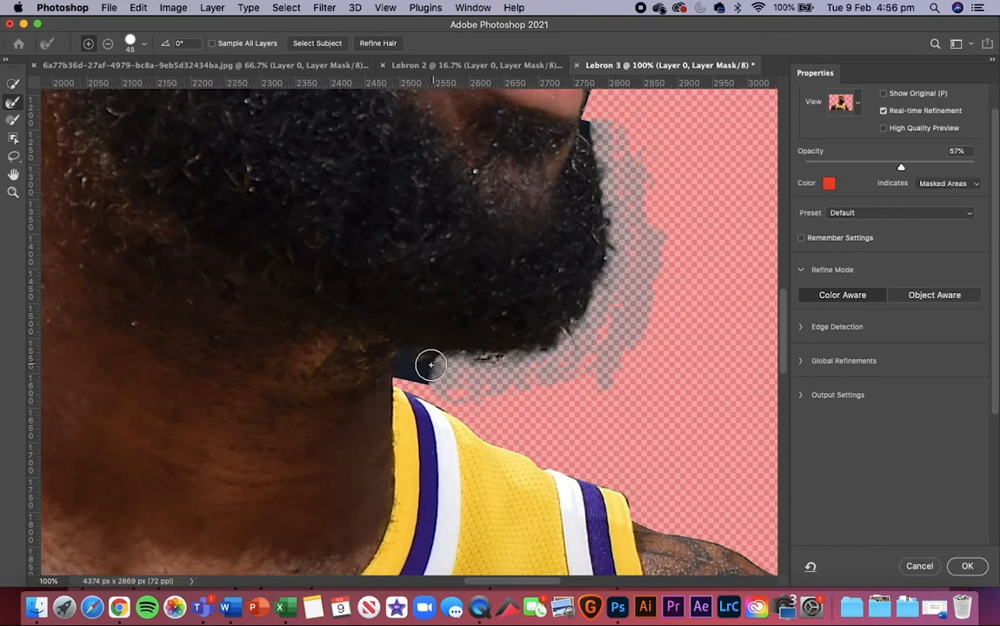
pyautogui.moveTo(430, 364); pyautogui.dragTo(416, 367)
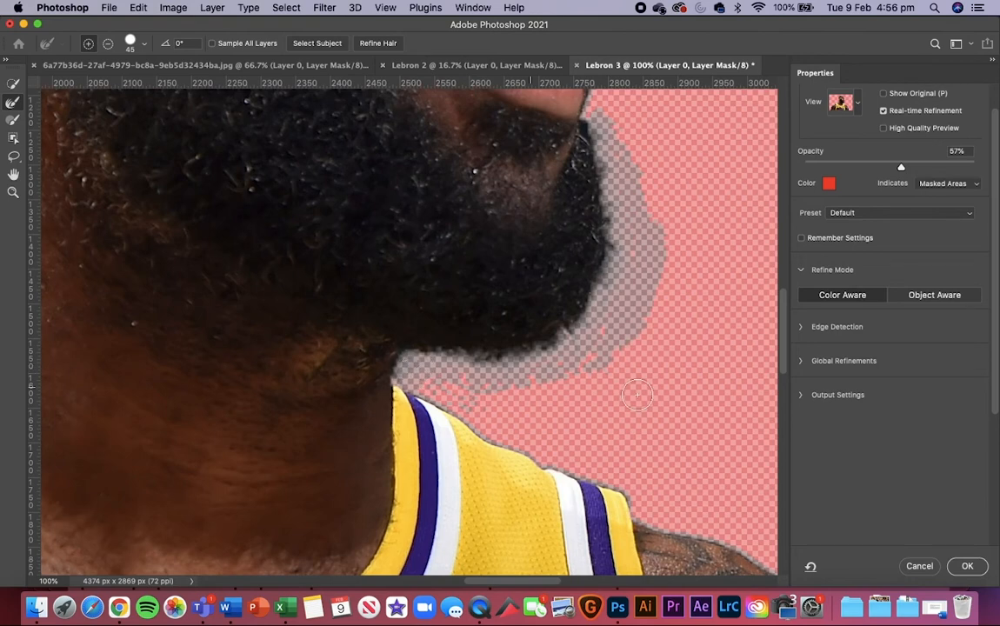
# Step: Refine the beard edge just below the lower lip and apply the refinement to the layer mask
pyautogui.scroll(3, 612, 159)
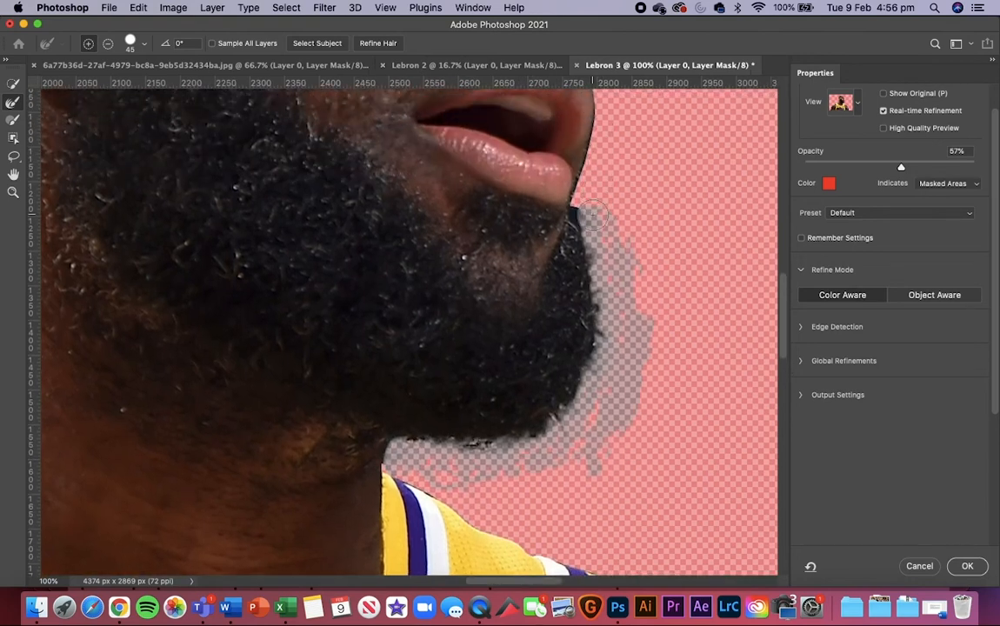
pyautogui.moveTo(584, 217); pyautogui.dragTo(581, 215)
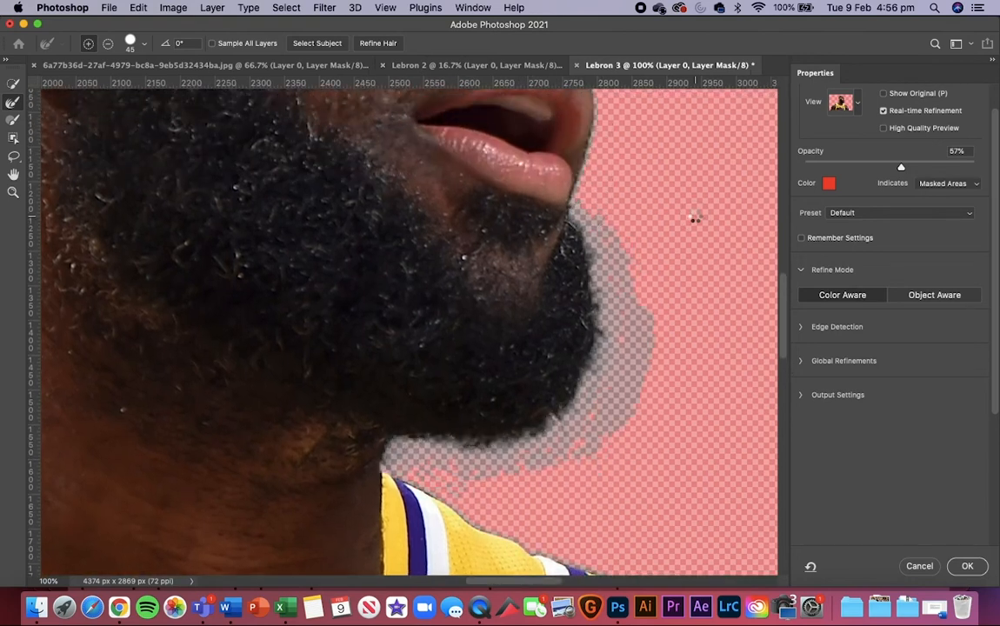
pyautogui.press('super+minus')
pyautogui.press('super+minus')
pyautogui.press('super+minus')
pyautogui.press('super+minus')
pyautogui.press('super+minus')
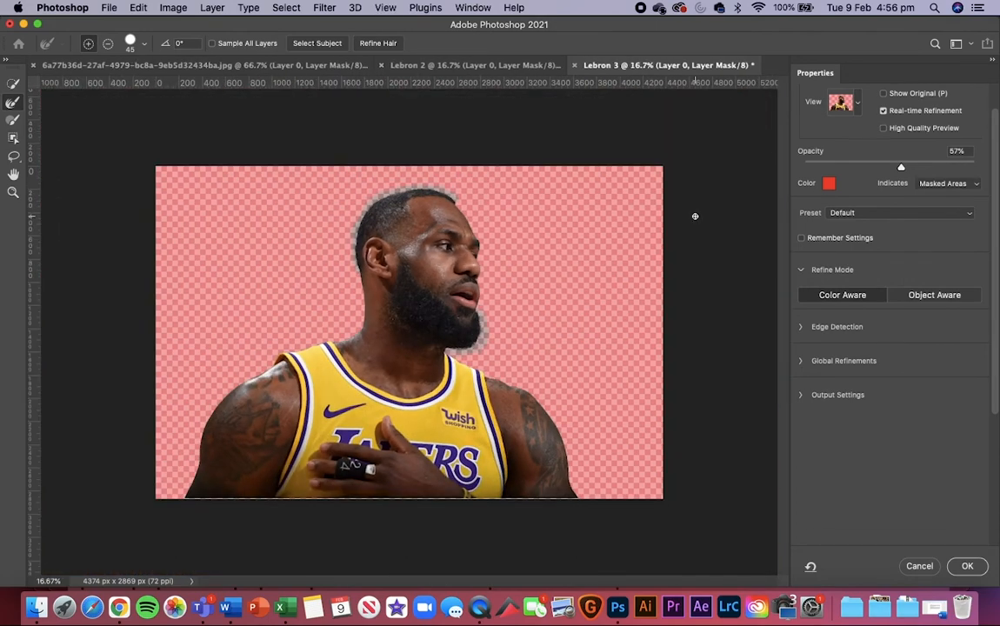
pyautogui.click(966, 566)
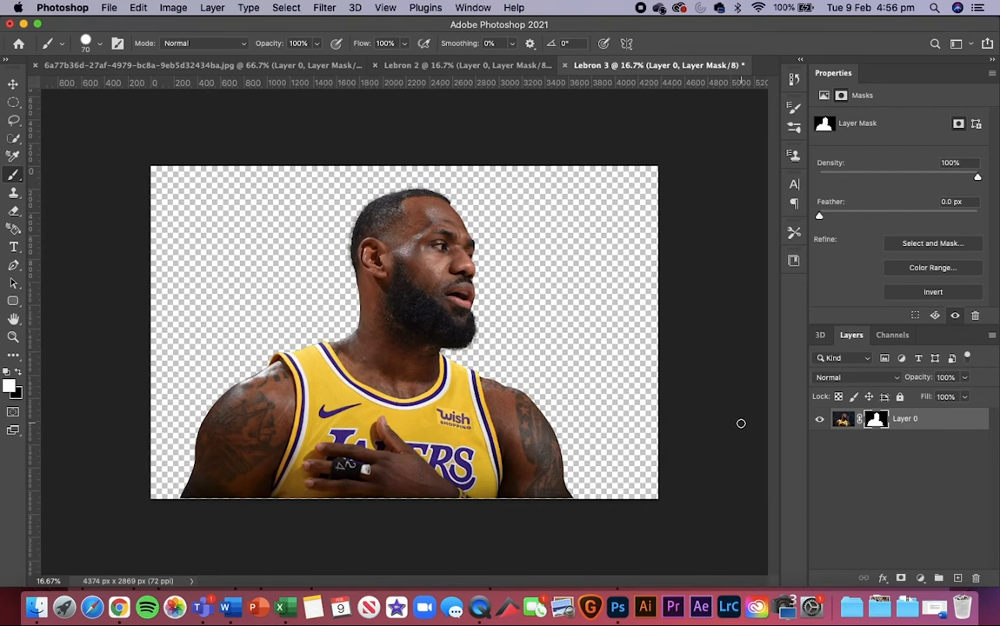
# Step: Compare the Lebron 3 and Lebron 2 cutouts with the first image's cutout, viewing all of them at 16.7%
pyautogui.click(469, 65)
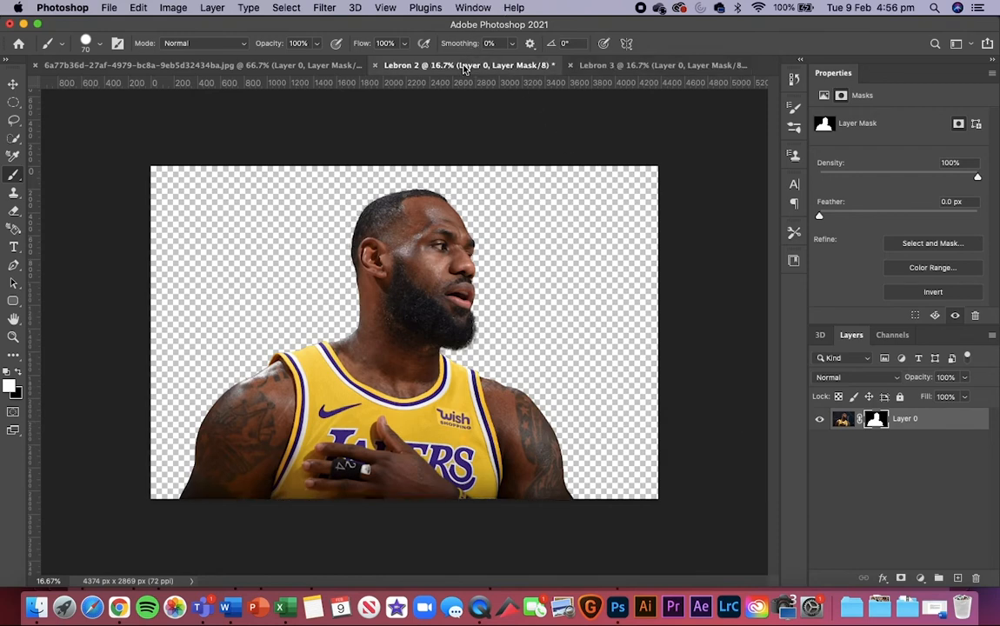
pyautogui.click(624, 67)
pyautogui.click(442, 67)
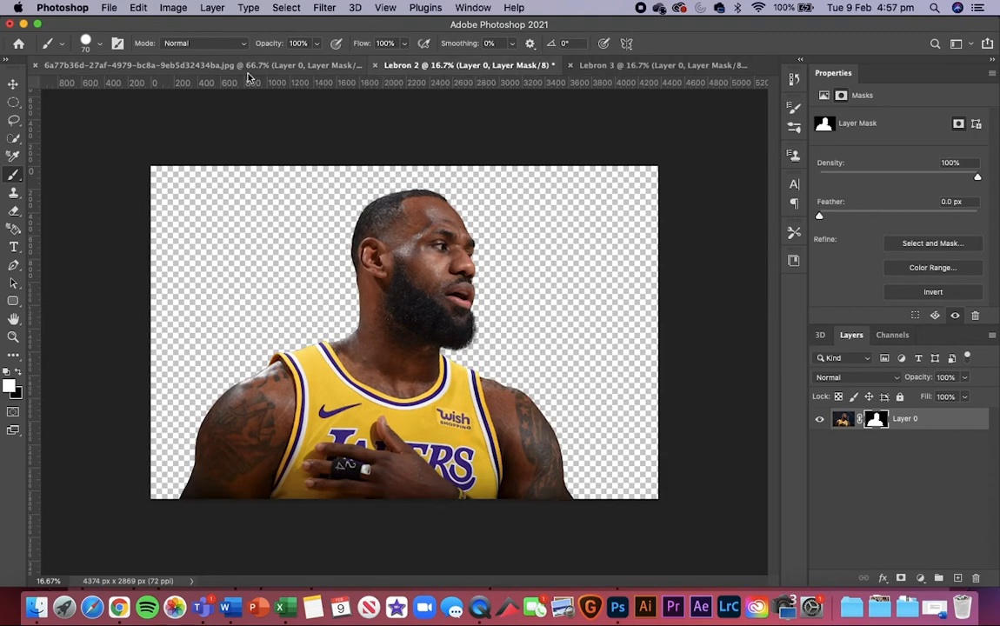
pyautogui.click(215, 67)
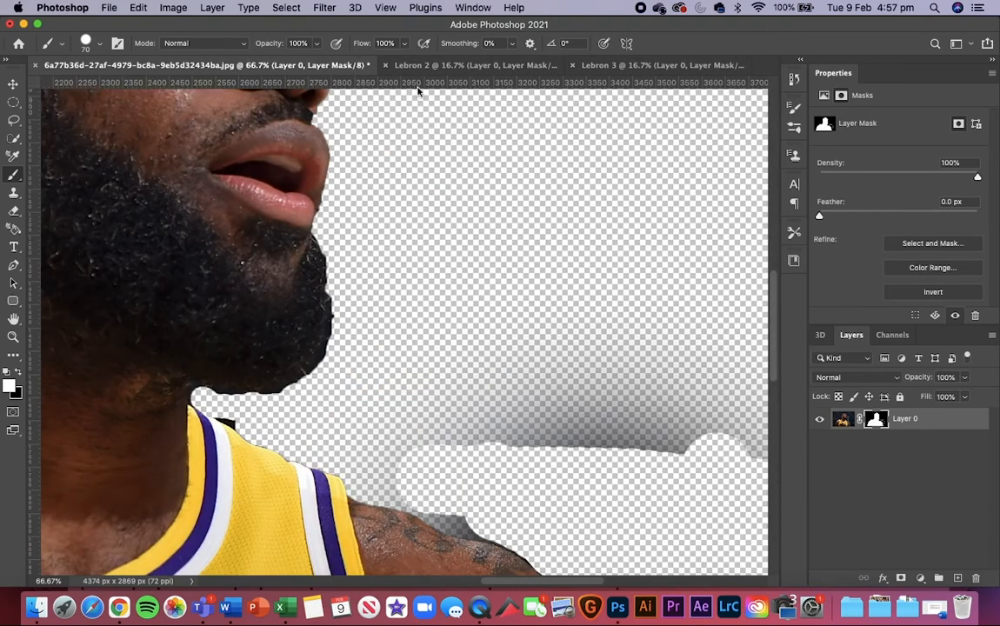
pyautogui.press('super+minus')
pyautogui.press('super+minus')
pyautogui.press('super+minus')
pyautogui.press('super+minus')
pyautogui.press('super+minus')
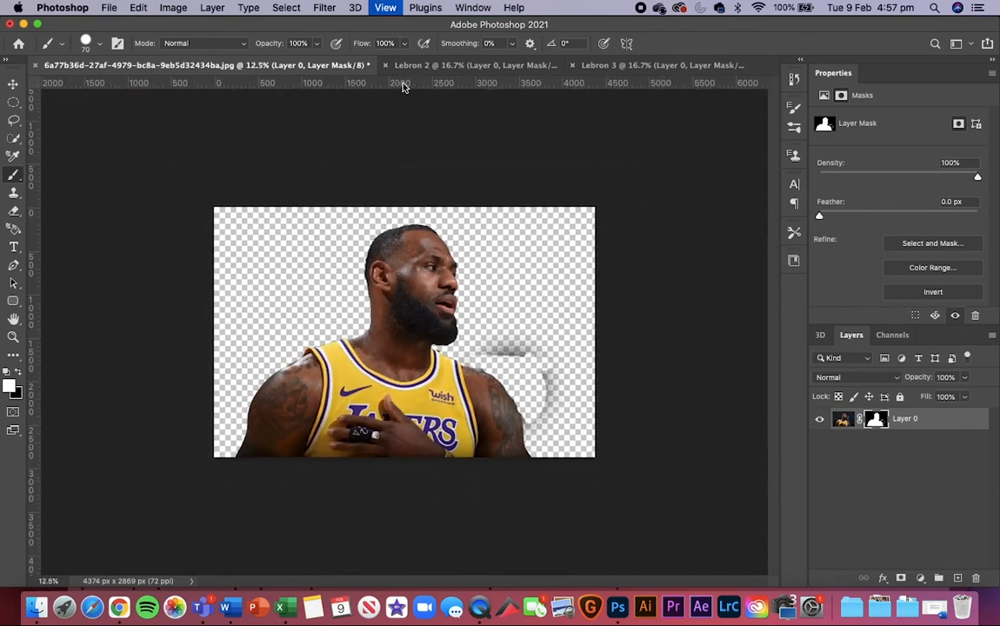
pyautogui.press('super+plus')
pyautogui.press('super+plus')
pyautogui.press('super+minus')
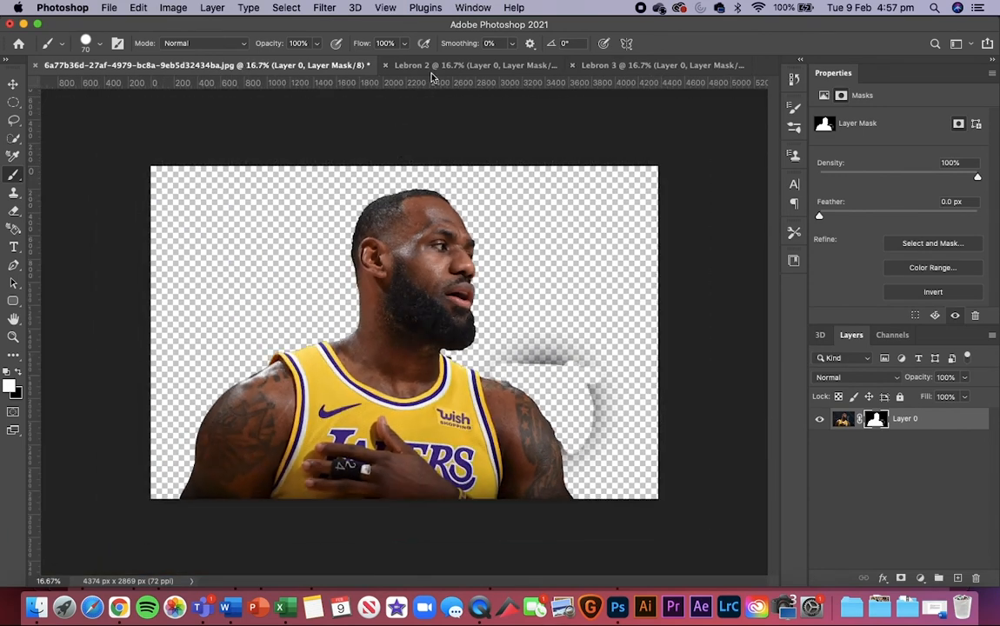
# Step: Check the overall cutout quality of the three documents against each other once more, ending on Lebron 2
pyautogui.click(409, 65)
pyautogui.click(623, 66)
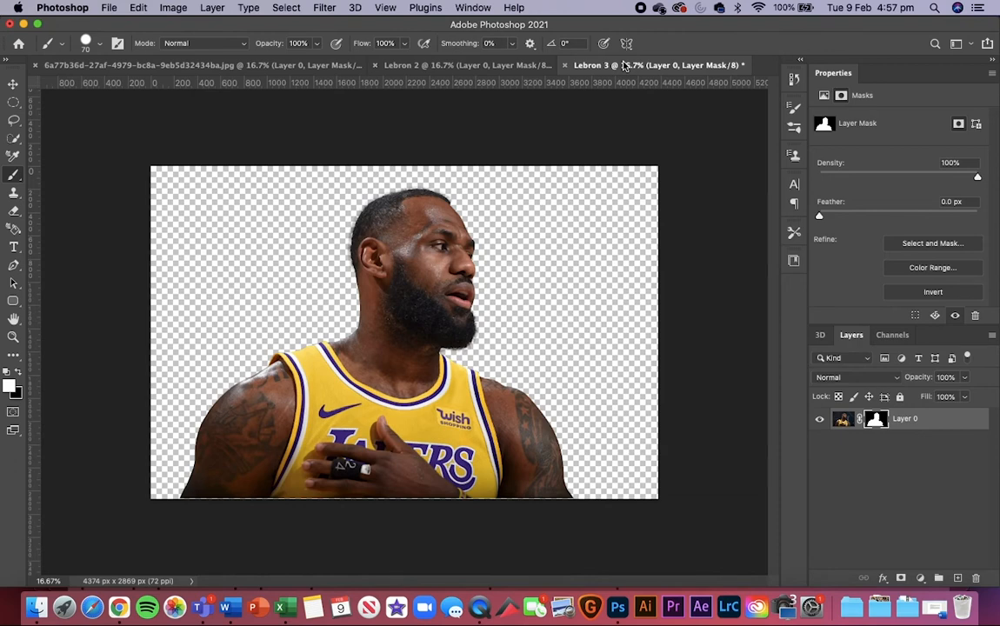
pyautogui.click(264, 65)
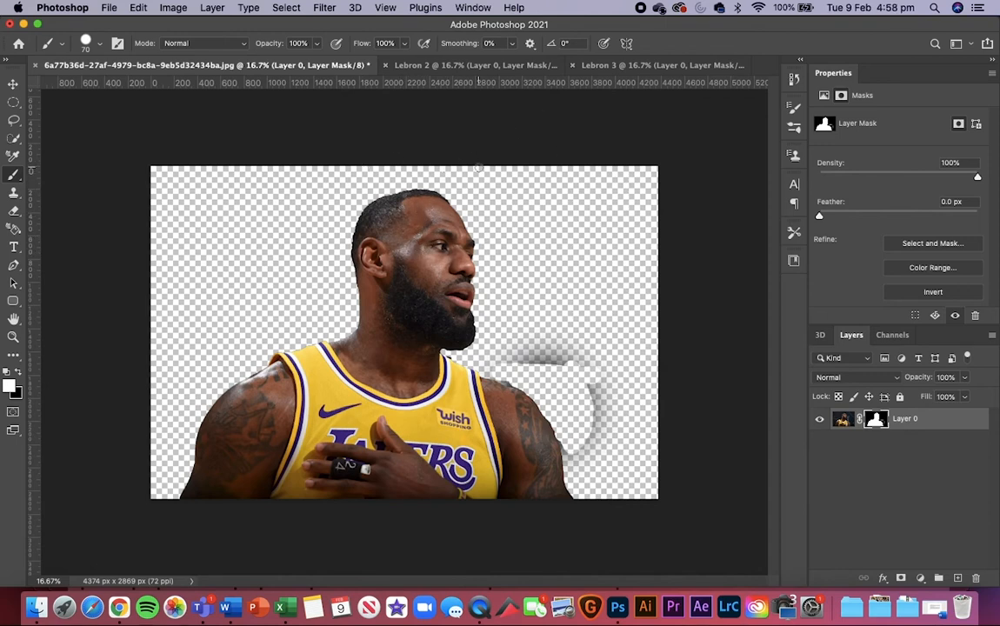
pyautogui.click(449, 70)
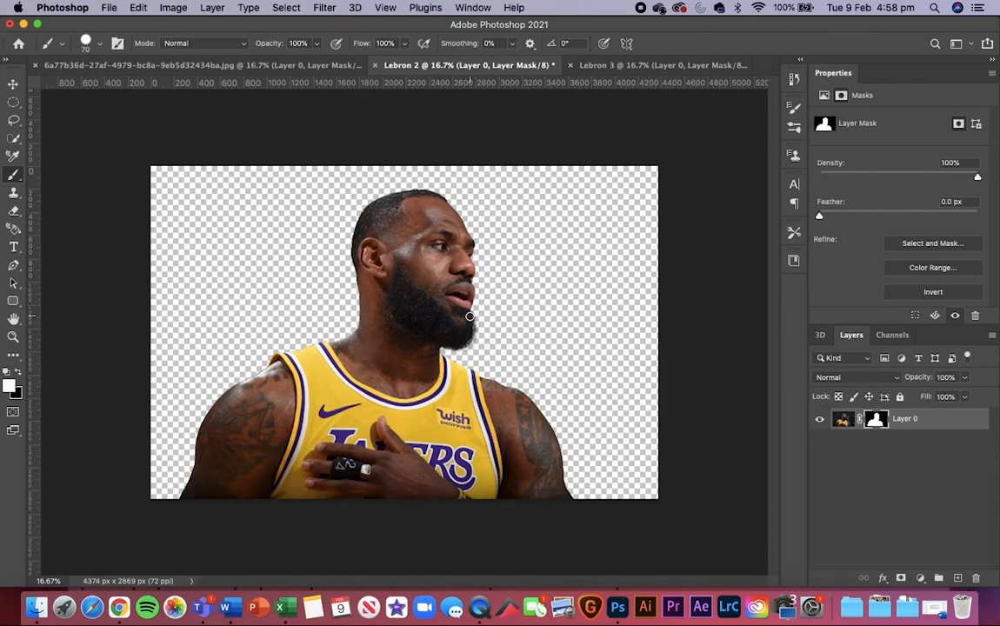
# Step: In the first image's document, select the player from head to jersey with the Quick Selection tool in add mode at brush size 600
pyautogui.click(123, 63)
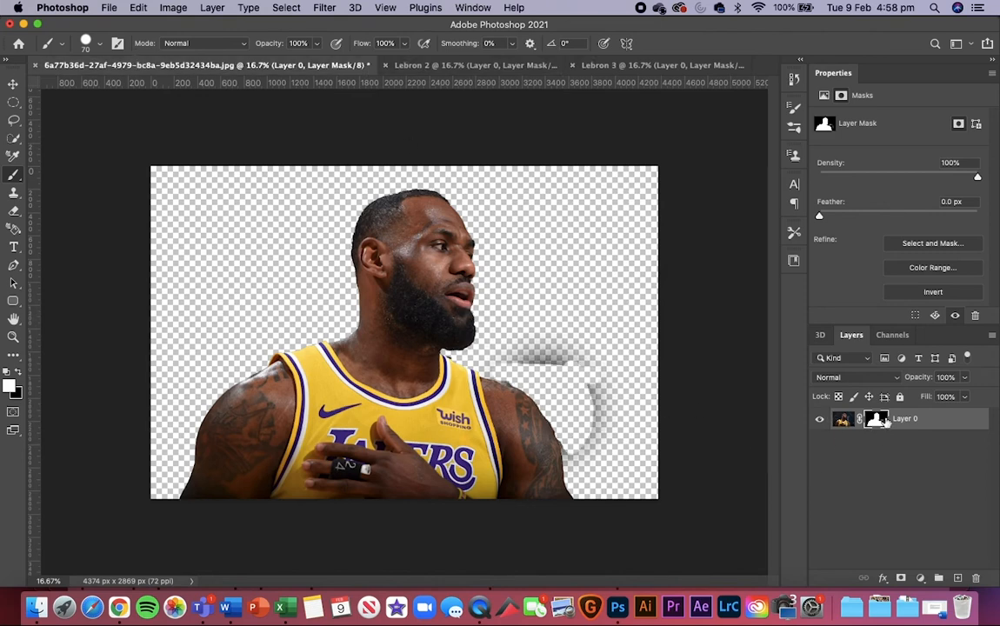
pyautogui.click(13, 137)
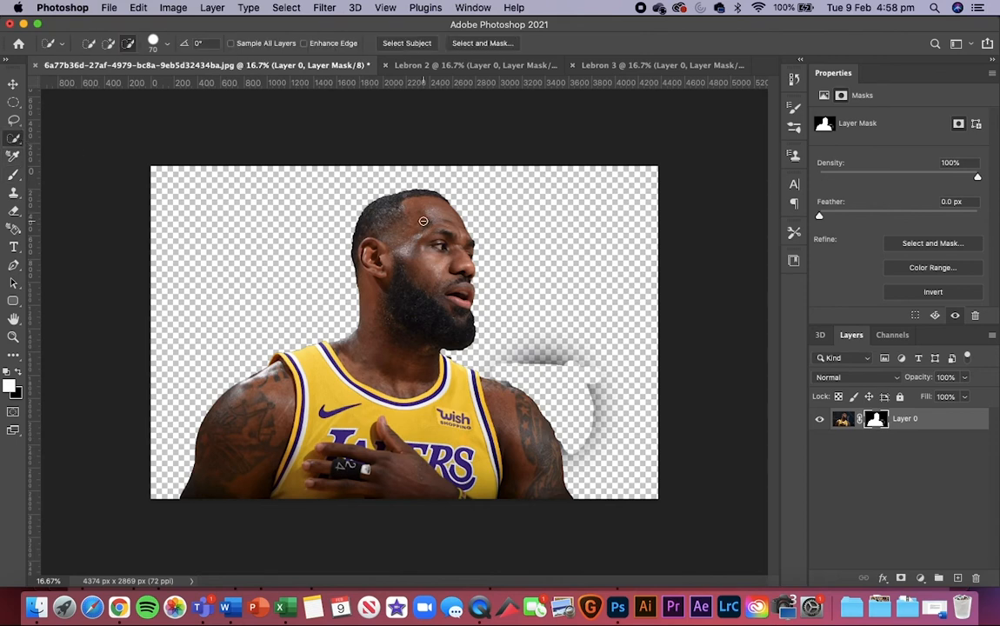
pyautogui.press(']')
pyautogui.press(']')
pyautogui.press(']')
pyautogui.press(']')
pyautogui.press(']')
pyautogui.press(']')
pyautogui.press(']')
pyautogui.press(']')
pyautogui.click(108, 42)
pyautogui.press(']')
pyautogui.press(']')
pyautogui.press(']')
pyautogui.press(']')
pyautogui.press(']')
pyautogui.press(']')
pyautogui.moveTo(374, 203)
pyautogui.mouseDown()
pyautogui.moveTo(356, 211)
pyautogui.moveTo(362, 334)
pyautogui.moveTo(285, 400)
pyautogui.moveTo(336, 412)
pyautogui.moveTo(457, 413)
pyautogui.mouseUp()
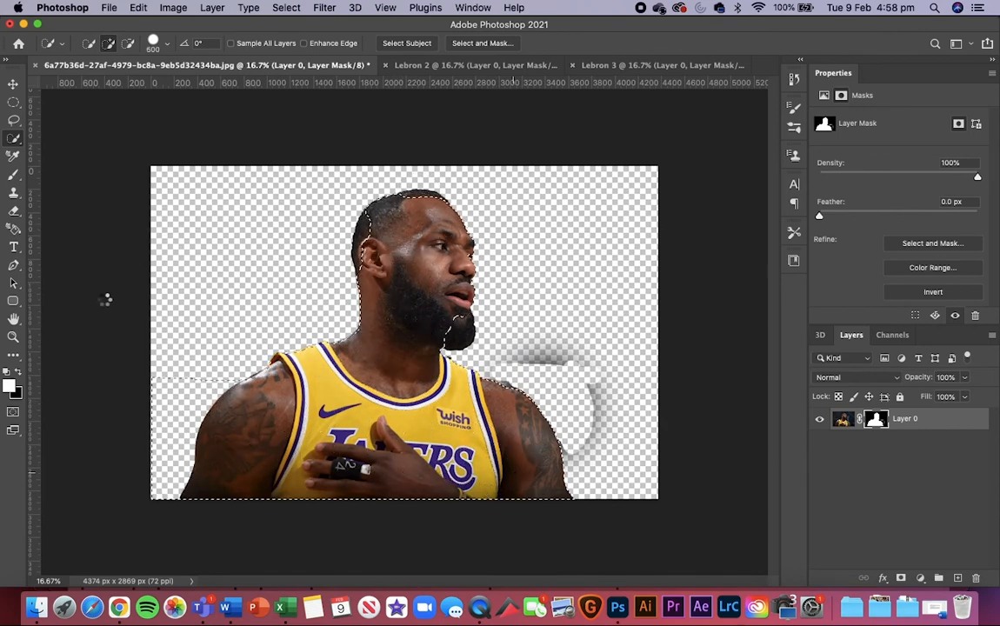
# Step: Draw a closed Pen path along the tattooed shoulder and arm on the image's left, enclosing the excess background selection outside it
pyautogui.click(14, 119)
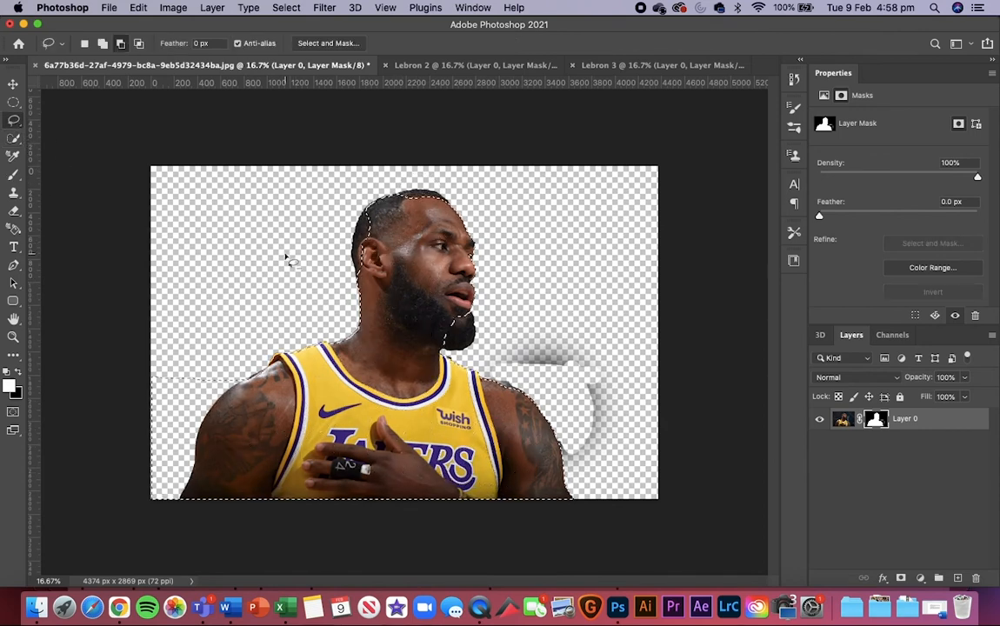
pyautogui.press('super+plus')
pyautogui.press('super+plus')
pyautogui.click(15, 266)
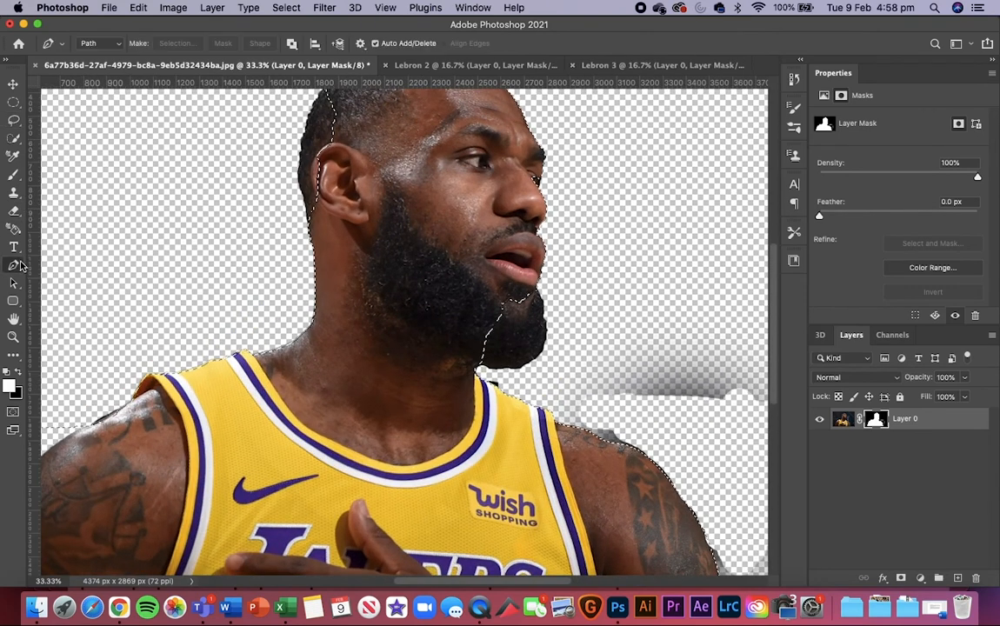
pyautogui.scroll(-5, 229, 309)
pyautogui.hscroll(-5, 229, 309)
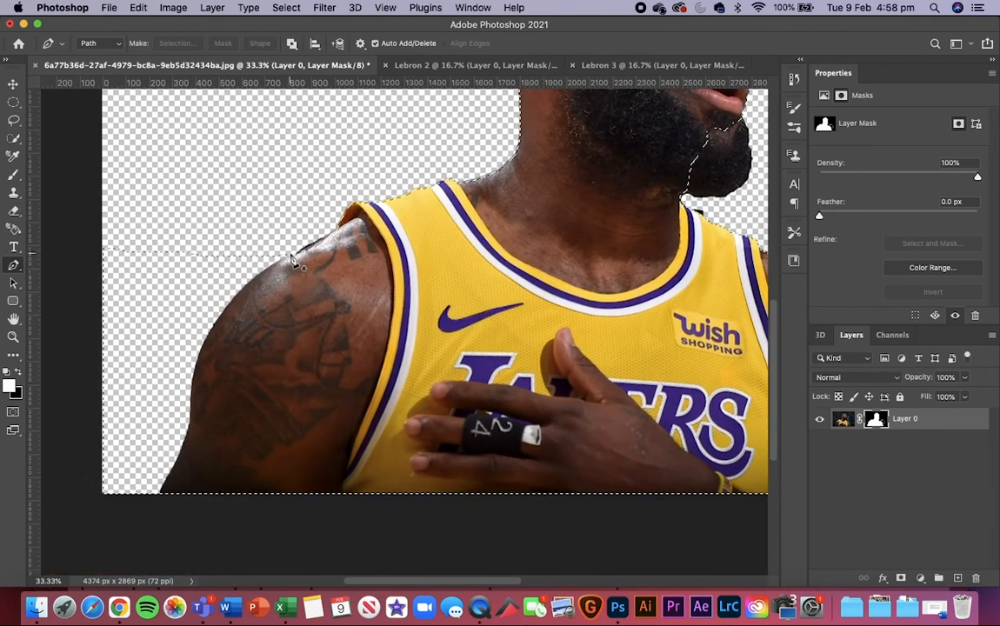
pyautogui.click(197, 374)
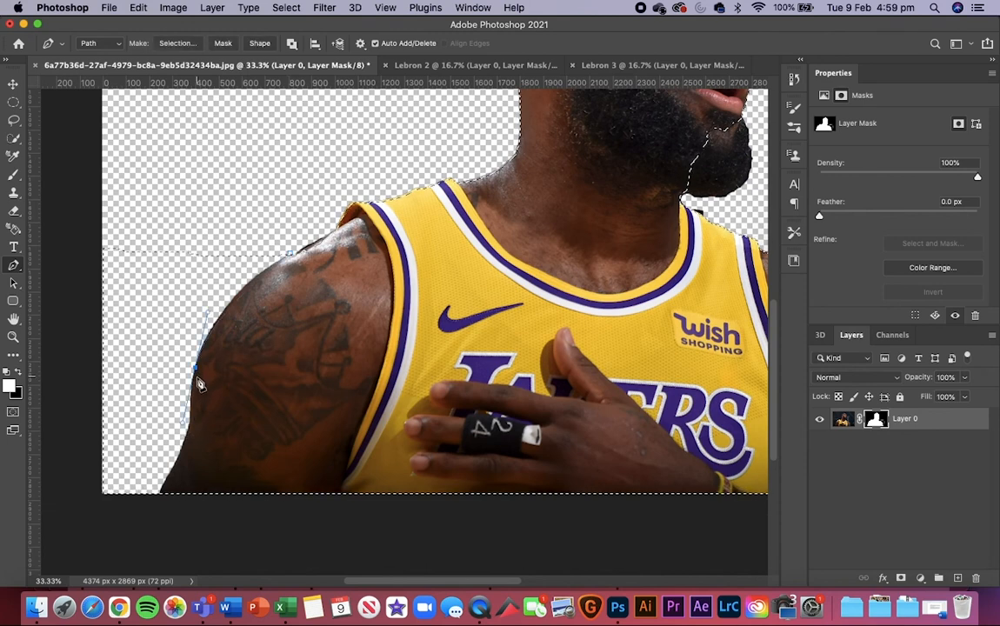
pyautogui.click(189, 422)
pyautogui.moveTo(175, 451); pyautogui.dragTo(147, 503)
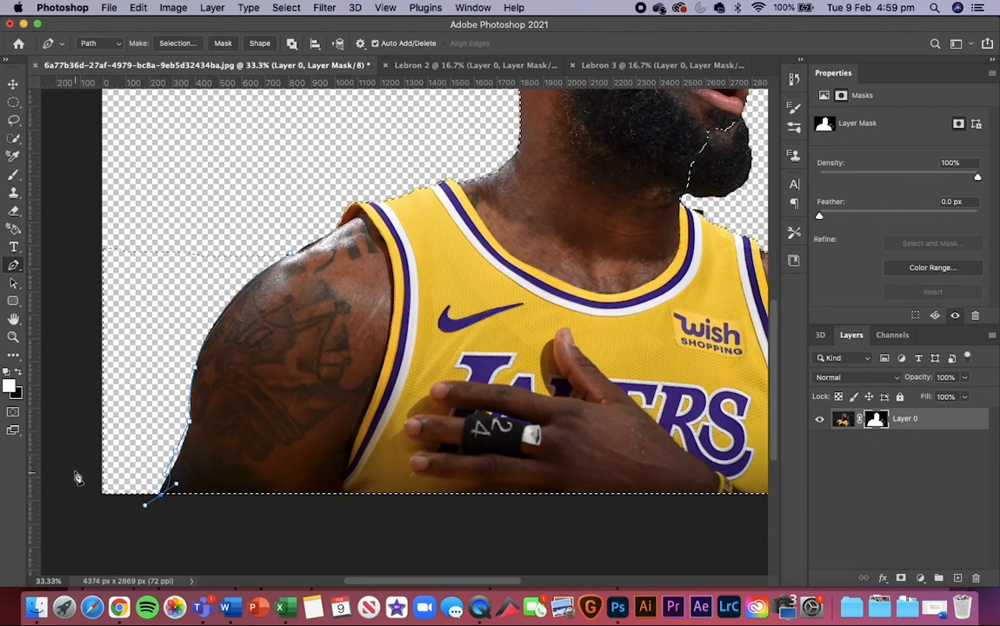
pyautogui.moveTo(73, 470); pyautogui.dragTo(67, 297)
pyautogui.moveTo(72, 266); pyautogui.dragTo(226, 199)
pyautogui.click(290, 252)
# Step: Convert the path to a selection with feather radius 0, subtracting it from the current selection of the player
pyautogui.rightClick(192, 294)
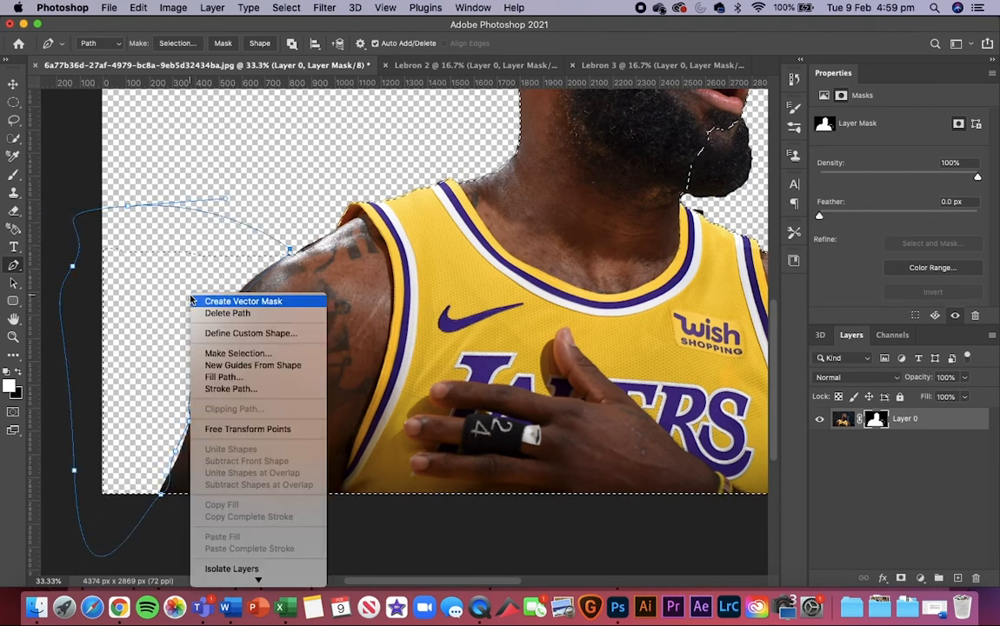
pyautogui.click(265, 357)
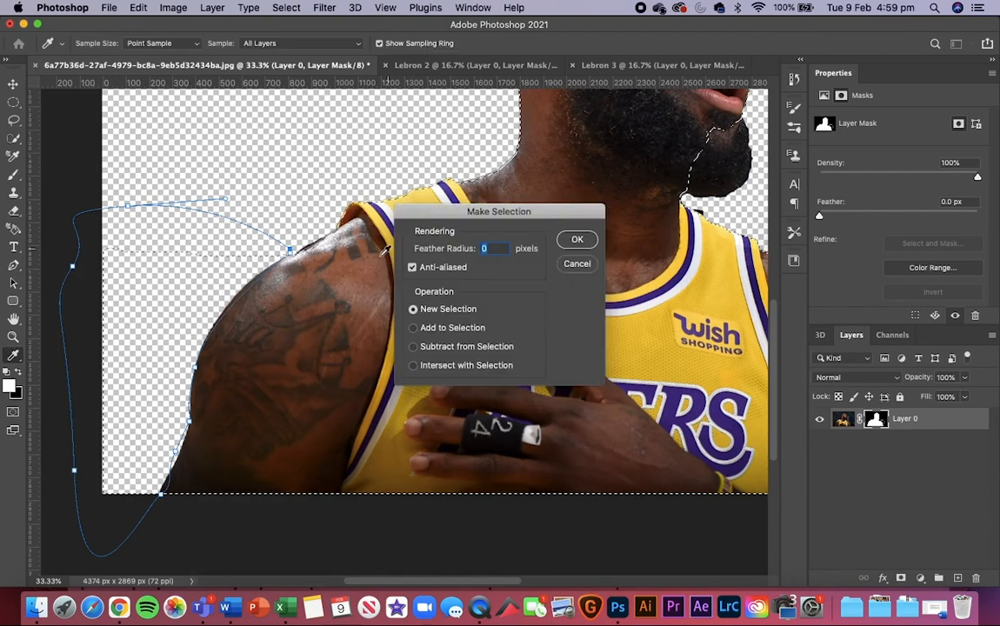
pyautogui.click(414, 346)
pyautogui.click(577, 239)
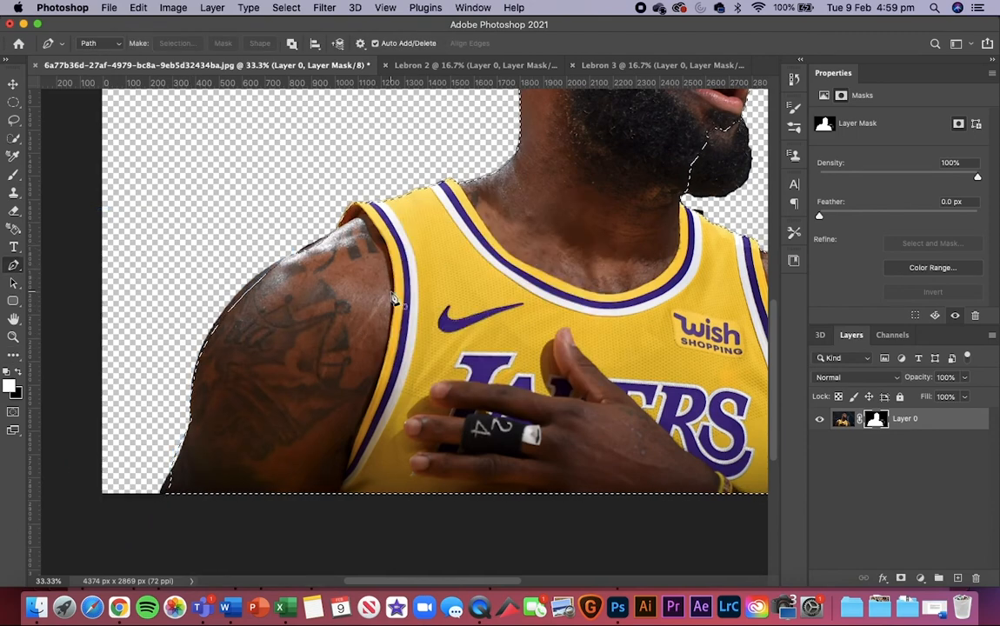
# Step: View the Lebron 2 cutout and the Lebron 3 cutout in turn to compare their results
pyautogui.press('super+minus')
pyautogui.press('super+minus')
pyautogui.click(445, 66)
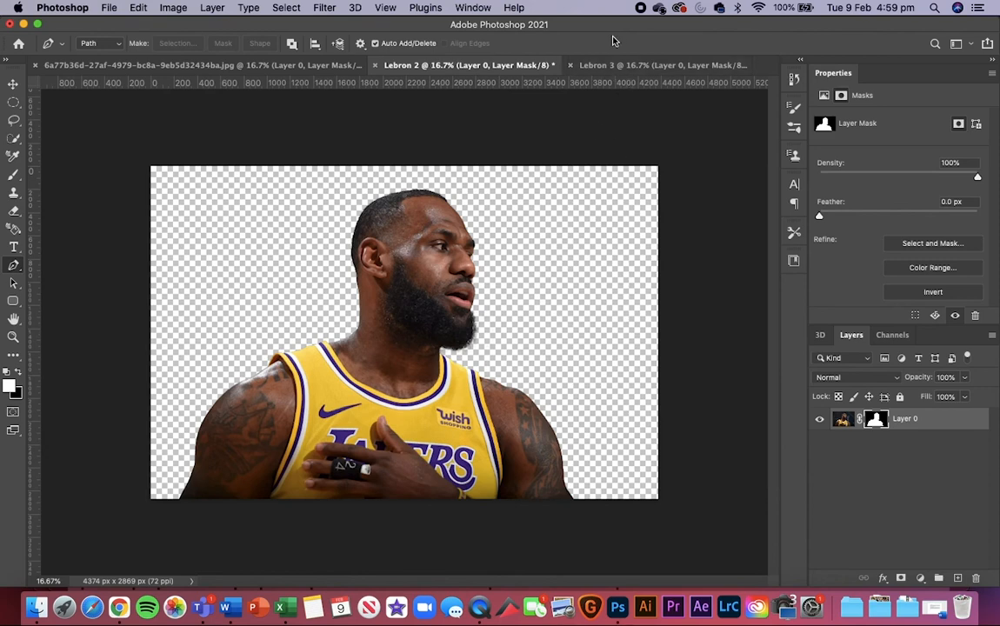
pyautogui.click(613, 65)
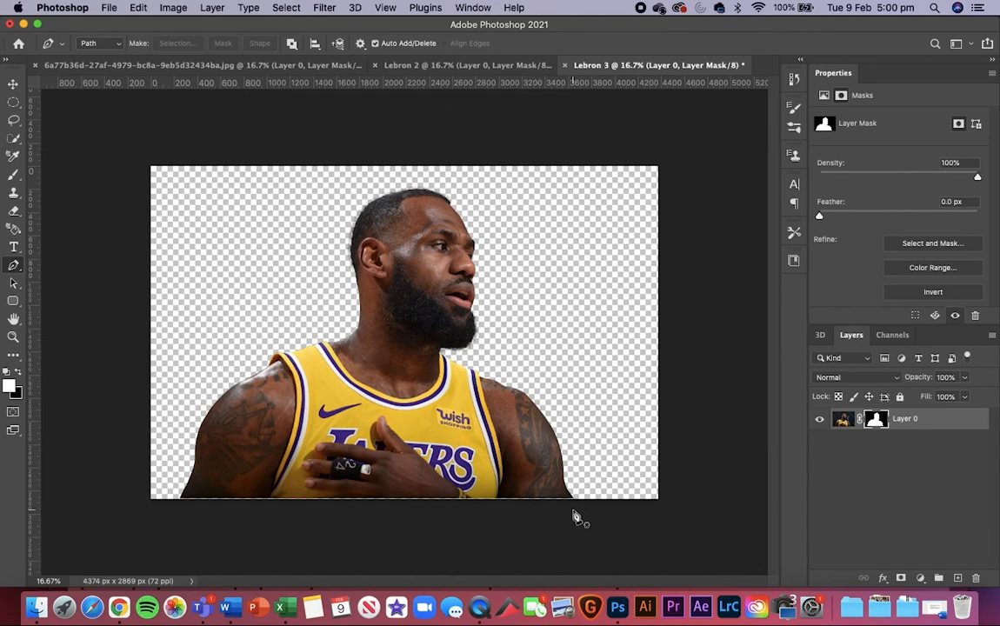
# Step: Examine the Lebron 3 cutout's face, hair and beard edges at magnifications up to 100%
pyautogui.press('super+plus')
pyautogui.press('super+plus')
pyautogui.press('super+plus')
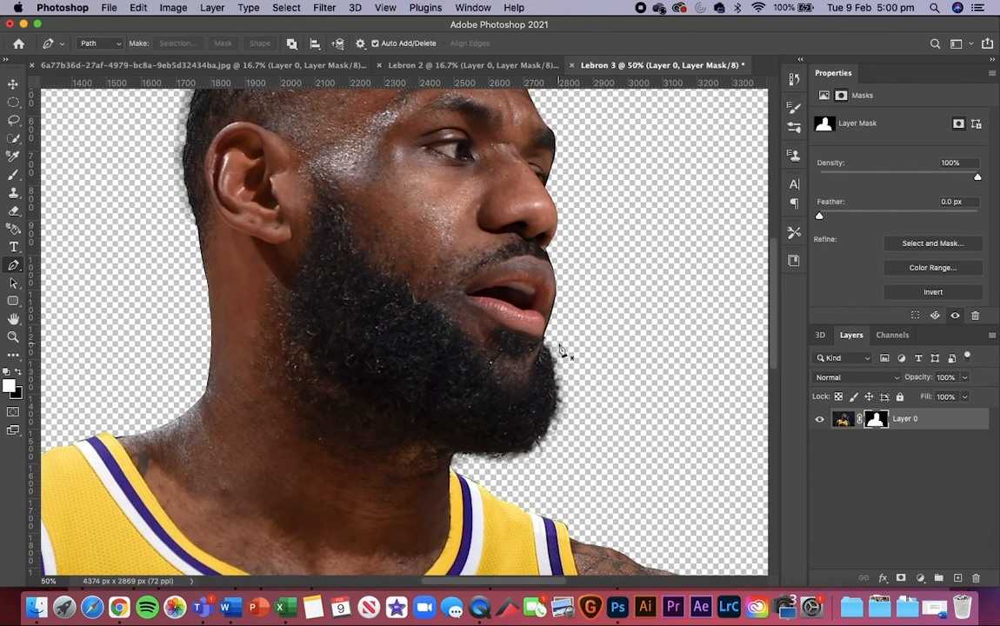
pyautogui.press('super+plus')
pyautogui.press('super+plus')
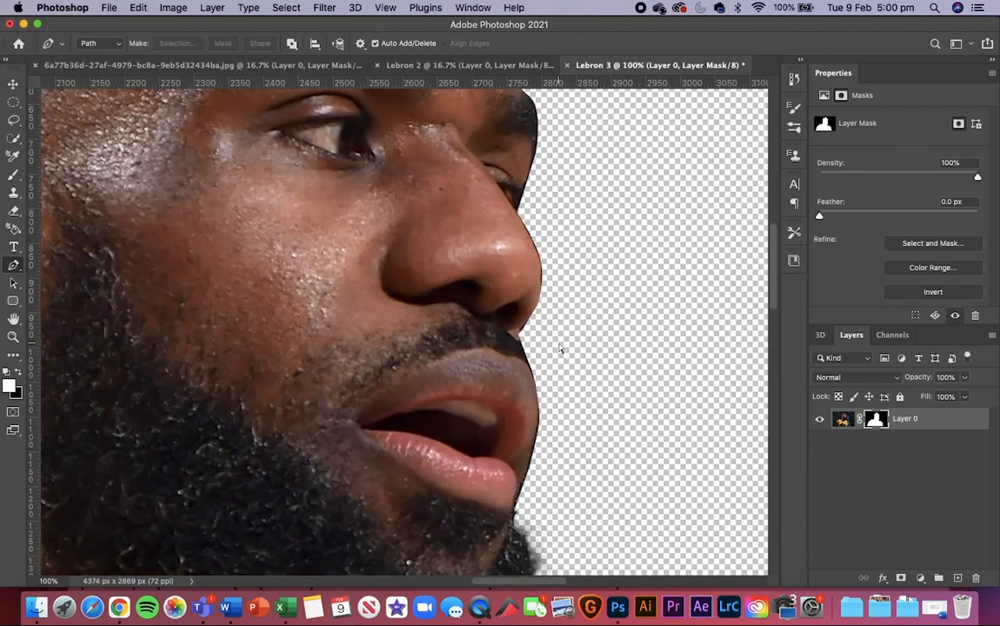
pyautogui.press('super+minus')
pyautogui.press('super+minus')
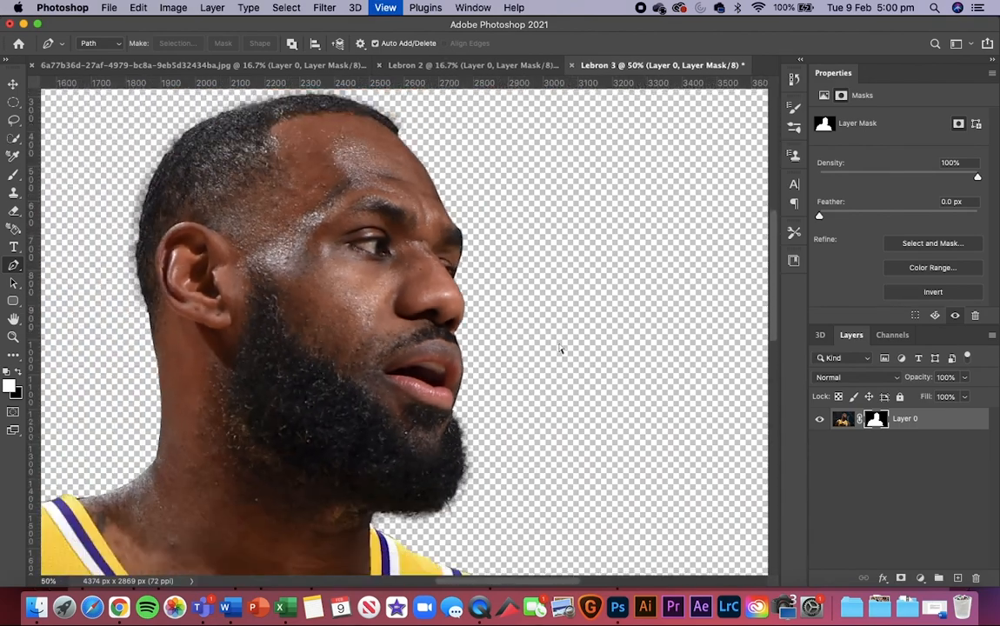
pyautogui.press('super+minus')
pyautogui.press('super+minus')
pyautogui.press('super+plus')
pyautogui.press('super+plus')
pyautogui.press('super+plus')
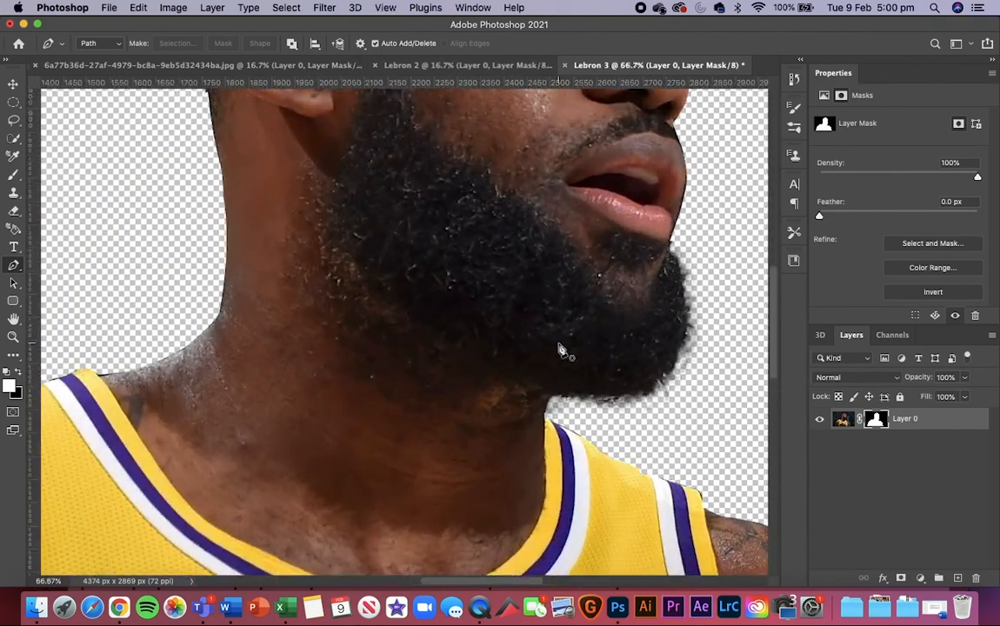
# Step: Examine the Lebron 3 cutout's edges along the shoulder, jersey, neck and beard at 66.7%
pyautogui.scroll(-5, 561, 350)
pyautogui.hscroll(-5, 561, 350)
pyautogui.scroll(-2, 561, 350)
pyautogui.hscroll(-3, 561, 350)
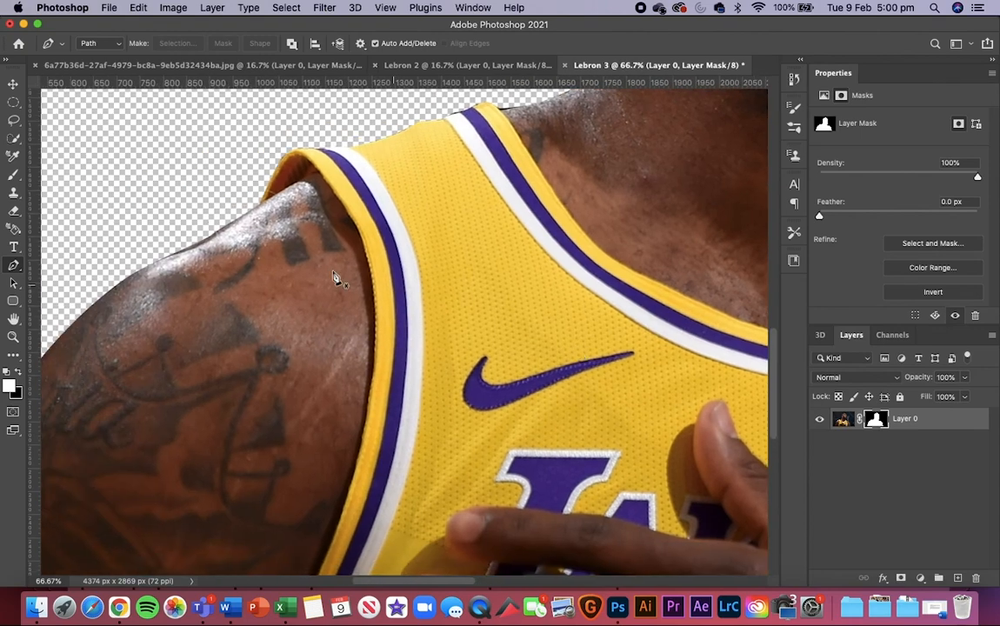
pyautogui.scroll(4, 307, 139)
pyautogui.hscroll(1, 307, 139)
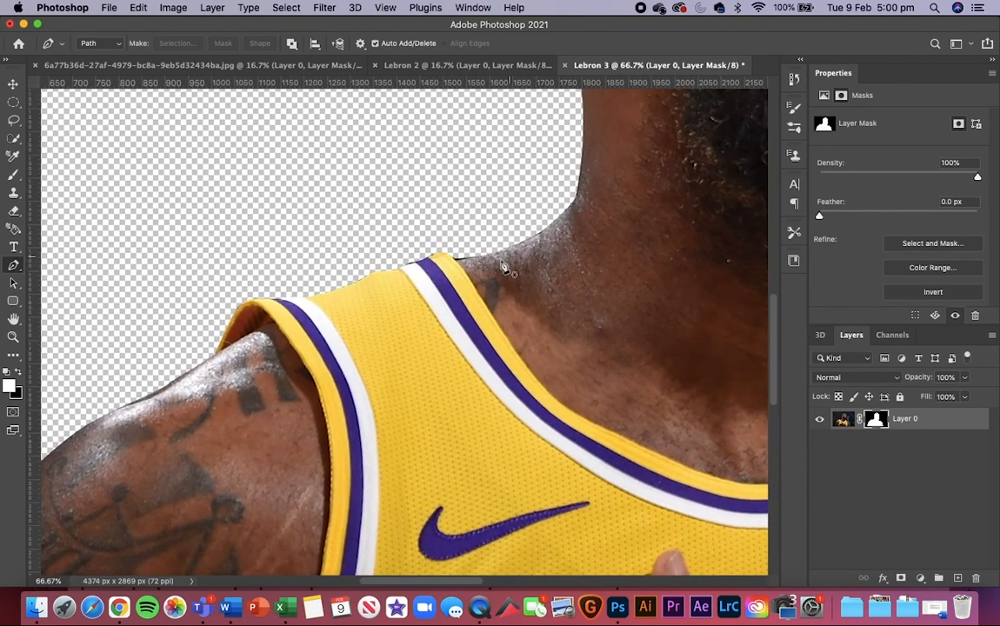
pyautogui.hscroll(10, 535, 439)
pyautogui.scroll(5, 535, 439)
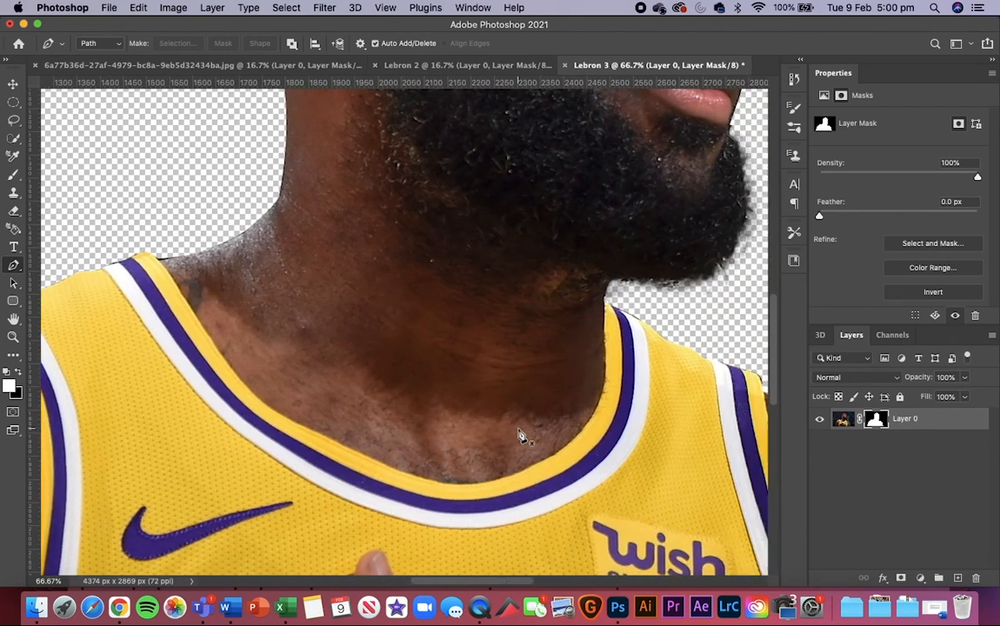
pyautogui.scroll(-10, 521, 434)
pyautogui.scroll(2, 520, 436)
pyautogui.scroll(10, 520, 437)
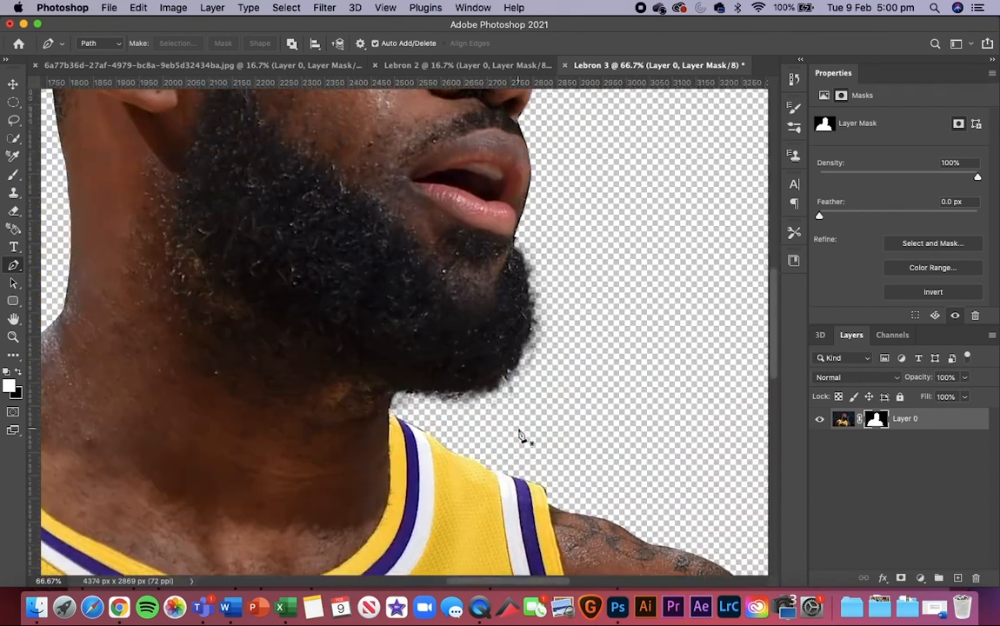
pyautogui.hscroll(3, 517, 437)
pyautogui.scroll(3, 513, 435)
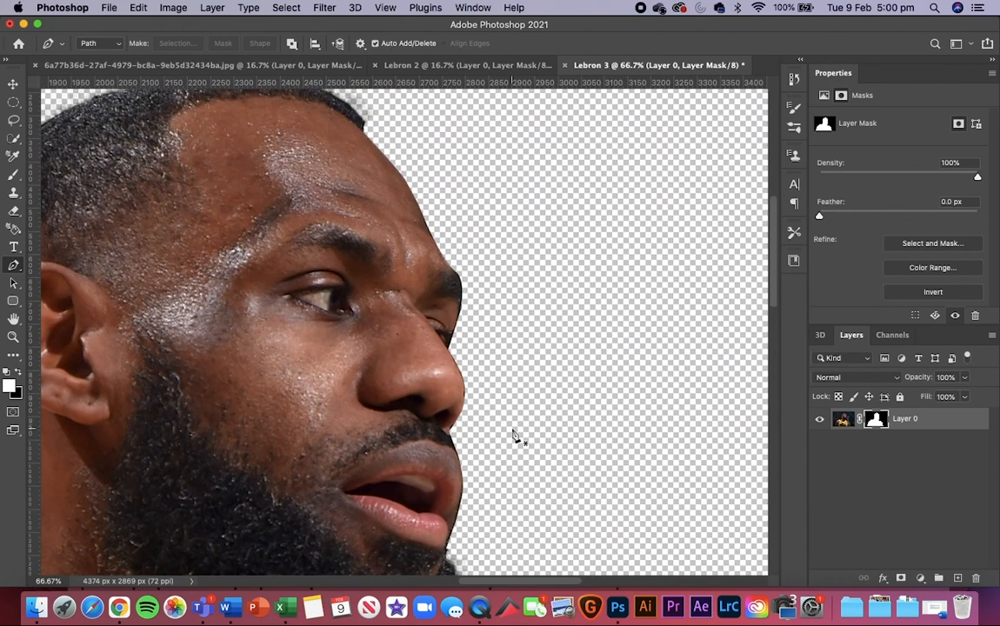
pyautogui.click(464, 396)
pyautogui.moveTo(453, 362); pyautogui.dragTo(426, 330)
pyautogui.press('super+z')
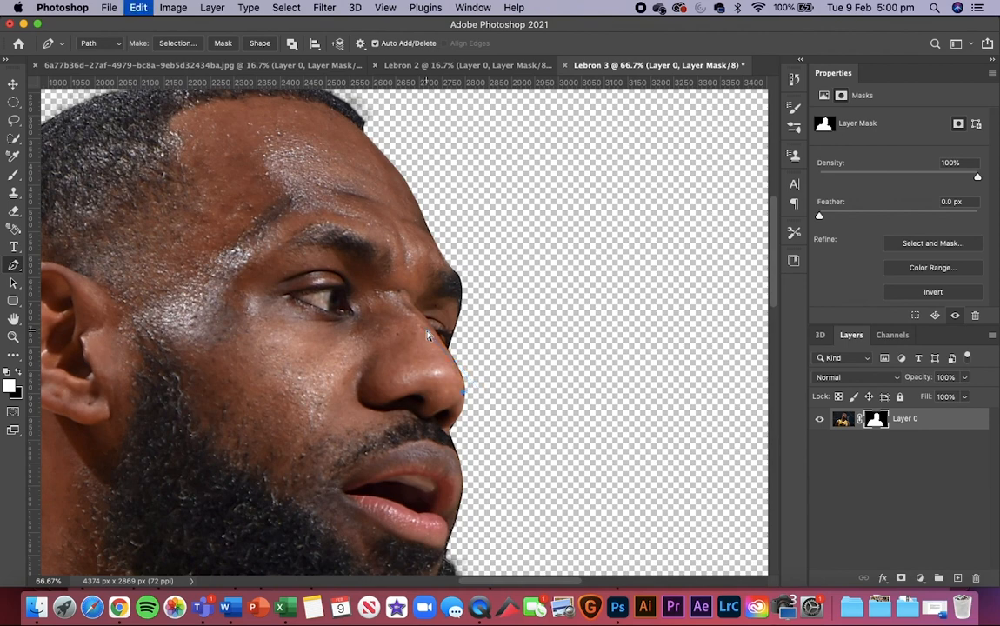
pyautogui.press('super+z')
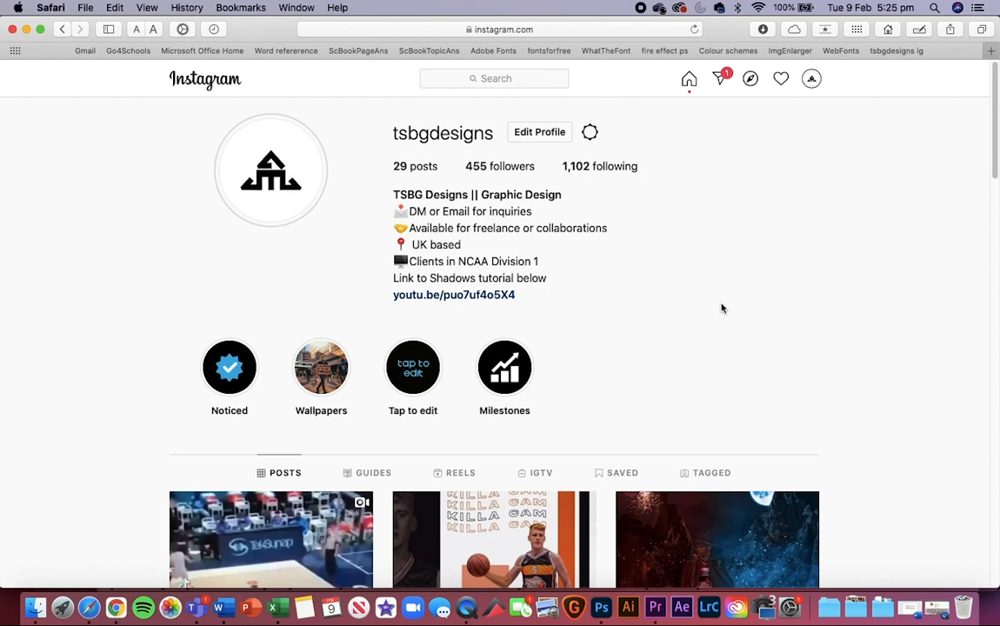
# Step: In Safari, view the Killa Cam basketball player post on the TSBG Designs Instagram profile, and return to the profile
pyautogui.scroll(-5, 721, 308)
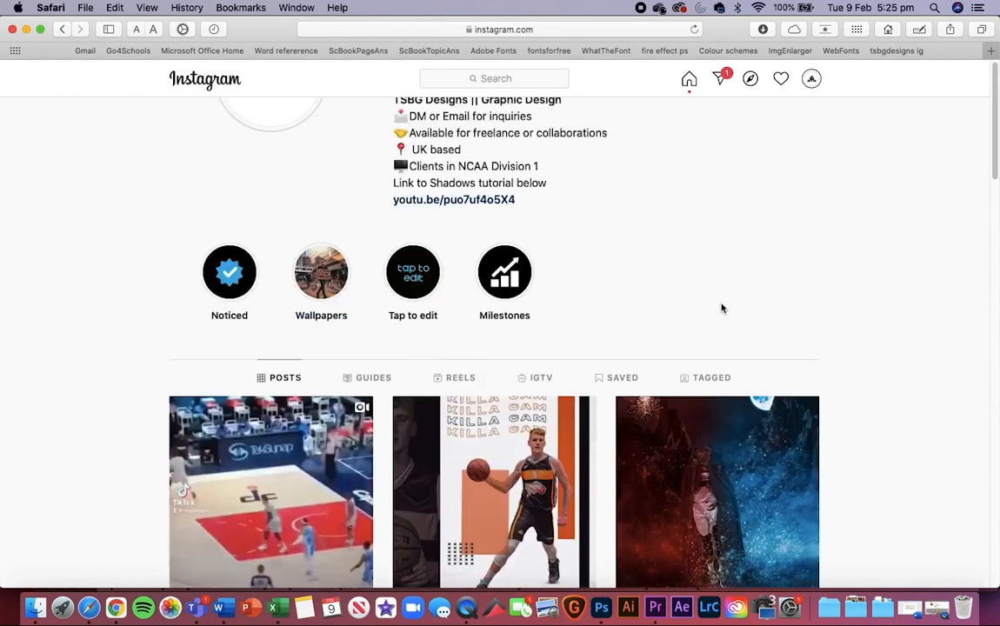
pyautogui.click(468, 372)
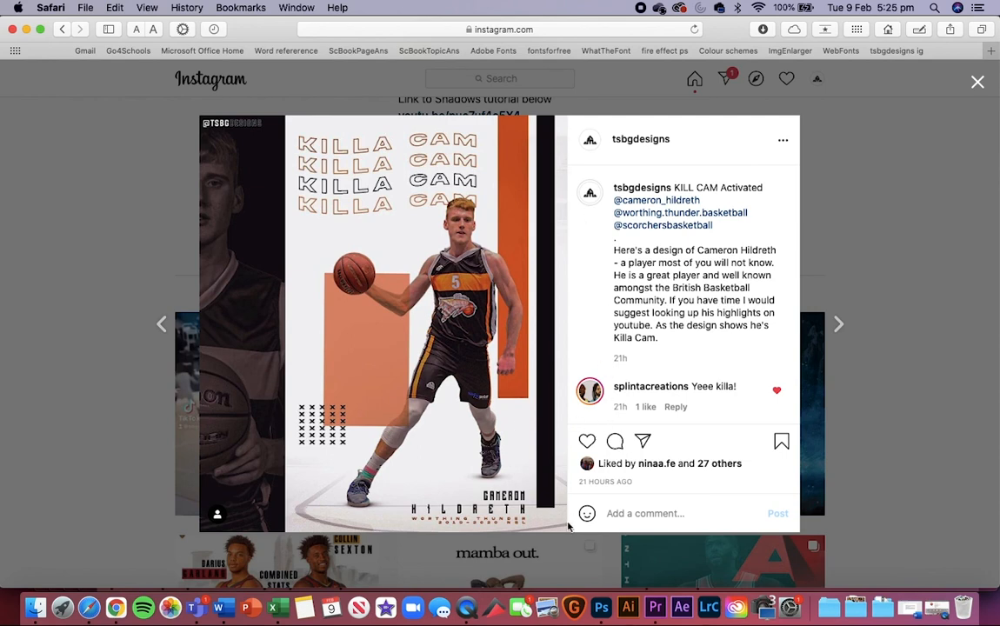
pyautogui.click(975, 83)
pyautogui.scroll(3, 795, 138)
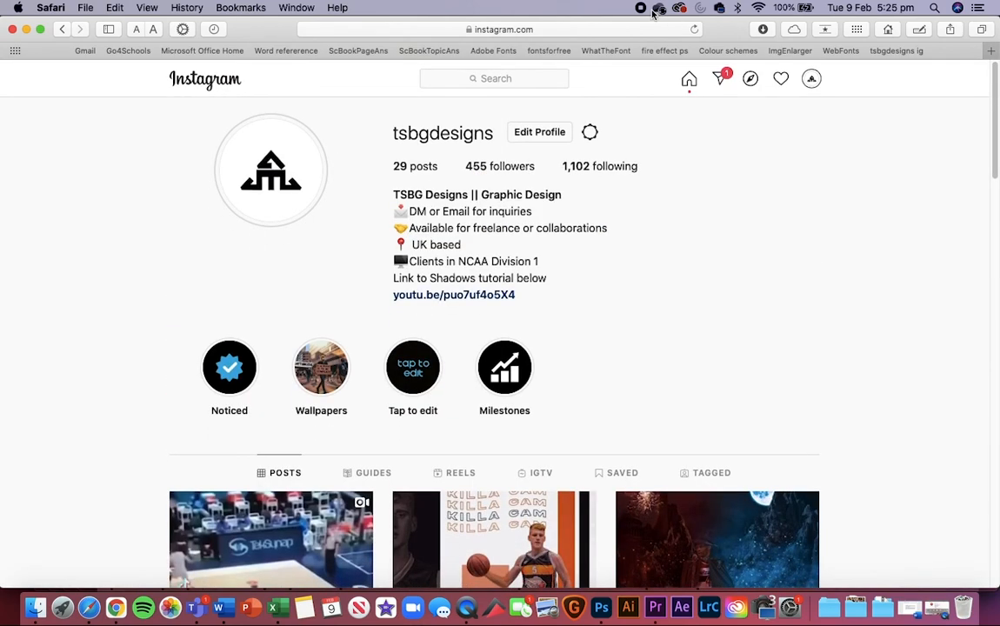